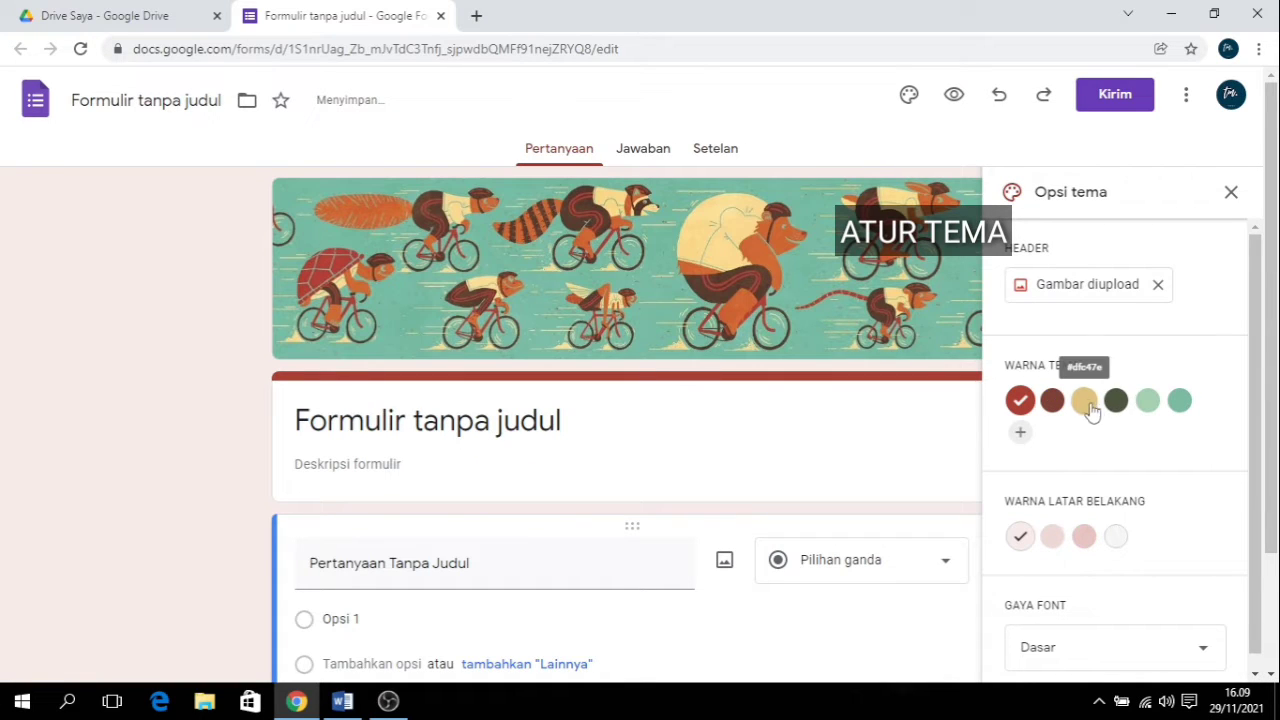
# Step: Set the form's theme colour to #dfc47e and its font style to Lucu, and close the theme options
pyautogui.click(1085, 401)
pyautogui.scroll(-1, 1094, 470)
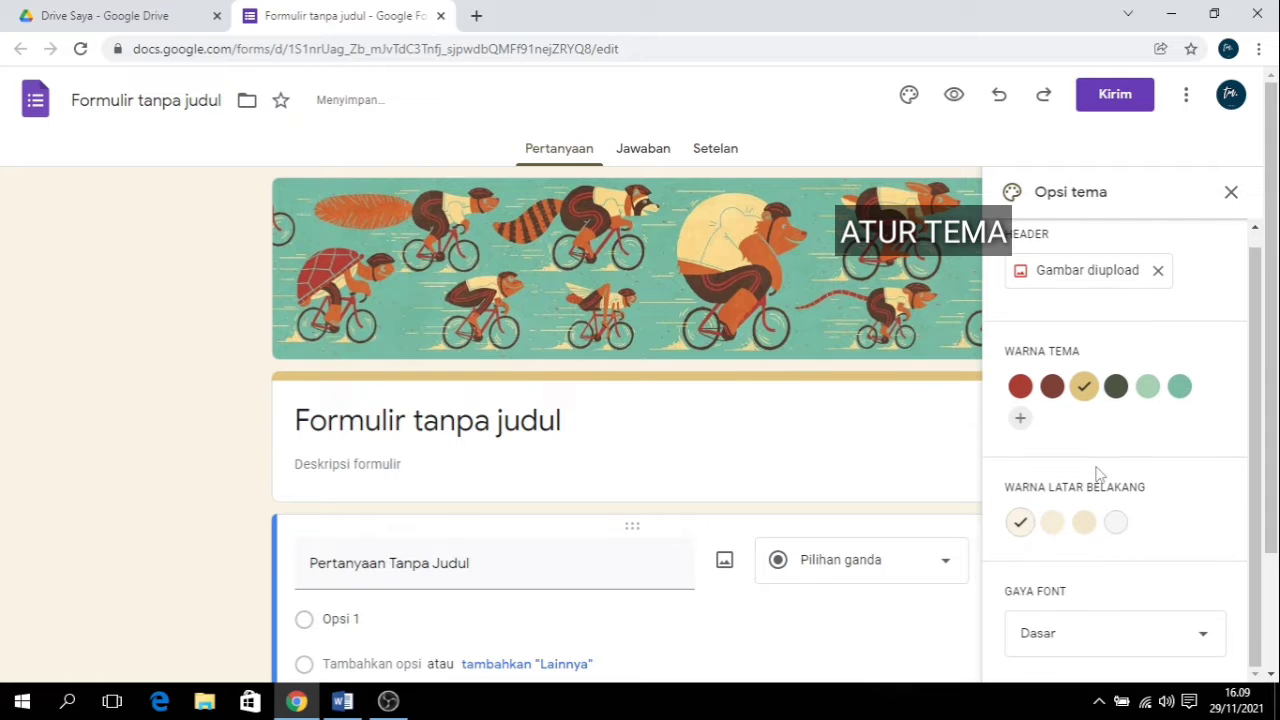
pyautogui.click(1206, 626)
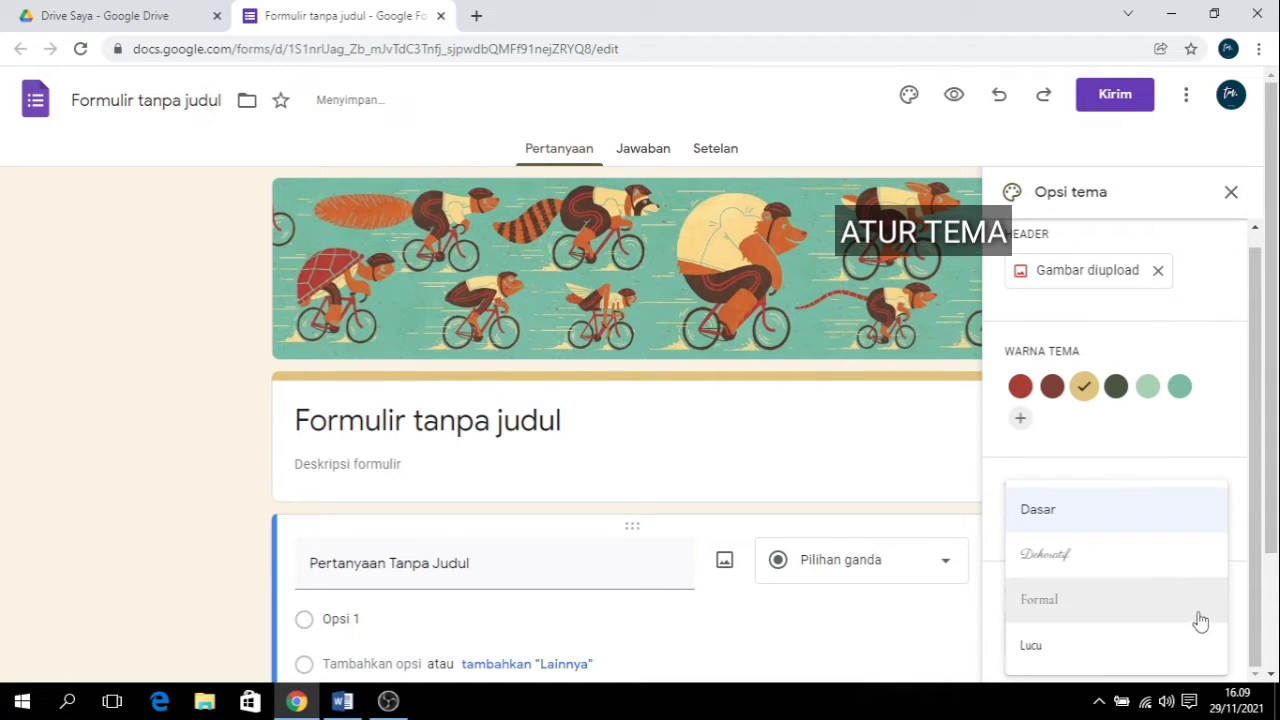
pyautogui.click(1074, 645)
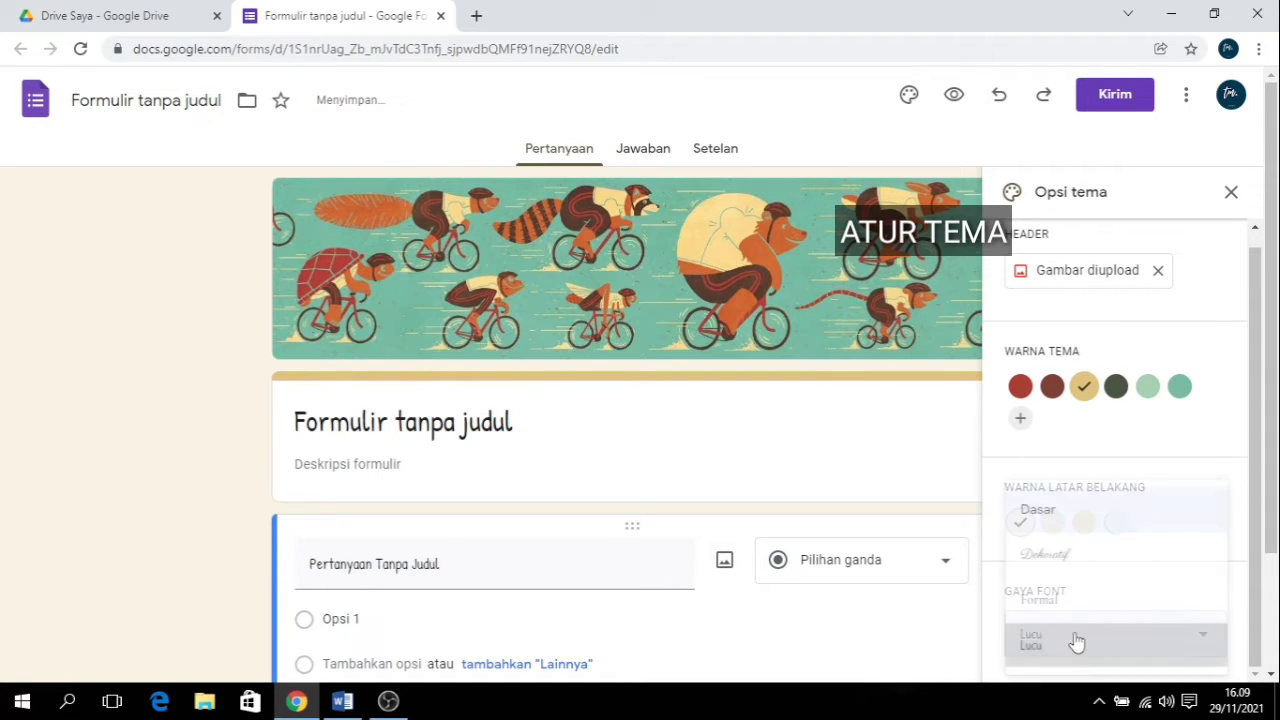
pyautogui.click(1229, 192)
# Step: Replace the form's title with "SOAL PJOK"
pyautogui.scroll(-2, 603, 360)
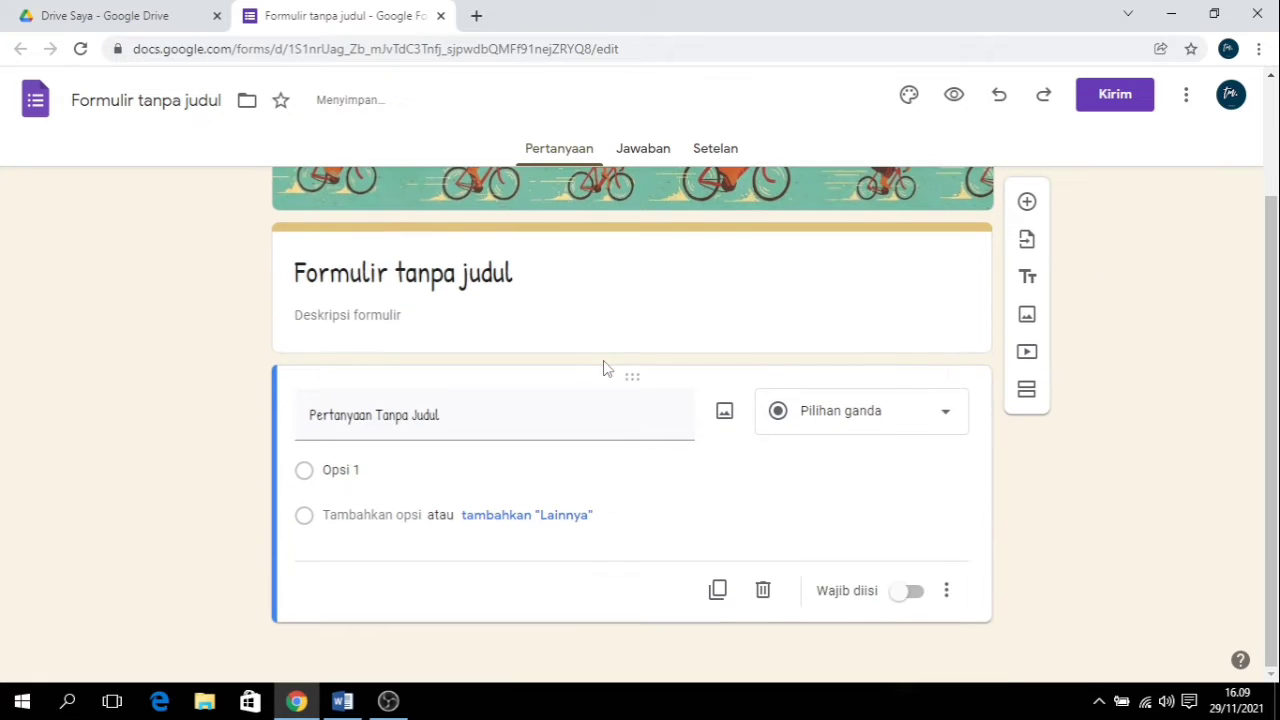
pyautogui.click(511, 414)
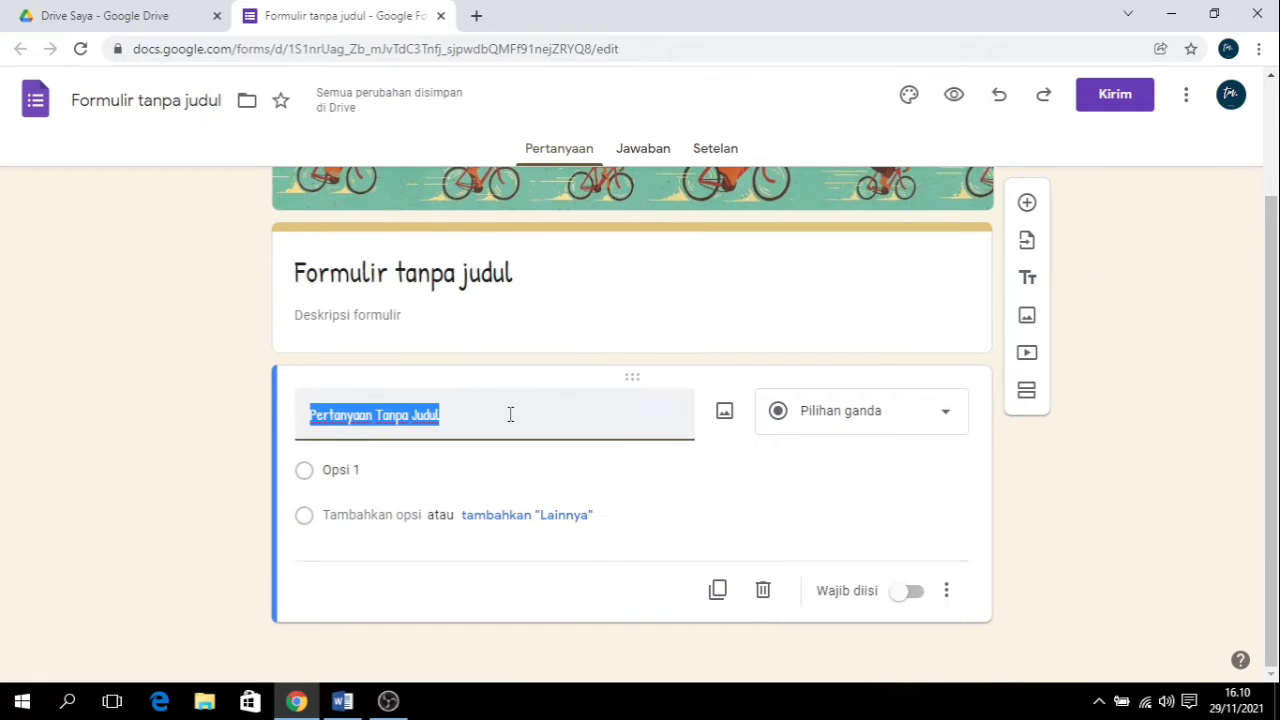
pyautogui.click(400, 266)
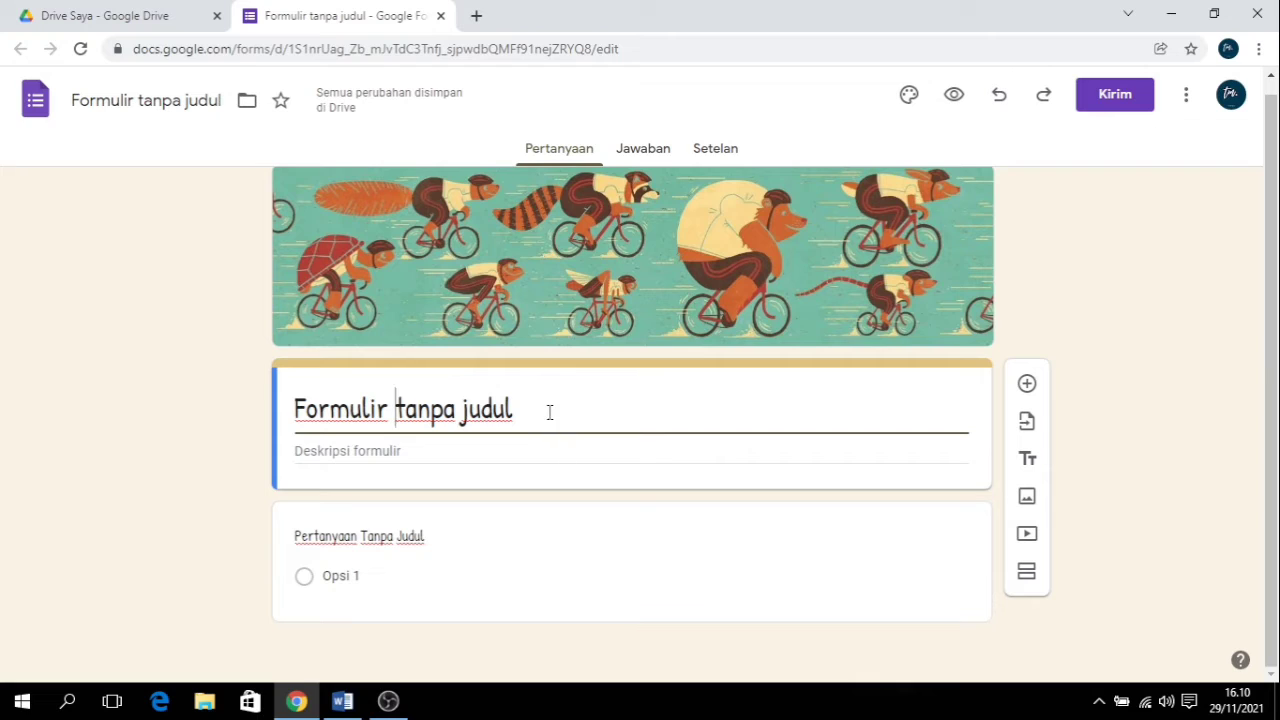
pyautogui.moveTo(537, 411); pyautogui.dragTo(281, 399)
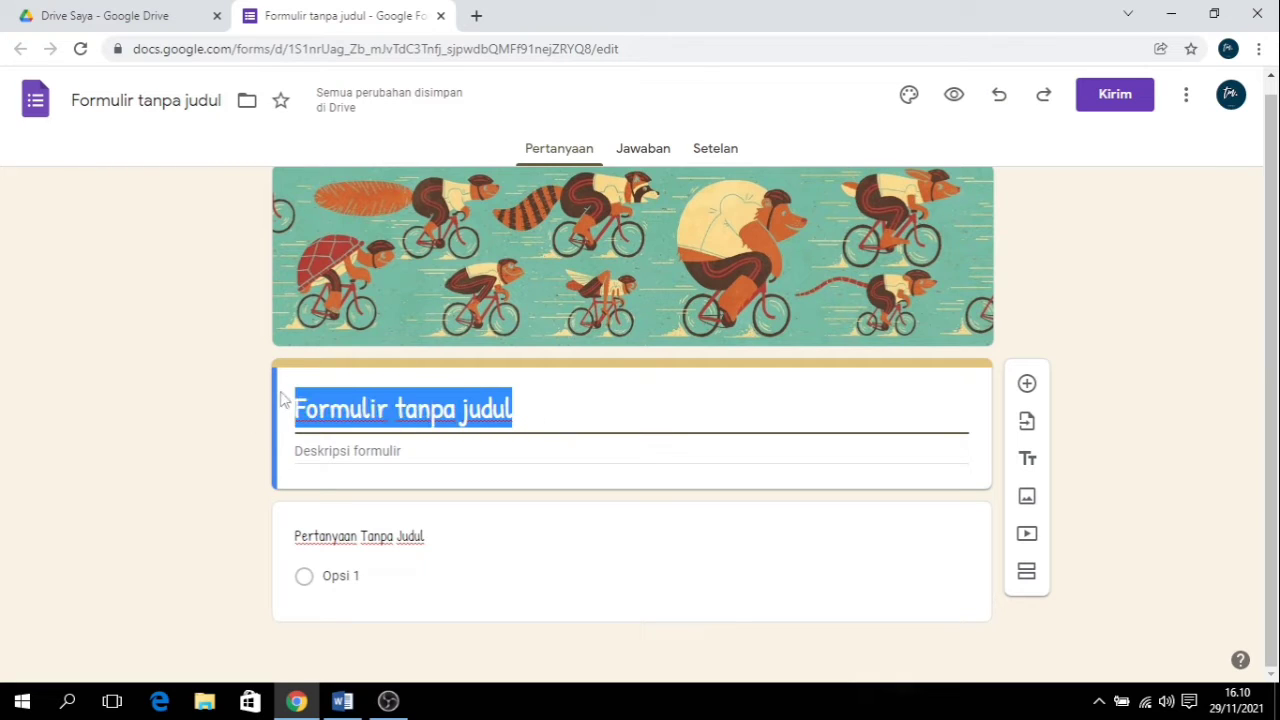
pyautogui.write('SOAL')
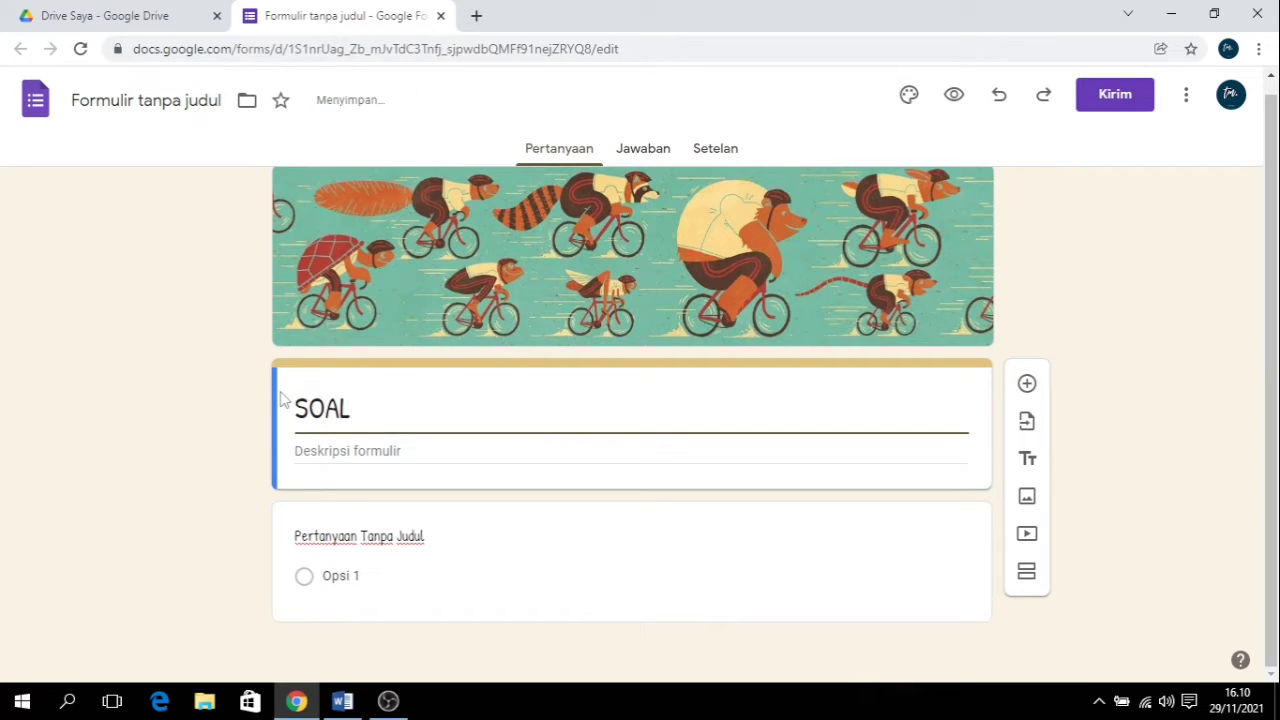
pyautogui.write(' PJOK')
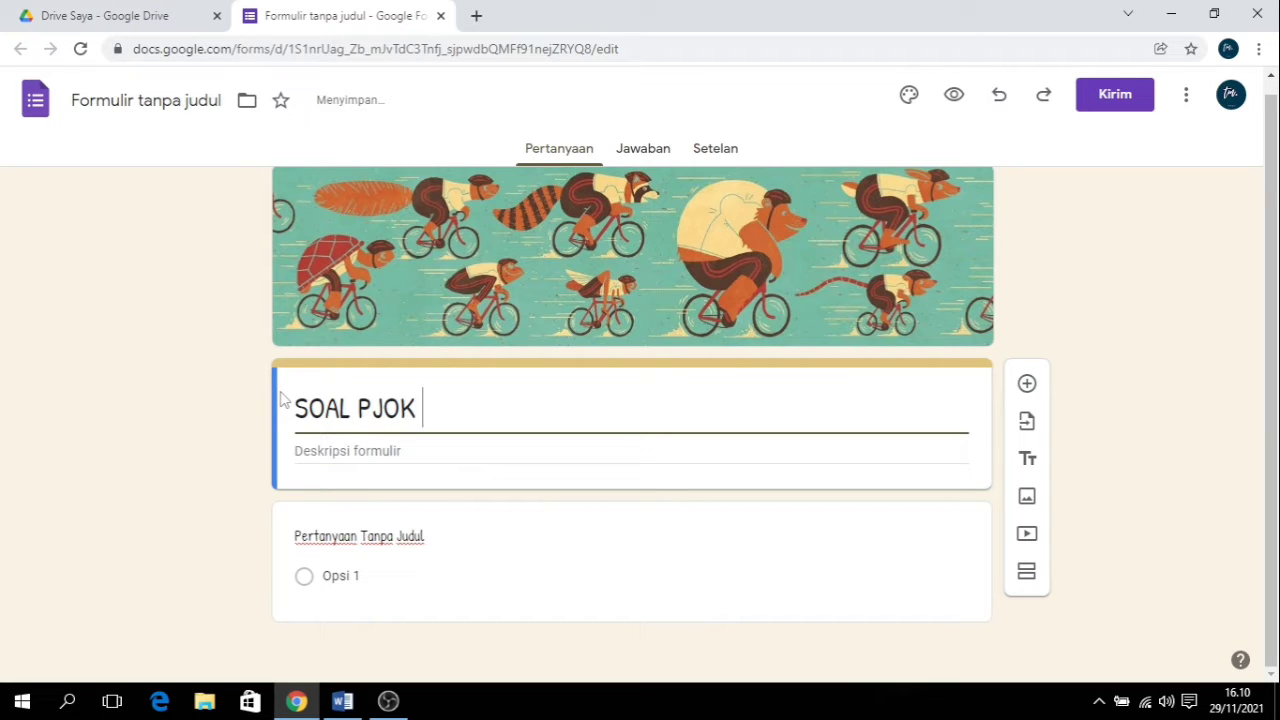
# Step: Enter "SOAL PJOK KELAS I SD" as the form description
pyautogui.click(330, 456)
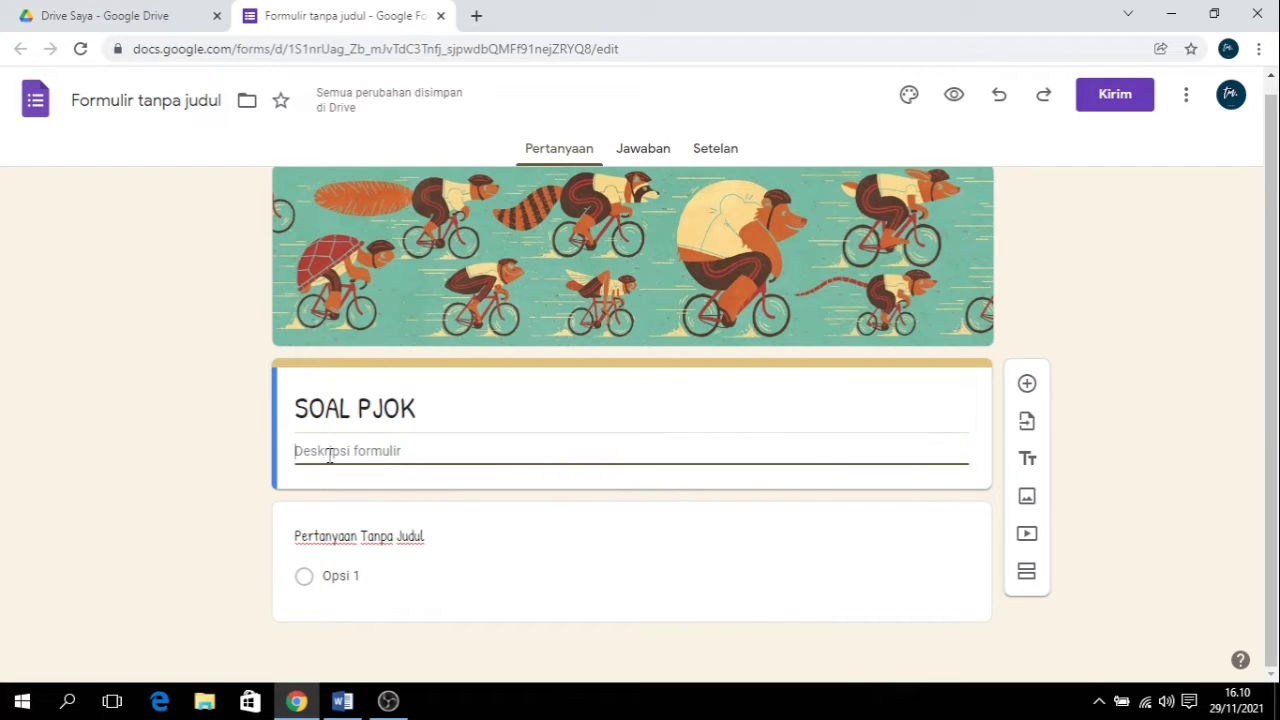
pyautogui.write('SOAL PJOK KELAS ')
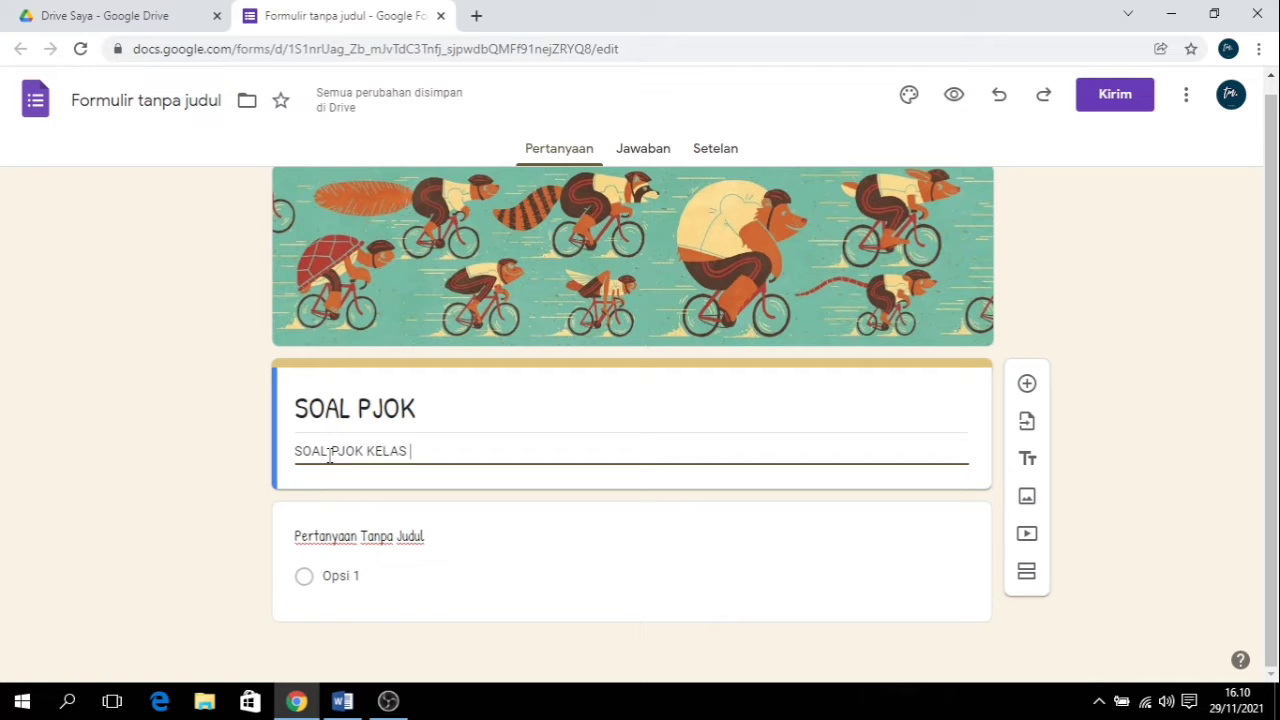
pyautogui.write('I SD')
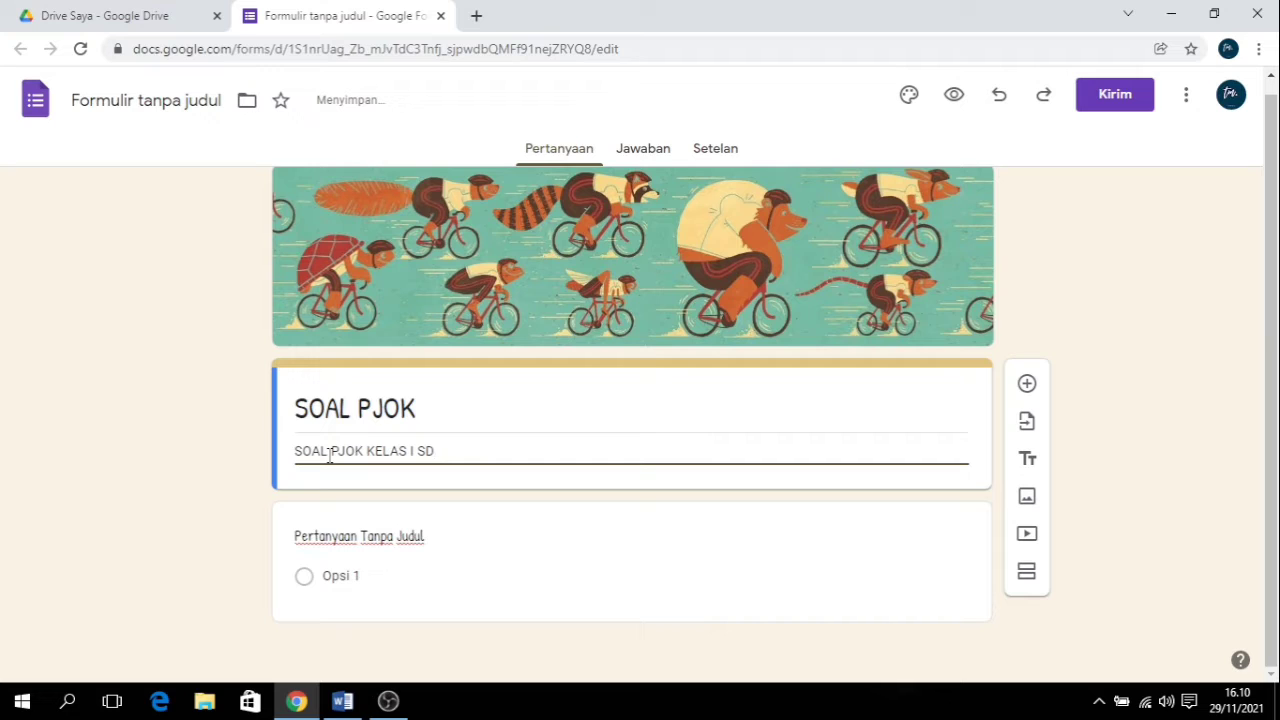
# Step: Title the first question "NAMA" and make it required
pyautogui.click(427, 540)
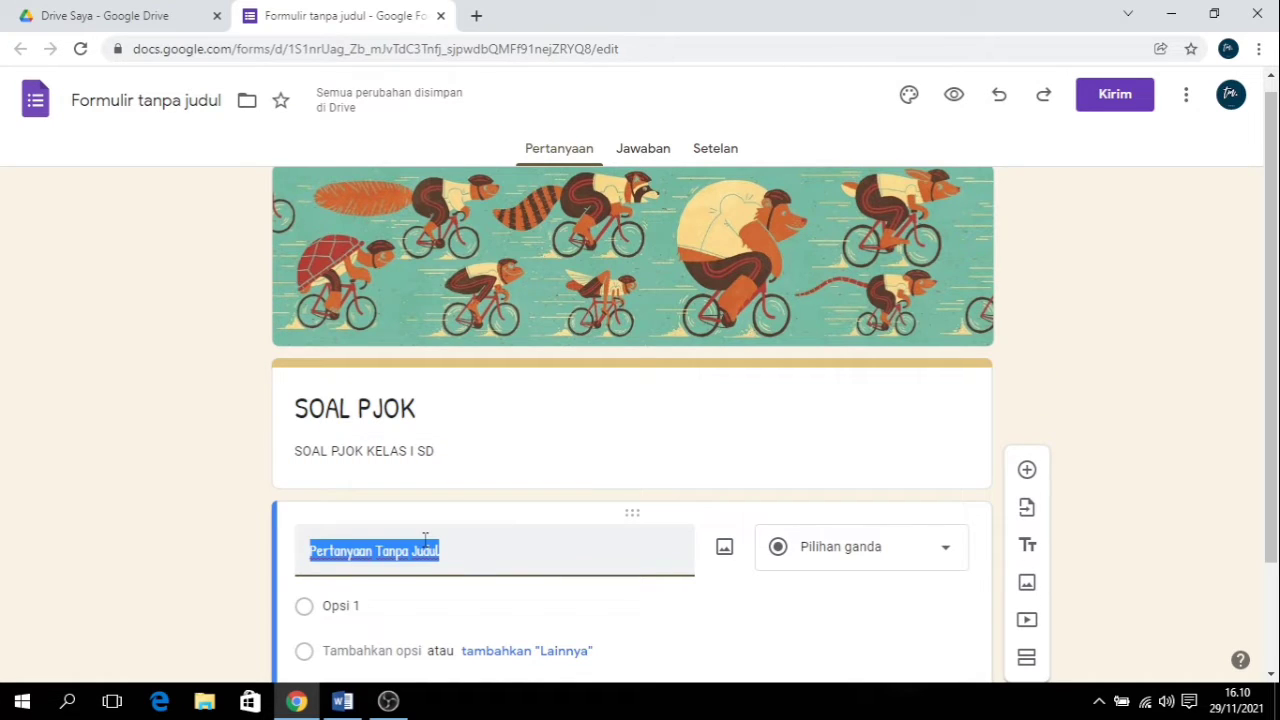
pyautogui.write('NAMA')
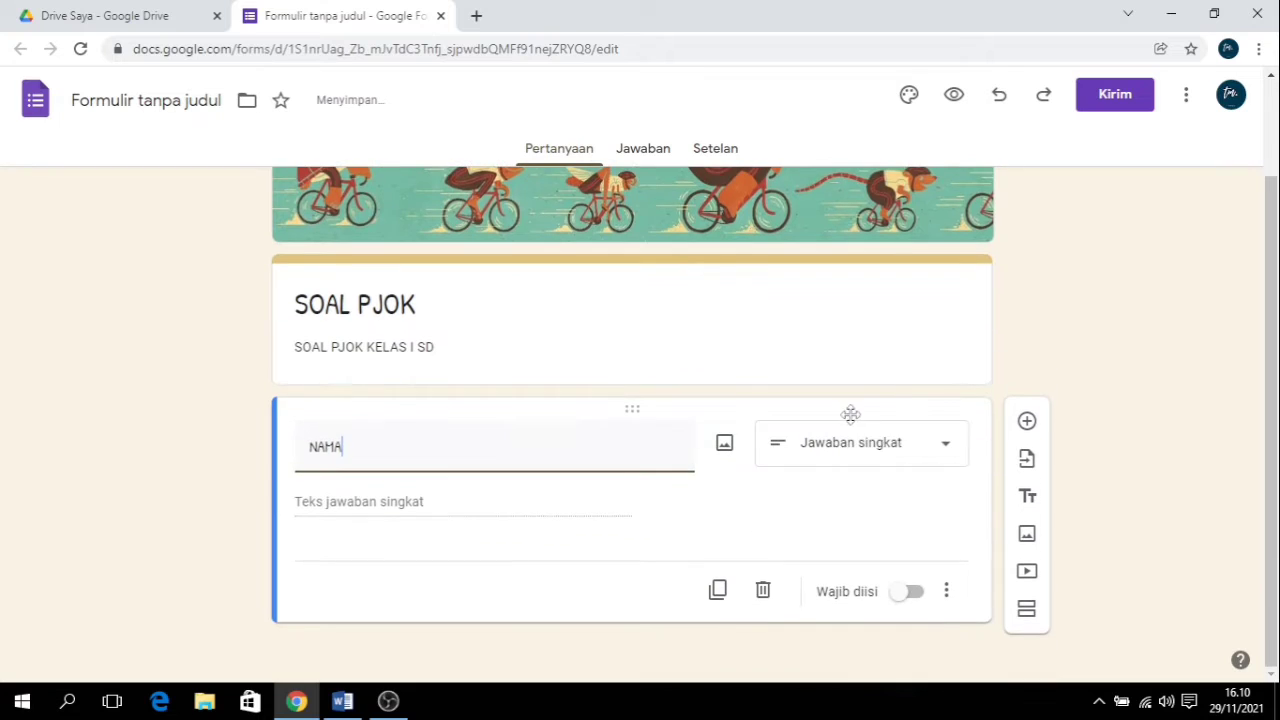
pyautogui.click(915, 594)
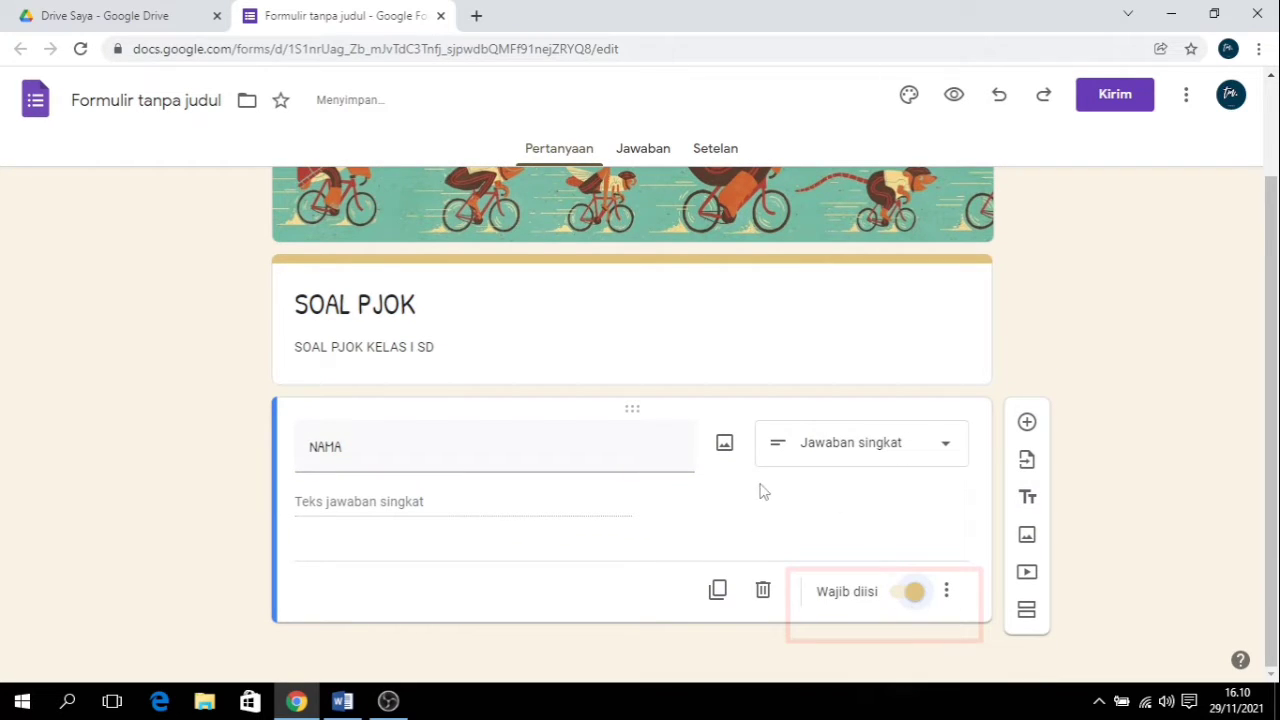
# Step: Add a second question titled "KELAS" and set its answer type to Drop-down
pyautogui.click(1026, 422)
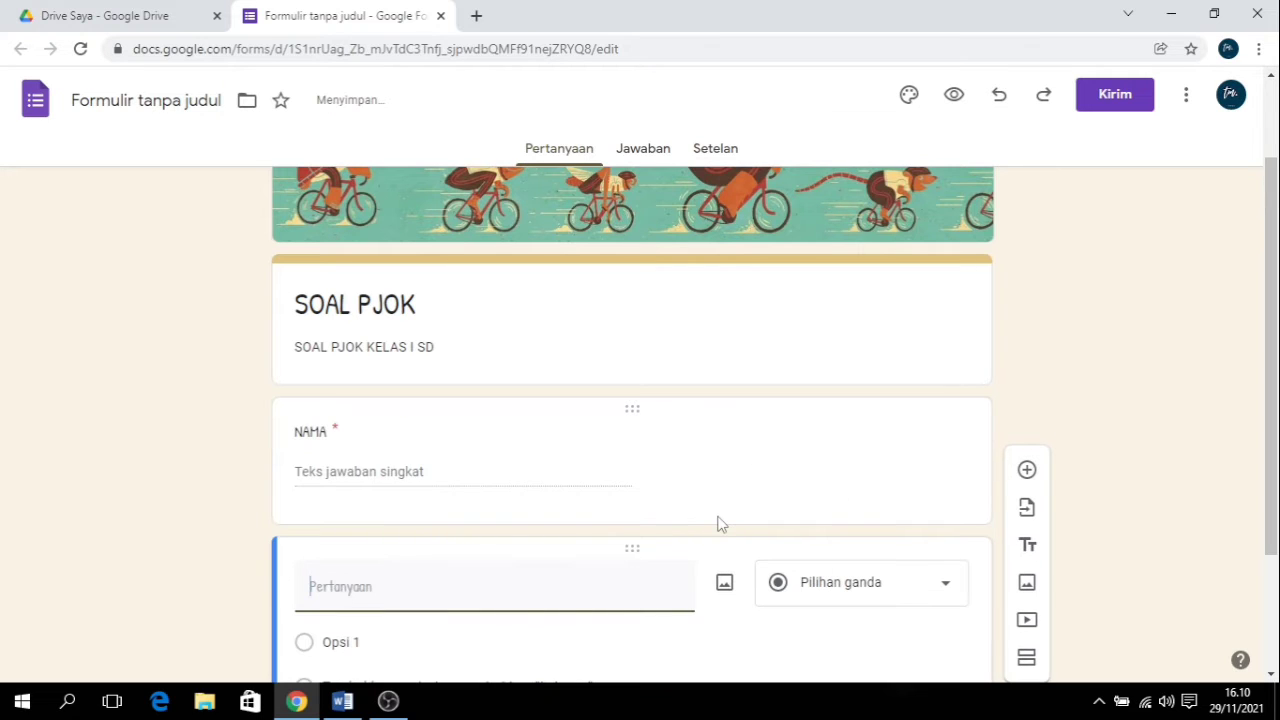
pyautogui.write('KELAS')
pyautogui.scroll(-2, 717, 524)
pyautogui.click(900, 416)
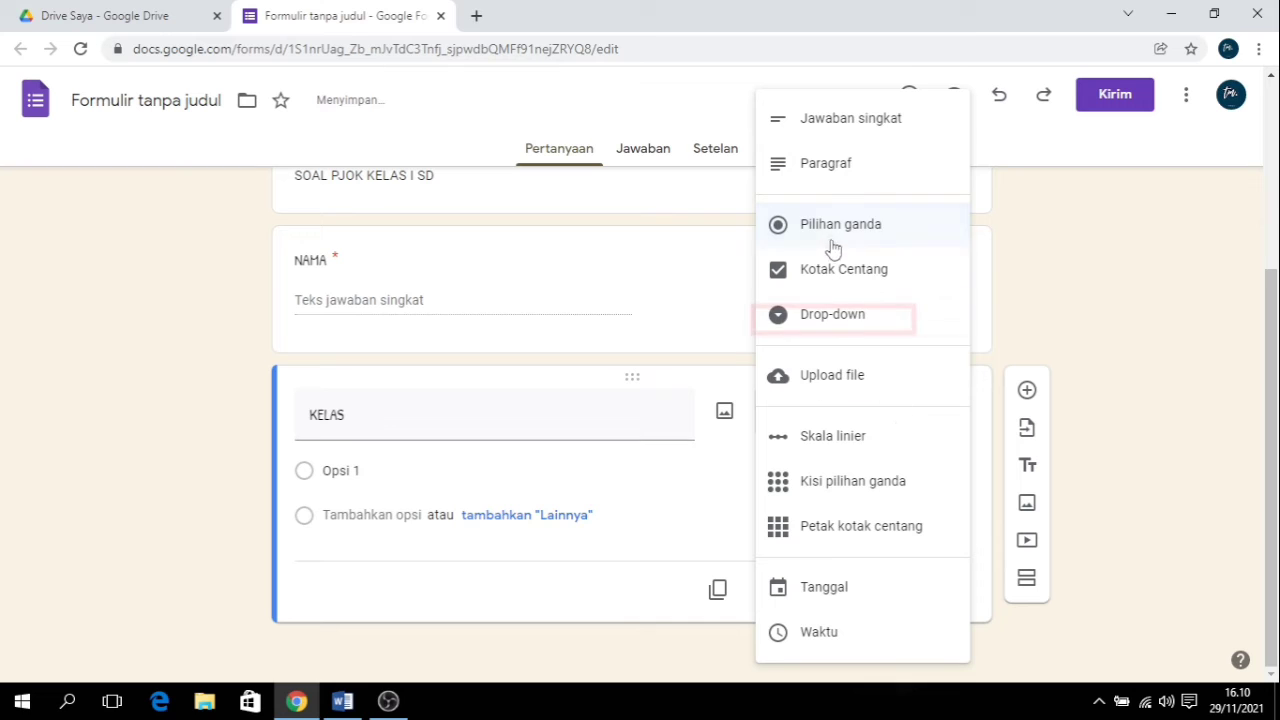
pyautogui.click(855, 315)
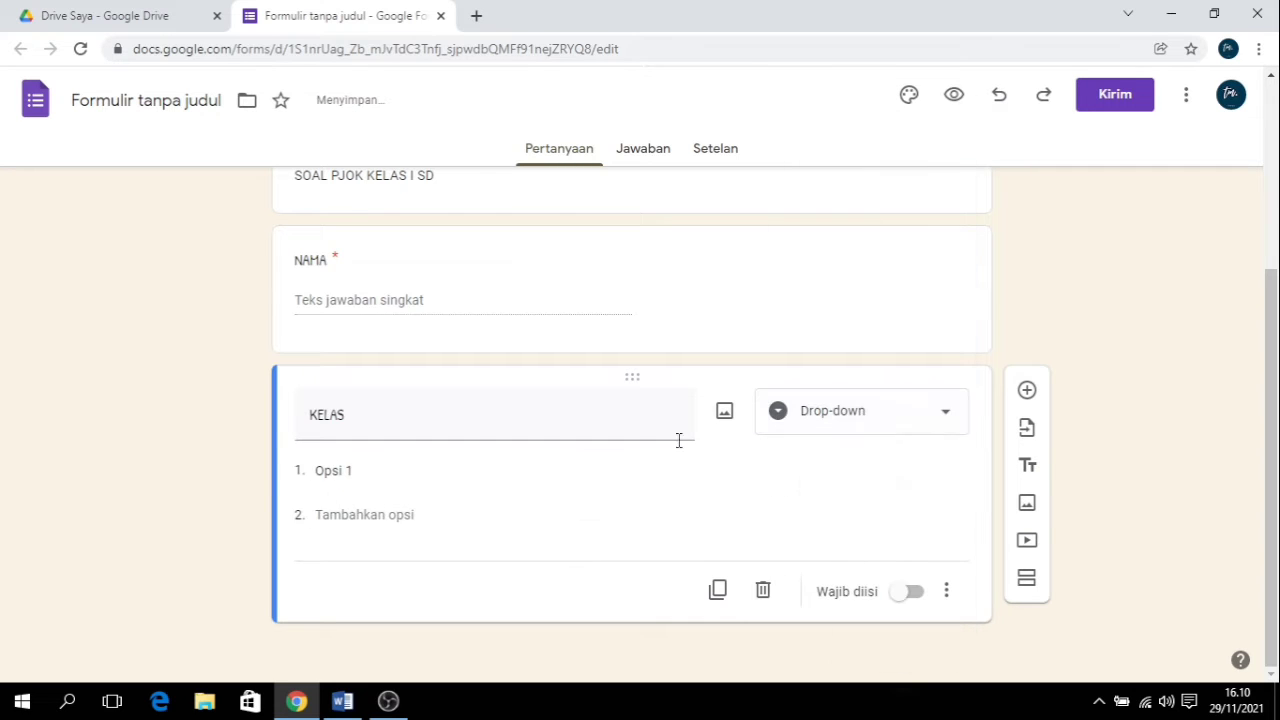
# Step: Fill the KELAS drop-down with six options numbered 1 to 6
pyautogui.click(356, 471)
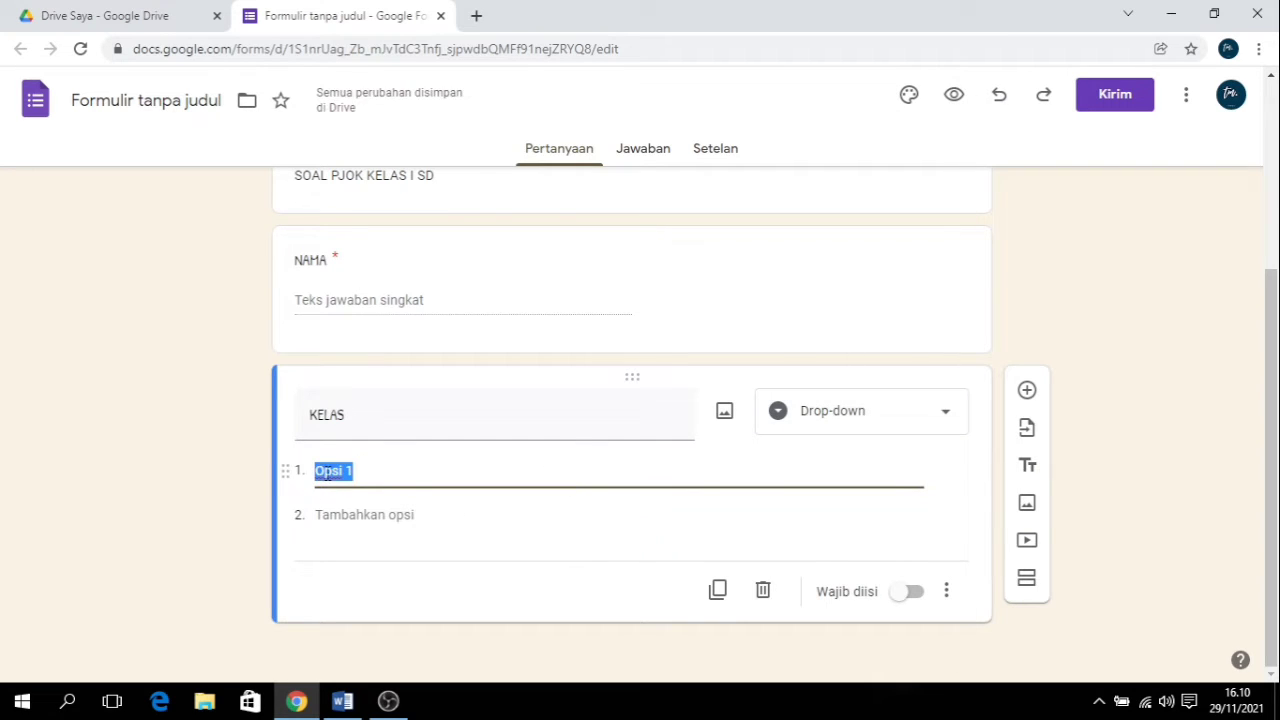
pyautogui.write('1')
pyautogui.click(399, 516)
pyautogui.write('2')
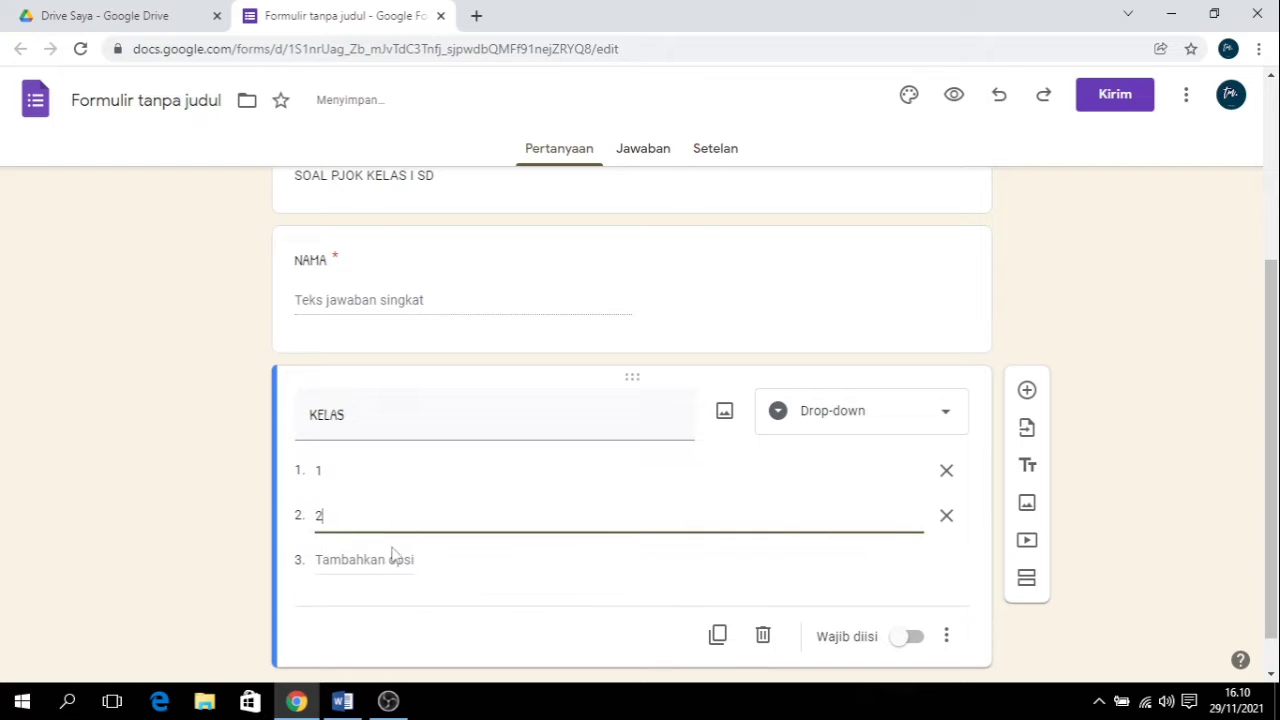
pyautogui.click(394, 560)
pyautogui.write('3')
pyautogui.click(372, 605)
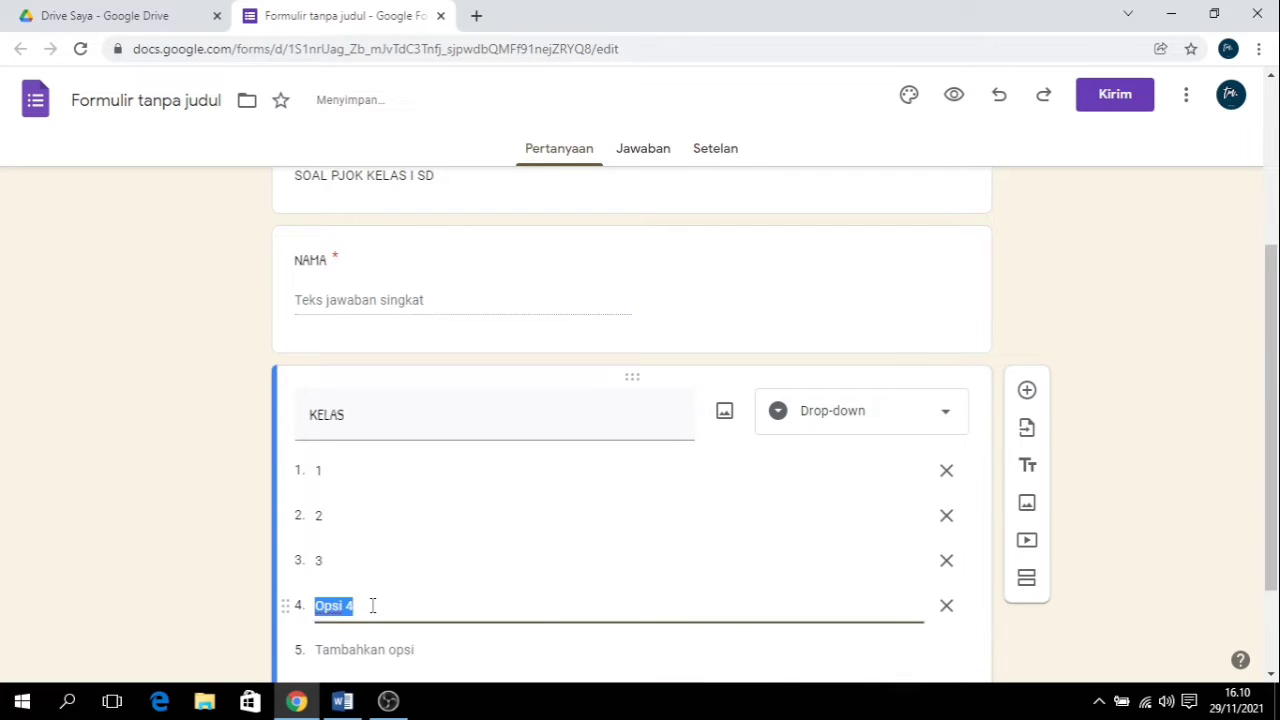
pyautogui.write('4')
pyautogui.scroll(-1, 377, 585)
pyautogui.click(371, 514)
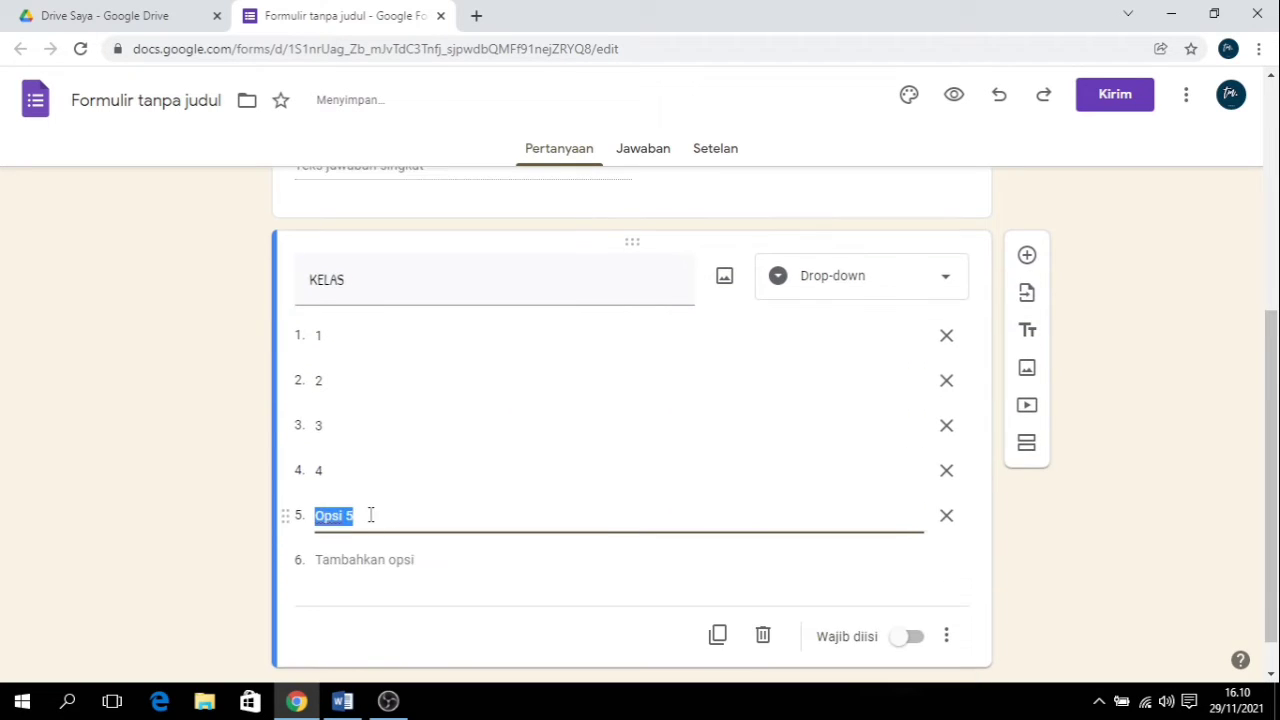
pyautogui.write('5')
pyautogui.scroll(-1, 368, 560)
pyautogui.click(367, 516)
pyautogui.write('6')
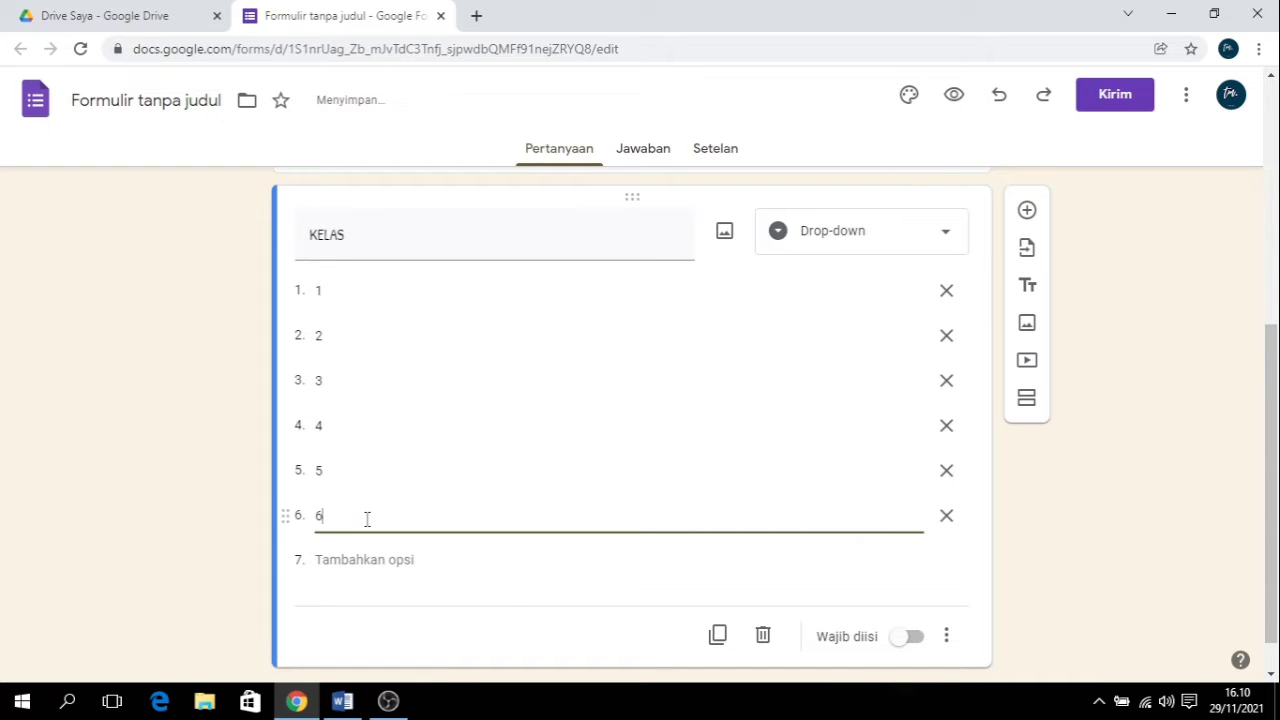
pyautogui.scroll(-1, 577, 472)
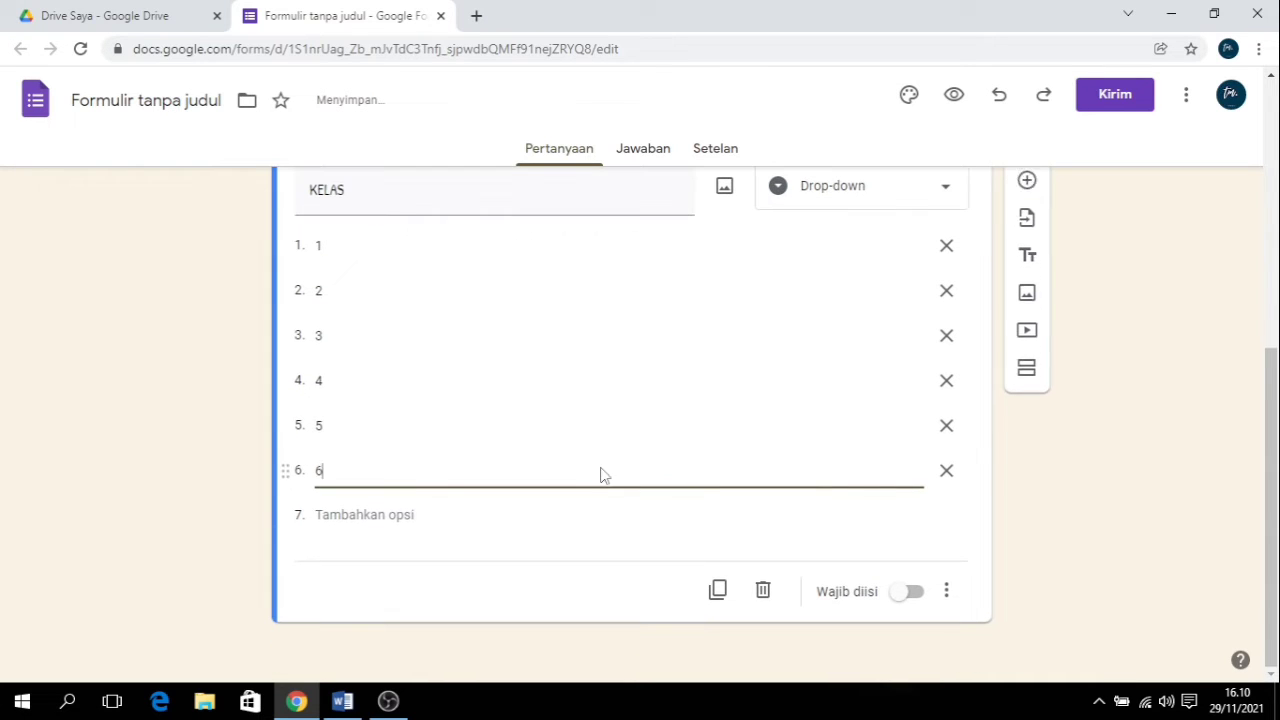
# Step: Make the KELAS question required and add a new section after it
pyautogui.click(918, 605)
pyautogui.scroll(4, 629, 560)
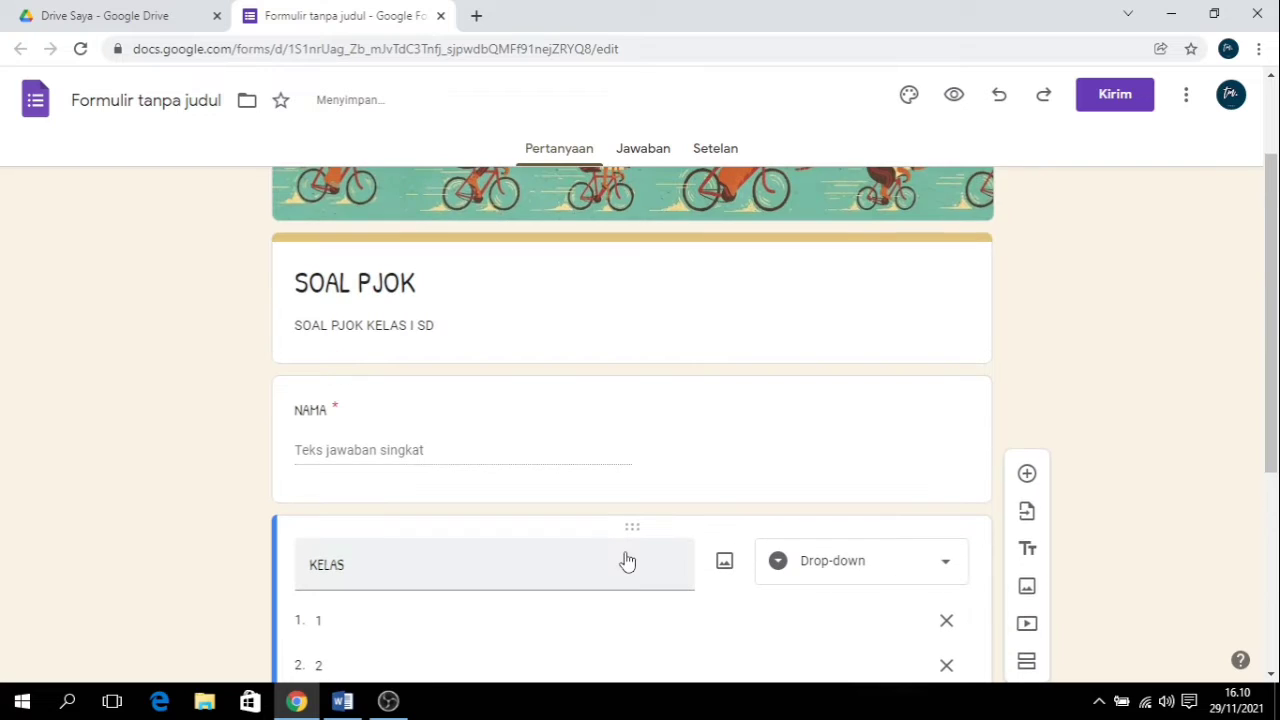
pyautogui.scroll(-4, 628, 560)
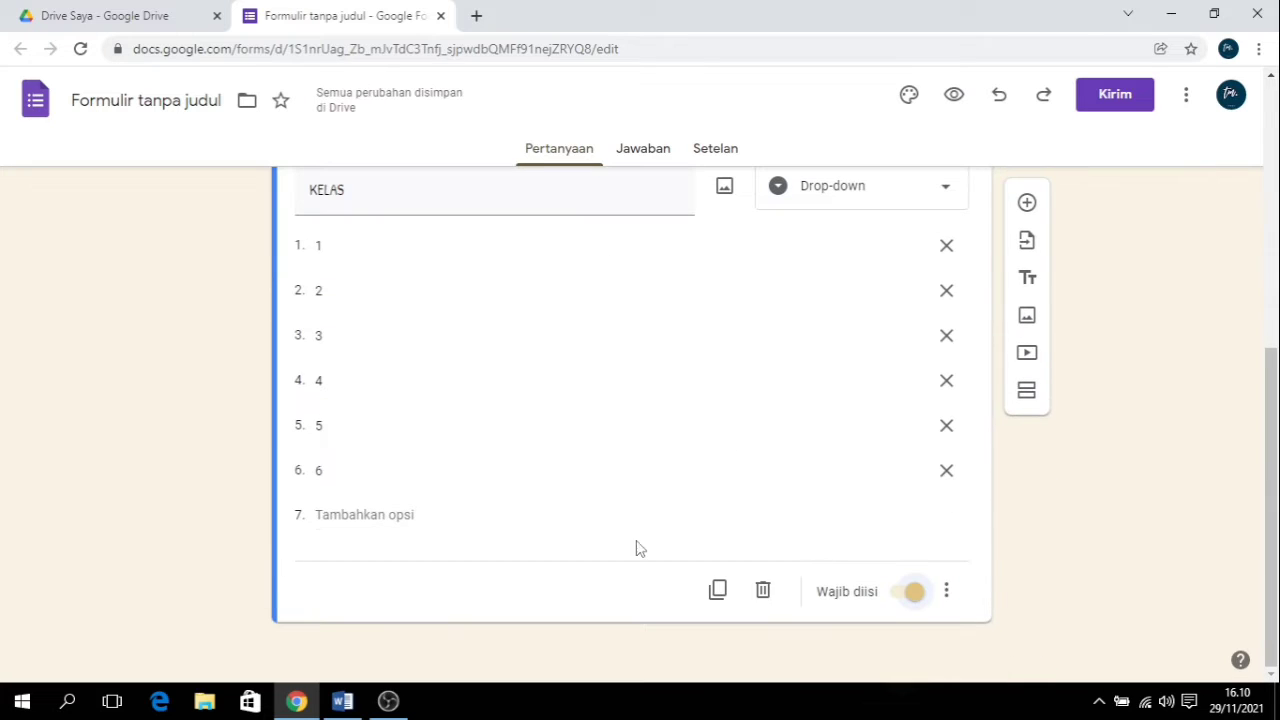
pyautogui.click(1026, 390)
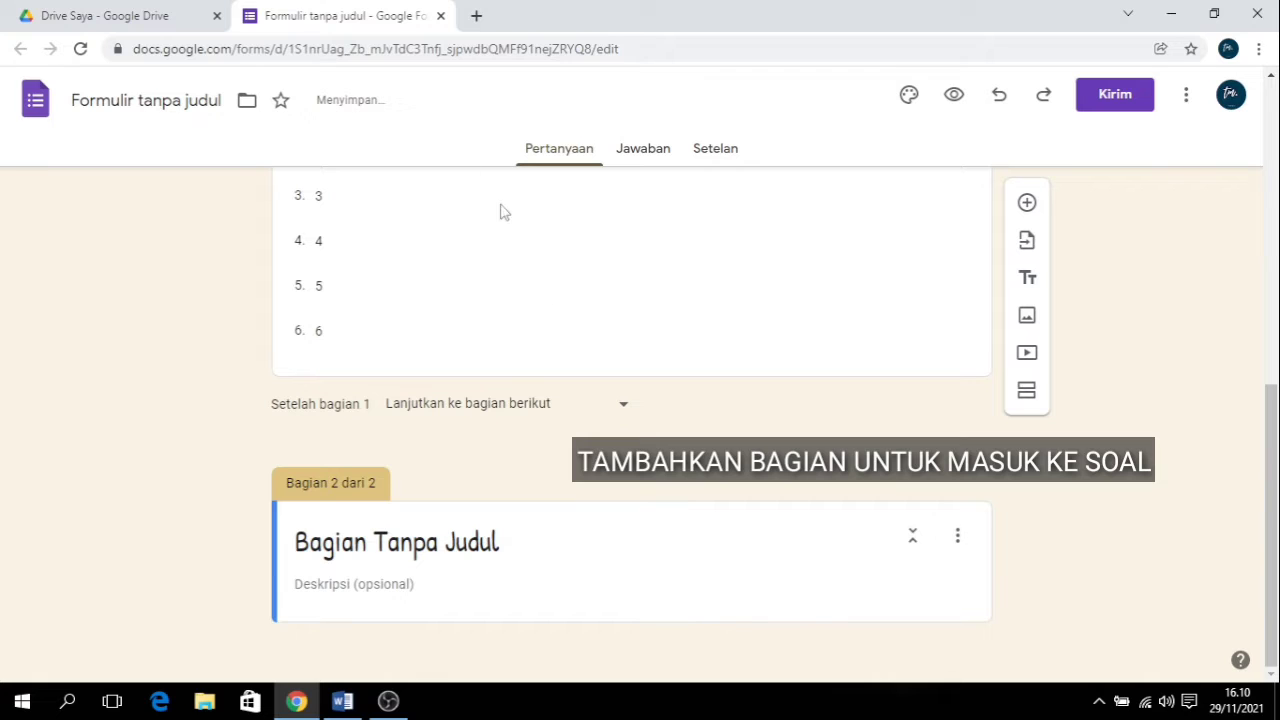
# Step: Turn the form into a quiz and stop respondents from seeing missed questions (Pertanyaan tak terjawab) and correct answers (Jawaban yang benar)
pyautogui.click(726, 150)
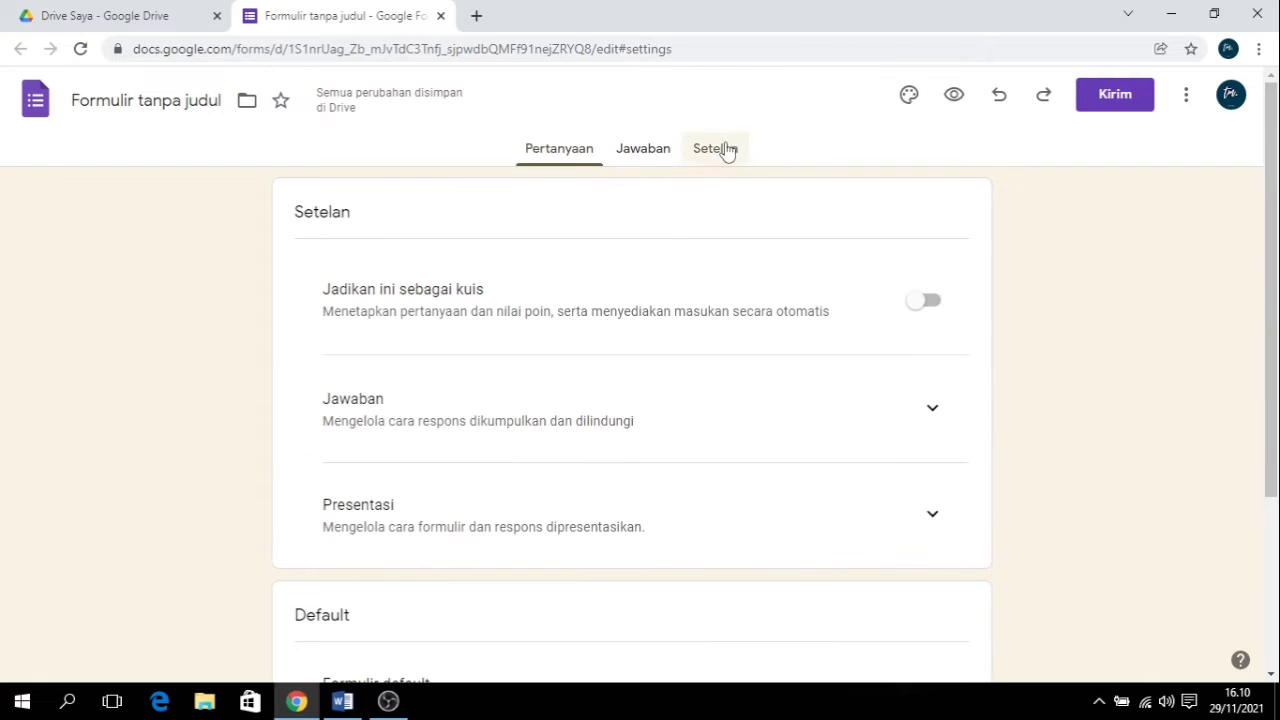
pyautogui.click(925, 310)
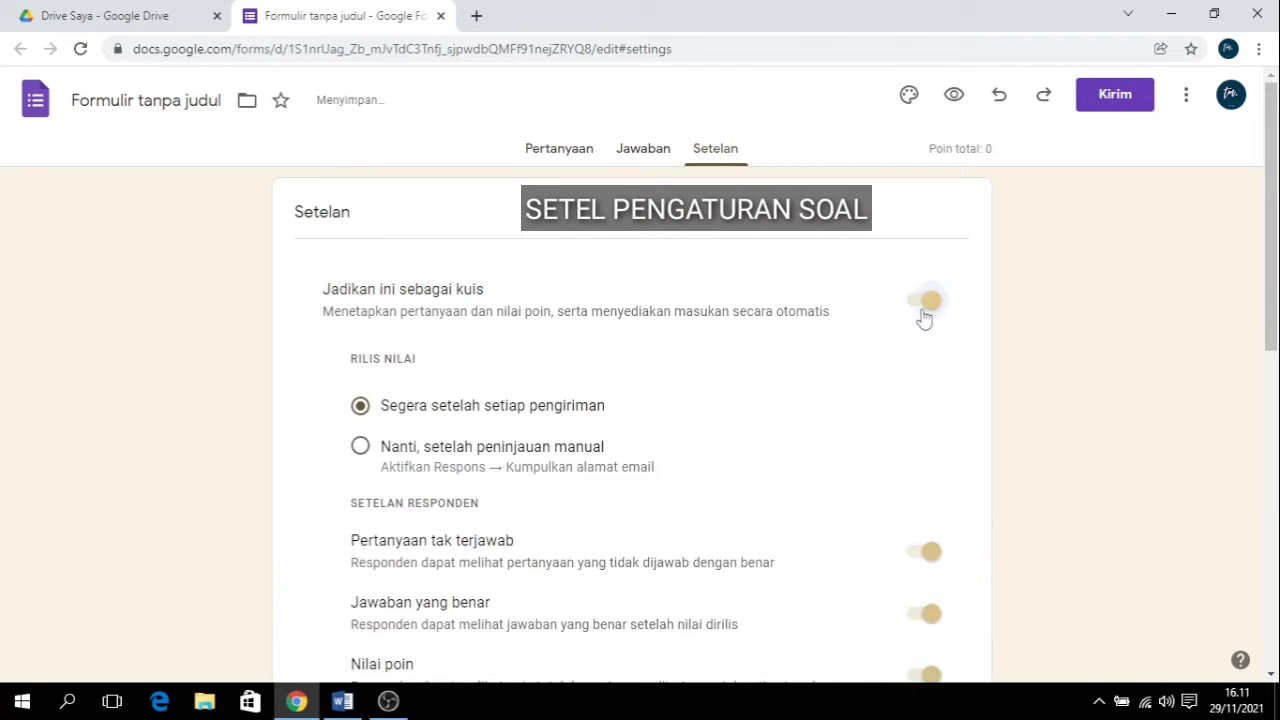
pyautogui.scroll(-2, 819, 402)
pyautogui.click(918, 366)
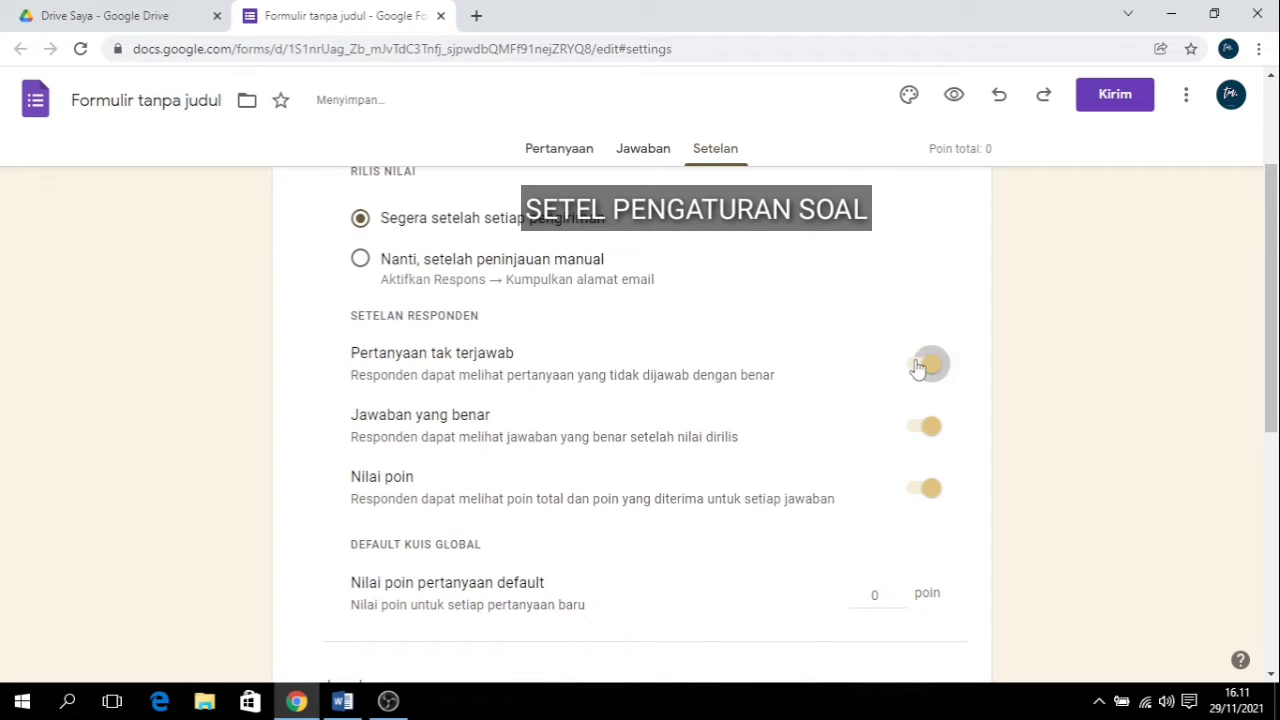
pyautogui.click(918, 430)
# Step: Review the remaining form settings, including default point value, responses, presentation and defaults
pyautogui.scroll(-3, 720, 428)
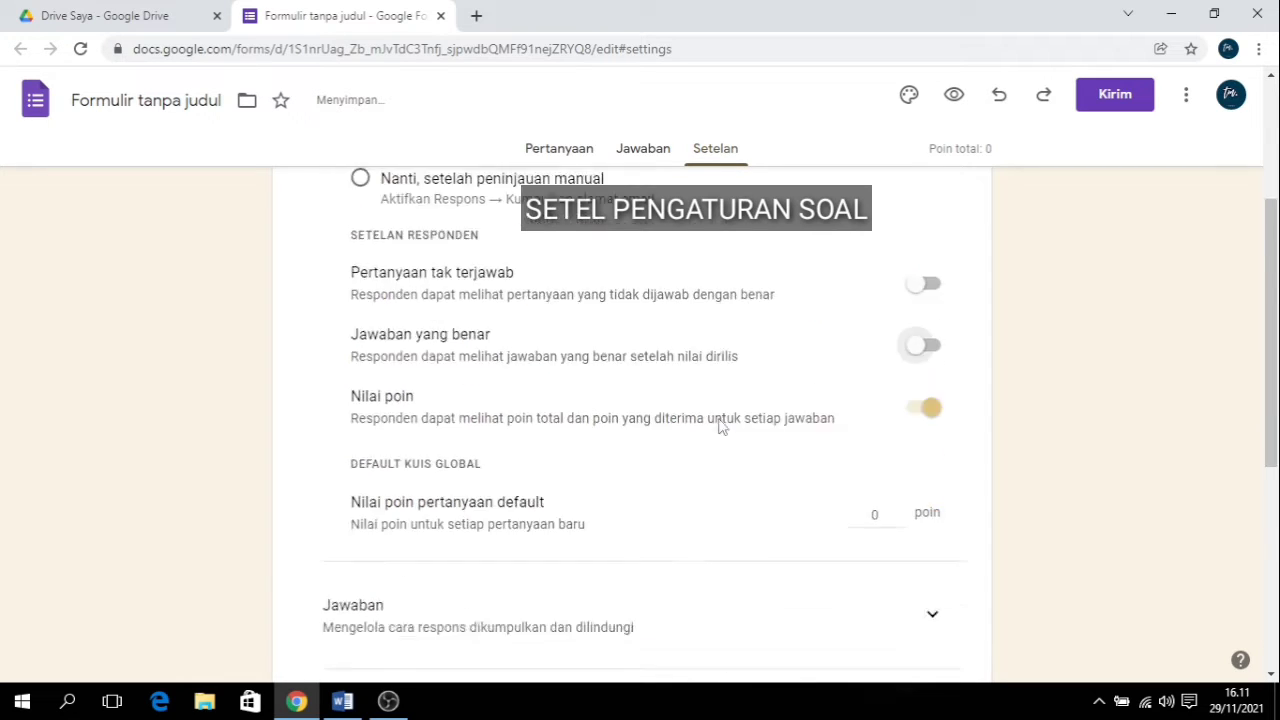
pyautogui.scroll(-3, 716, 426)
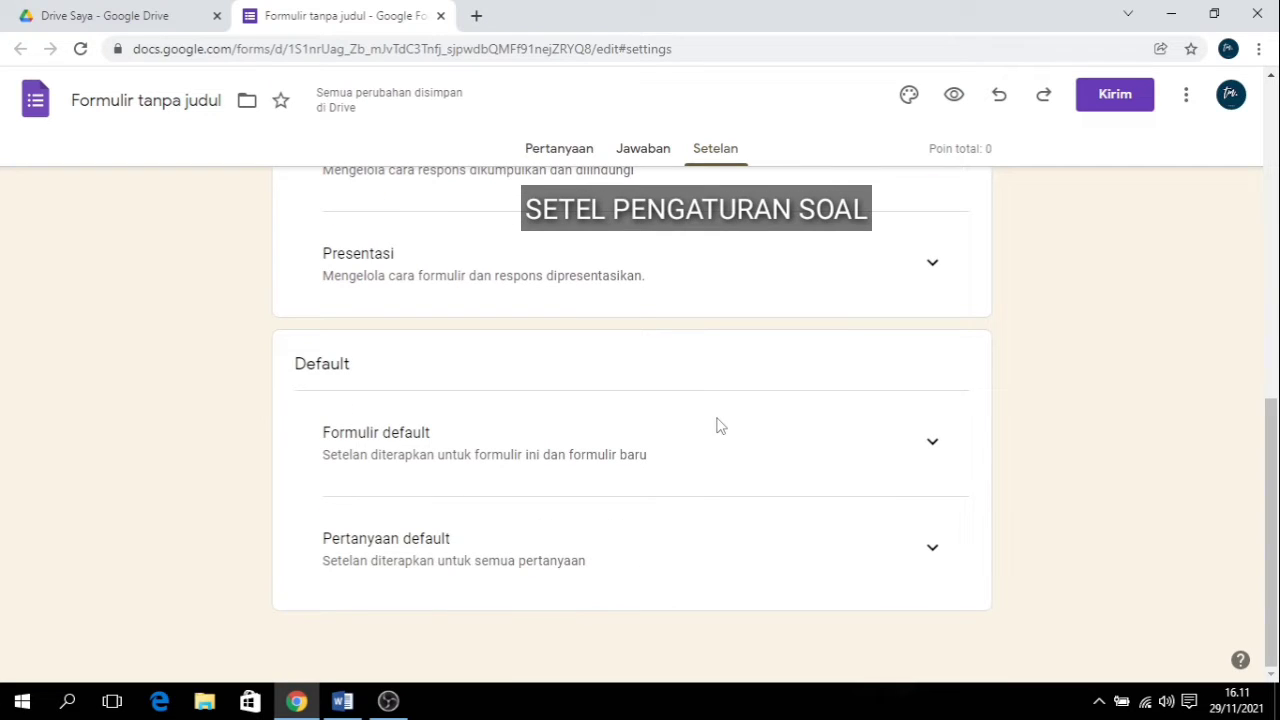
pyautogui.scroll(1, 716, 426)
pyautogui.scroll(1, 716, 426)
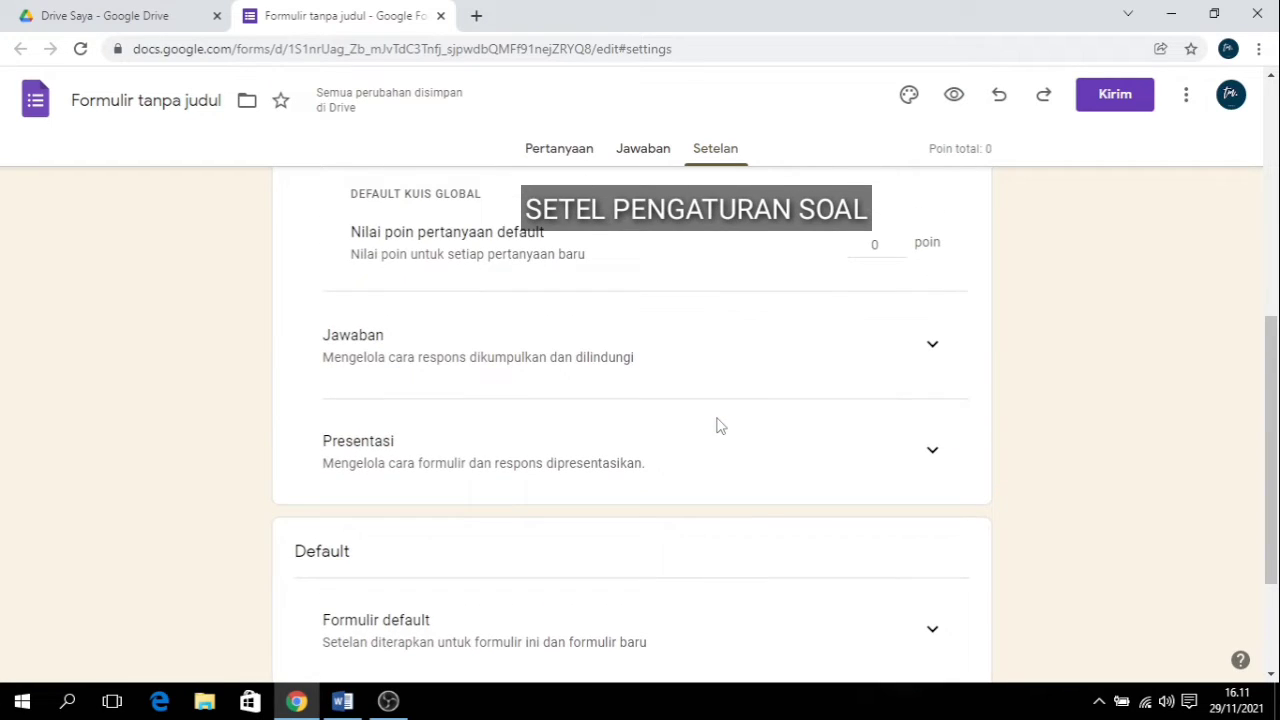
pyautogui.scroll(2, 716, 426)
pyautogui.scroll(2, 716, 426)
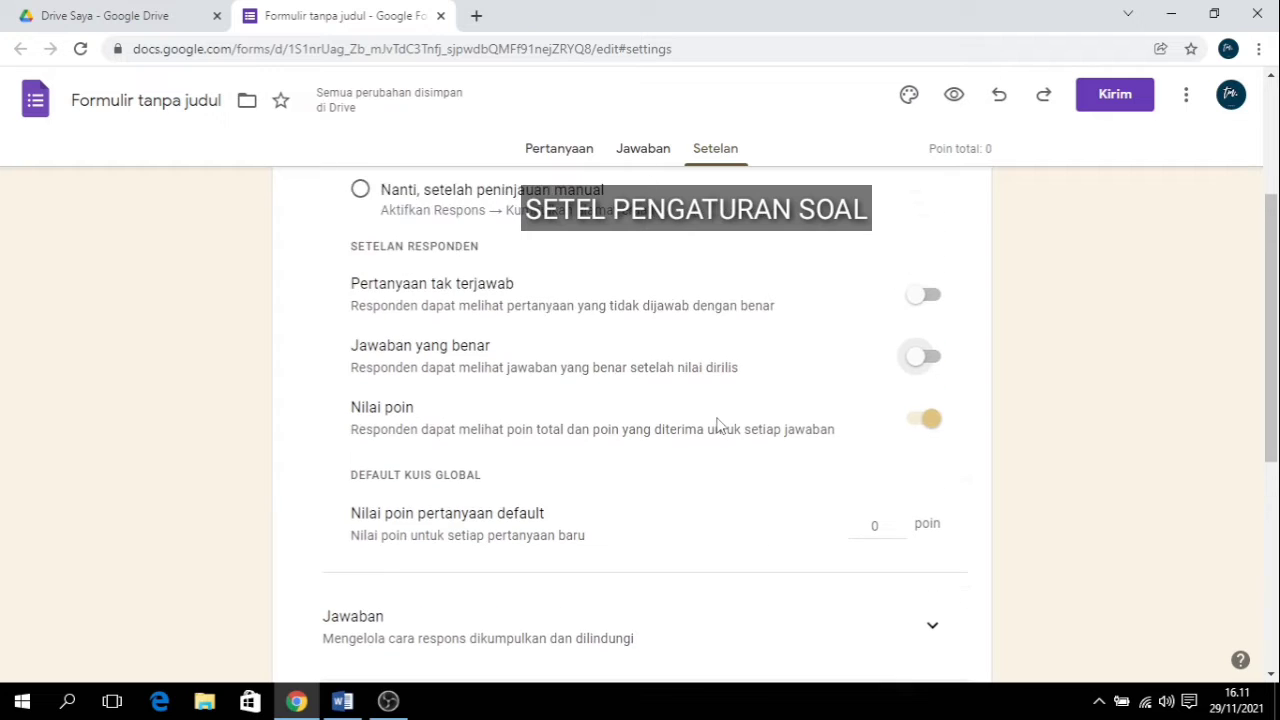
pyautogui.scroll(2, 716, 426)
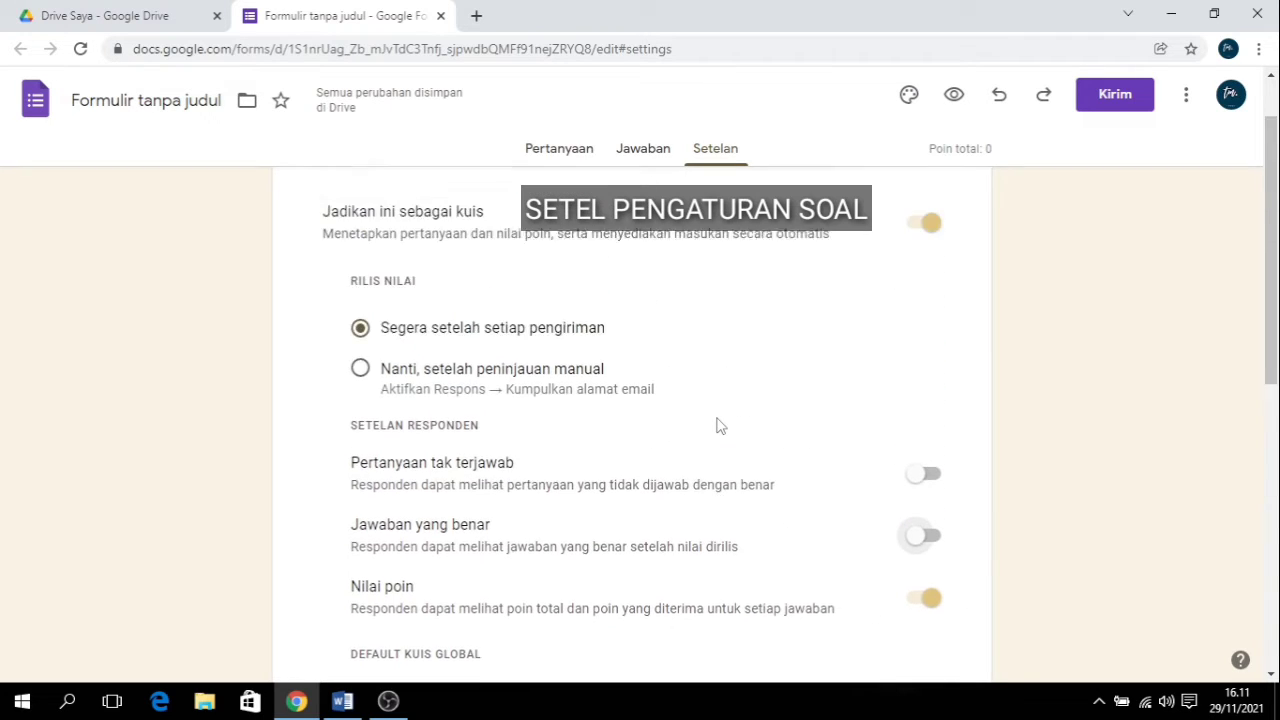
# Step: Replace the second section's title with the bold instruction line copied from the Word document, and add a question below it
pyautogui.click(558, 152)
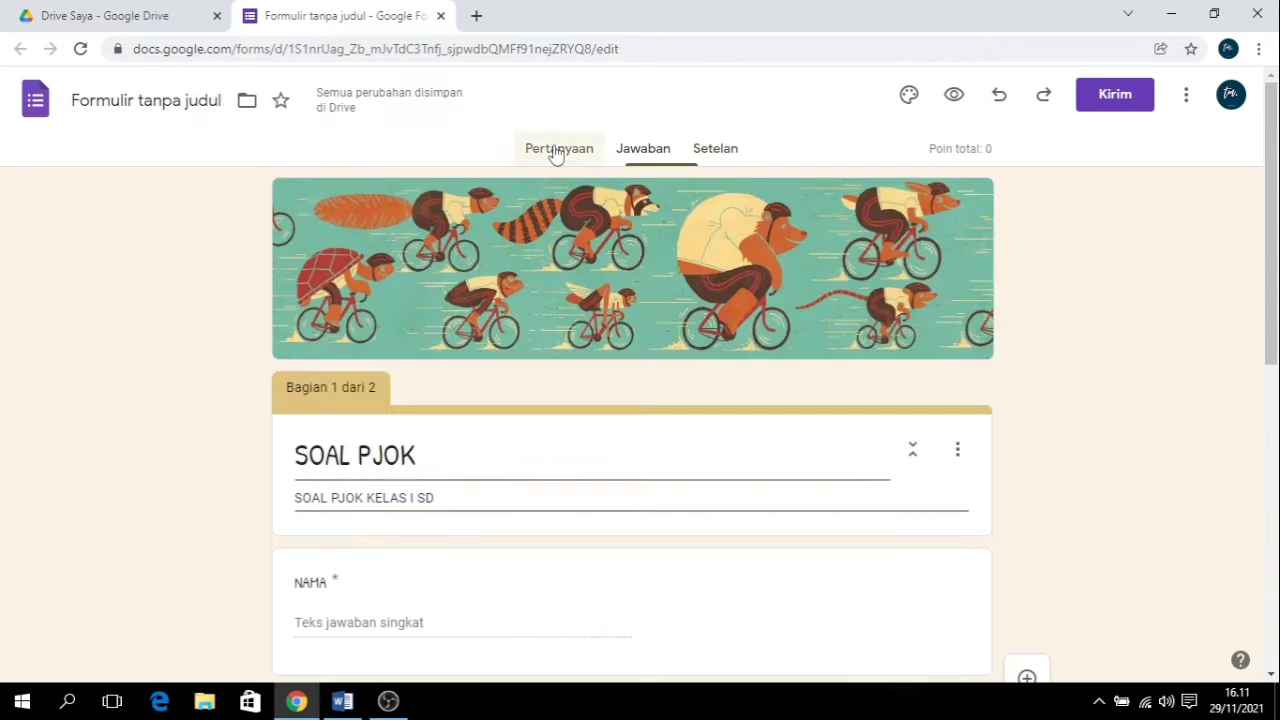
pyautogui.scroll(-10, 672, 396)
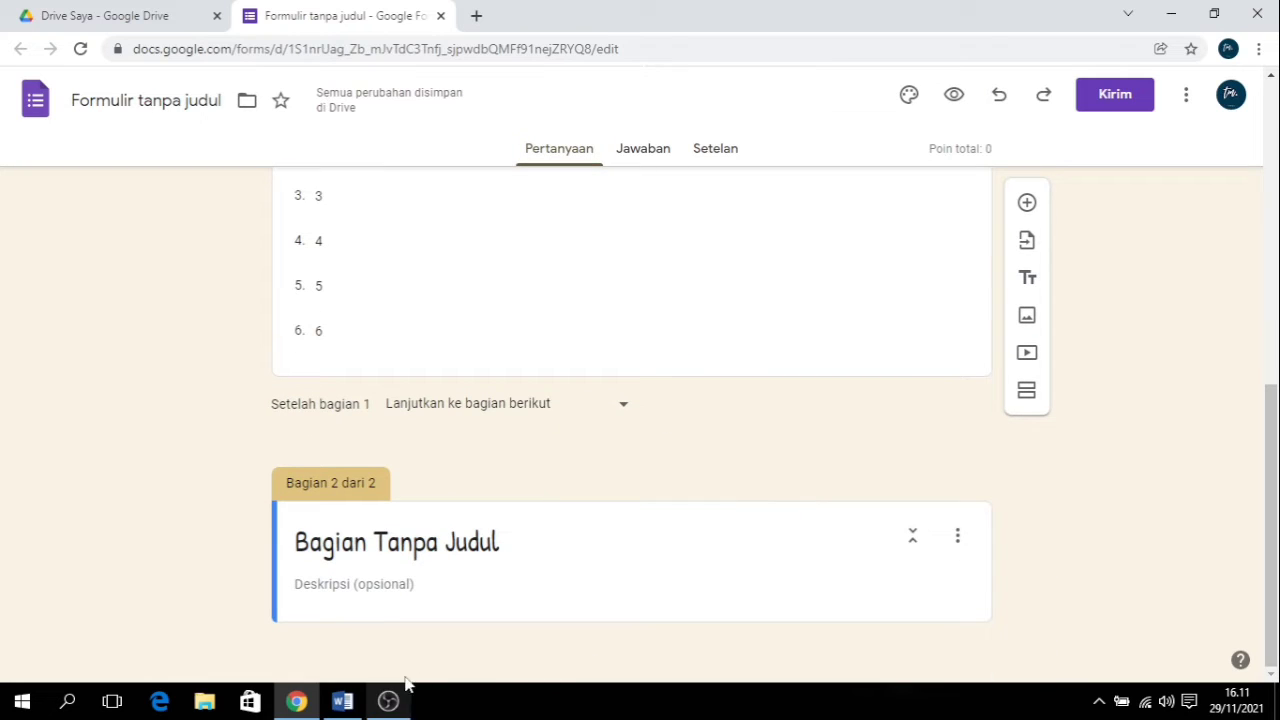
pyautogui.click(427, 543)
pyautogui.moveTo(533, 551); pyautogui.dragTo(211, 606)
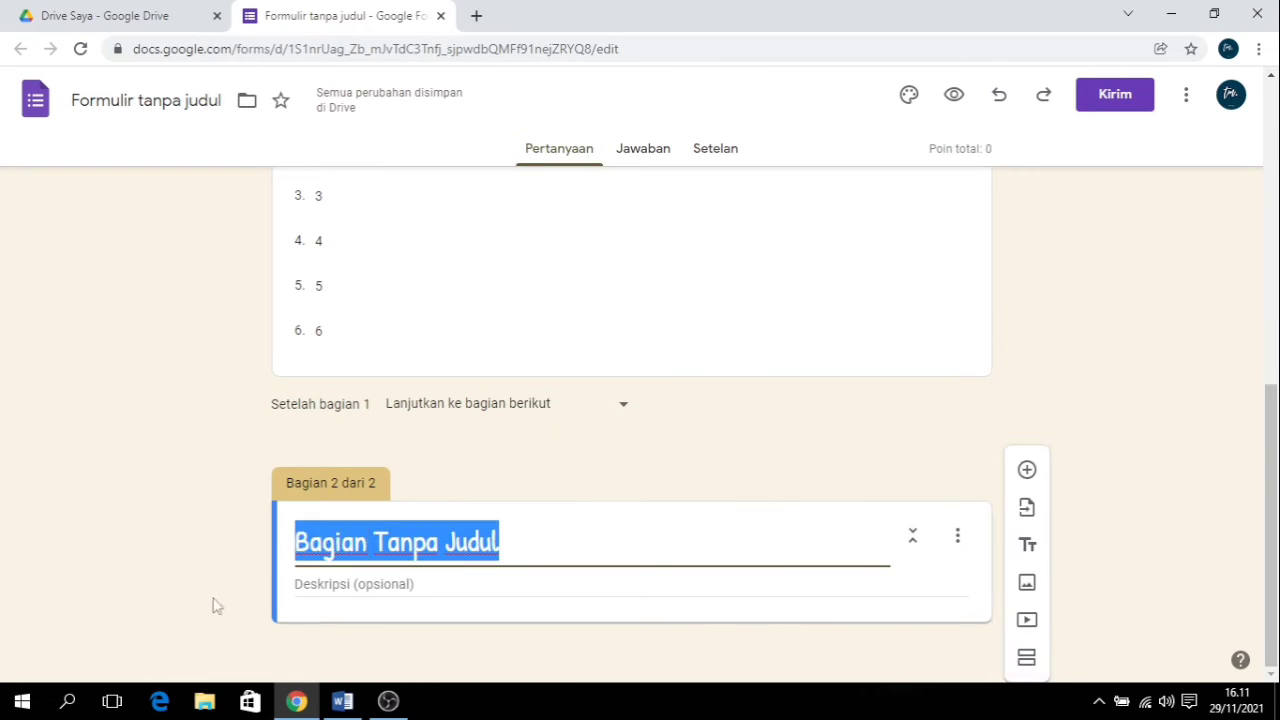
pyautogui.click(341, 702)
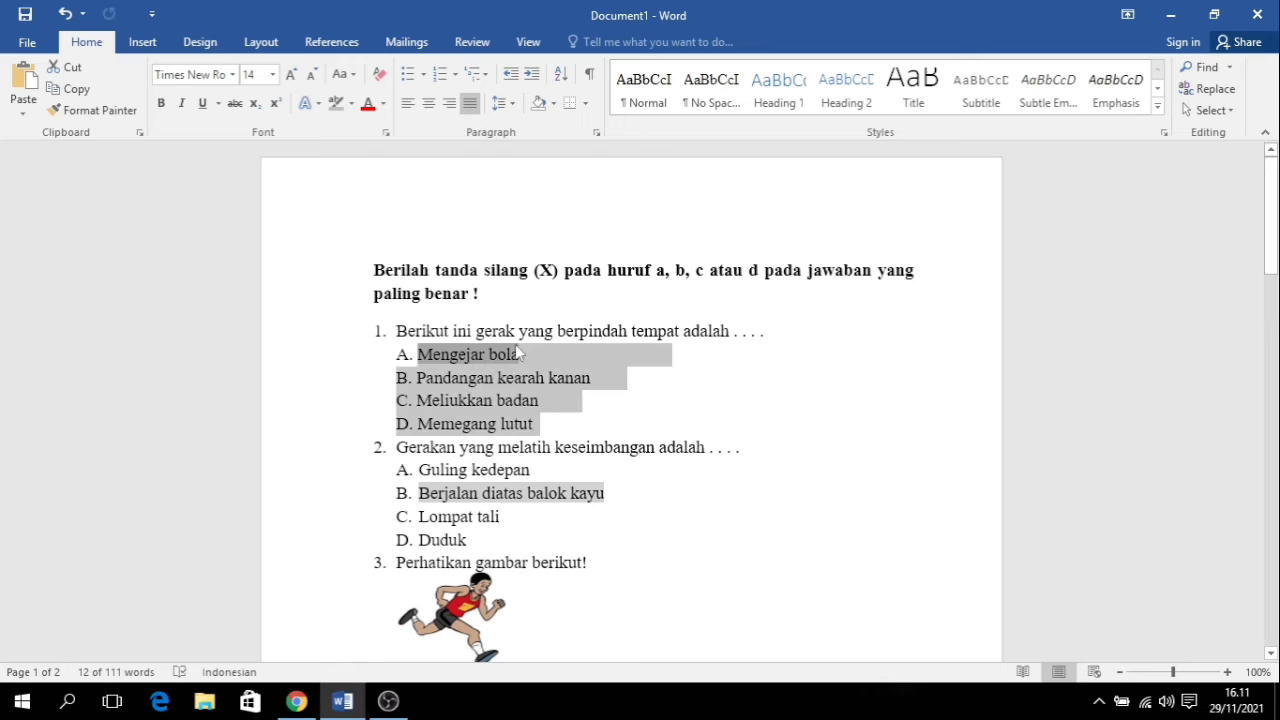
pyautogui.moveTo(362, 293); pyautogui.dragTo(352, 278)
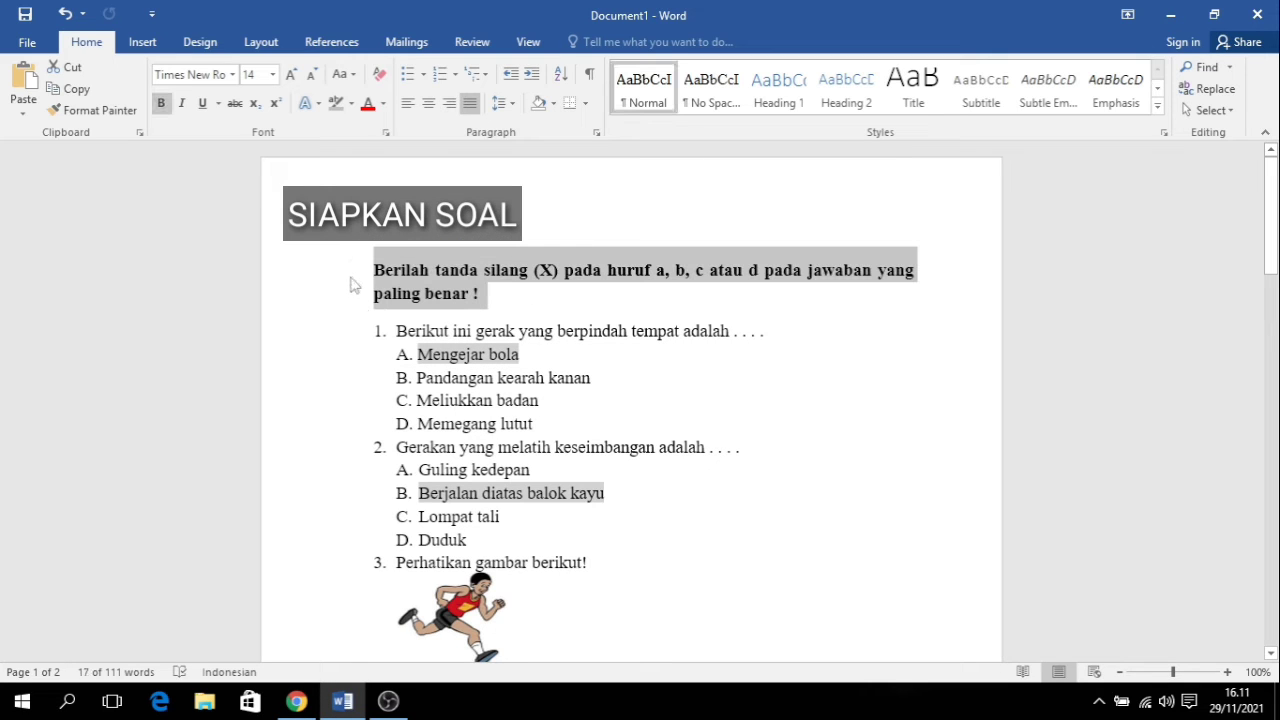
pyautogui.hotkey('ctrl', 'c')
pyautogui.click(306, 702)
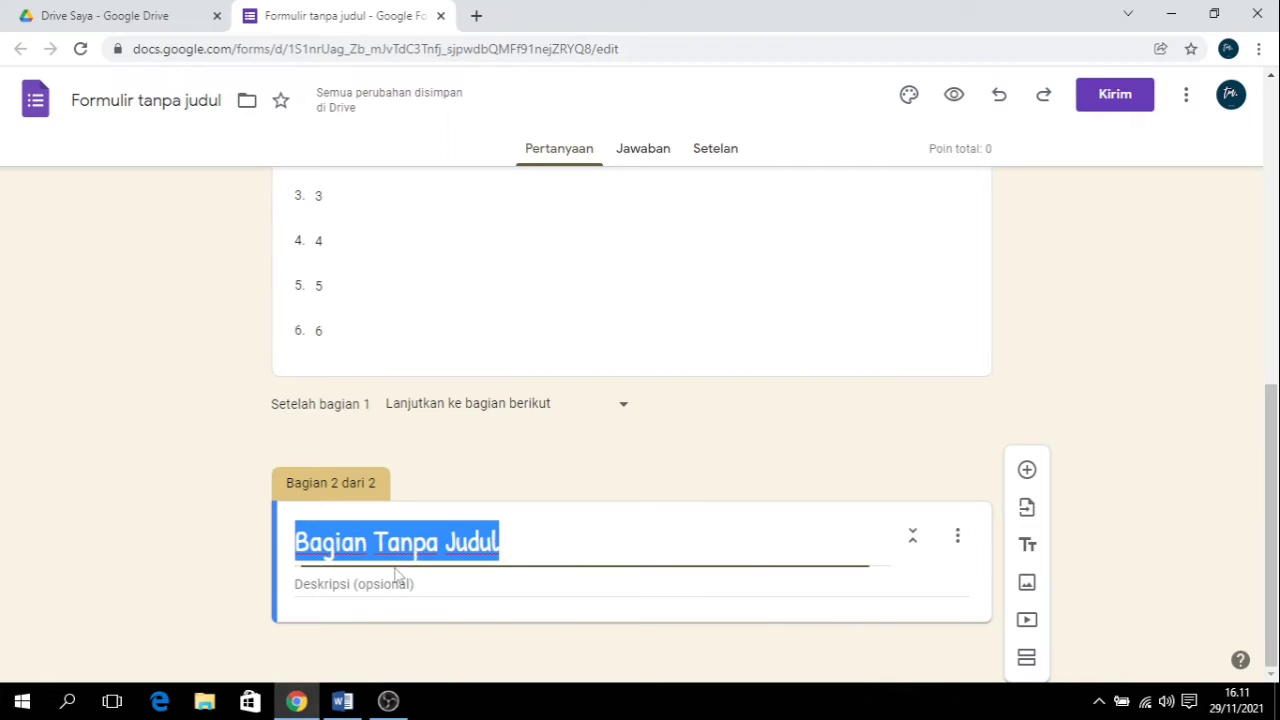
pyautogui.hotkey('ctrl', 'v')
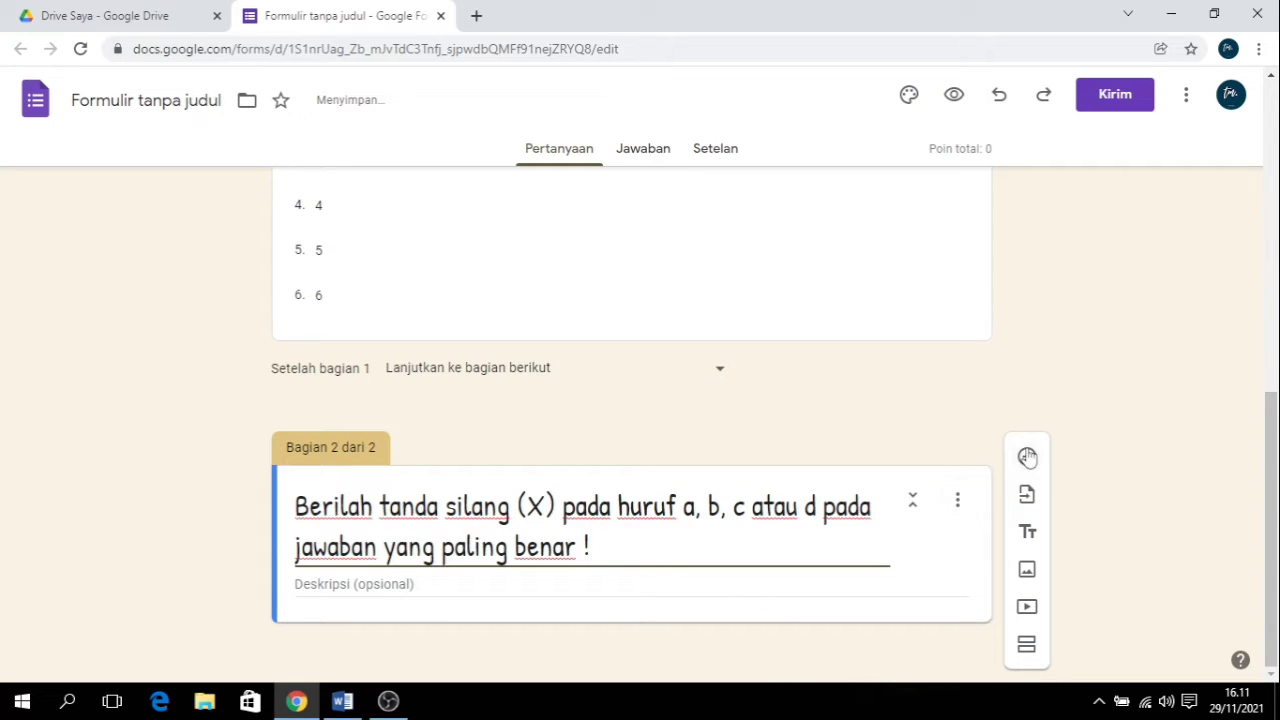
pyautogui.click(1027, 456)
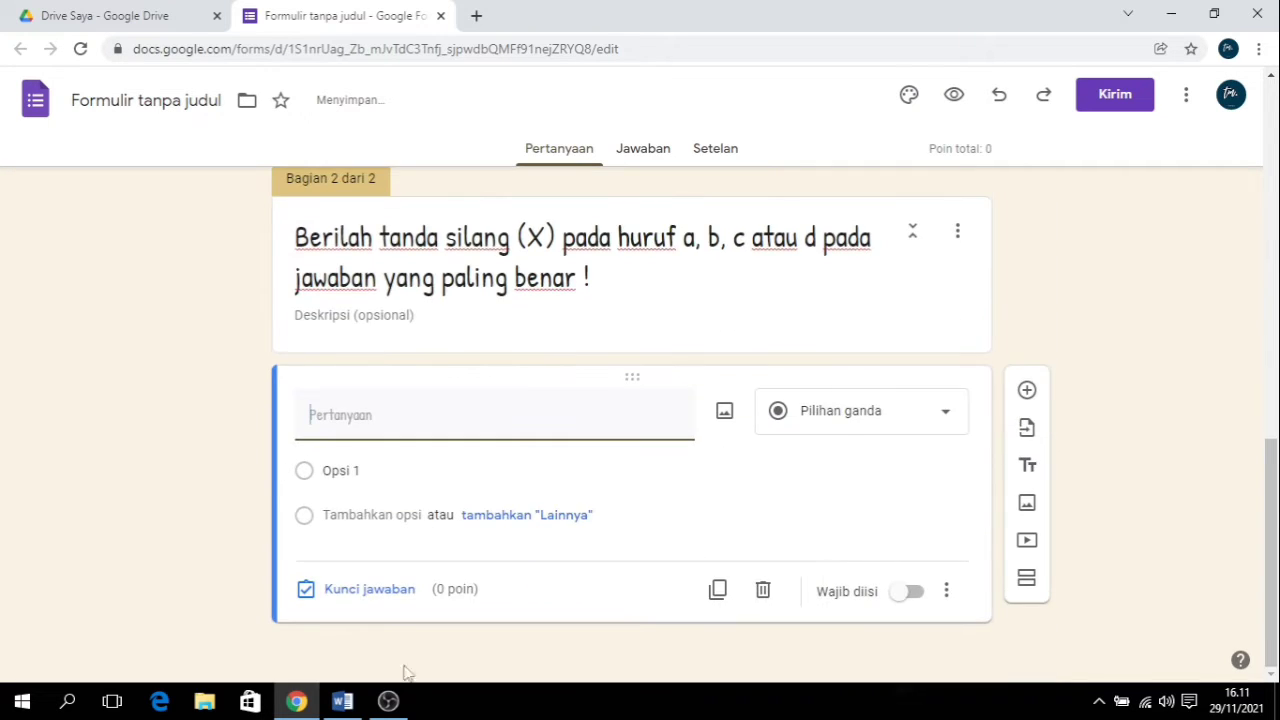
# Step: Switch to the Word document and try to clear the list lettering from question 1's four answer options
pyautogui.click(342, 701)
pyautogui.click(701, 428)
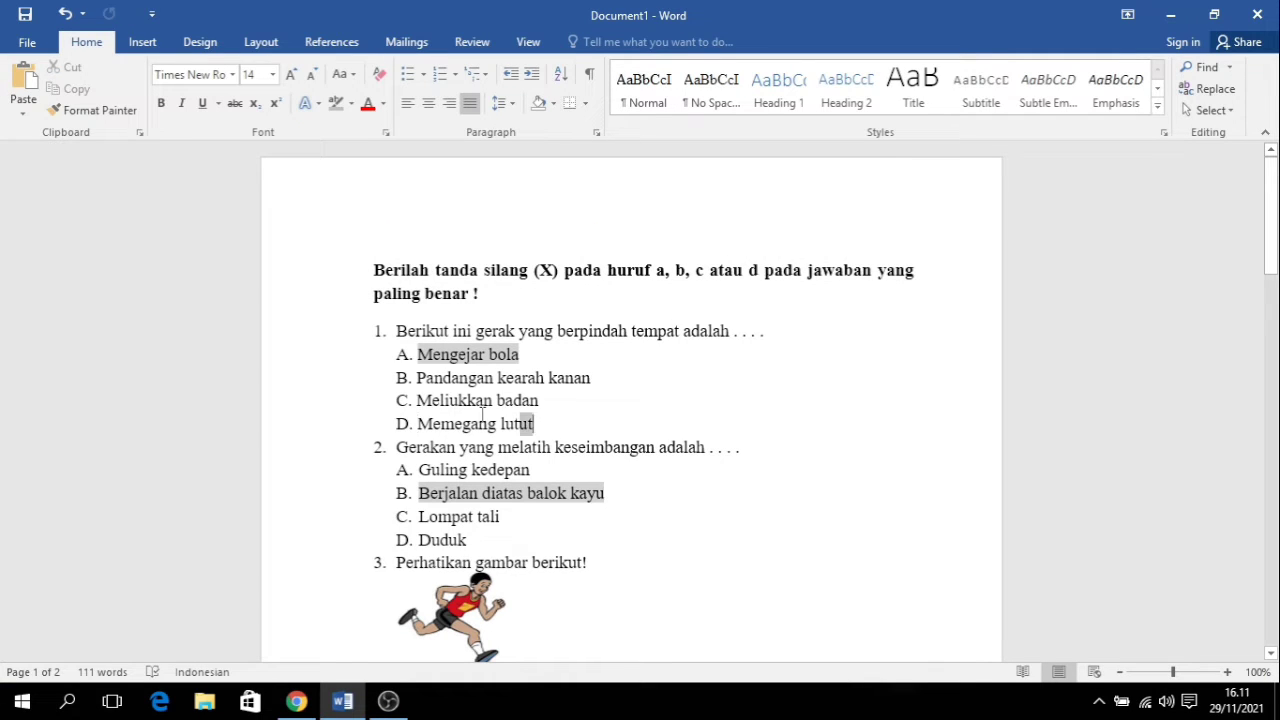
pyautogui.moveTo(530, 428); pyautogui.dragTo(417, 354)
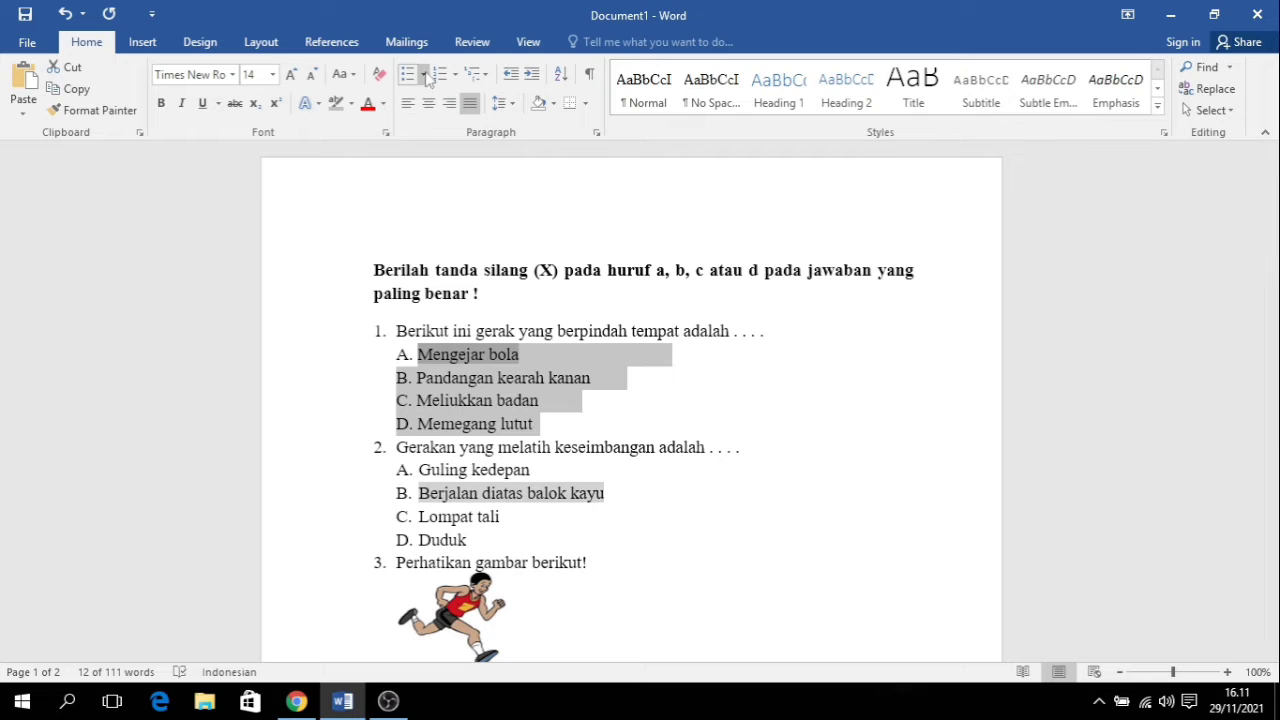
pyautogui.click(424, 74)
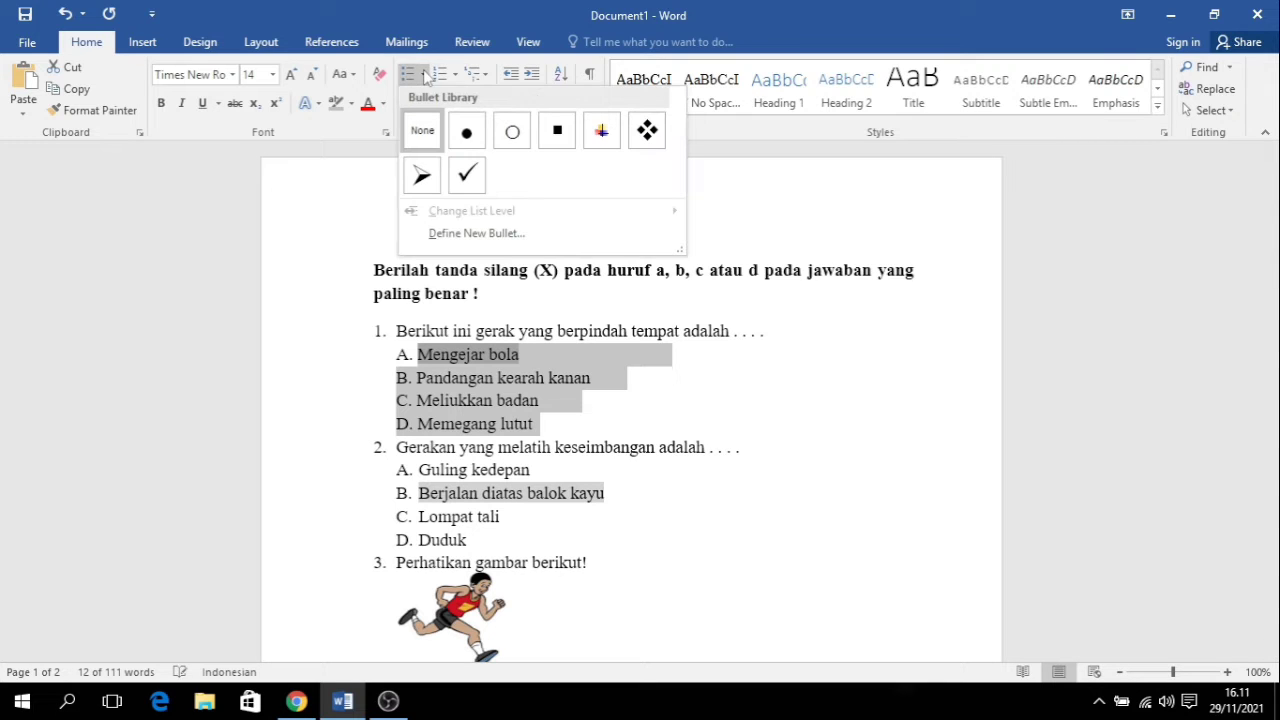
pyautogui.click(455, 75)
pyautogui.click(465, 142)
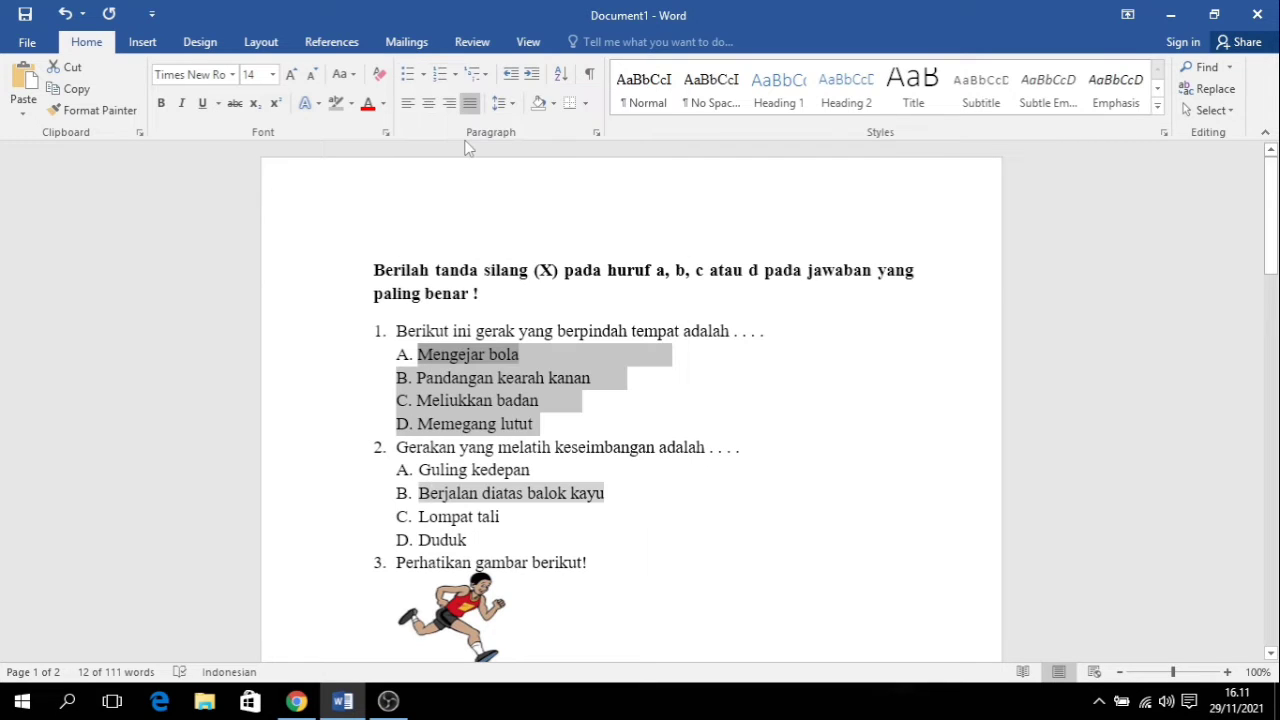
pyautogui.click(420, 401)
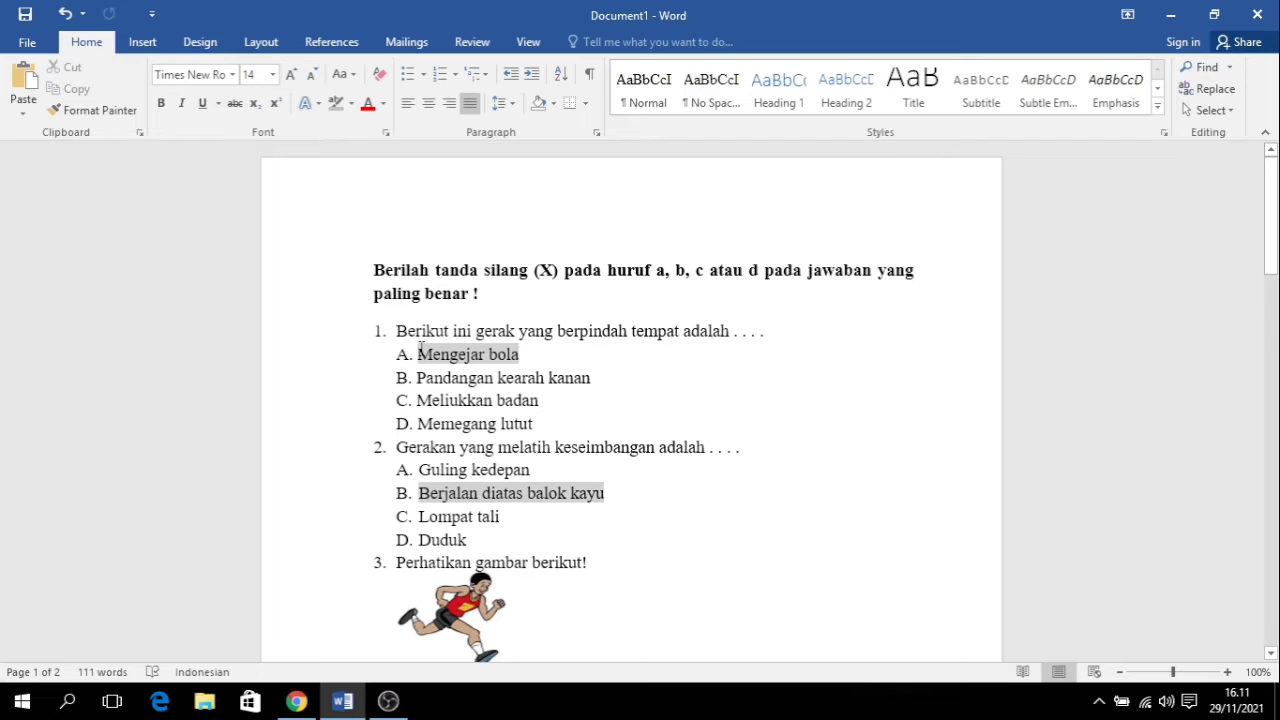
# Step: Delete the letter prefixes A. to D. from question 1's four answer options in the Word document
pyautogui.click(417, 358)
pyautogui.press('BackSpace')
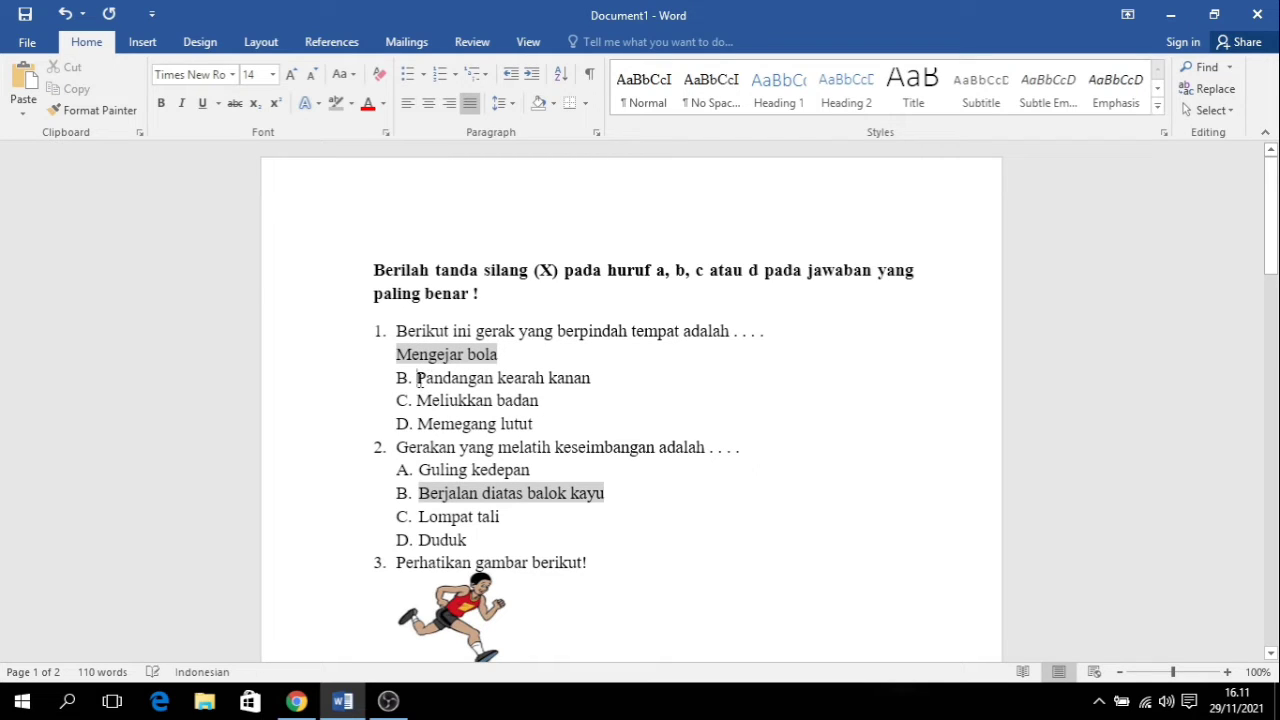
pyautogui.press('BackSpace')
pyautogui.press('BackSpace')
pyautogui.press('BackSpace')
pyautogui.press('BackSpace')
pyautogui.press('BackSpace')
pyautogui.press('BackSpace')
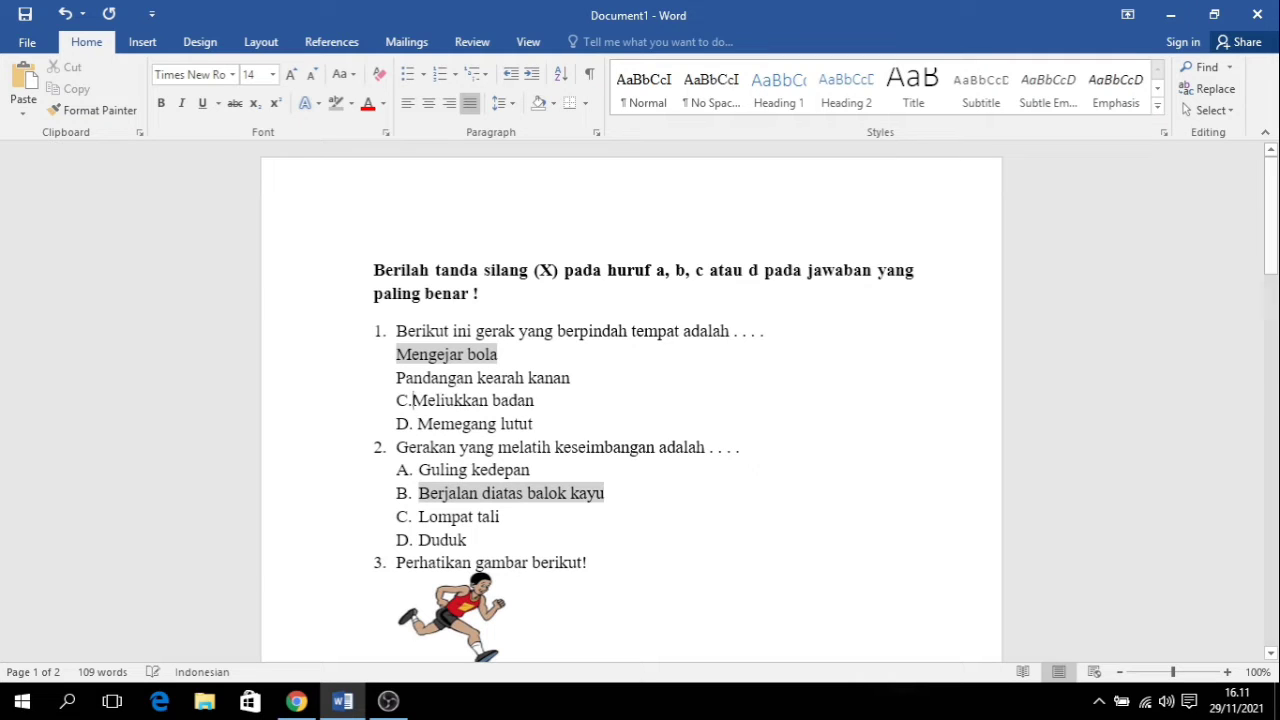
pyautogui.click(418, 424)
pyautogui.press('BackSpace')
pyautogui.press('BackSpace')
pyautogui.press('BackSpace')
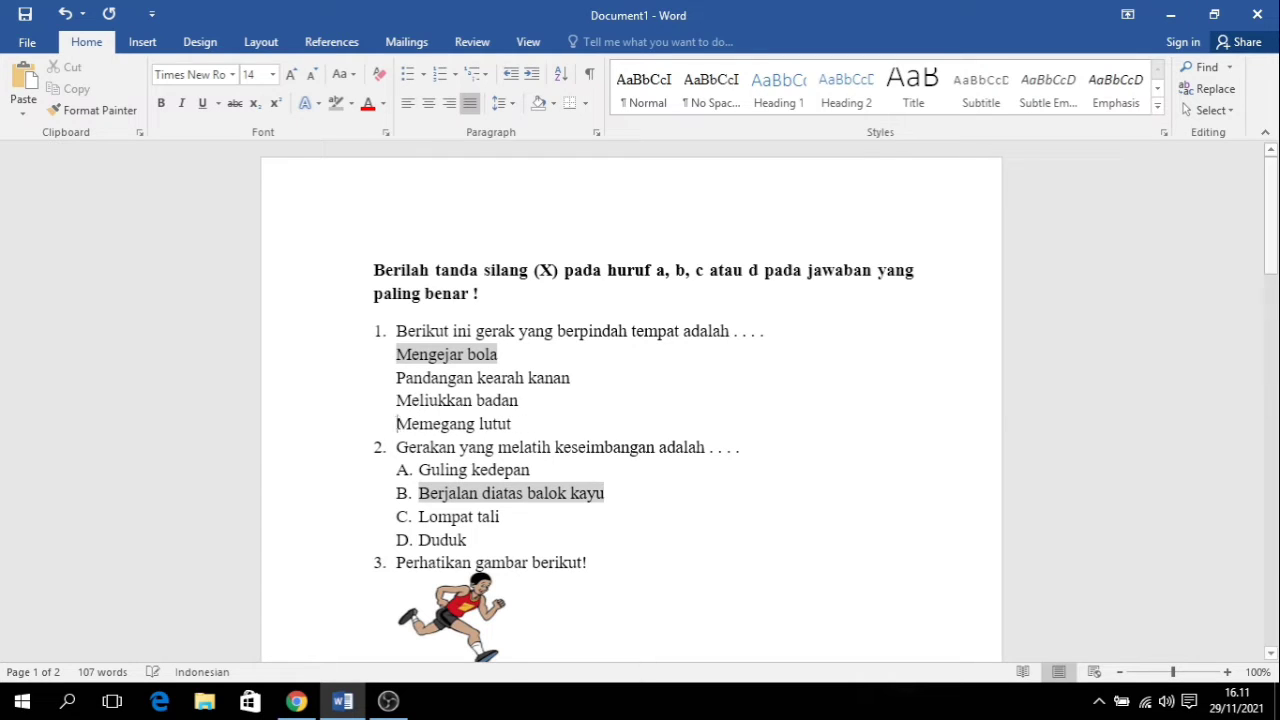
# Step: Copy question 1's text "Berikut ini gerak yang berpindah tempat adalah . . . ." from Word into the form's empty question, without its list number
pyautogui.moveTo(776, 335); pyautogui.dragTo(398, 331)
pyautogui.hotkey('ctrl', 'c')
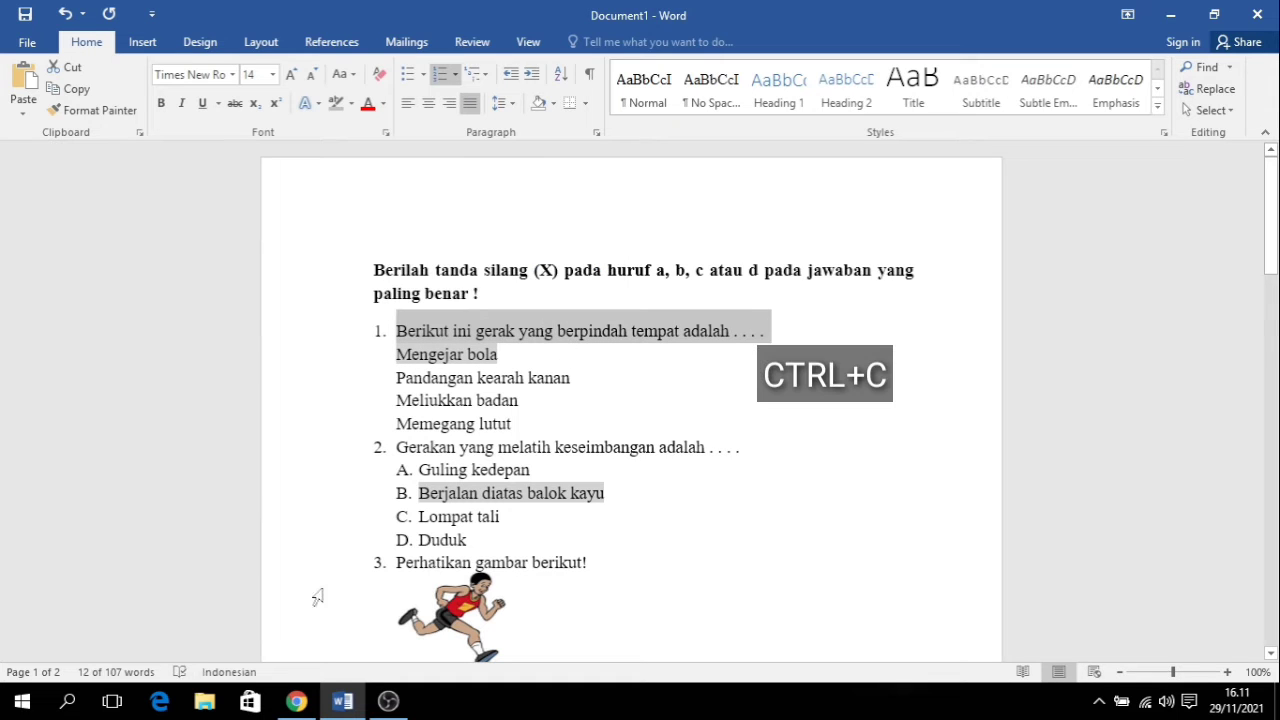
pyautogui.click(296, 702)
pyautogui.hotkey('ctrl', 'v')
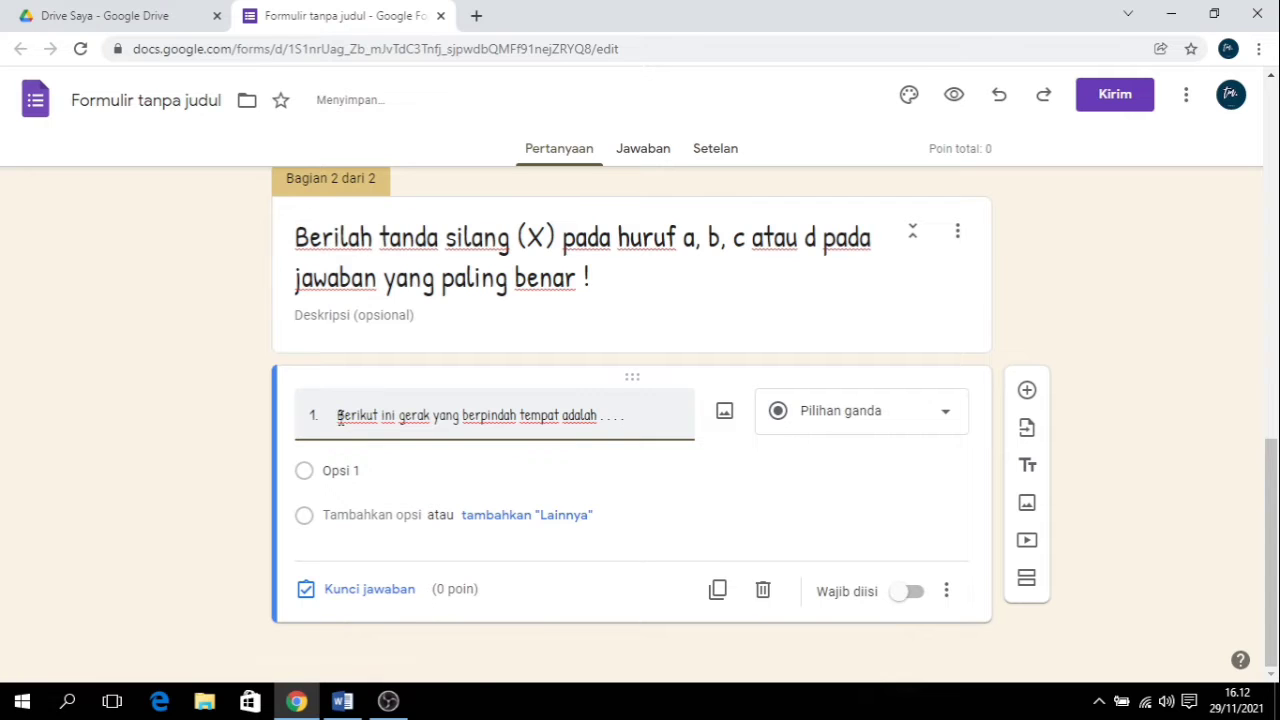
pyautogui.click(335, 415)
pyautogui.press('BackSpace')
pyautogui.press('BackSpace')
pyautogui.press('BackSpace')
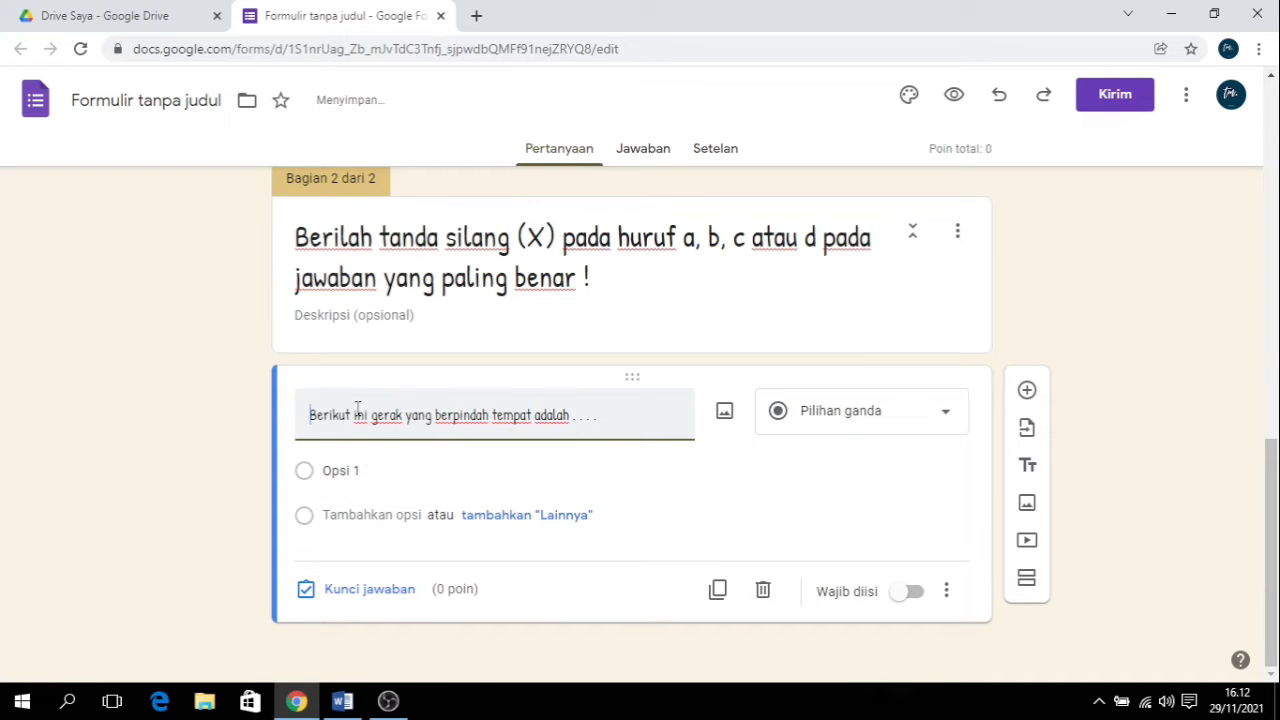
# Step: Fill the question's choices with the four options copied from Word: Mengejar bola, Pandangan kearah kanan, Meliukkan badan, Memegang lutut
pyautogui.click(332, 705)
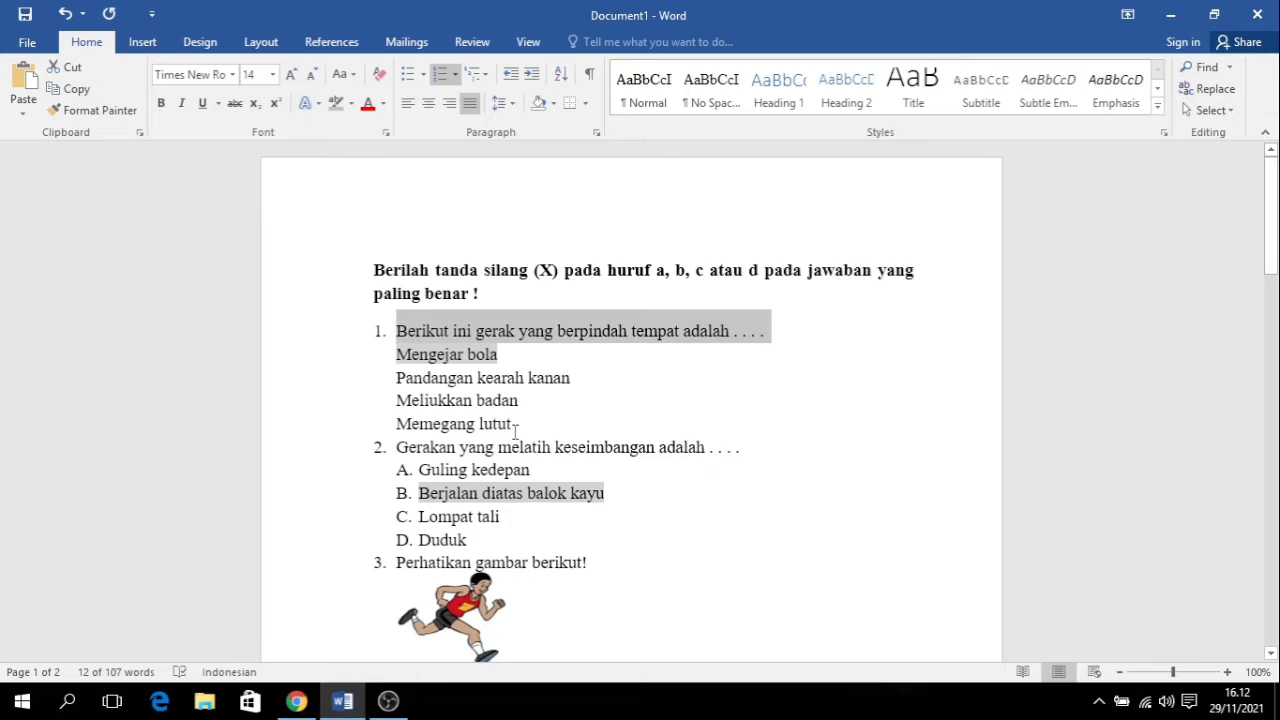
pyautogui.moveTo(517, 430); pyautogui.dragTo(430, 370)
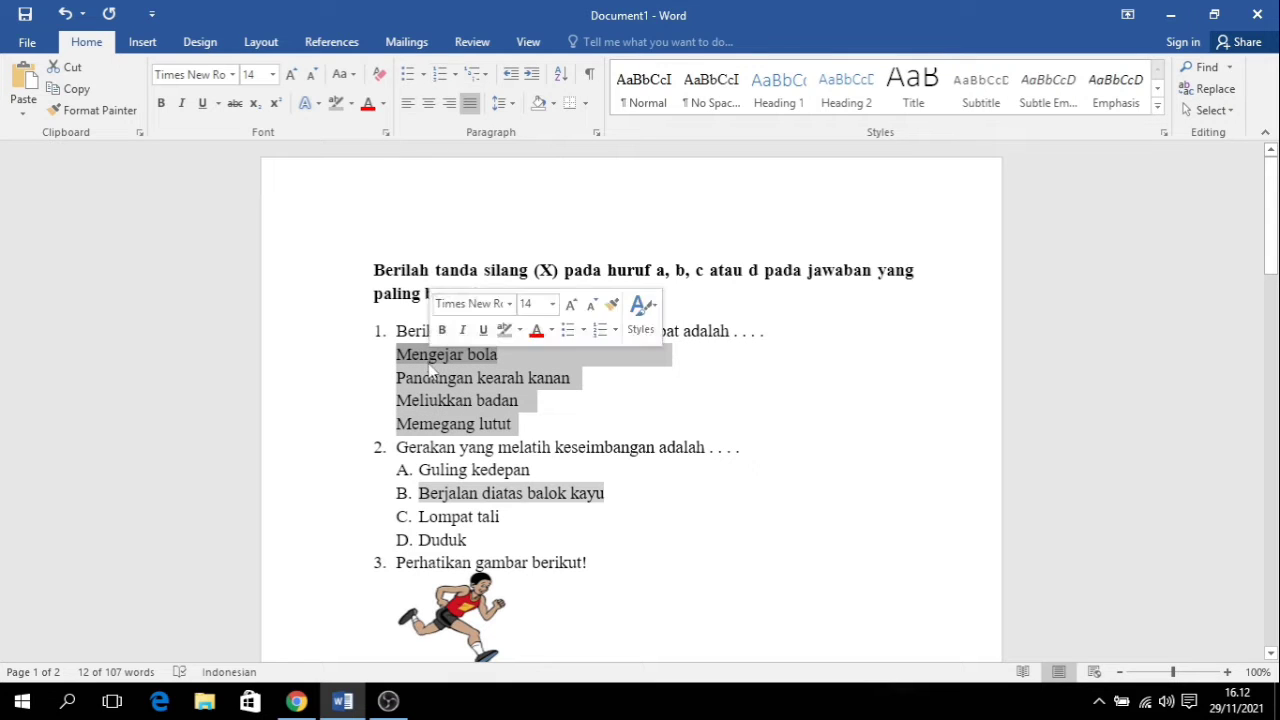
pyautogui.hotkey('ctrl', 'c')
pyautogui.click(300, 701)
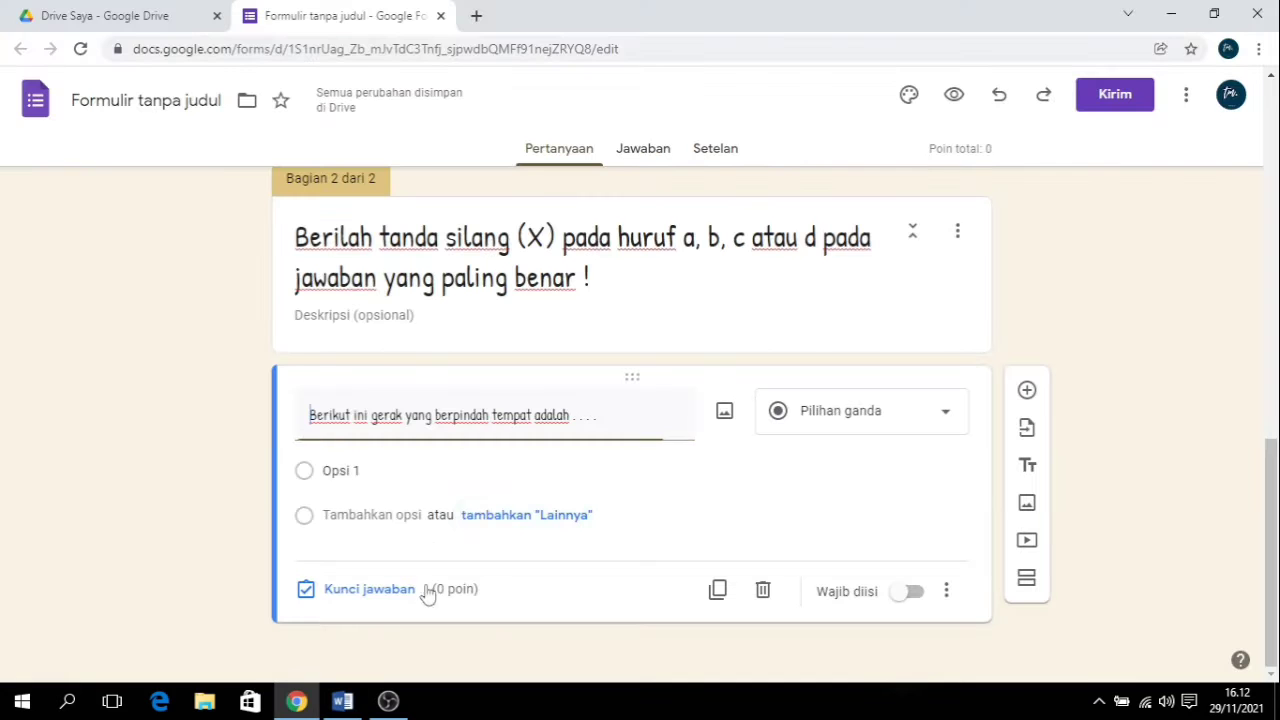
pyautogui.click(360, 474)
pyautogui.hotkey('ctrl', 'v')
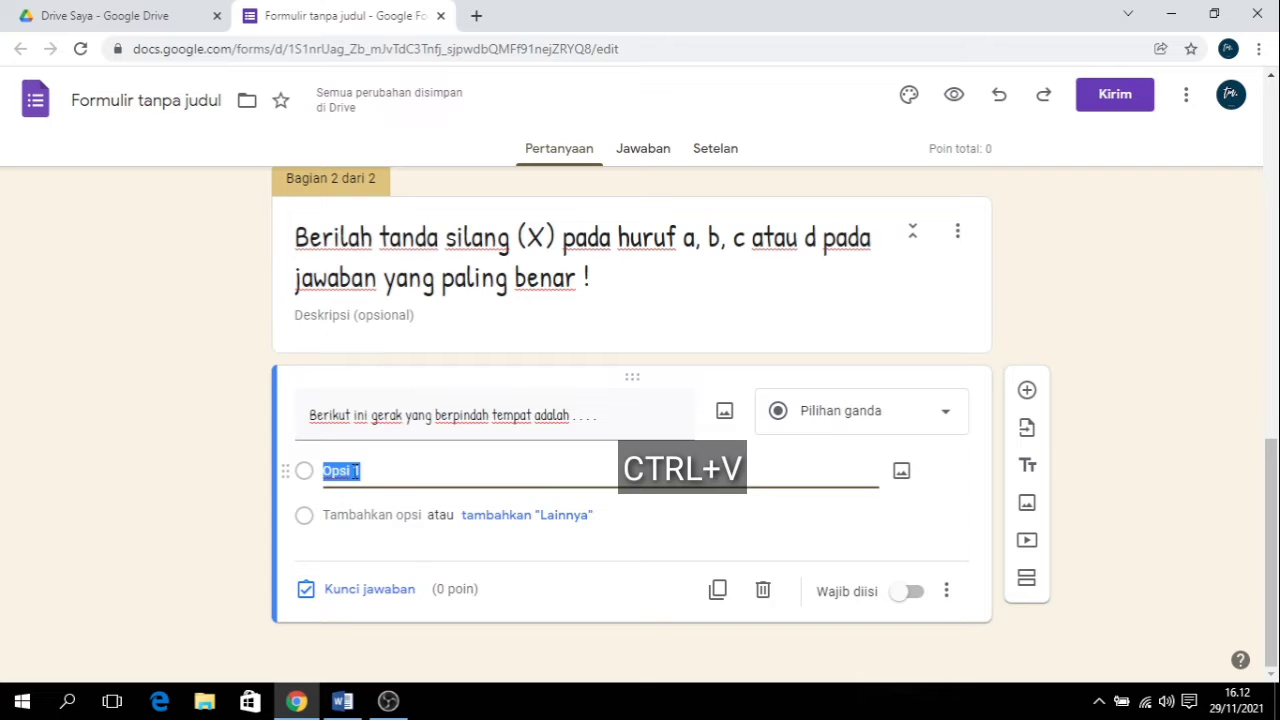
# Step: Set the answer key to Mengejar bola, worth 20 points
pyautogui.click(400, 593)
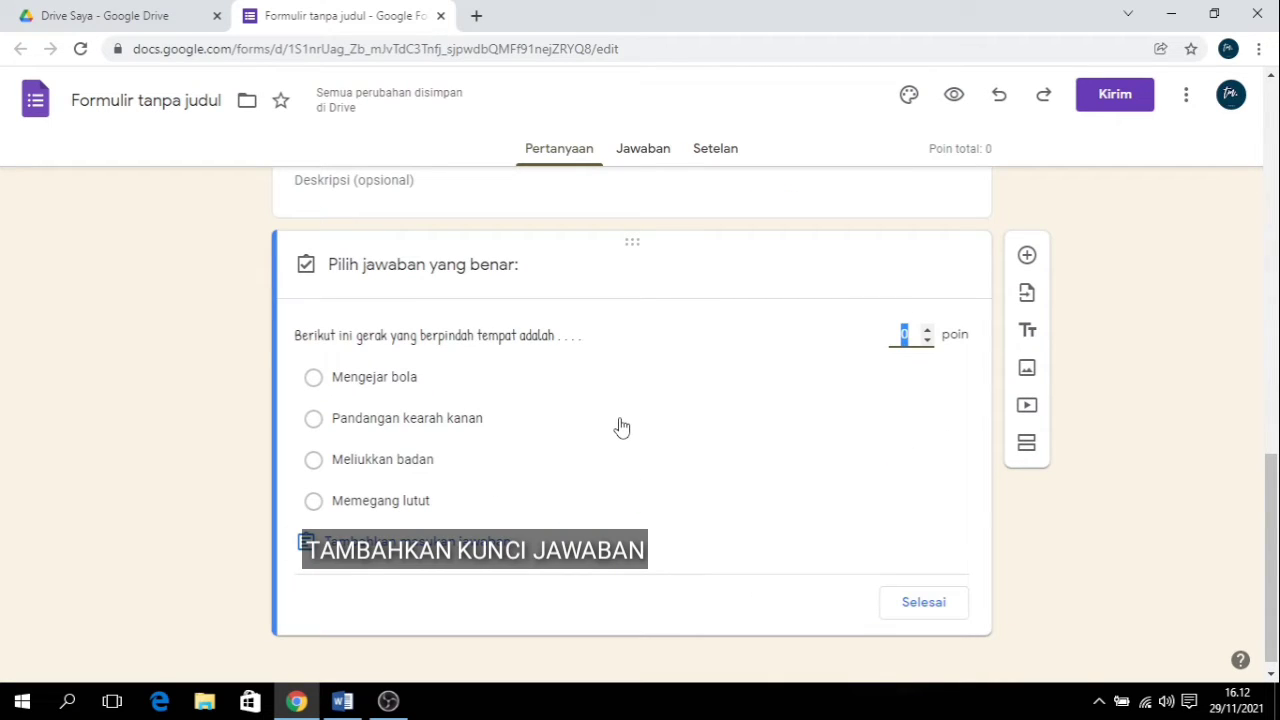
pyautogui.click(313, 382)
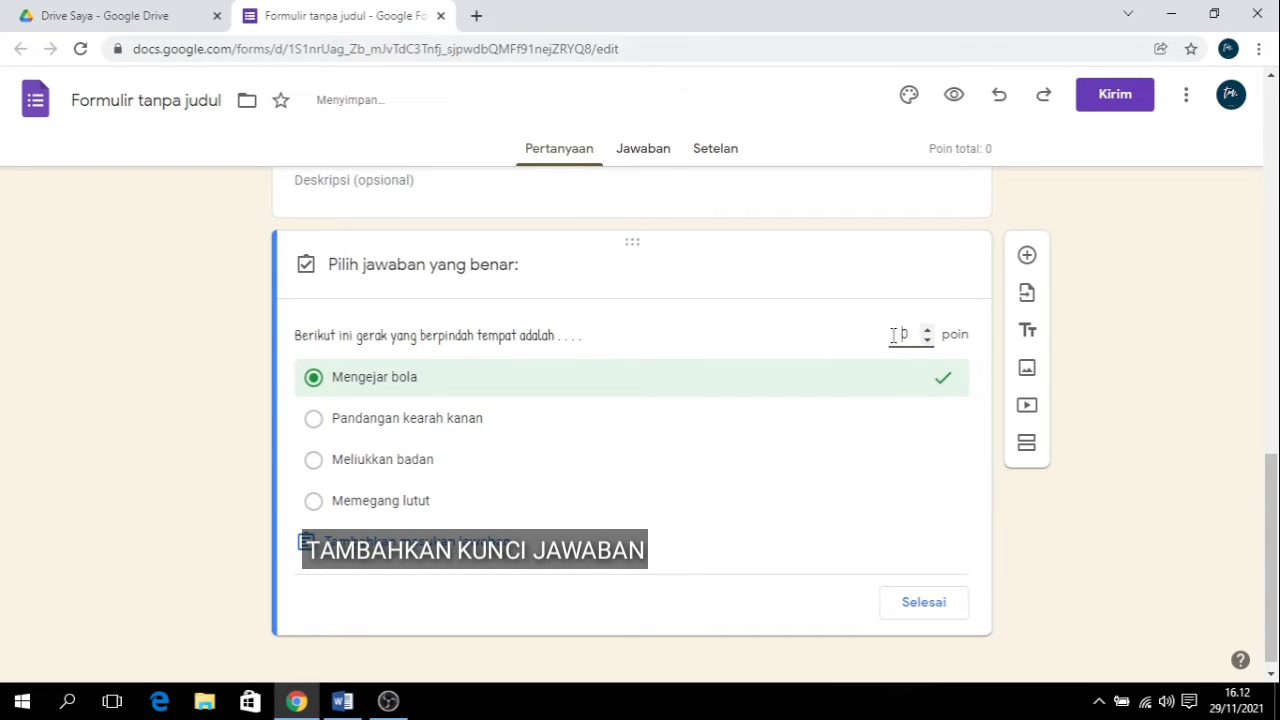
pyautogui.click(923, 603)
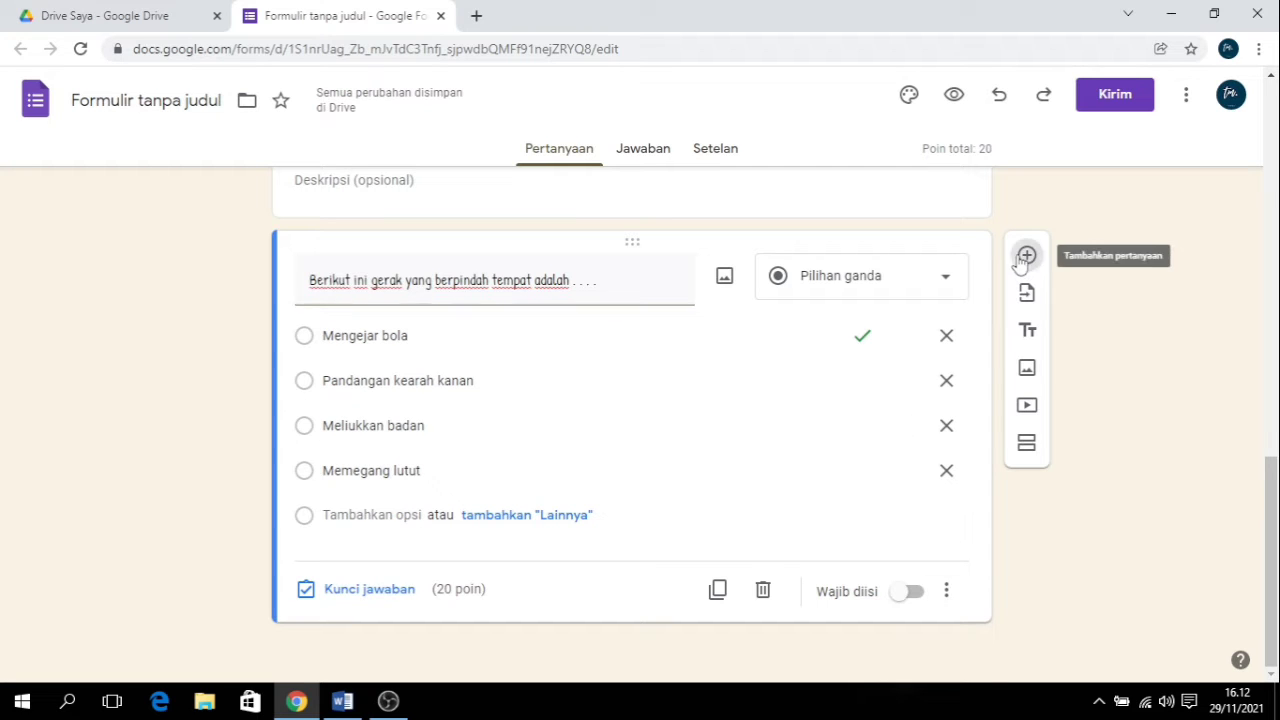
# Step: Add a second question with the text "Gerakan yang melatih keseimbangan adalah . . . ." copied from Word, without its list number
pyautogui.click(1025, 256)
pyautogui.click(342, 701)
pyautogui.scroll(-2, 740, 327)
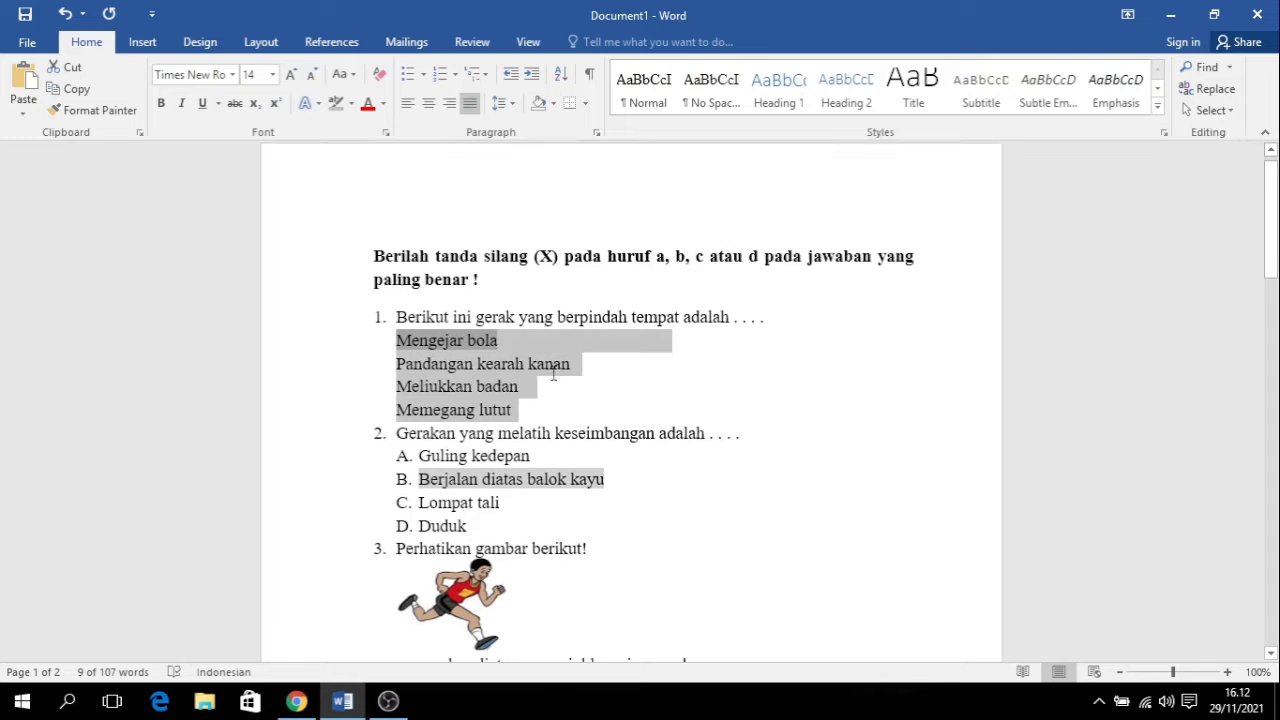
pyautogui.moveTo(753, 356); pyautogui.dragTo(404, 365)
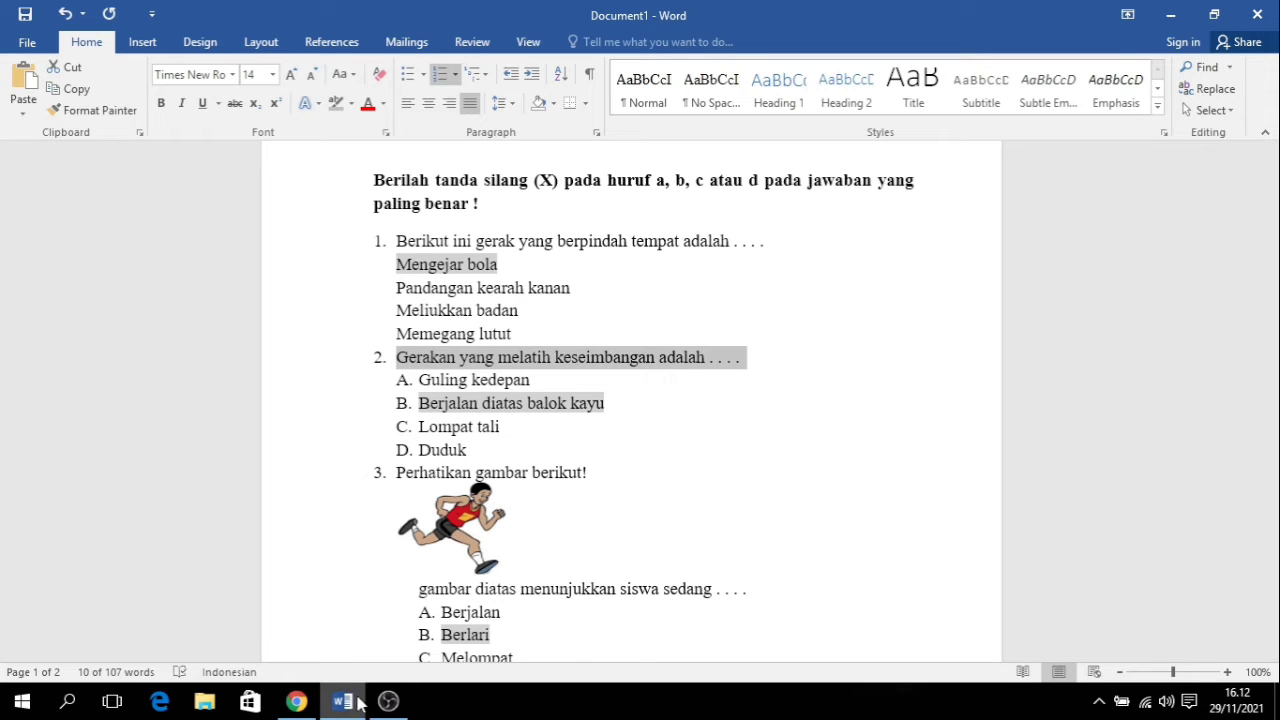
pyautogui.click(296, 701)
pyautogui.click(375, 563)
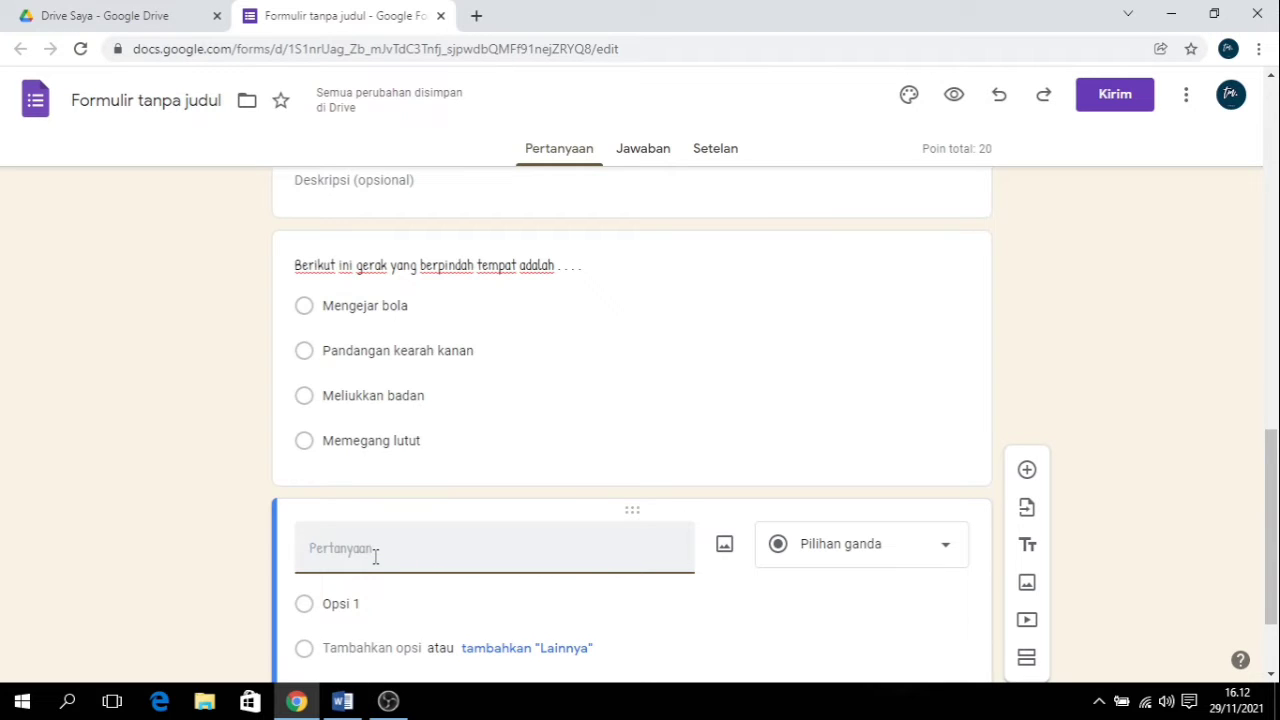
pyautogui.hotkey('ctrl', 'v')
pyautogui.moveTo(340, 555); pyautogui.dragTo(295, 560)
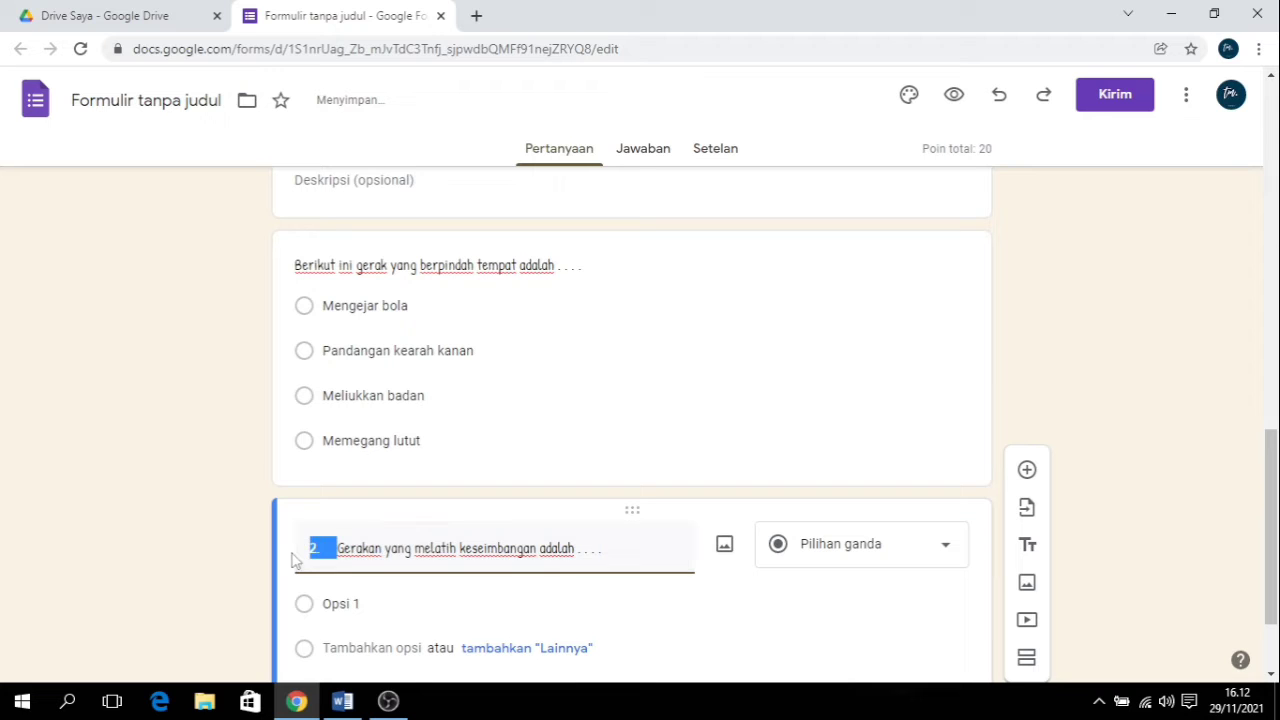
pyautogui.press('BackSpace')
pyautogui.scroll(-1, 391, 503)
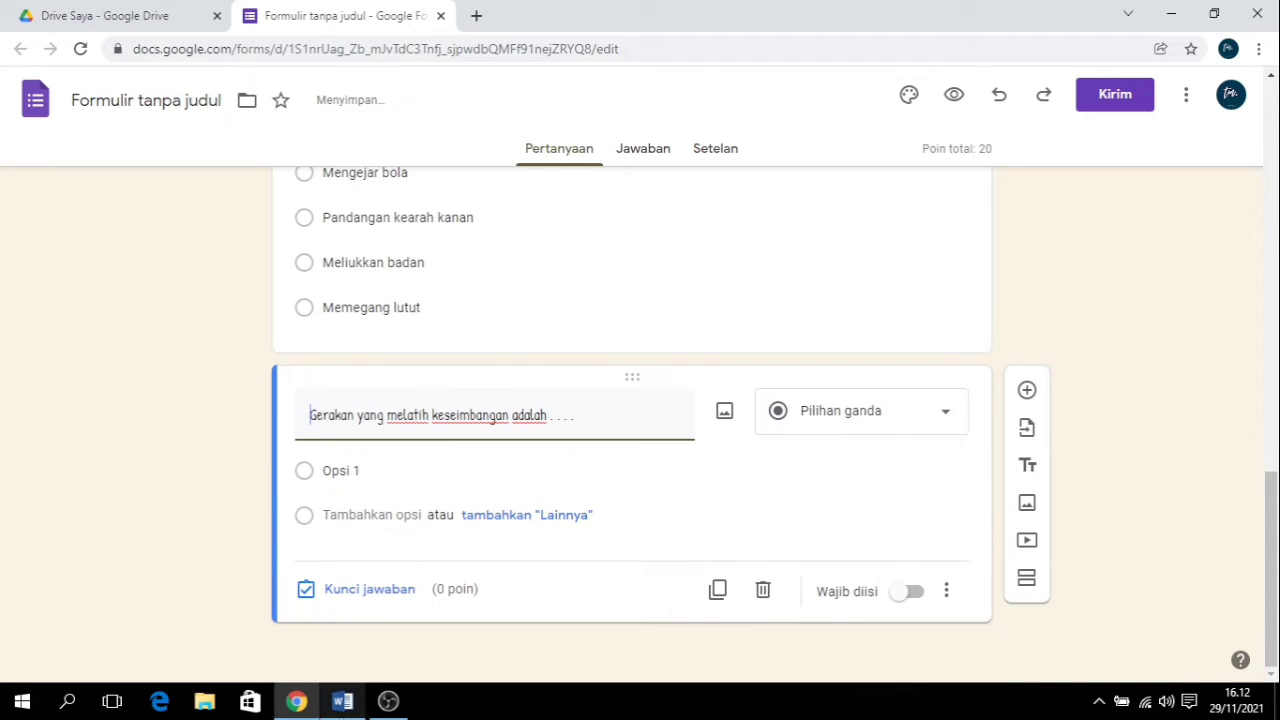
# Step: Remove the list letters from question 2's four answer options in the Word document
pyautogui.click(343, 701)
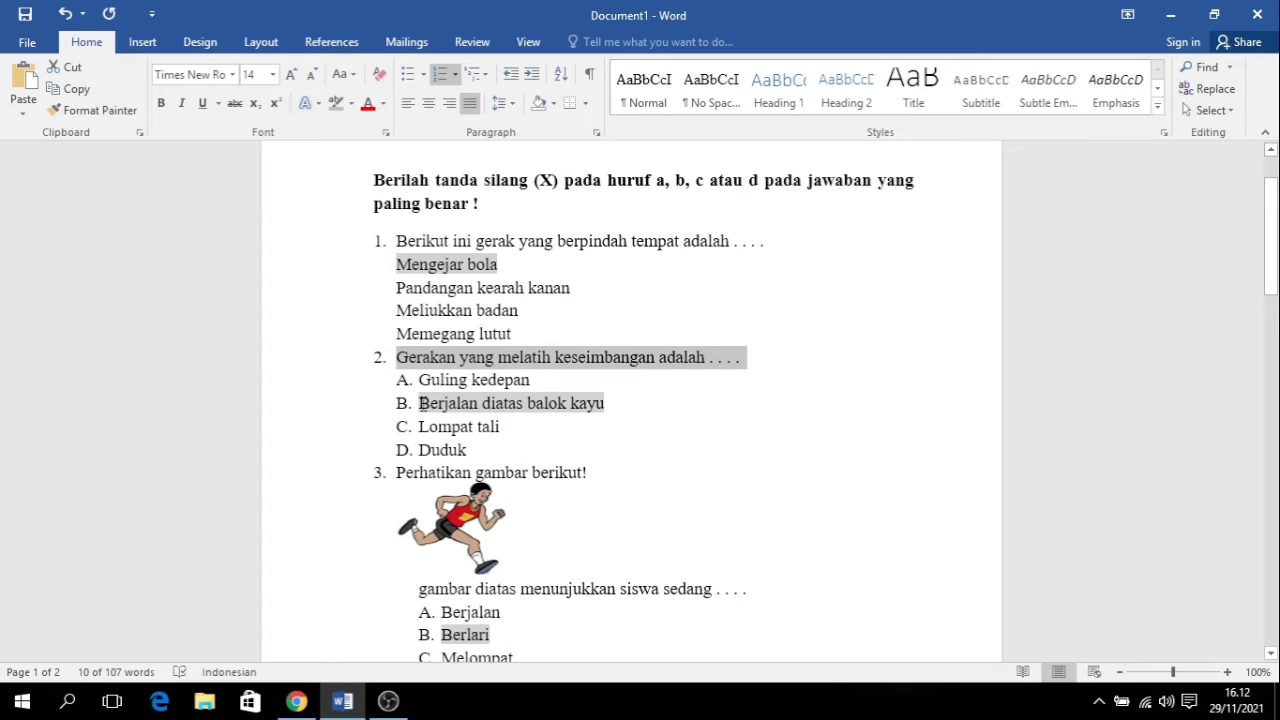
pyautogui.click(418, 380)
pyautogui.press('BackSpace')
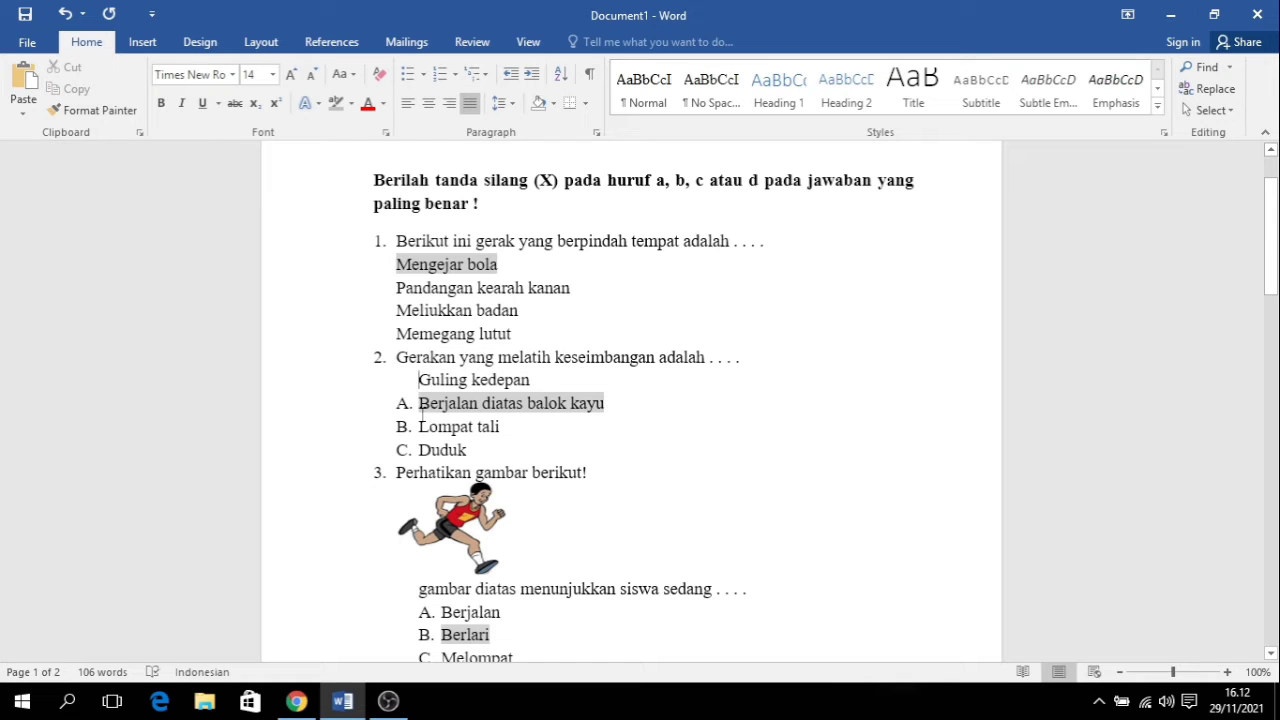
pyautogui.click(420, 404)
pyautogui.press('BackSpace')
pyautogui.click(420, 427)
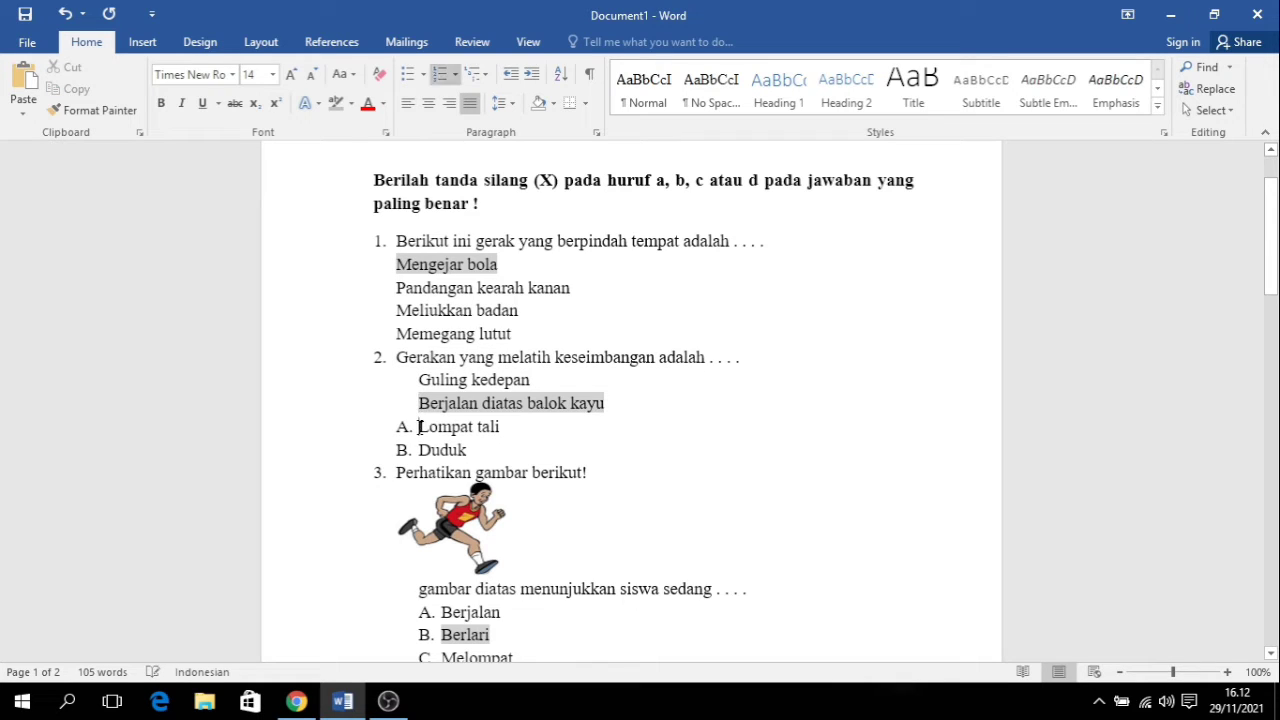
pyautogui.press('BackSpace')
pyautogui.click(420, 450)
pyautogui.press('BackSpace')
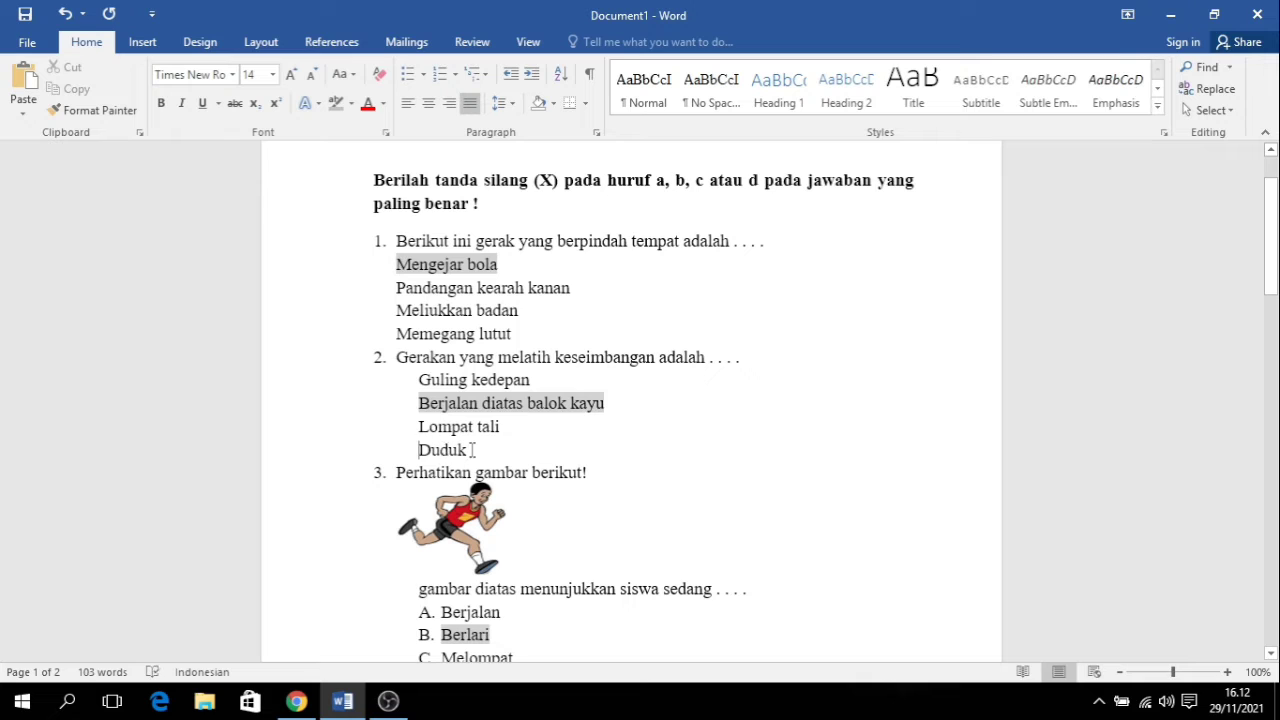
# Step: Fill question 2's choices with the four options copied from Word: Guling kedepan, Berjalan diatas balok kayu, Lompat tali, Duduk
pyautogui.moveTo(472, 450); pyautogui.dragTo(418, 380)
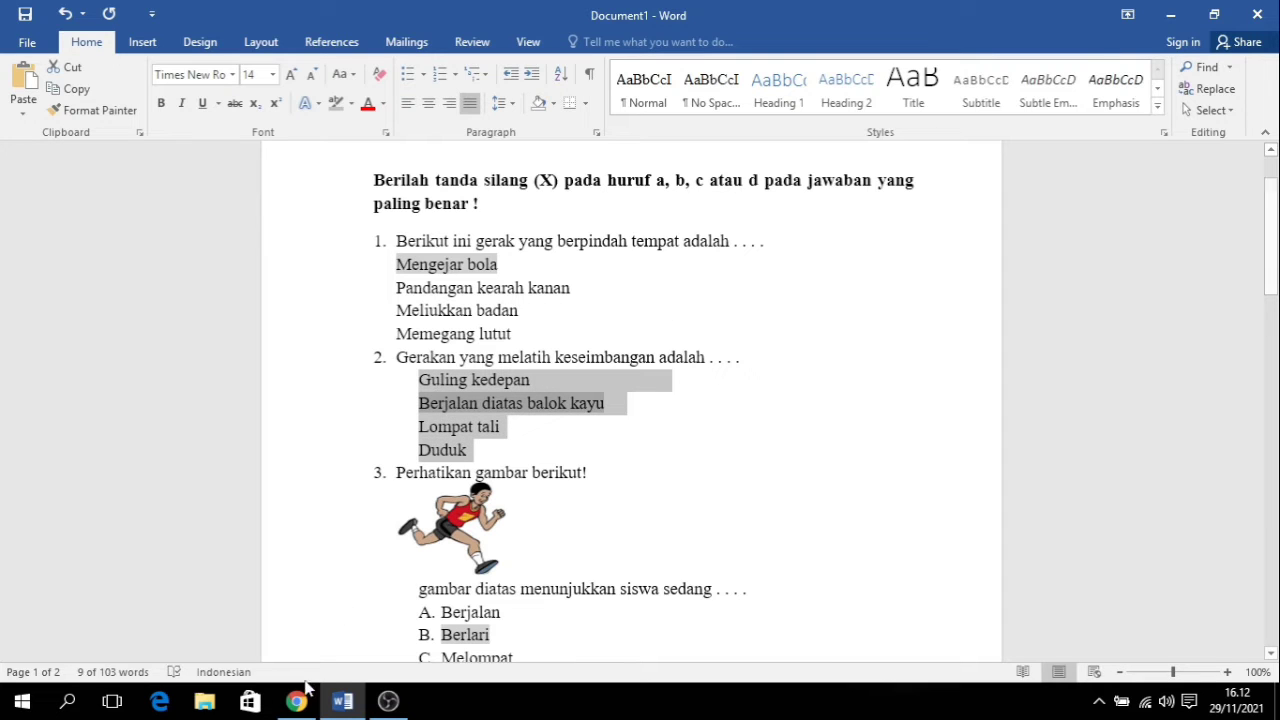
pyautogui.click(300, 697)
pyautogui.click(368, 472)
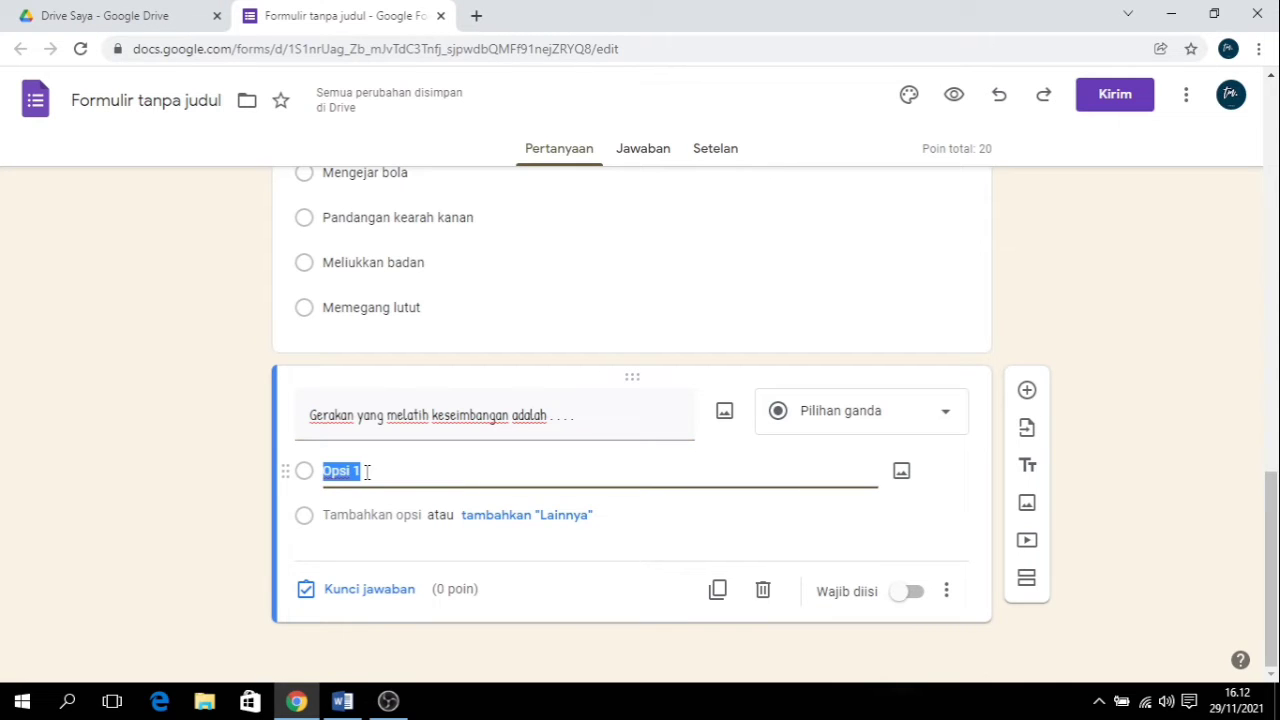
pyautogui.hotkey('ctrl', 'v')
pyautogui.scroll(-2, 403, 463)
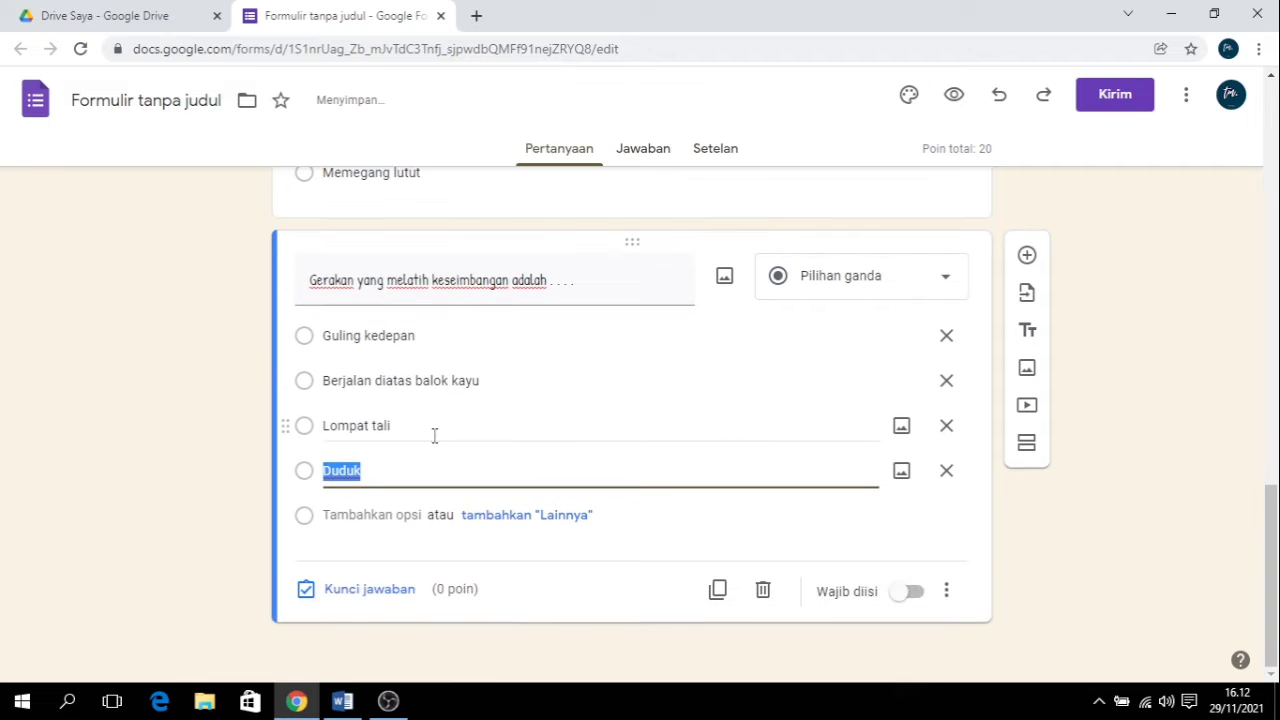
# Step: Set question 2's answer key to Berjalan diatas balok kayu, worth 20 points
pyautogui.click(386, 594)
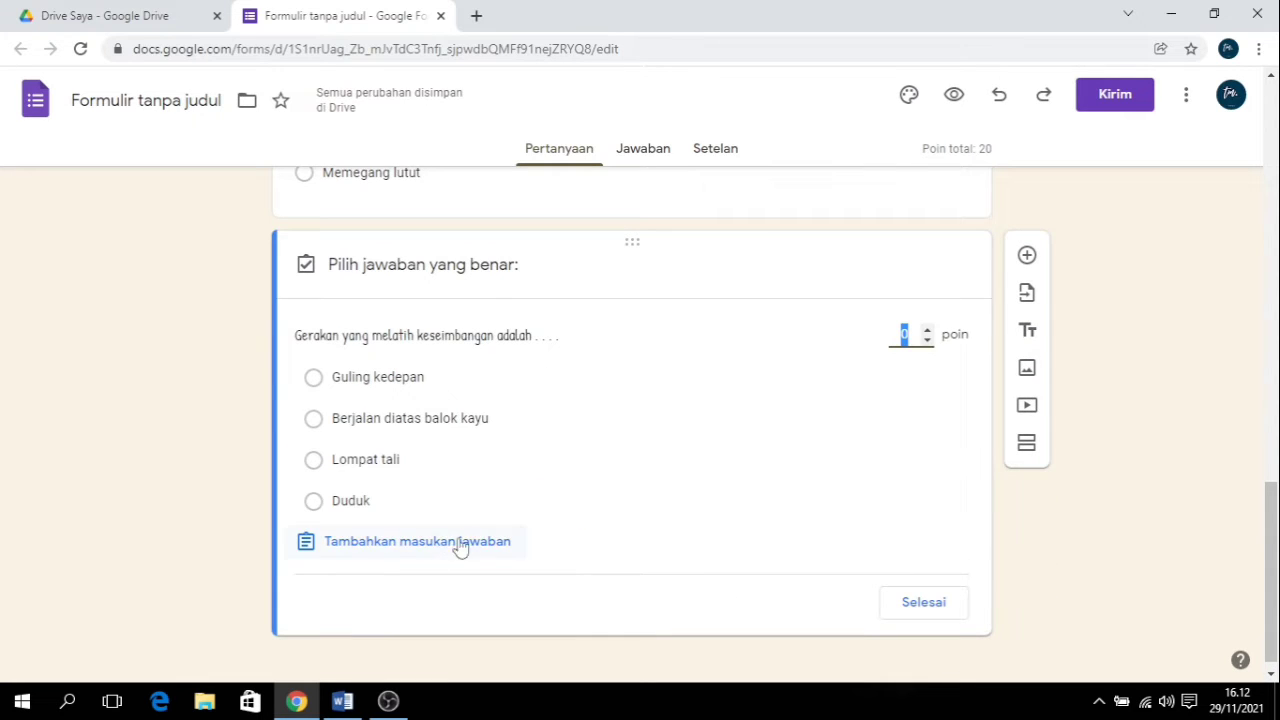
pyautogui.click(313, 419)
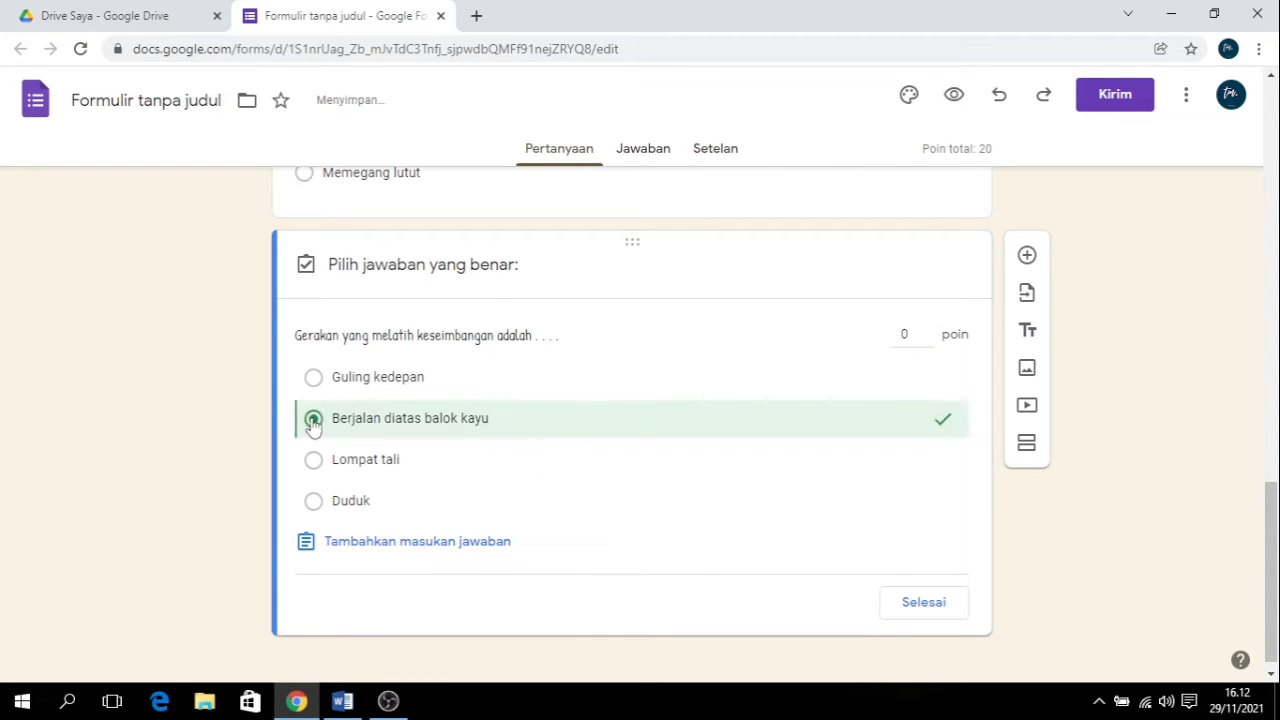
pyautogui.click(902, 334)
pyautogui.write('20')
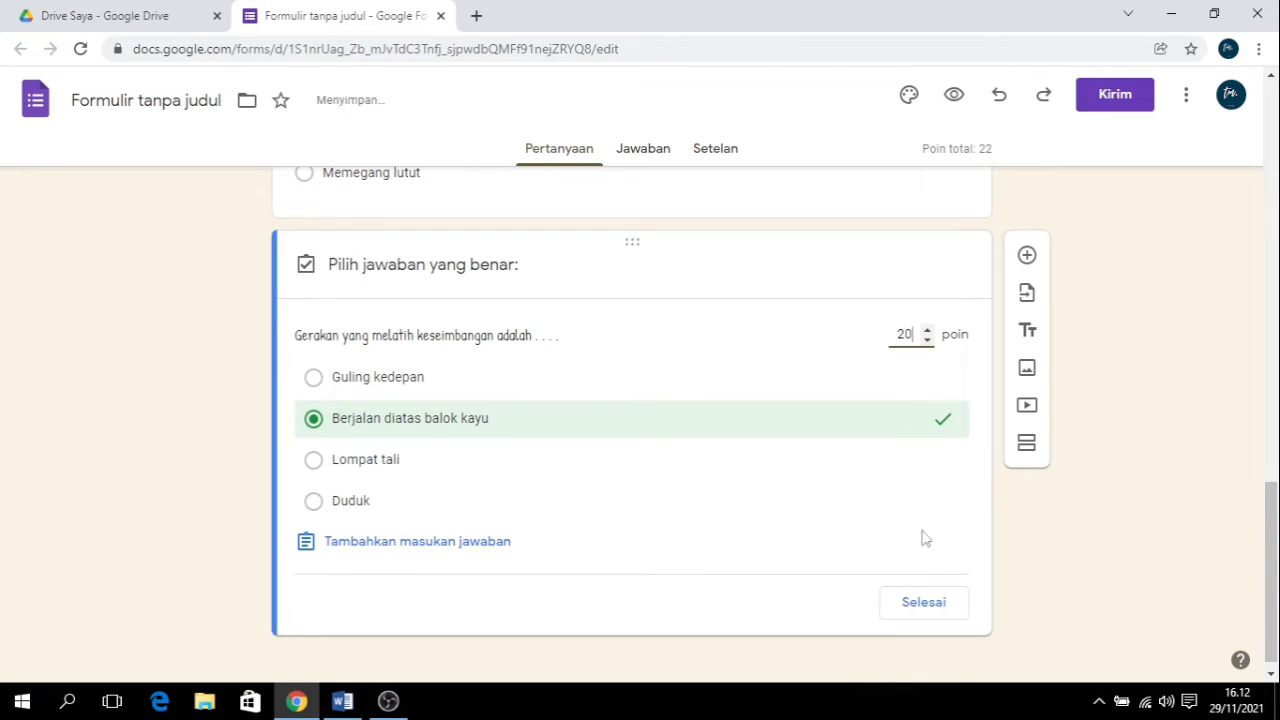
pyautogui.click(924, 602)
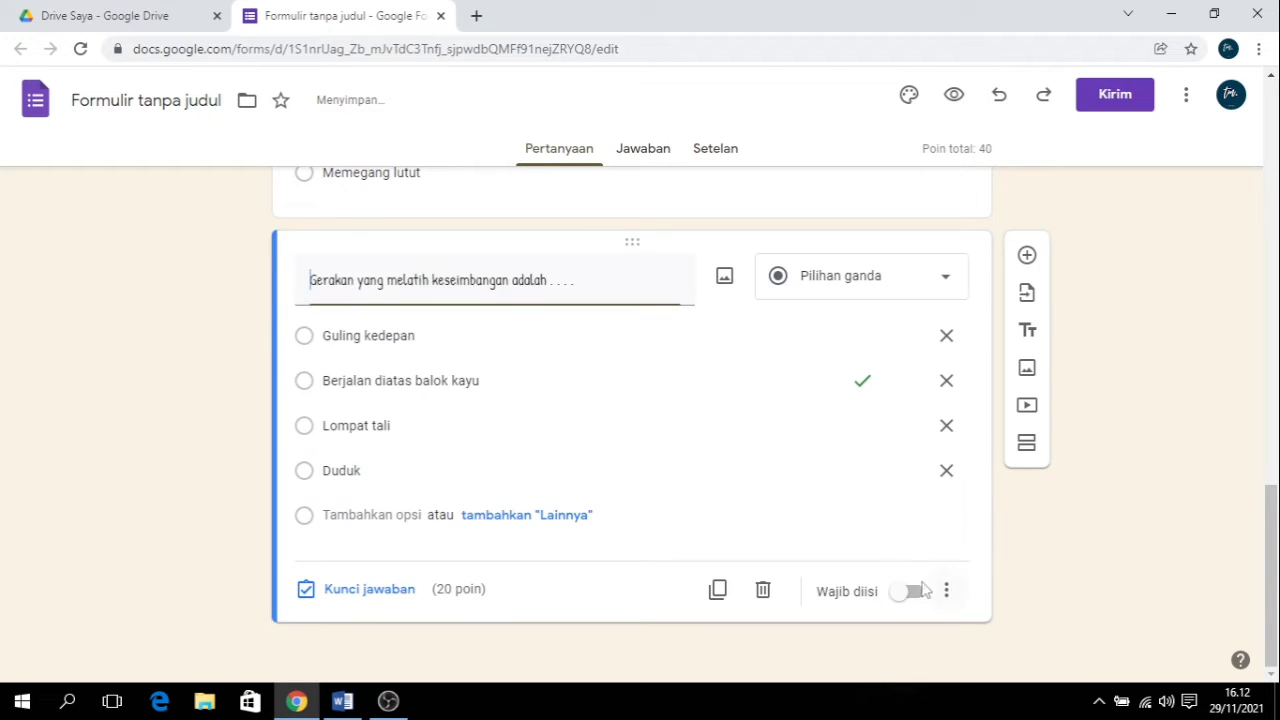
# Step: Add a third question with the text "Perhatikan gambar berikut!" copied from Word, without its list number
pyautogui.click(1025, 258)
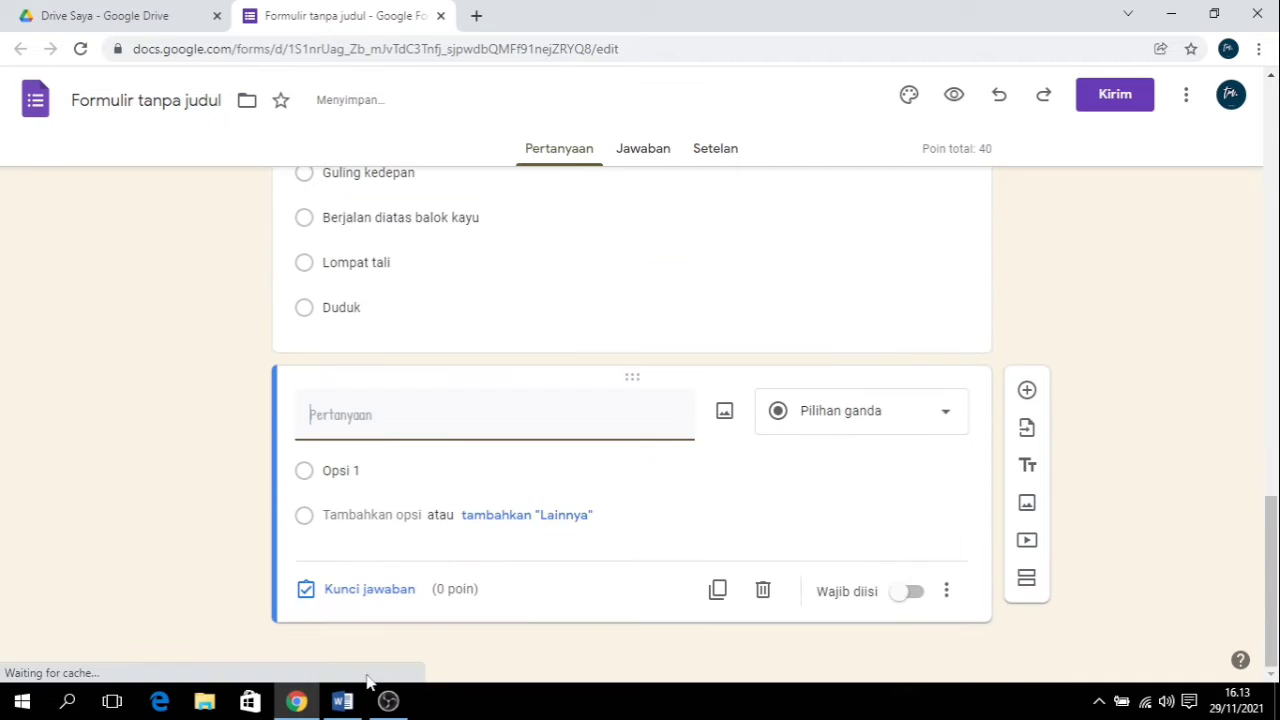
pyautogui.click(343, 701)
pyautogui.scroll(-2, 592, 452)
pyautogui.click(592, 452)
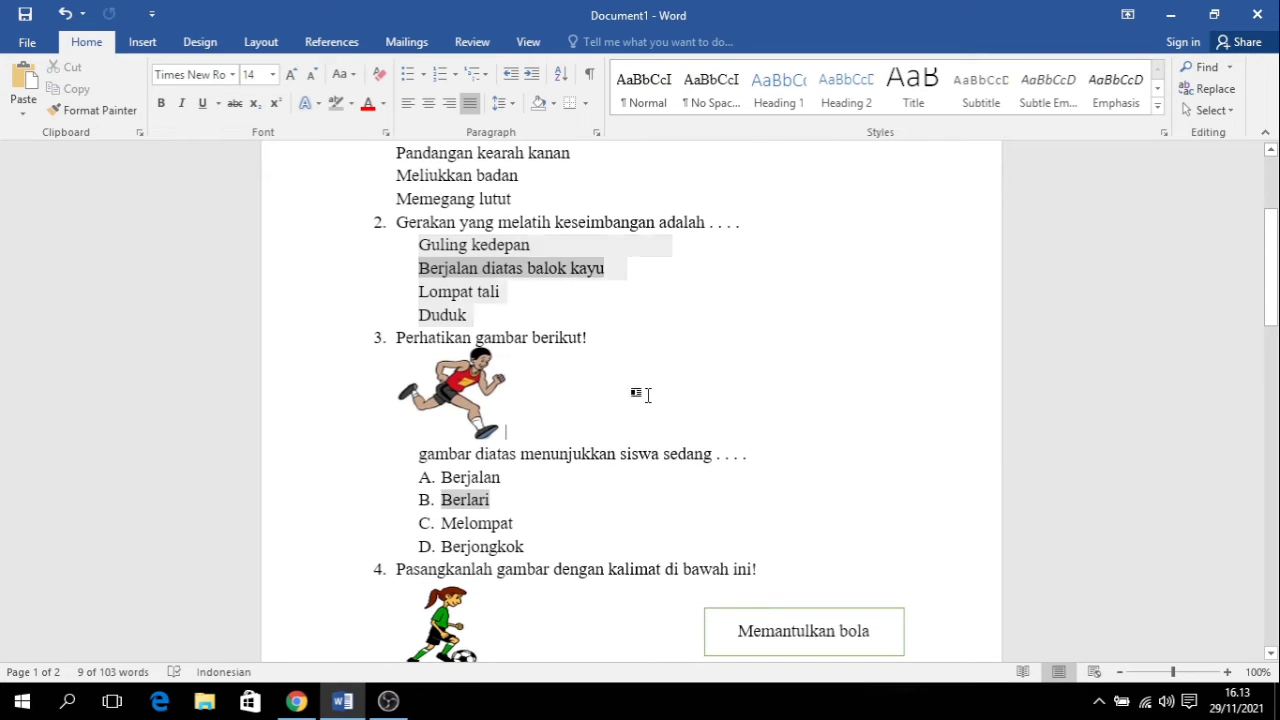
pyautogui.moveTo(600, 347); pyautogui.dragTo(398, 348)
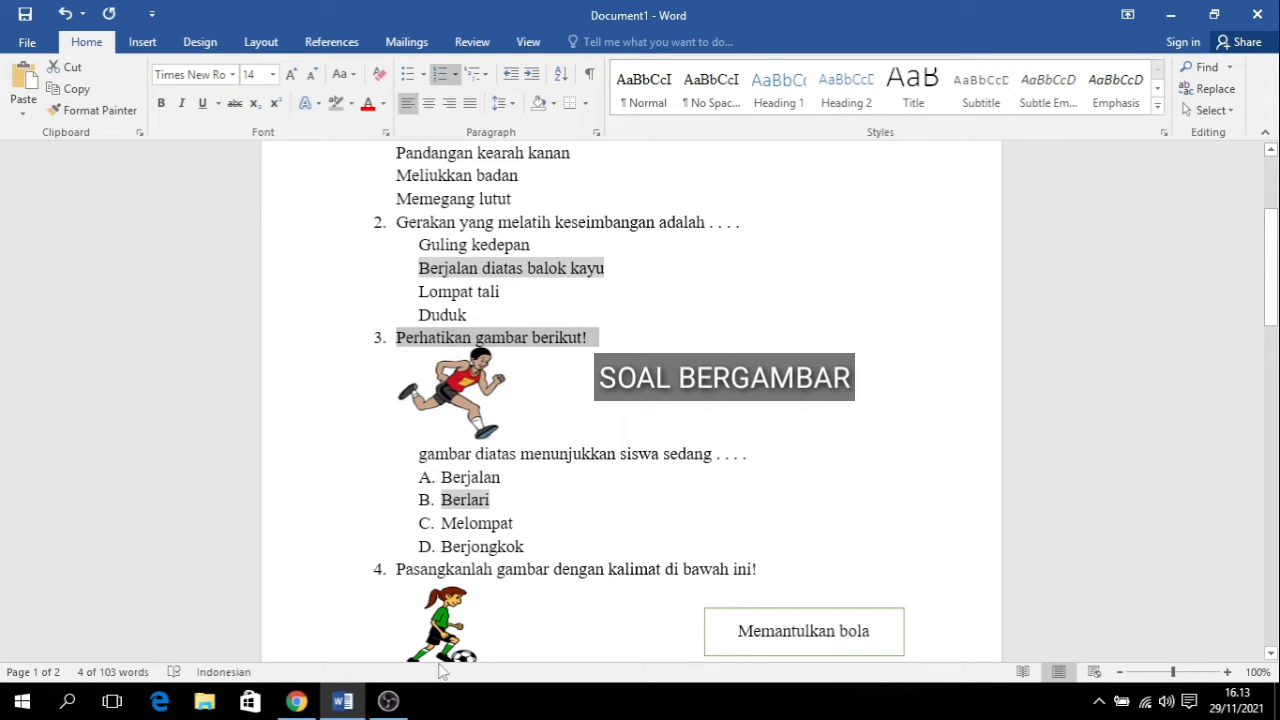
pyautogui.click(296, 701)
pyautogui.write('3. Perhatikan gambar berikut!')
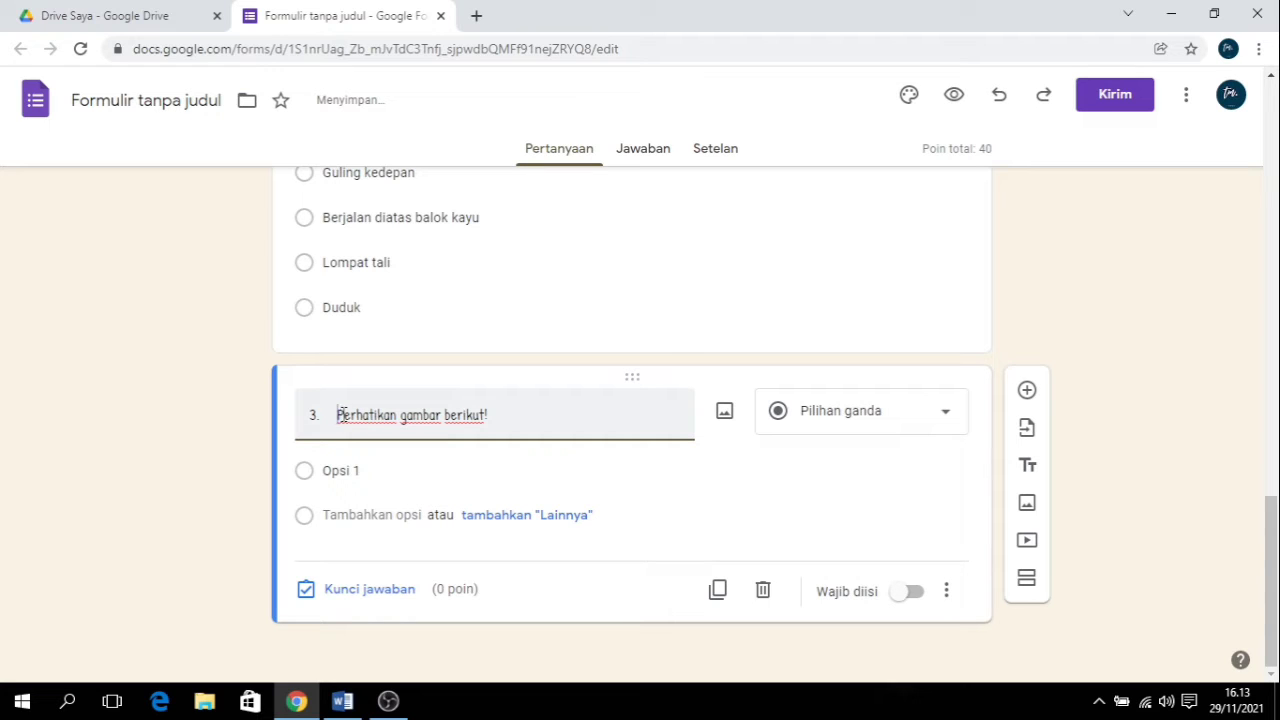
pyautogui.press('BackSpace')
pyautogui.press('BackSpace')
pyautogui.press('BackSpace')
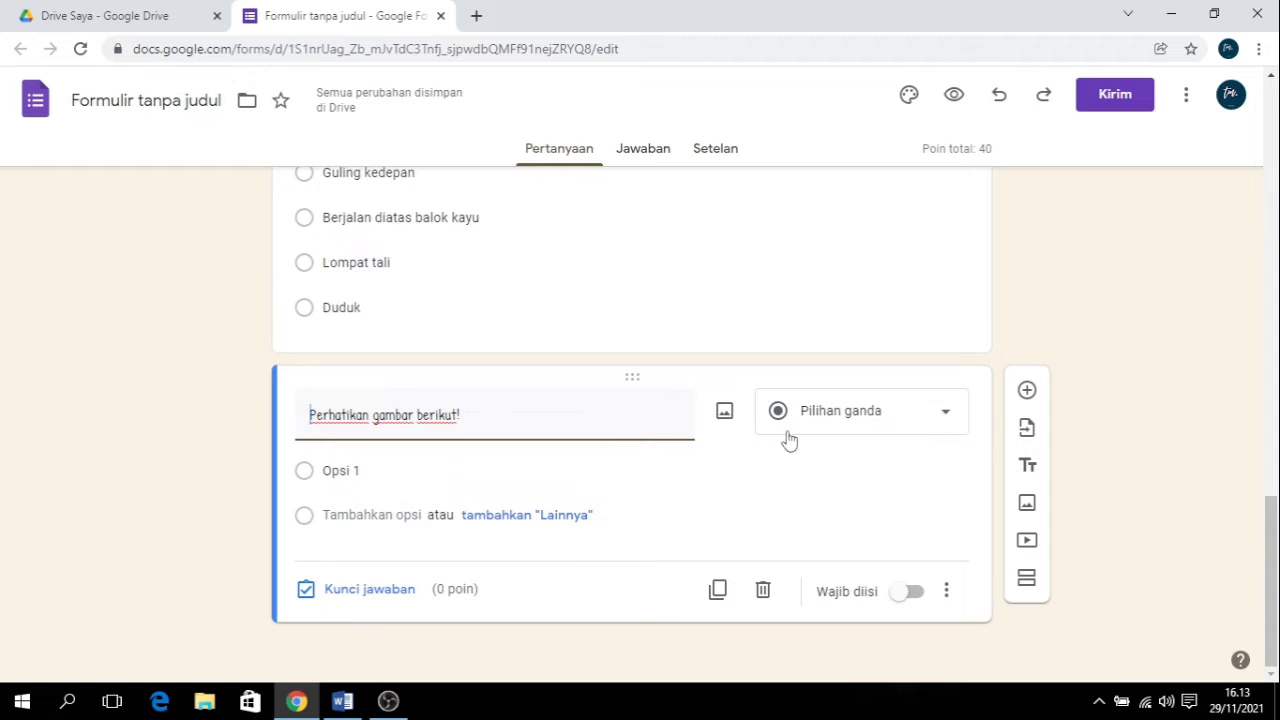
# Step: Start adding an image to question 3 and search Google Images for "GAMBAR BERLARI"
pyautogui.click(724, 411)
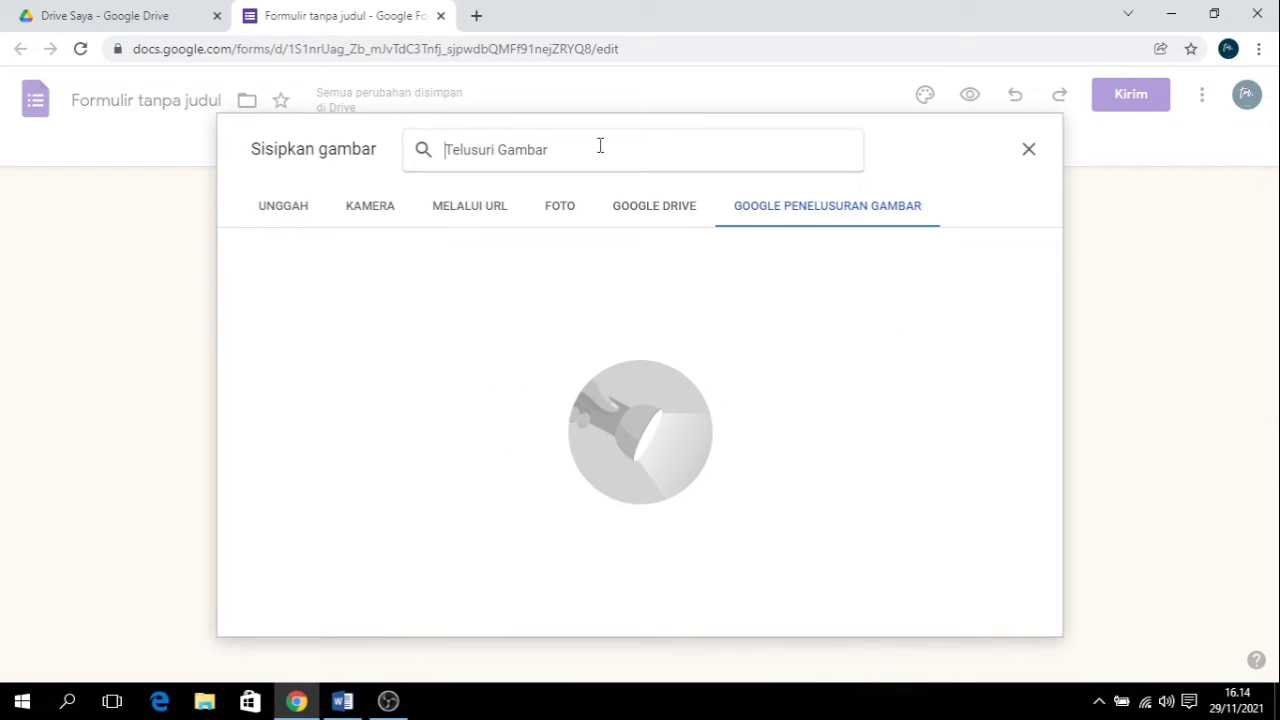
pyautogui.write('G')
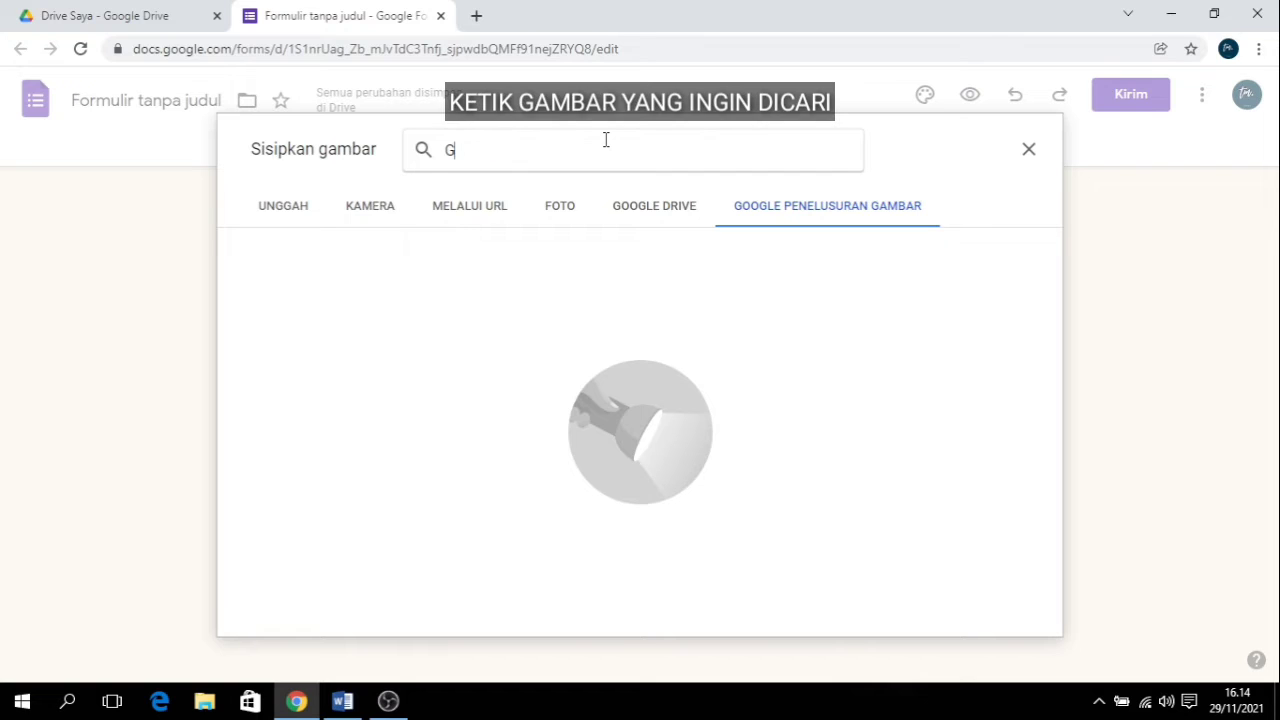
pyautogui.write('AMBAR')
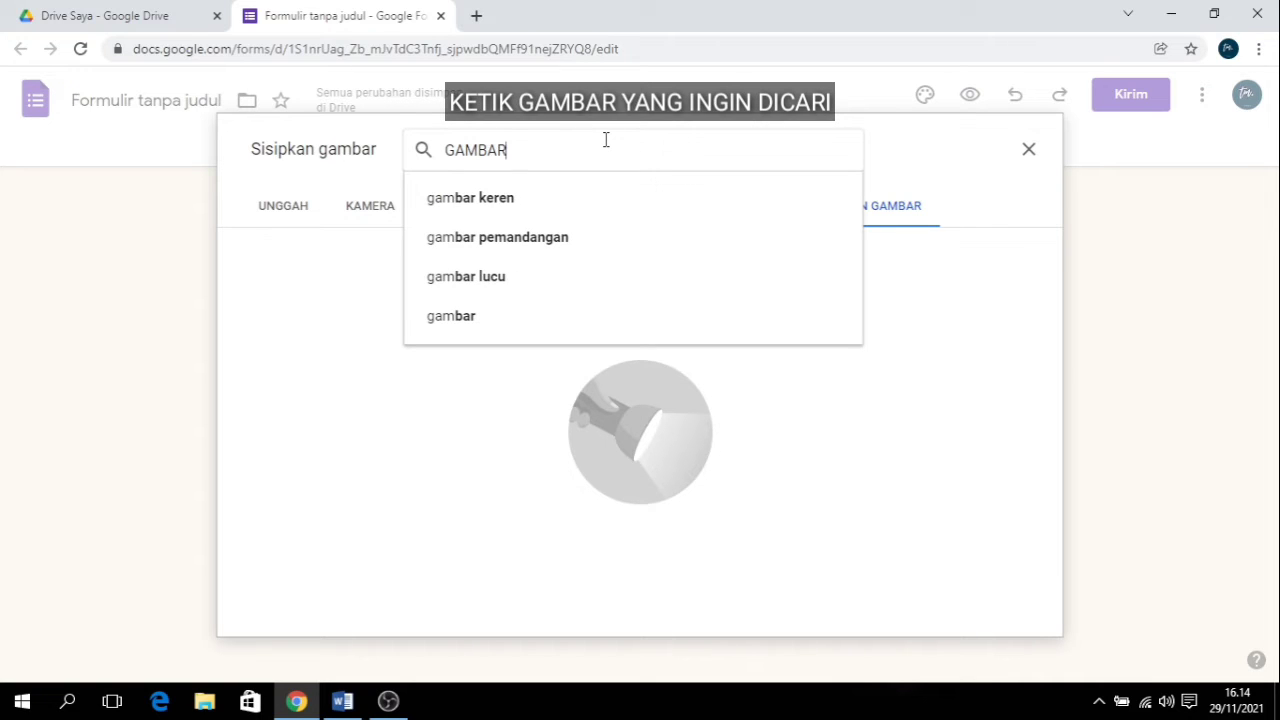
pyautogui.write(' BER')
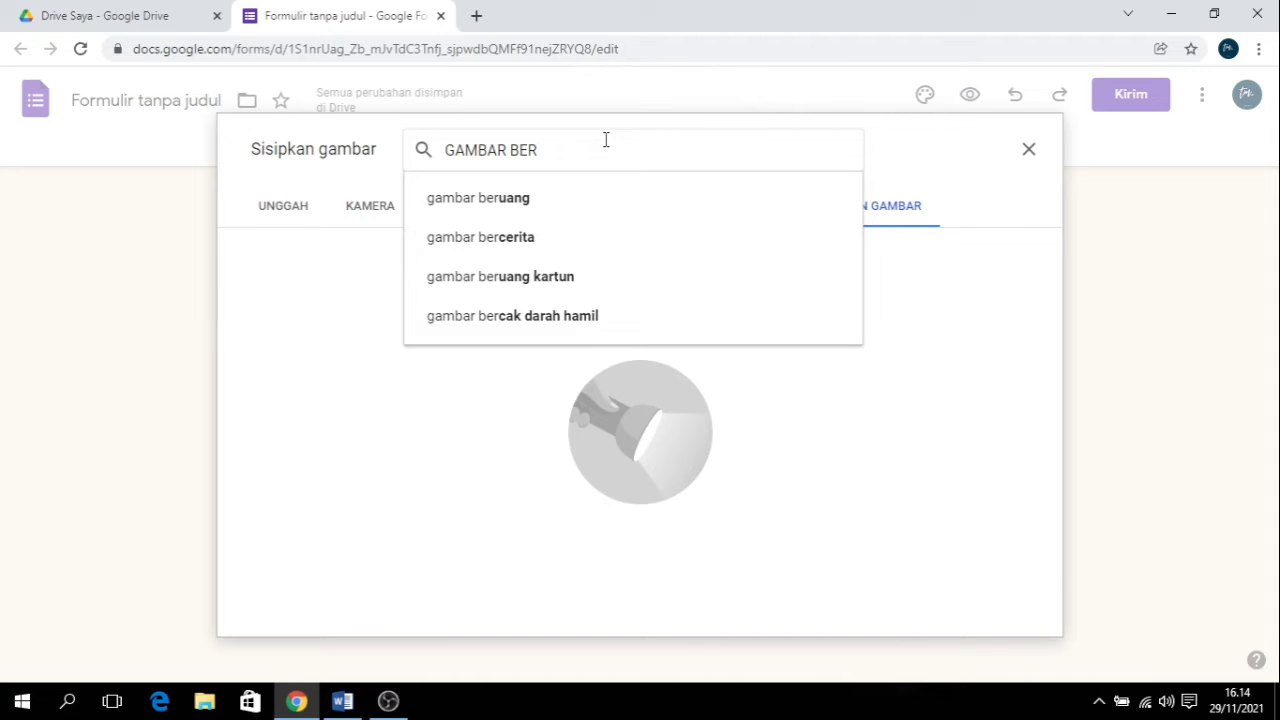
pyautogui.click(342, 702)
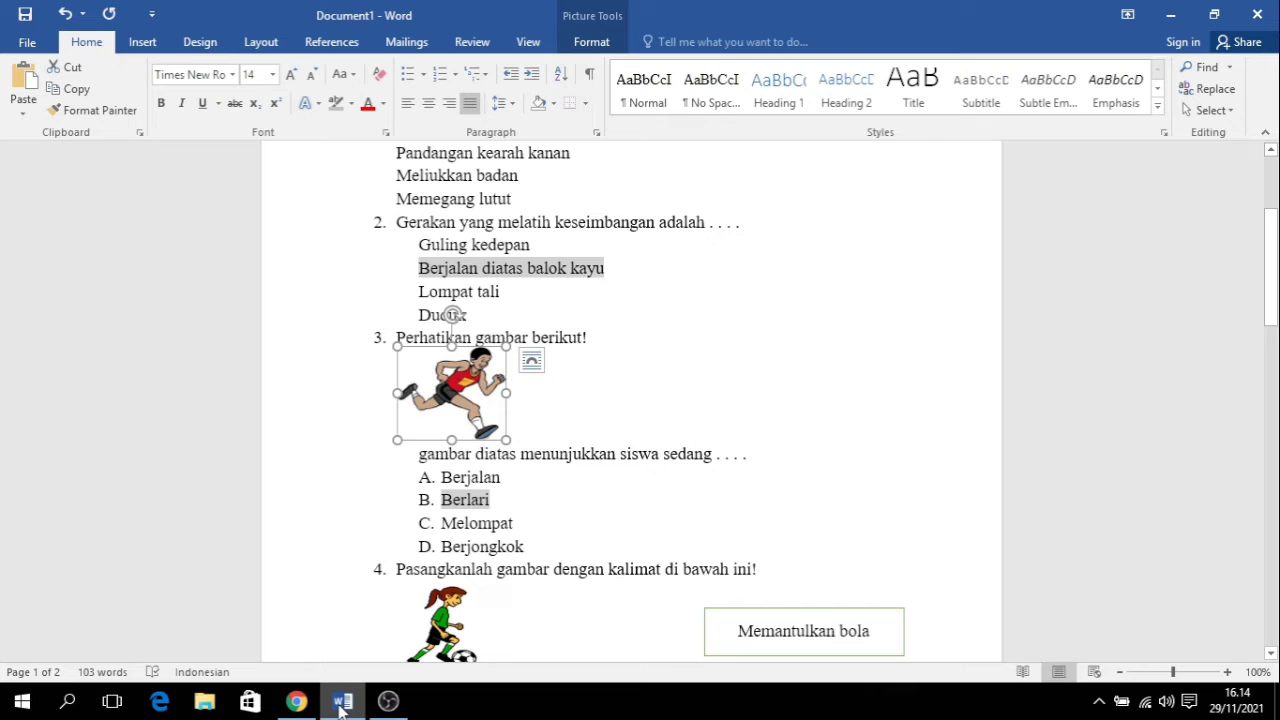
pyautogui.click(342, 704)
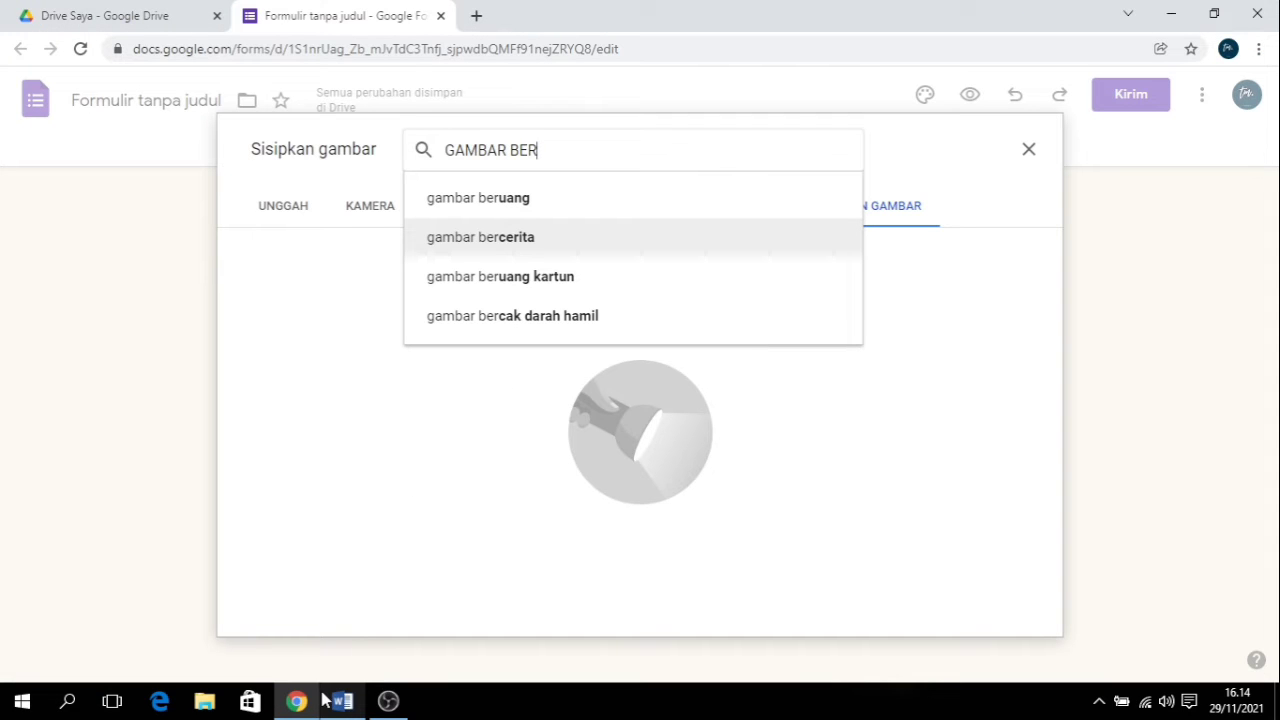
pyautogui.write('LARI')
pyautogui.press('Return')
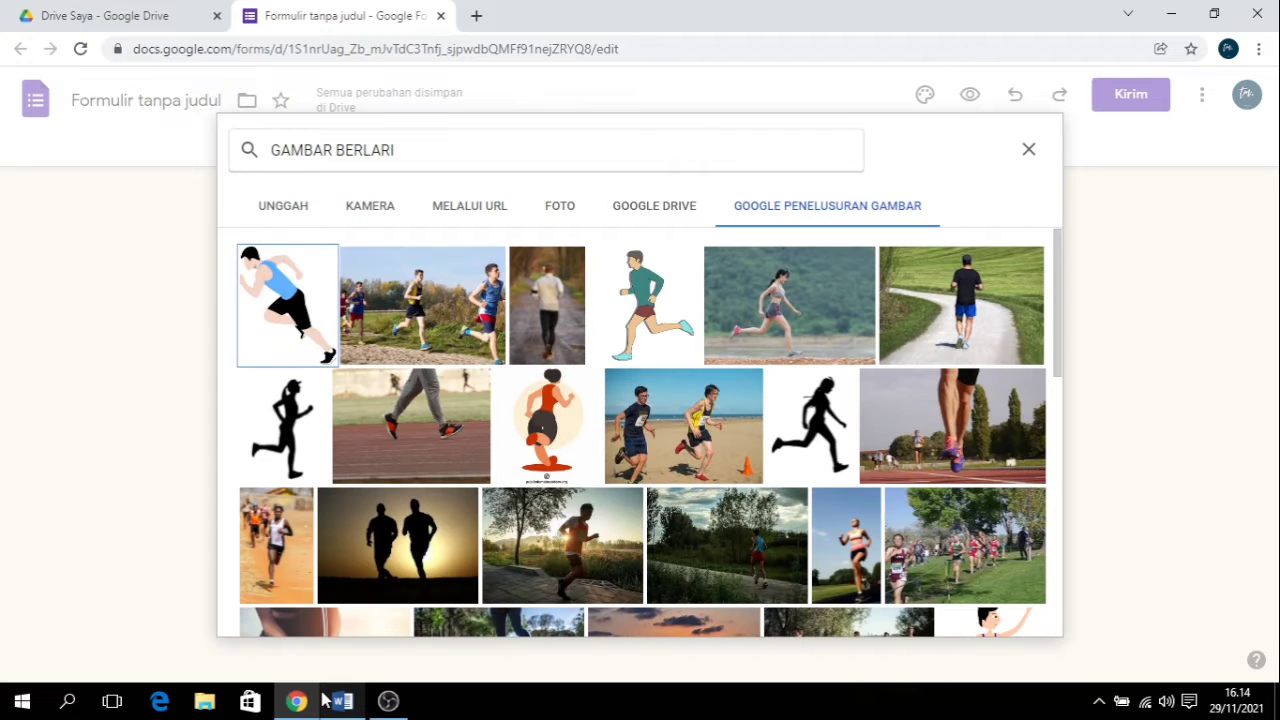
# Step: Insert the cartoon of two runners in striped shirts from the image results into question 3
pyautogui.scroll(-2, 575, 512)
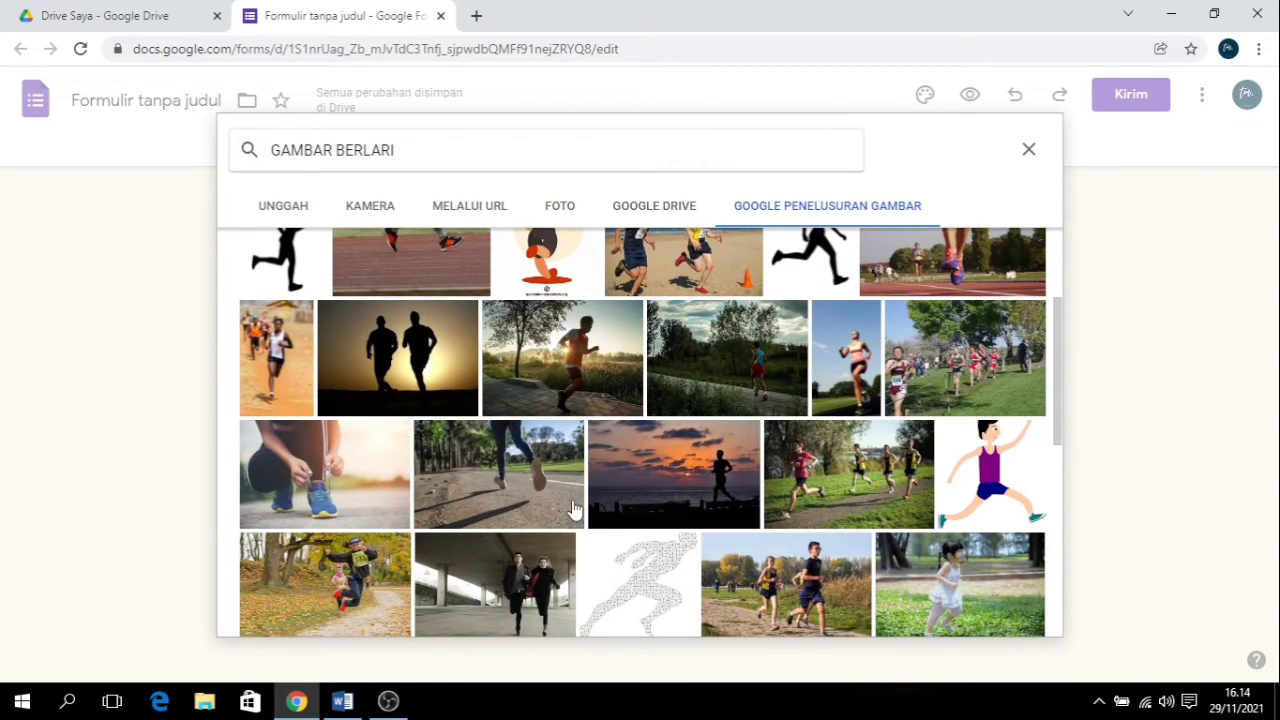
pyautogui.scroll(-4, 575, 510)
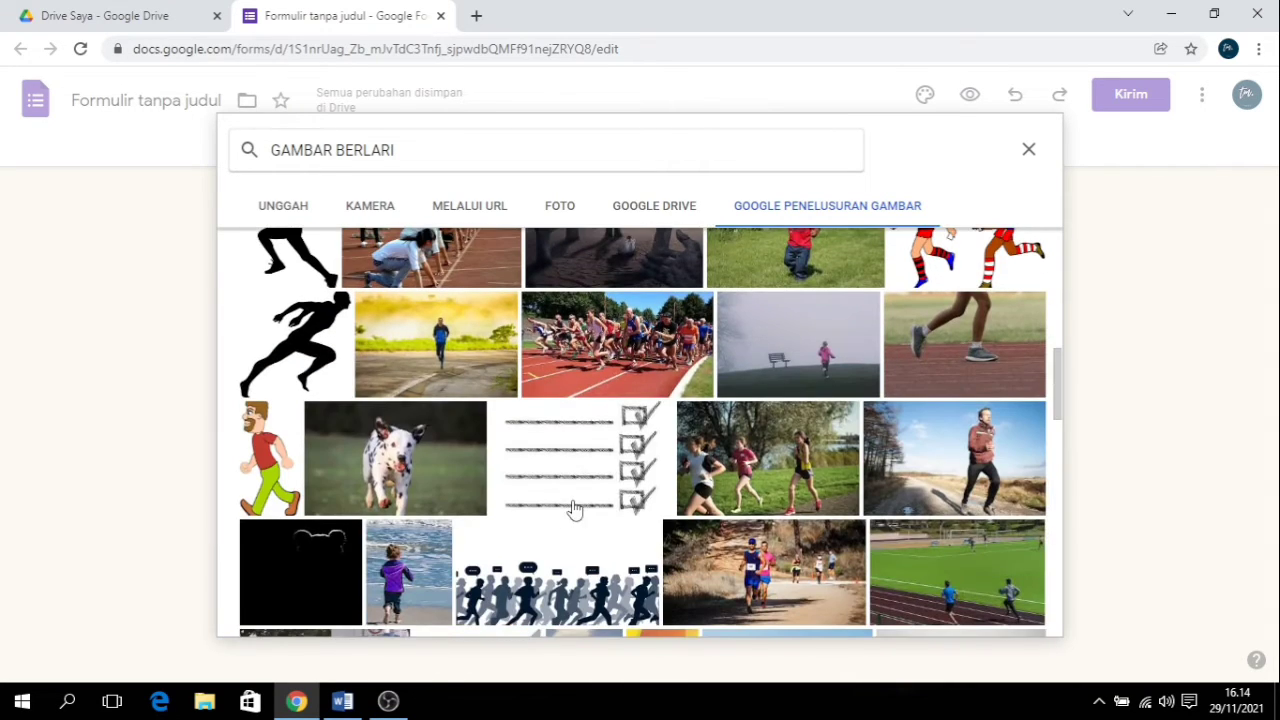
pyautogui.scroll(-3, 575, 510)
pyautogui.scroll(-5, 575, 510)
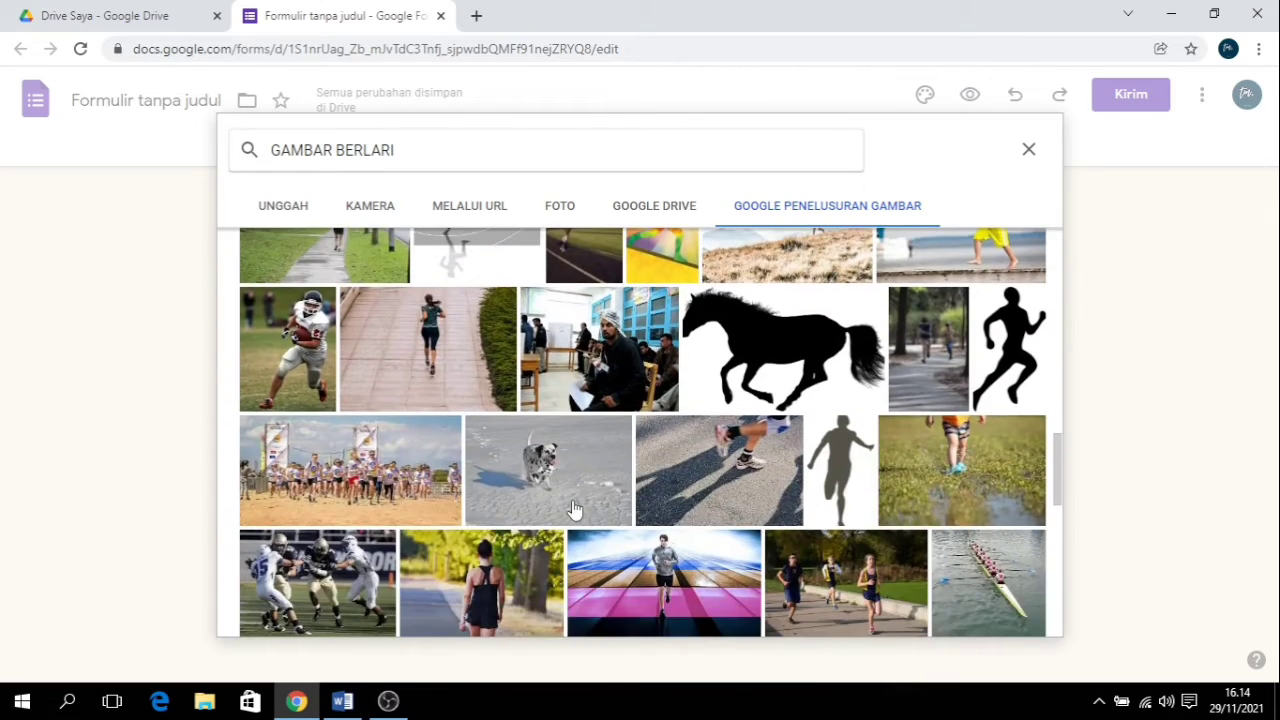
pyautogui.scroll(-8, 575, 510)
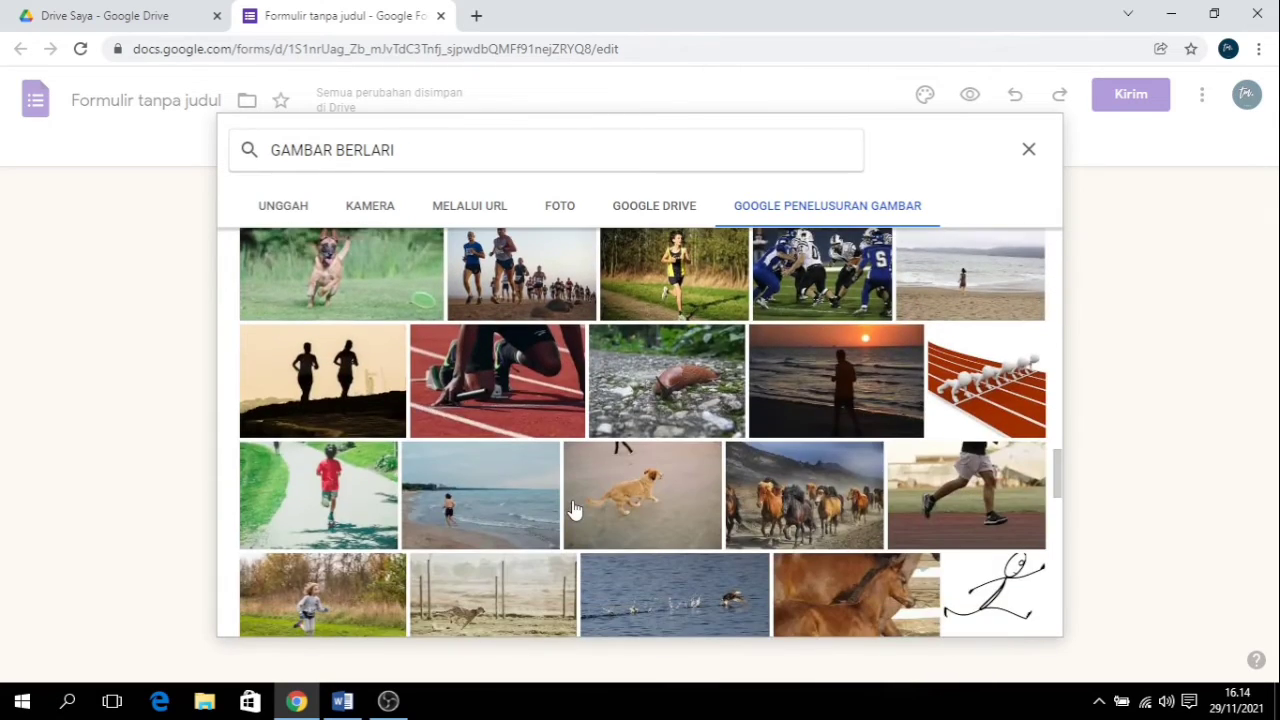
pyautogui.scroll(-8, 575, 510)
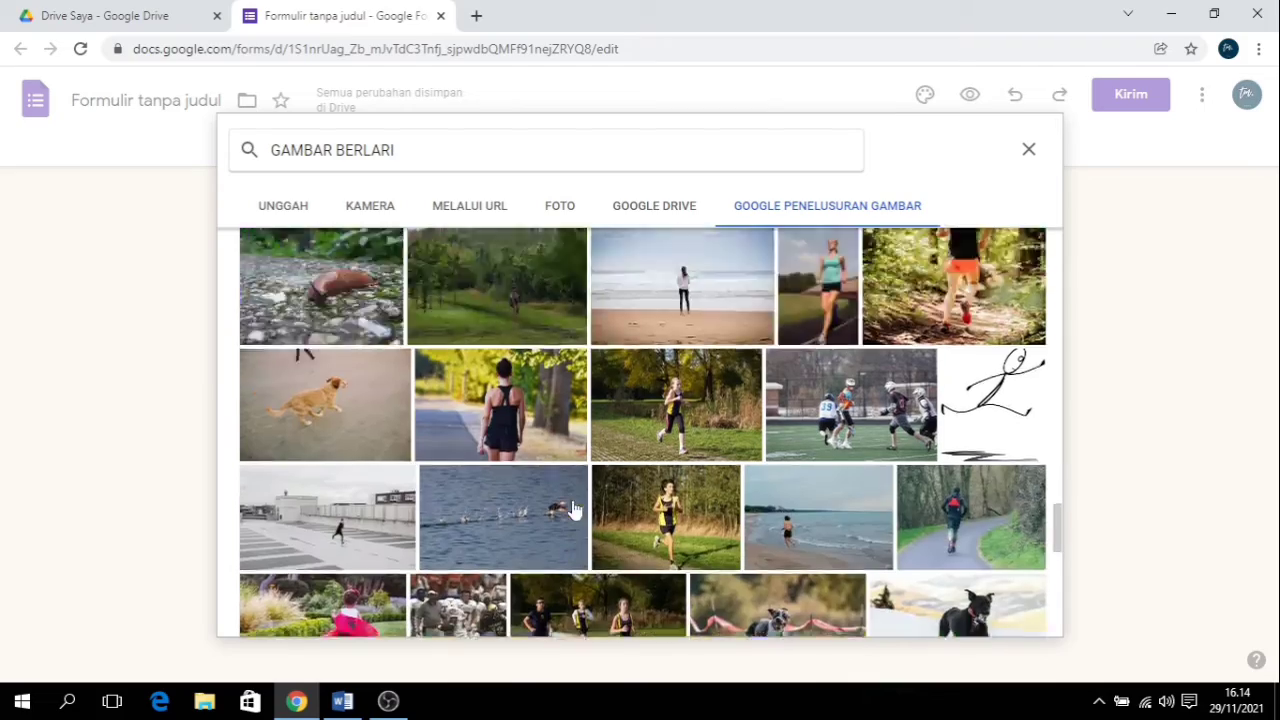
pyautogui.scroll(15, 575, 510)
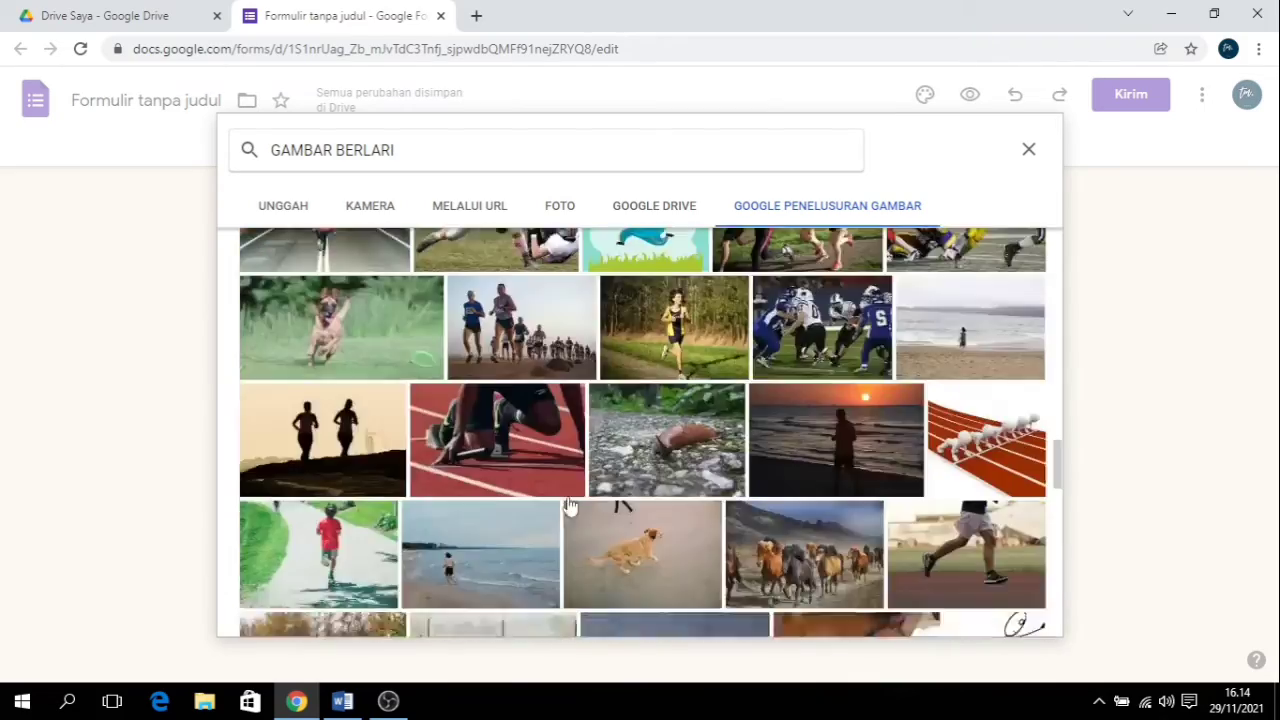
pyautogui.scroll(-5, 572, 505)
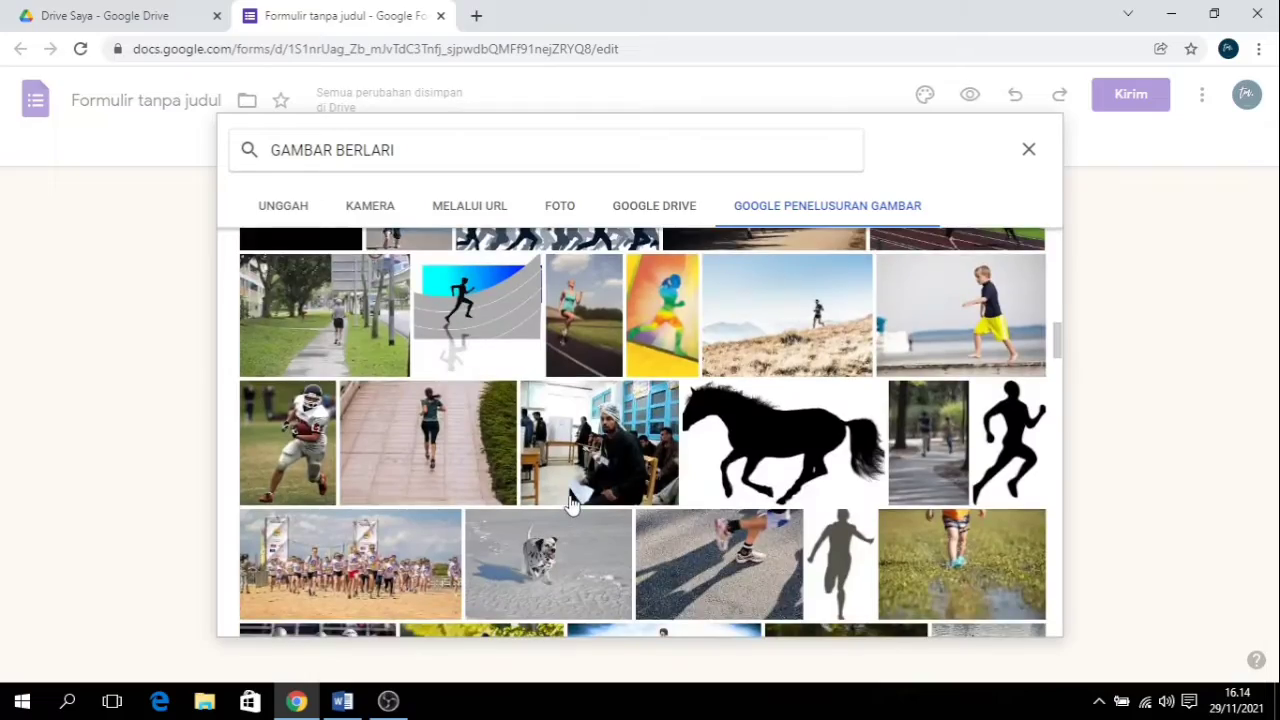
pyautogui.scroll(10, 572, 503)
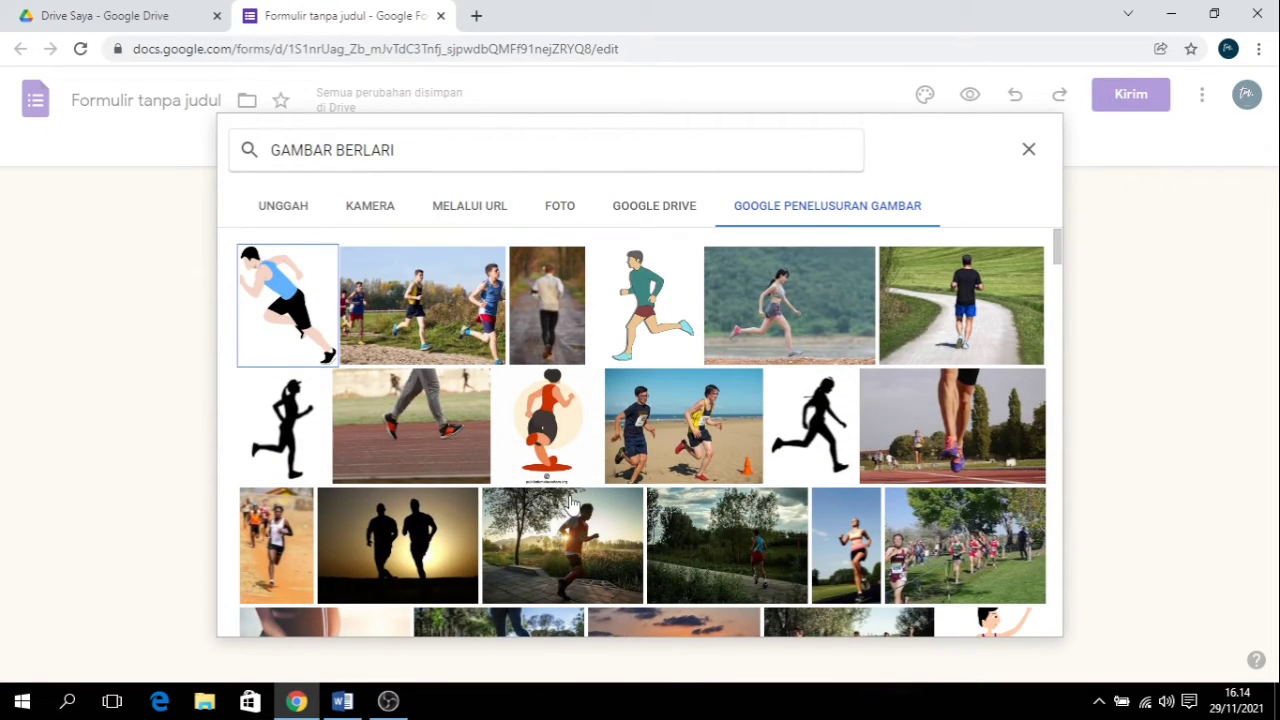
pyautogui.scroll(-5, 572, 503)
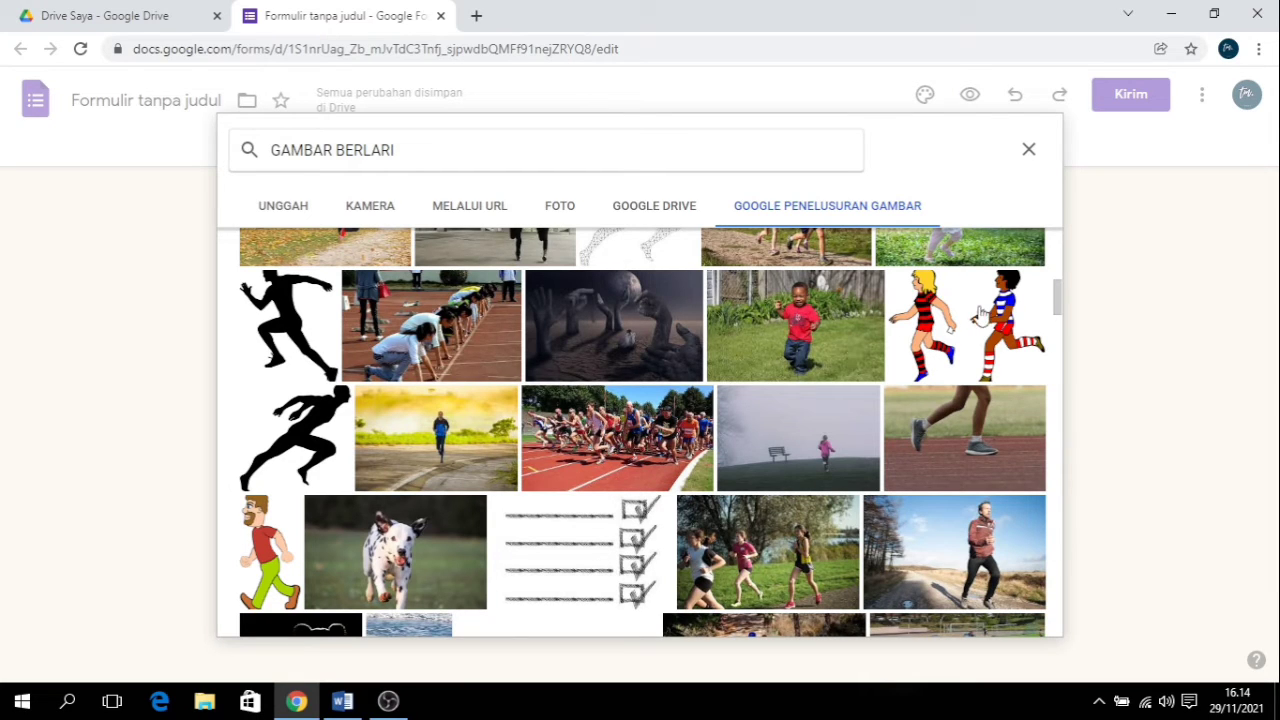
pyautogui.click(982, 316)
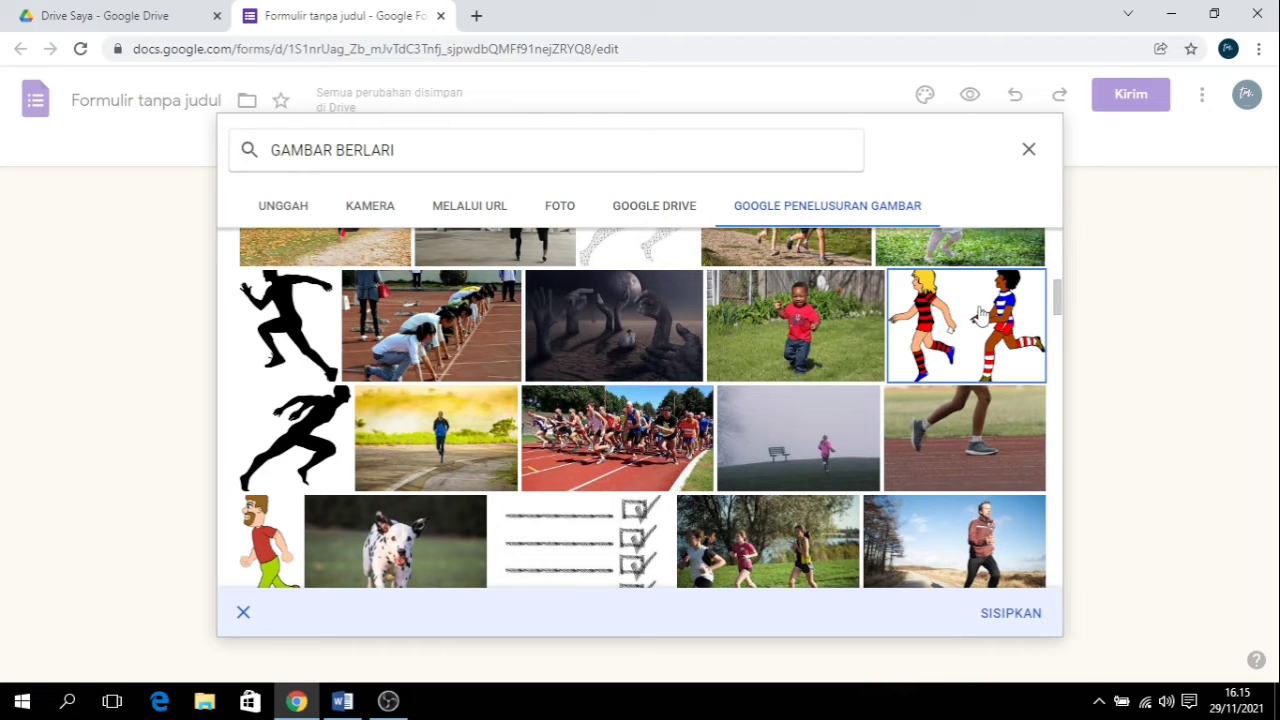
pyautogui.click(1025, 614)
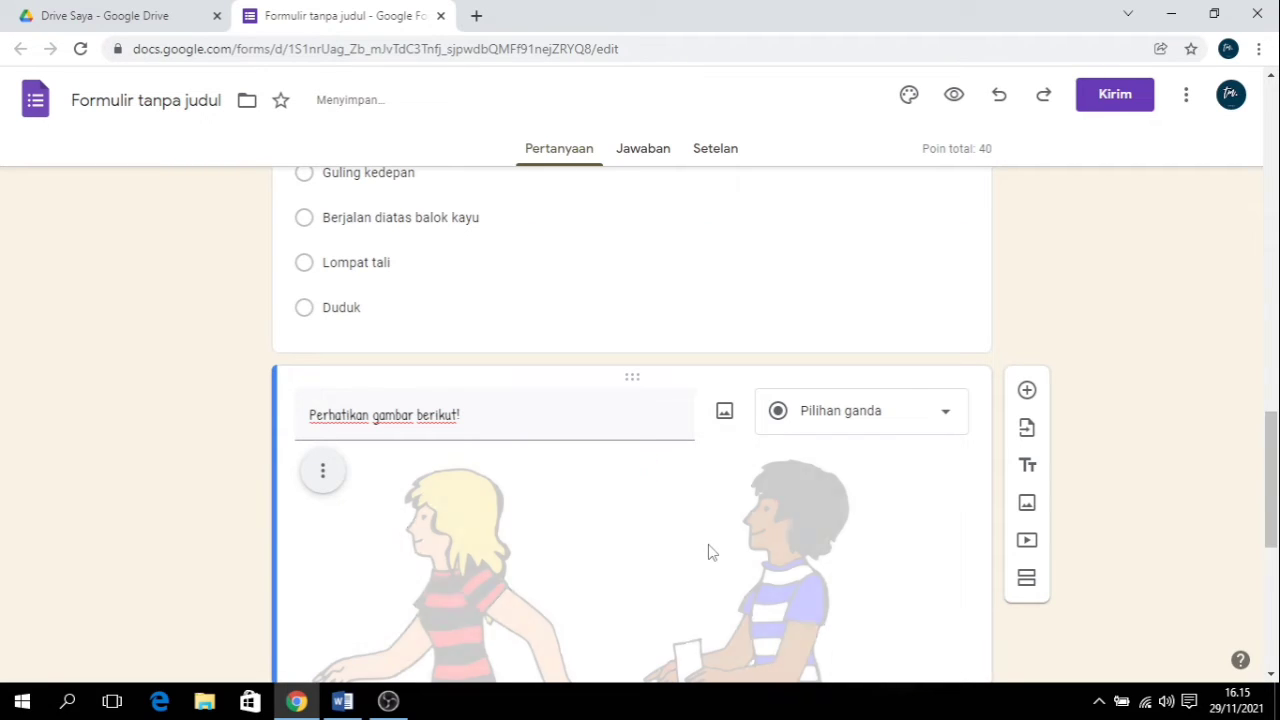
# Step: Shrink question 3's runner image proportionally to a bit less than a third of its inserted width
pyautogui.scroll(-4, 705, 545)
pyautogui.click(712, 508)
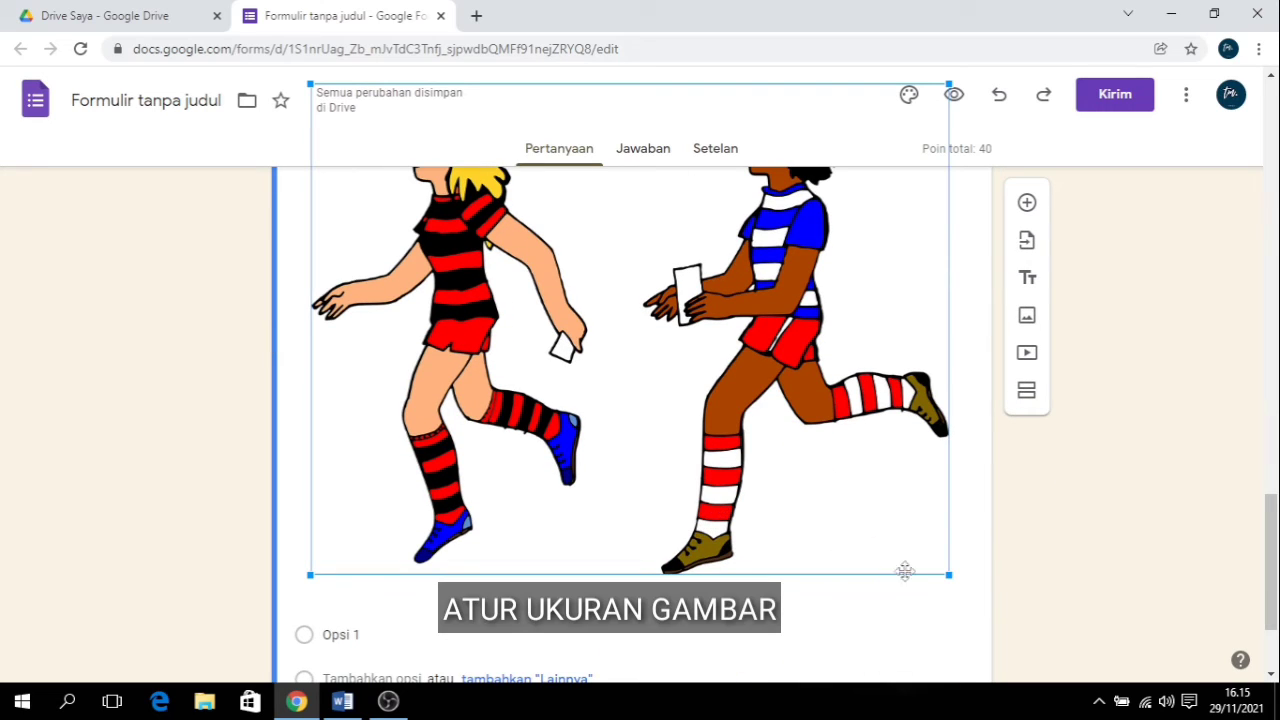
pyautogui.moveTo(947, 571); pyautogui.dragTo(571, 354)
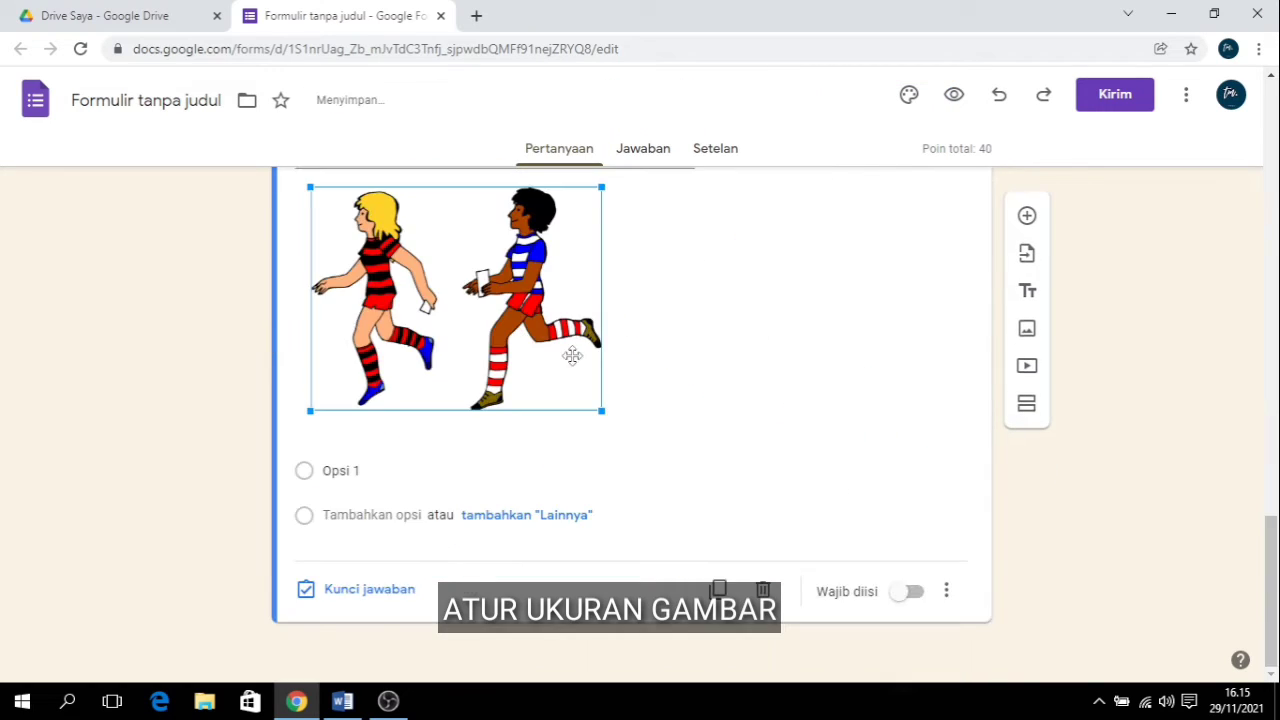
pyautogui.scroll(4, 648, 412)
pyautogui.scroll(-3, 647, 415)
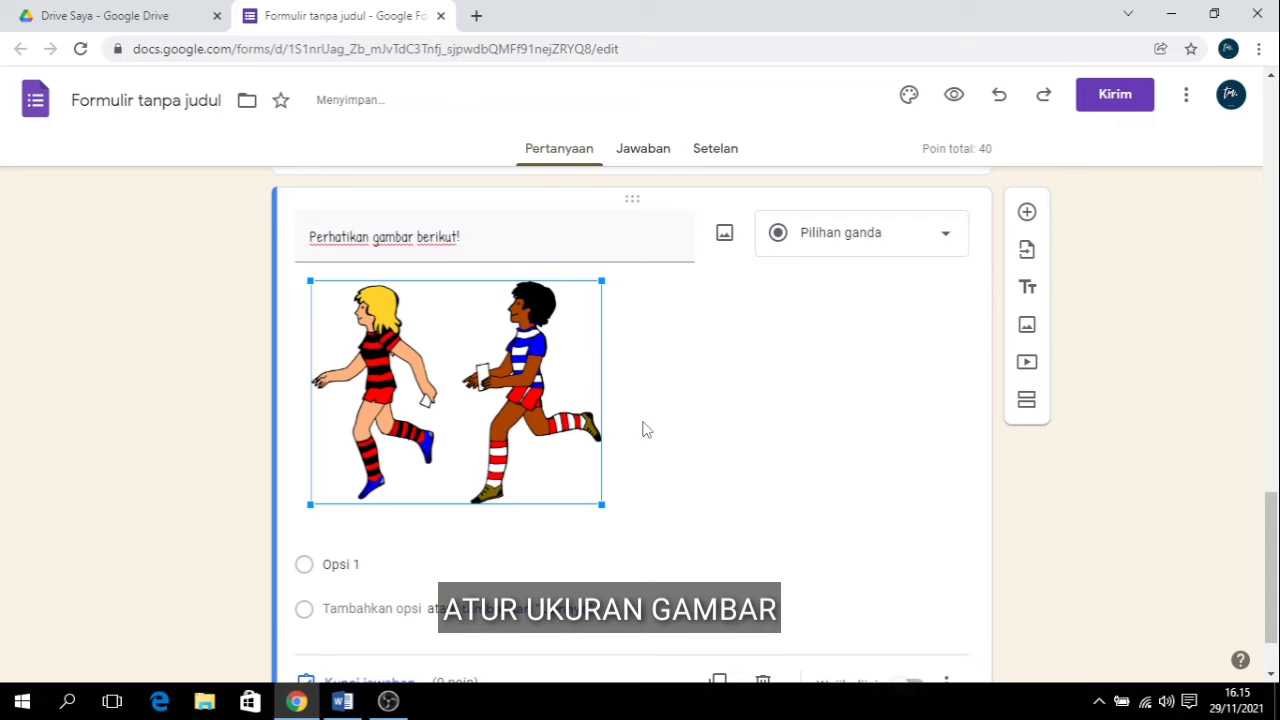
pyautogui.moveTo(596, 498); pyautogui.dragTo(488, 422)
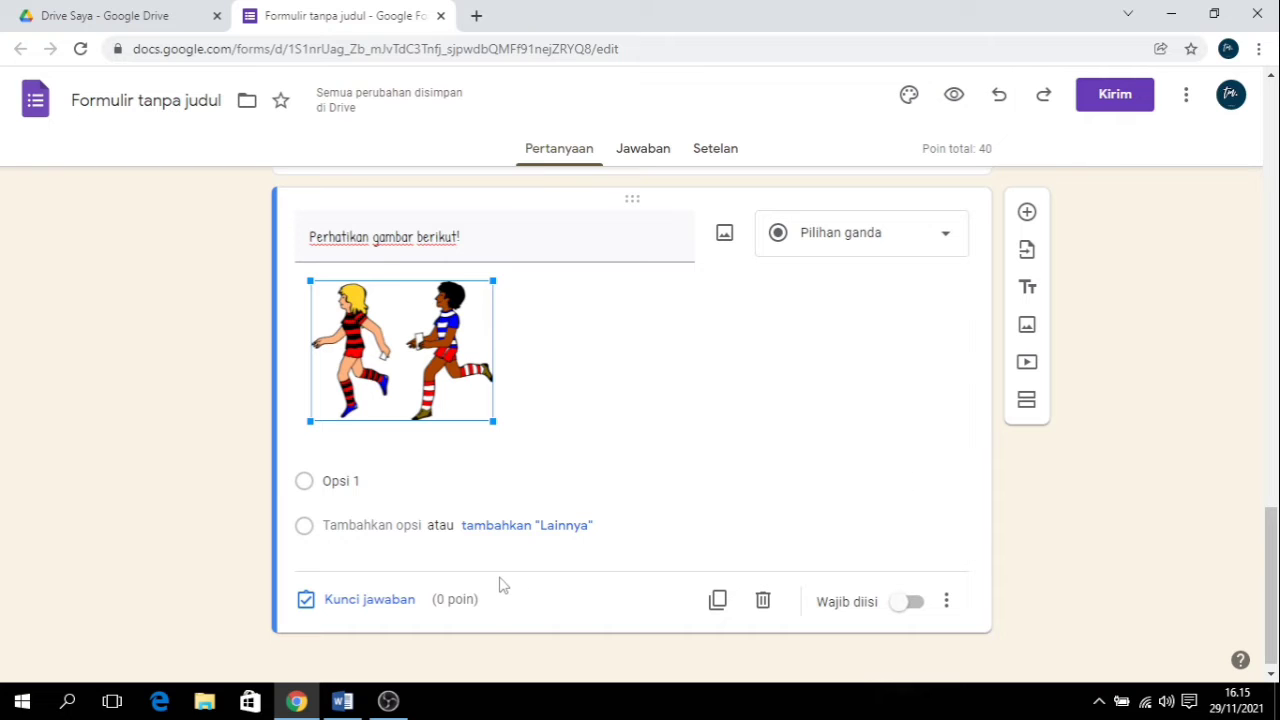
# Step: Append the sentence "gambar diatas menunjukkan siswa sedang . . . ." from the Word document to question 3's text
pyautogui.click(343, 702)
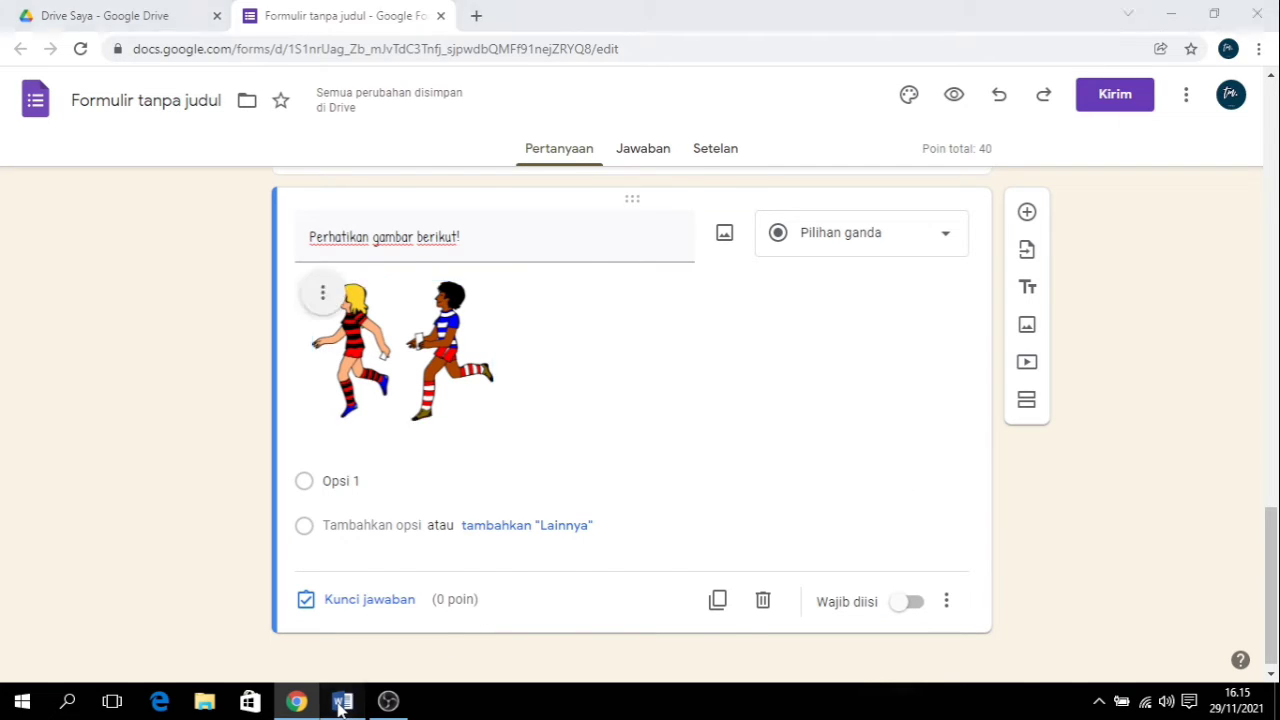
pyautogui.click(764, 426)
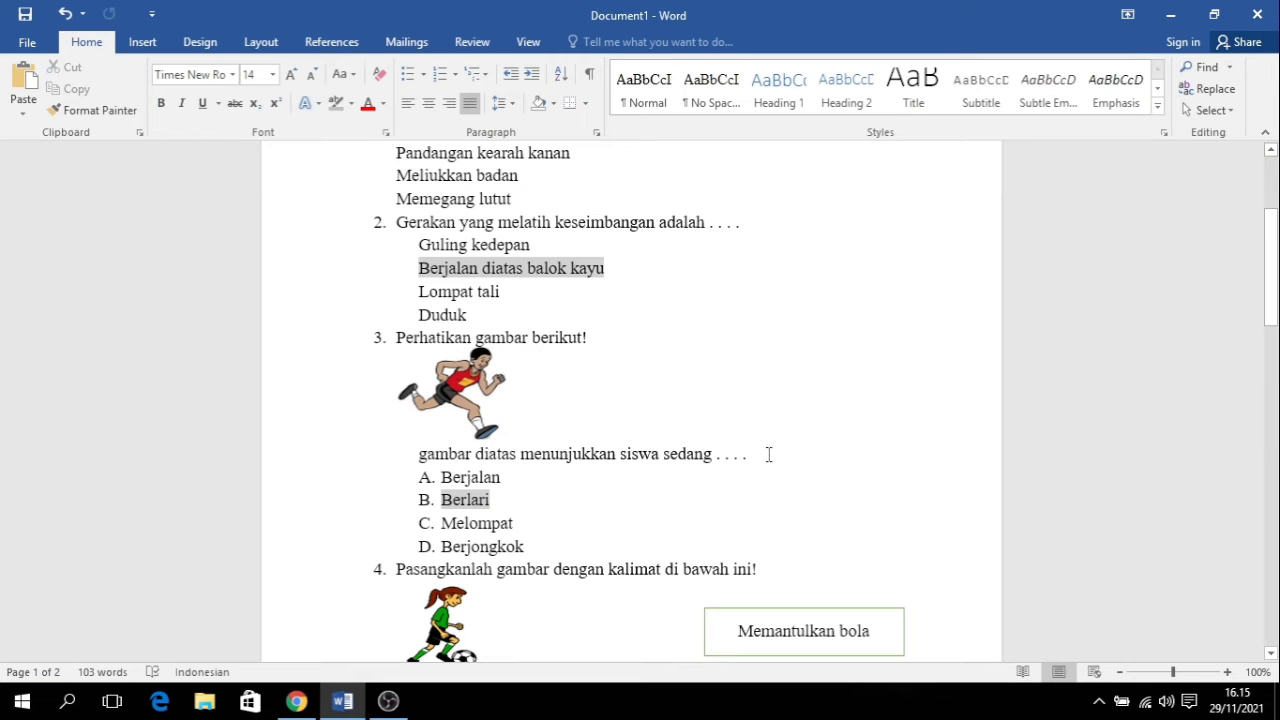
pyautogui.moveTo(769, 454); pyautogui.dragTo(460, 458)
pyautogui.hotkey('ctrl', 'c')
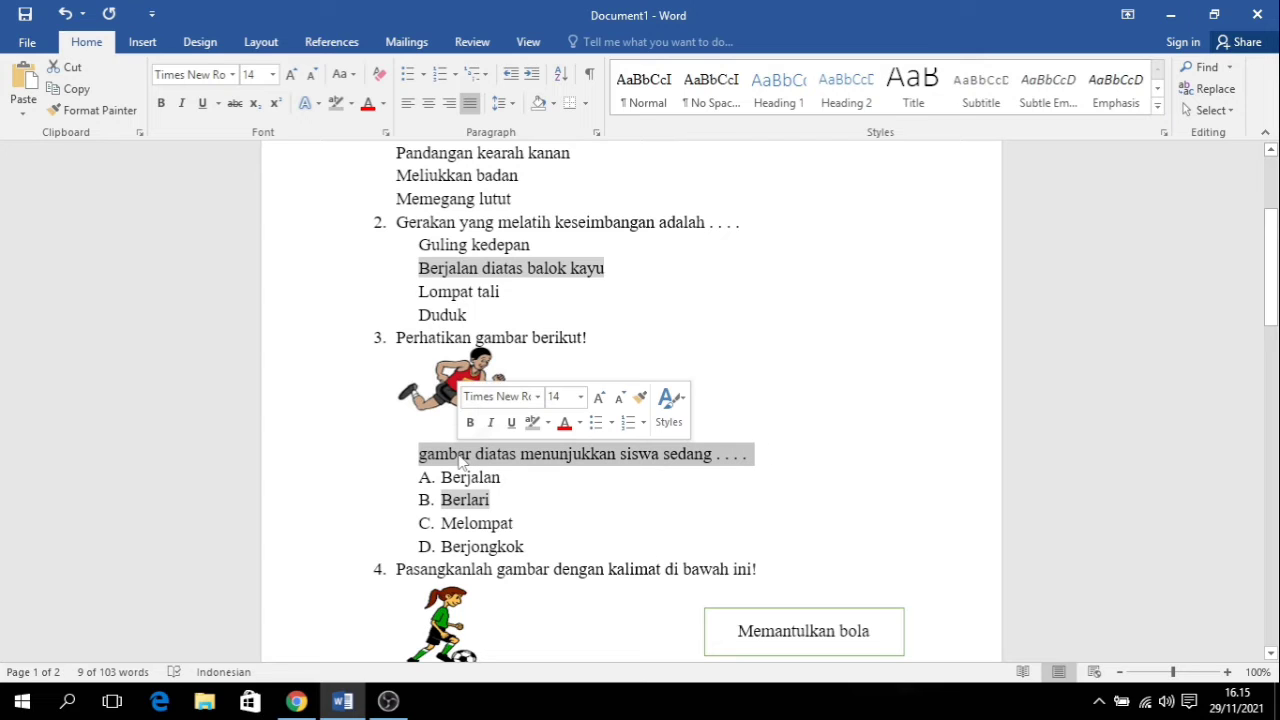
pyautogui.click(297, 702)
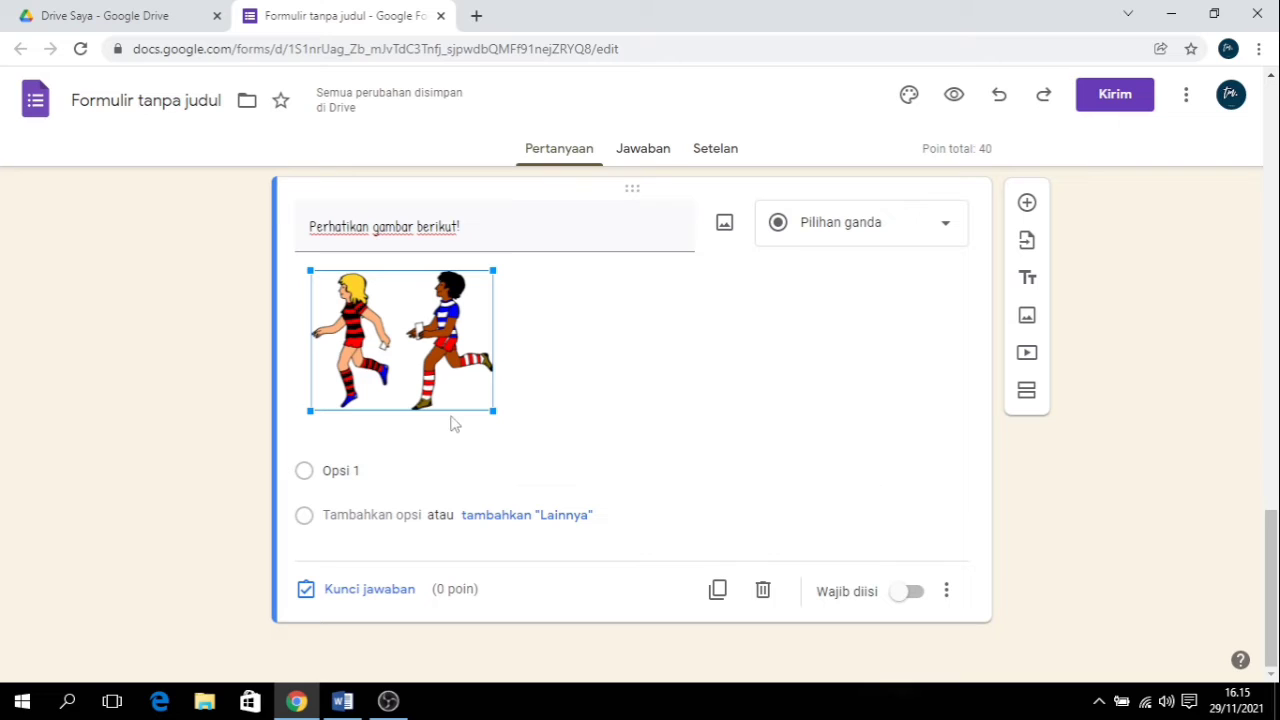
pyautogui.click(553, 225)
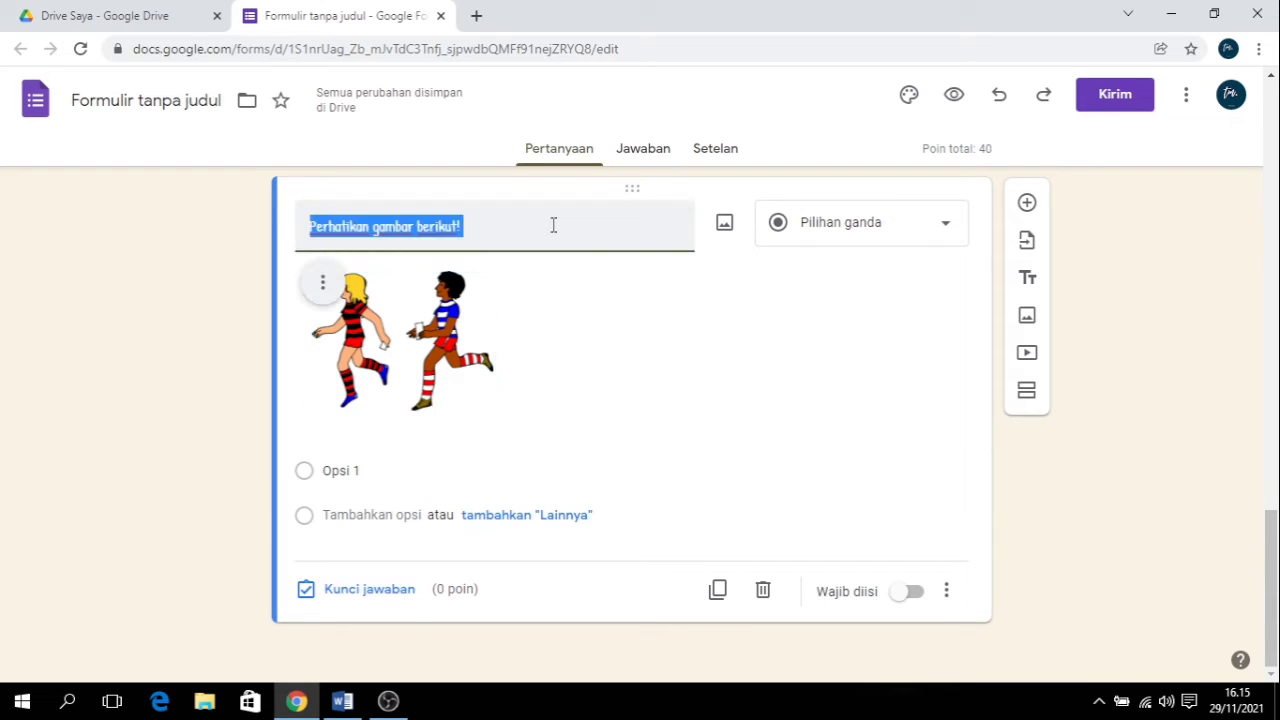
pyautogui.click(509, 238)
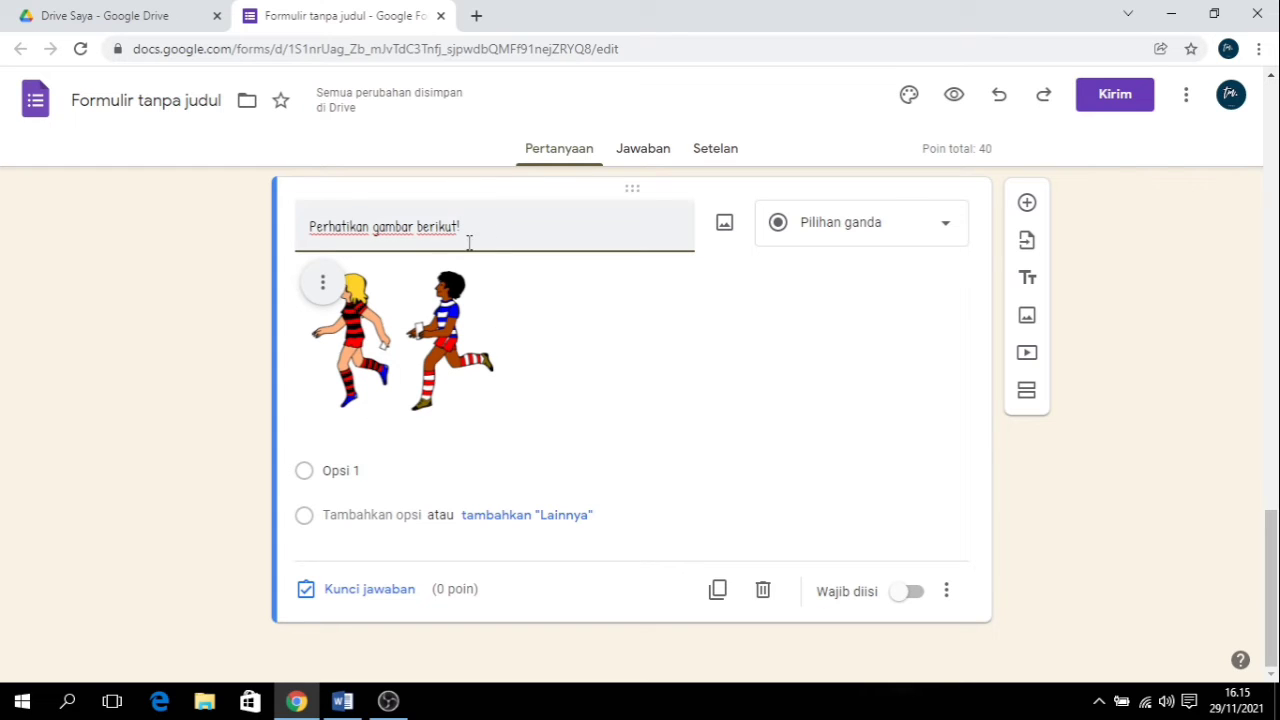
pyautogui.hotkey('ctrl', 'v')
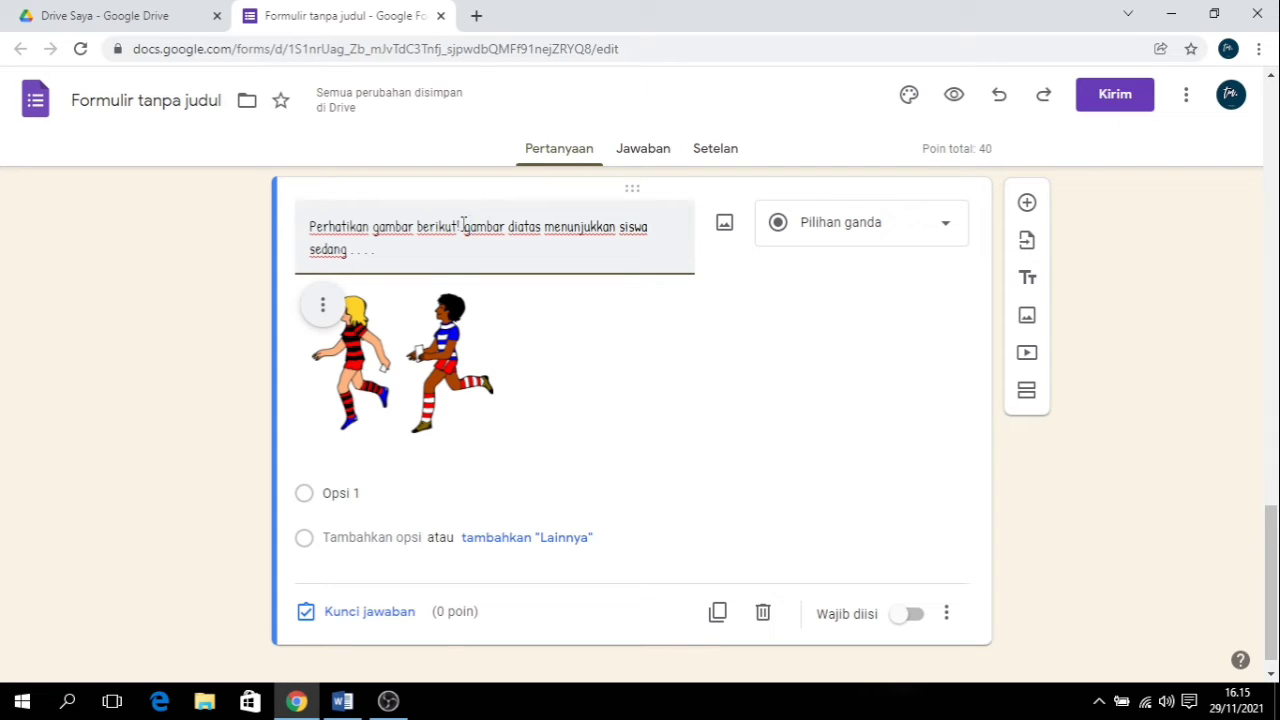
# Step: Reword the start of question 3's text to "Perhatikan gambar di bawah ini! Gambar"
pyautogui.press('BackSpace')
pyautogui.press('BackSpace')
pyautogui.press('BackSpace')
pyautogui.press('BackSpace')
pyautogui.press('BackSpace')
pyautogui.press('BackSpace')
pyautogui.press('BackSpace')
pyautogui.press('BackSpace')
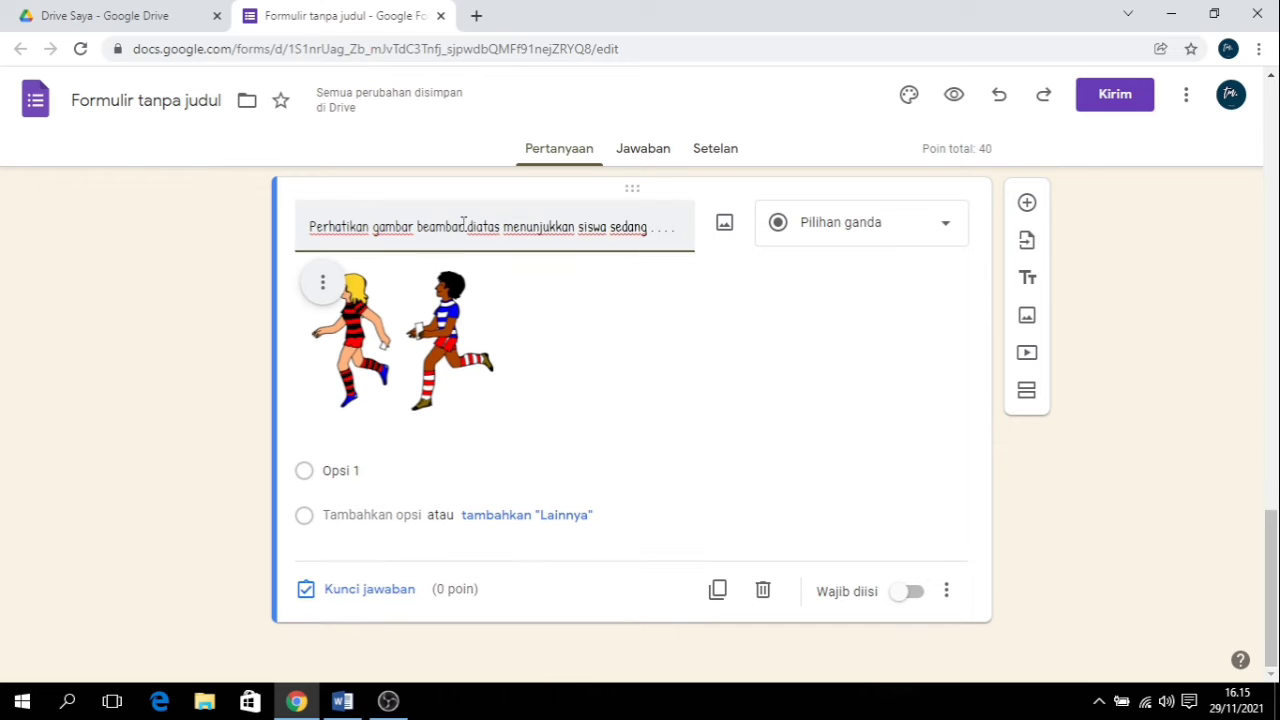
pyautogui.press('BackSpace')
pyautogui.write('di b')
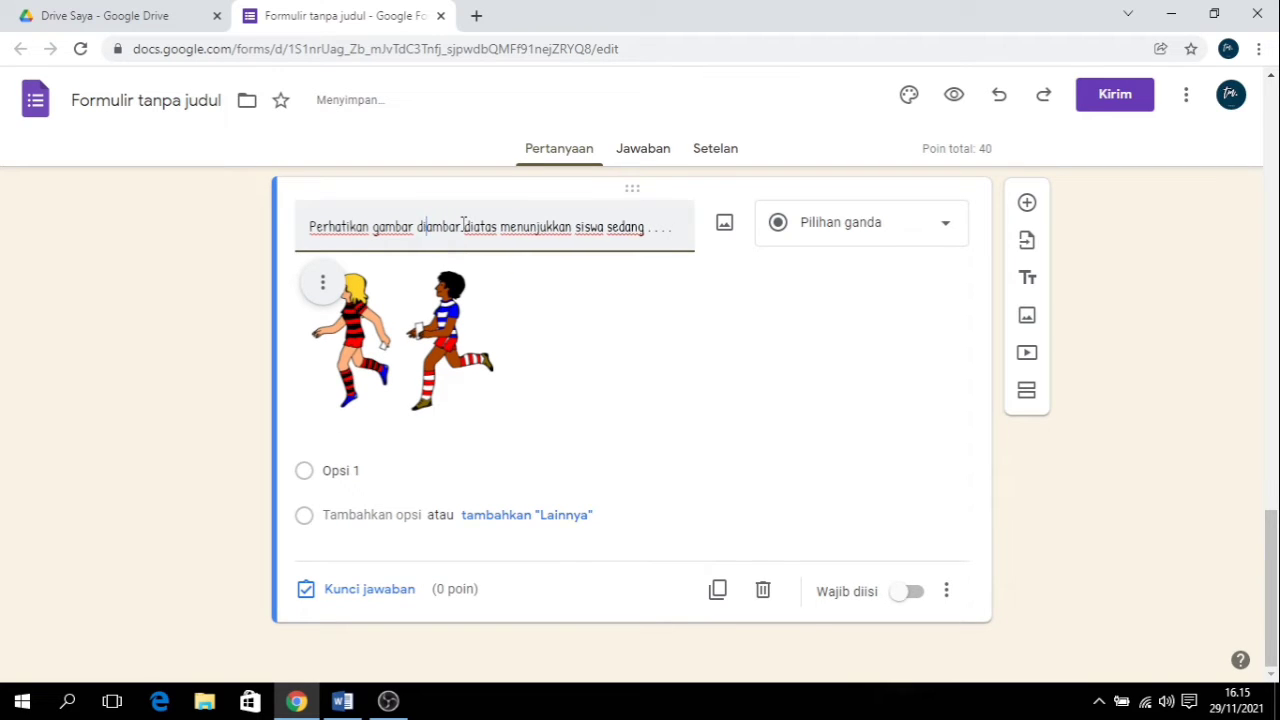
pyautogui.write('awah')
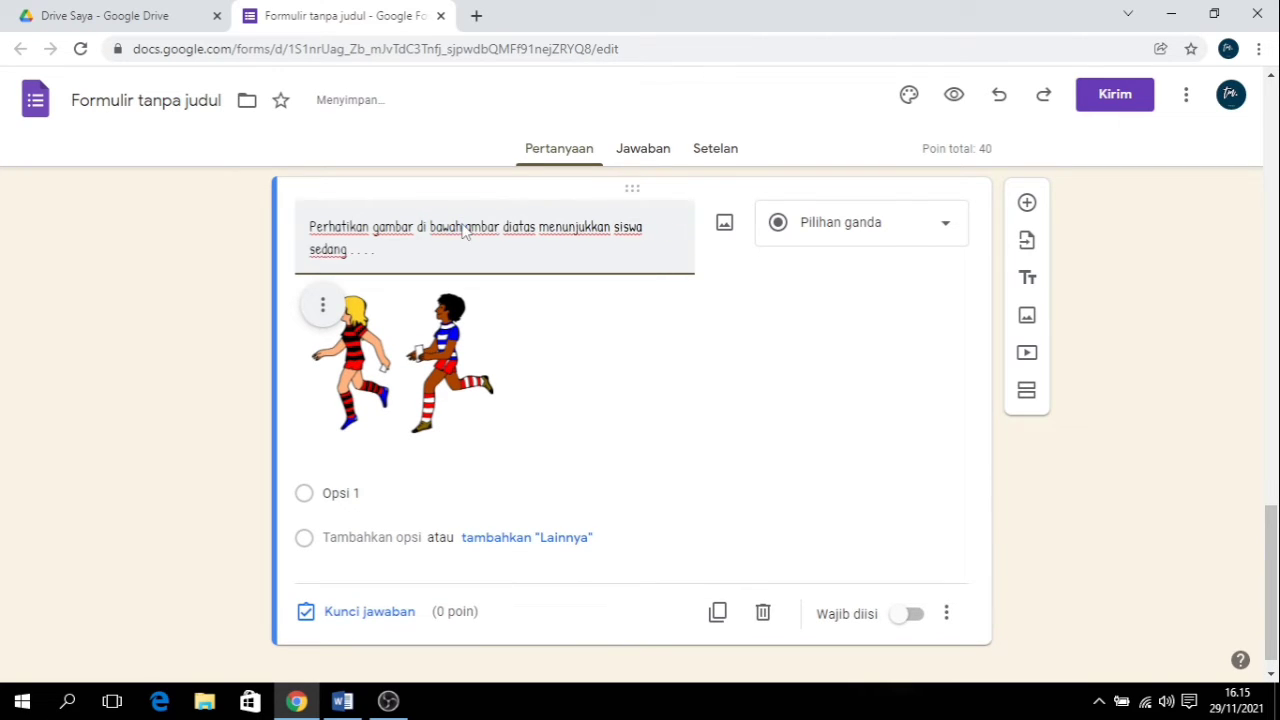
pyautogui.write(' ini! ')
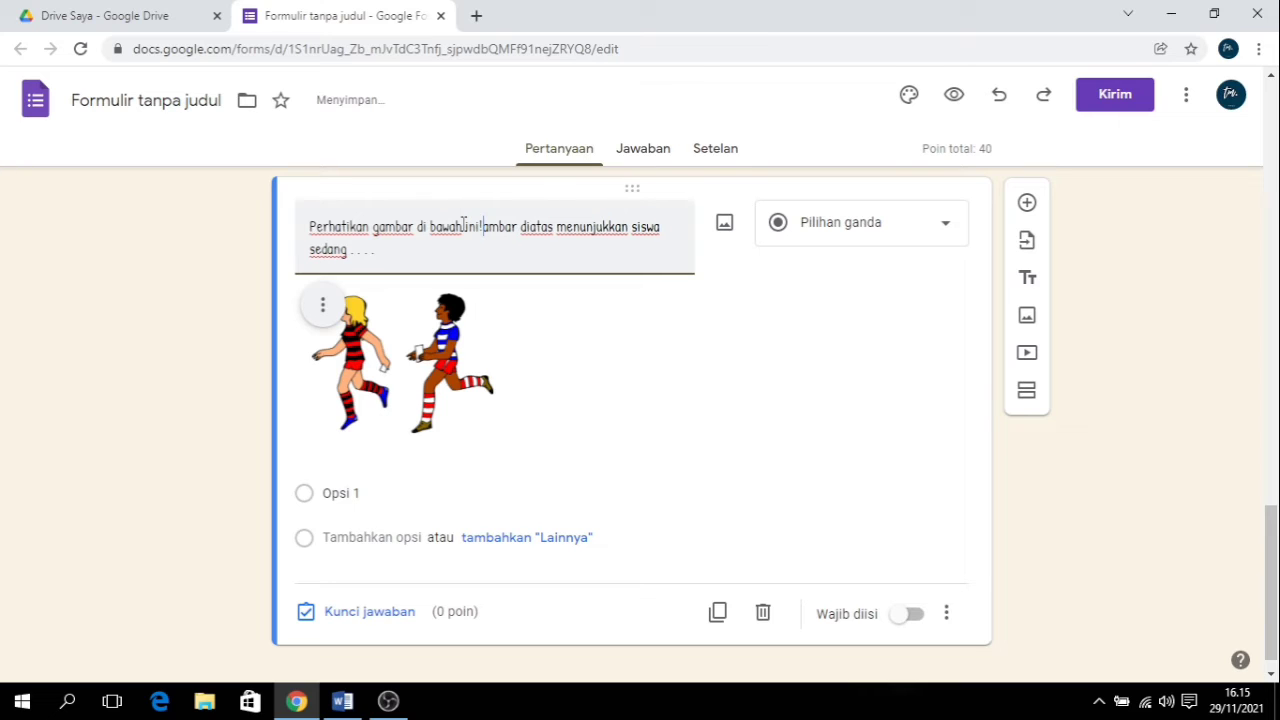
pyautogui.write('G')
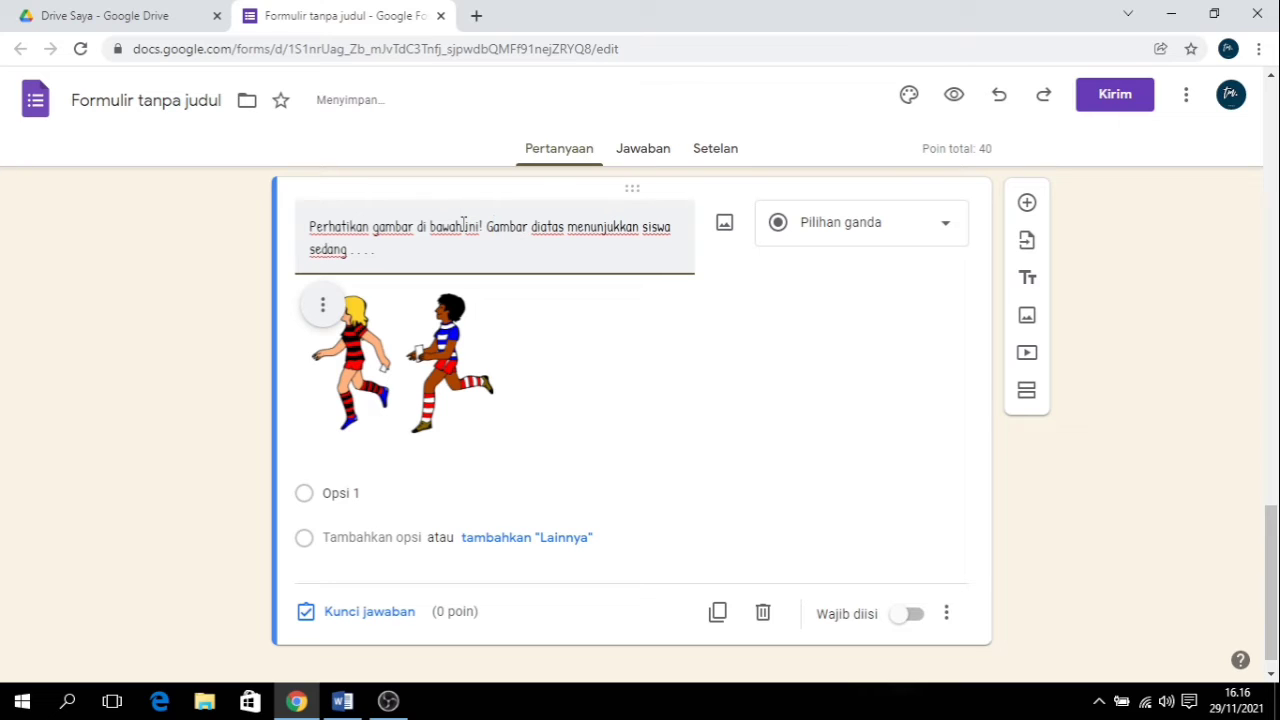
# Step: Replace the word "diatas" with "tersebut" in question 3's text
pyautogui.click(566, 227)
pyautogui.press('BackSpace')
pyautogui.press('BackSpace')
pyautogui.press('BackSpace')
pyautogui.press('BackSpace')
pyautogui.press('BackSpace')
pyautogui.press('BackSpace')
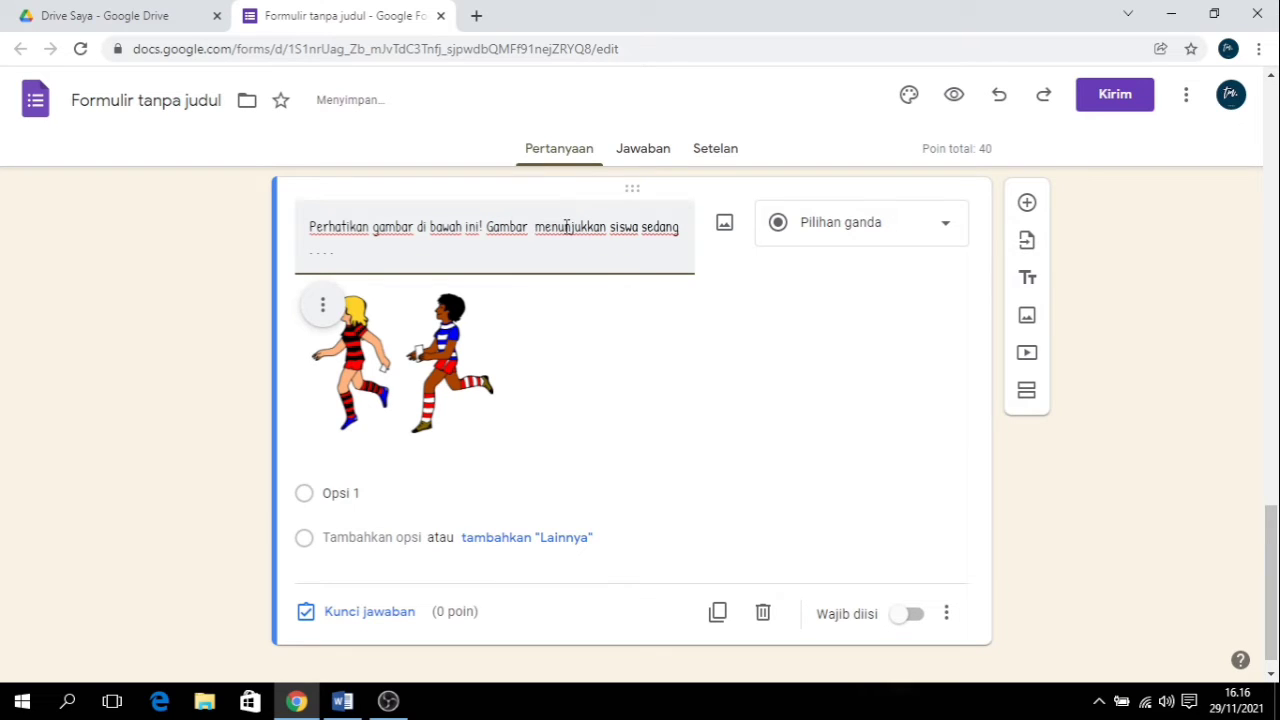
pyautogui.write('tersebut')
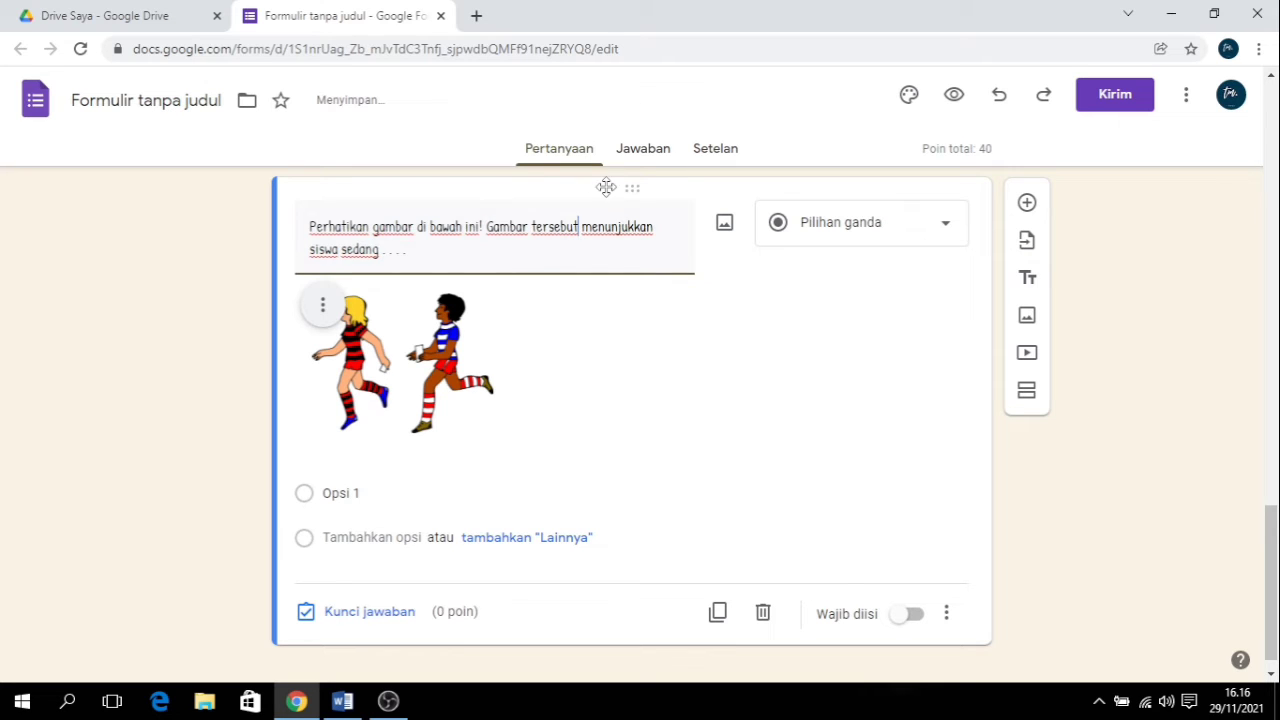
# Step: Switch to the Word document and remove the A to D lettering from question 3's answer options
pyautogui.click(345, 702)
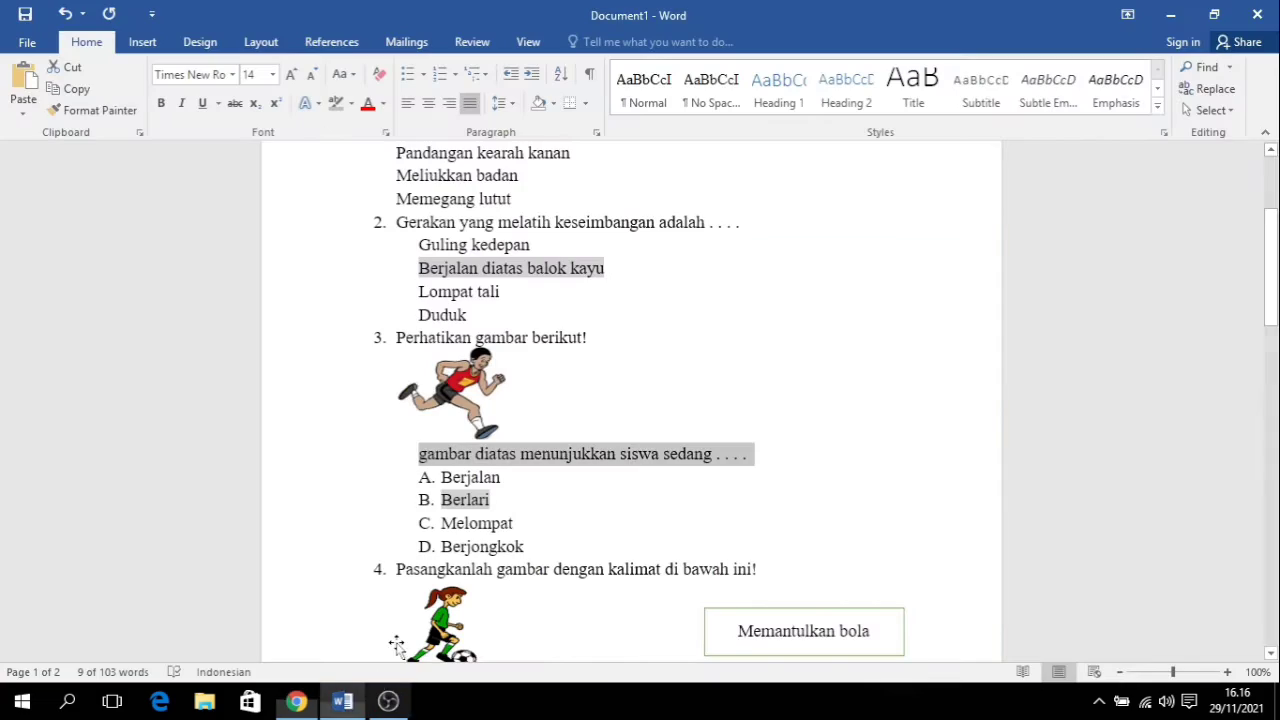
pyautogui.scroll(-2, 620, 420)
pyautogui.moveTo(546, 460); pyautogui.dragTo(441, 387)
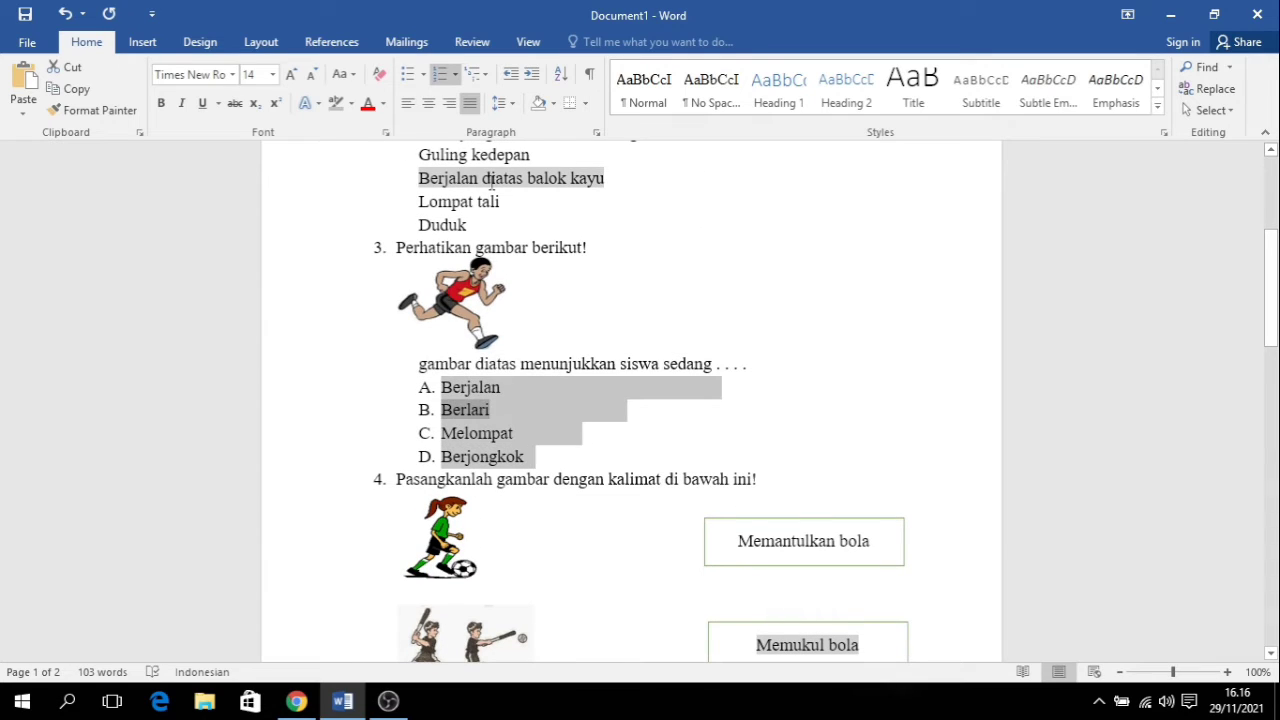
pyautogui.click(441, 76)
pyautogui.click(550, 479)
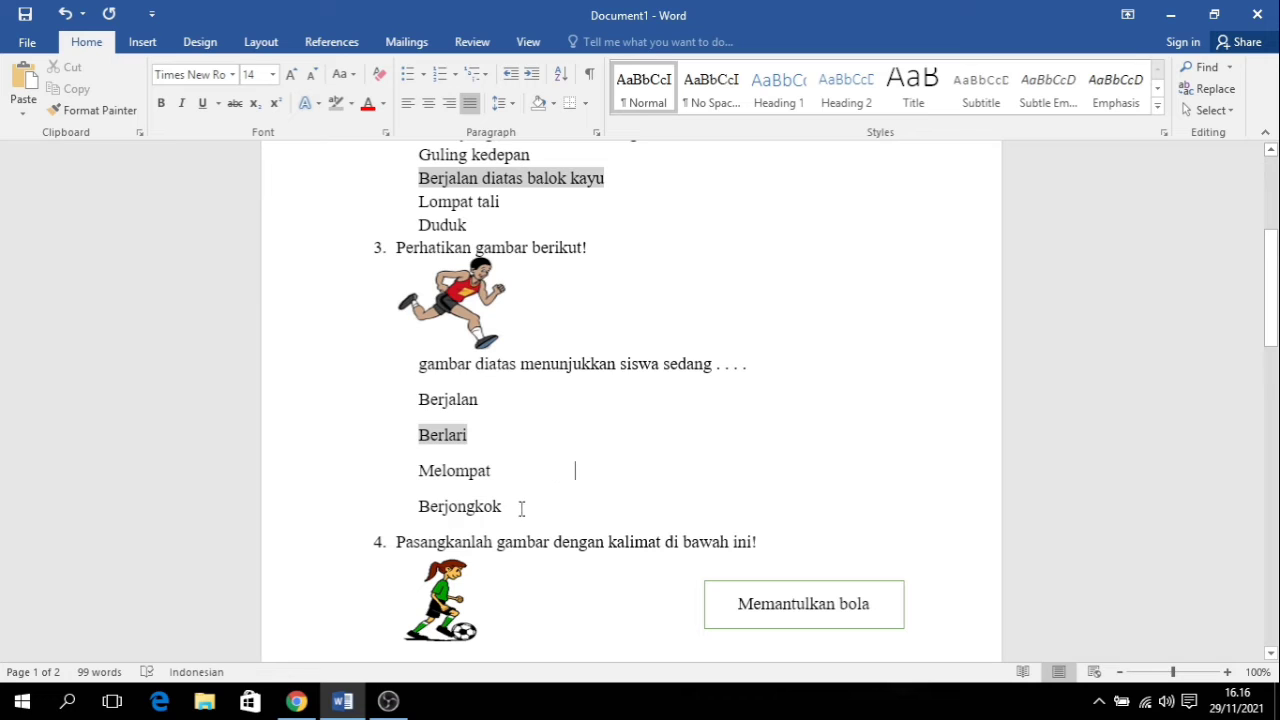
# Step: Copy the options Berjalan, Berlari, Melompat and Berjongkok from Word into question 3 as its answer choices
pyautogui.moveTo(520, 506); pyautogui.dragTo(469, 403)
pyautogui.hotkey('ctrl', 'c')
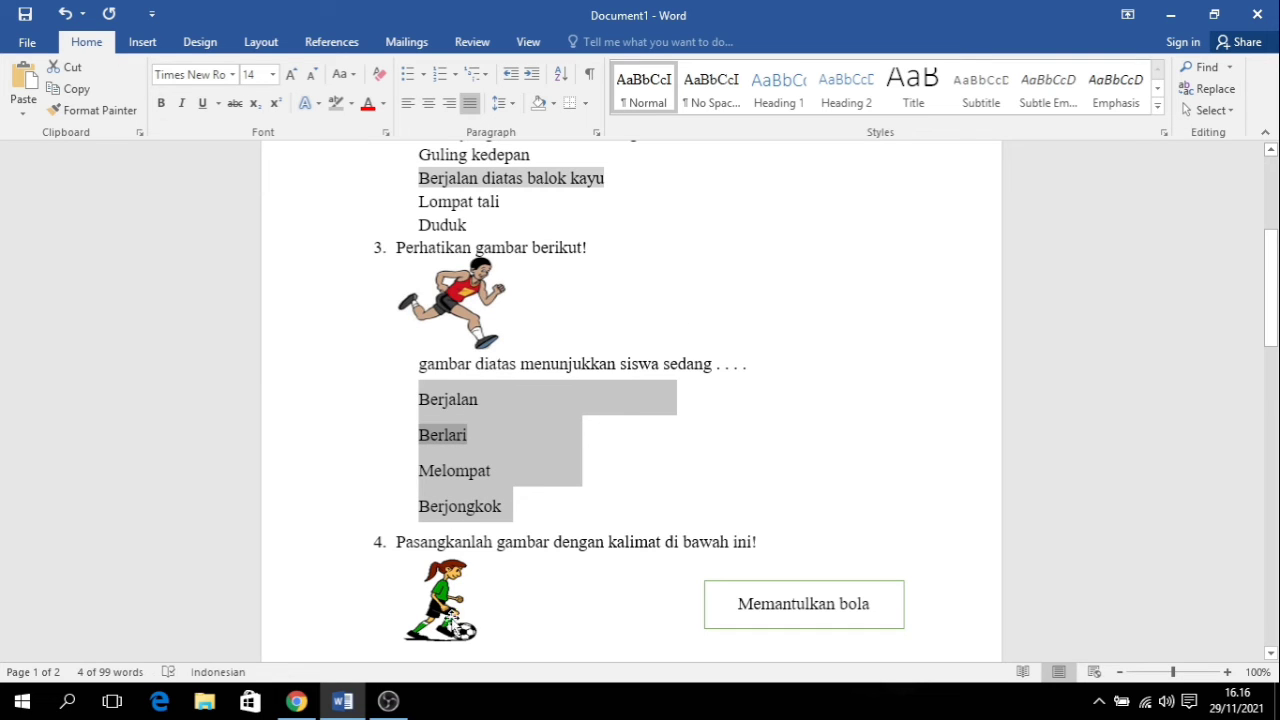
pyautogui.click(296, 701)
pyautogui.click(366, 495)
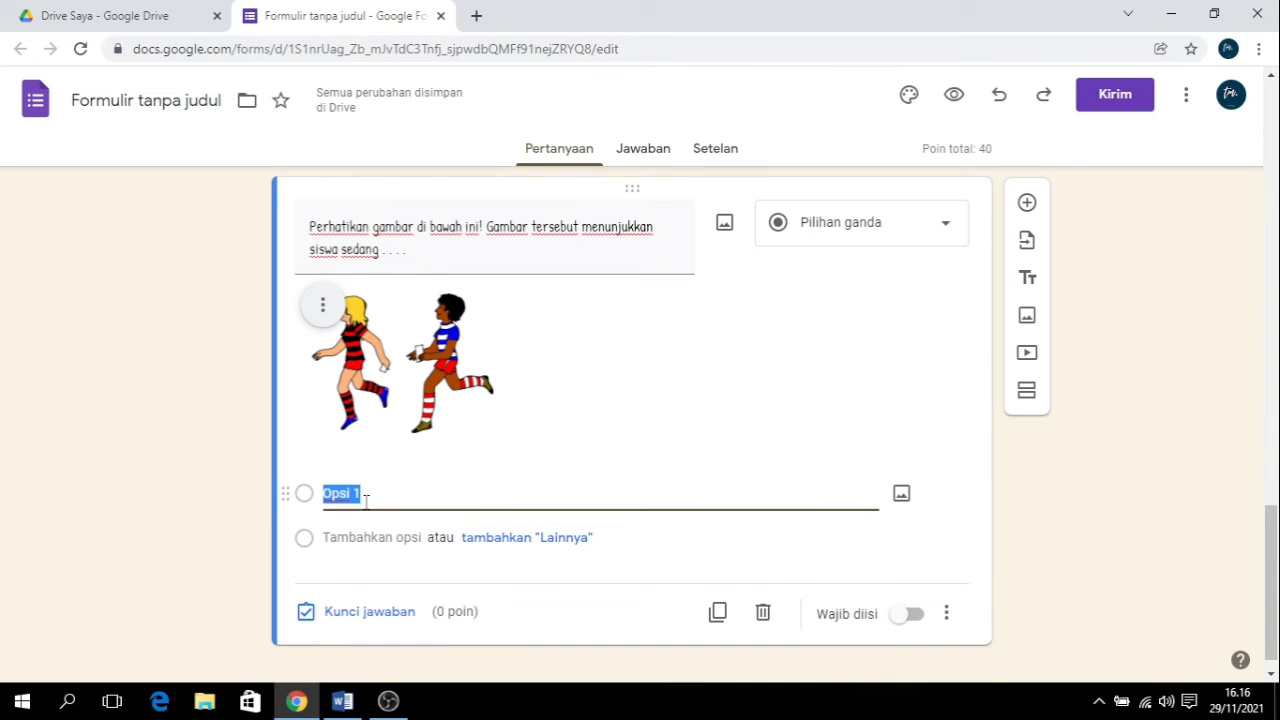
pyautogui.hotkey('ctrl', 'v')
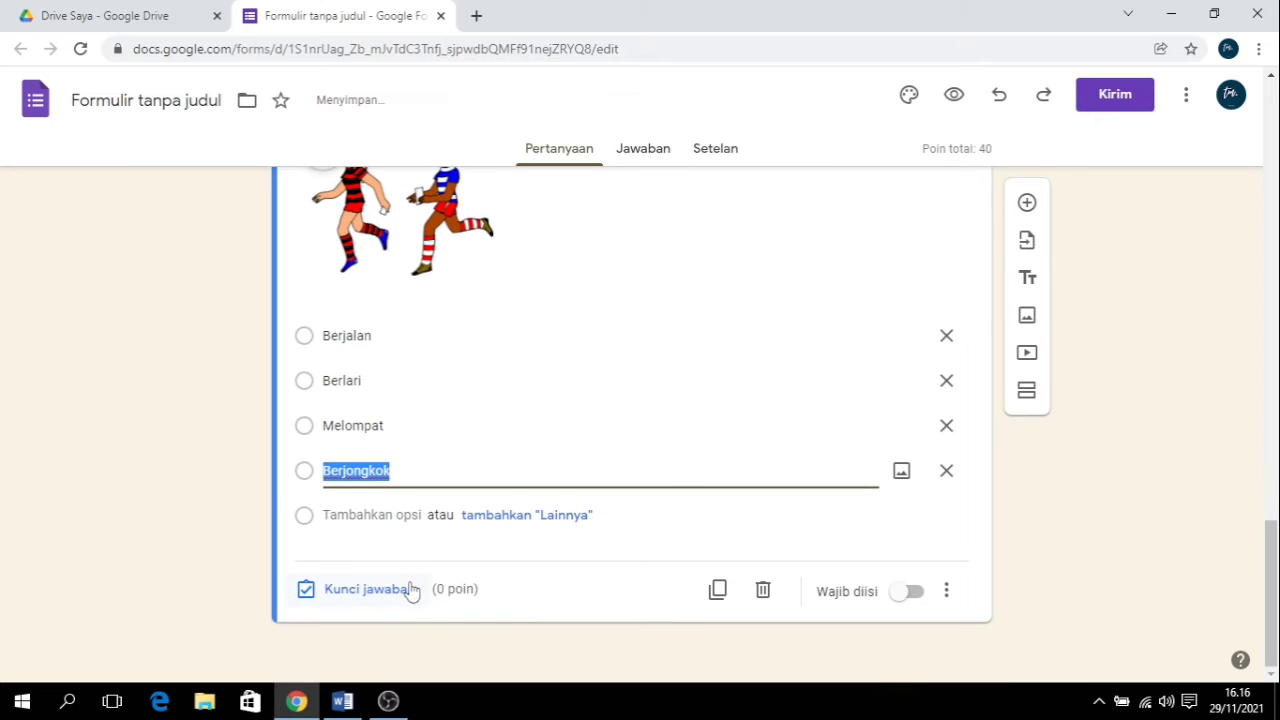
# Step: Set Berlari as question 3's correct answer, worth 20 points, and finish its answer key
pyautogui.click(410, 590)
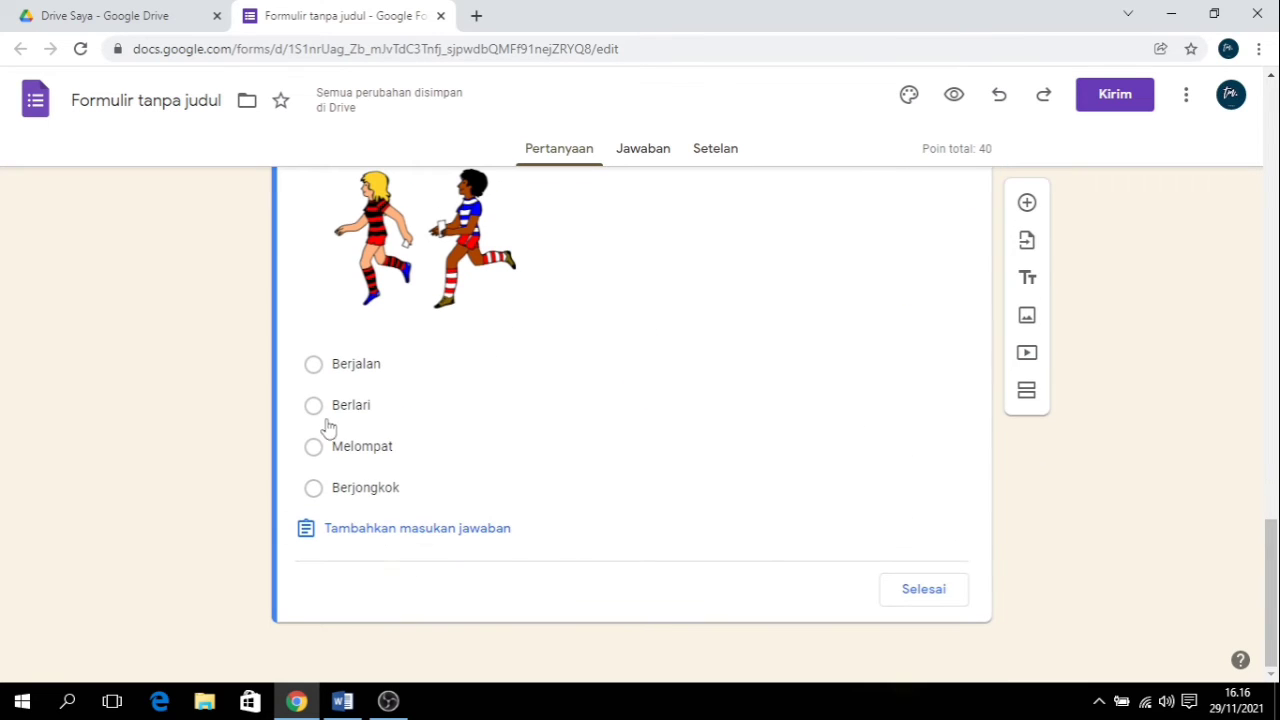
pyautogui.click(331, 420)
pyautogui.scroll(2, 860, 363)
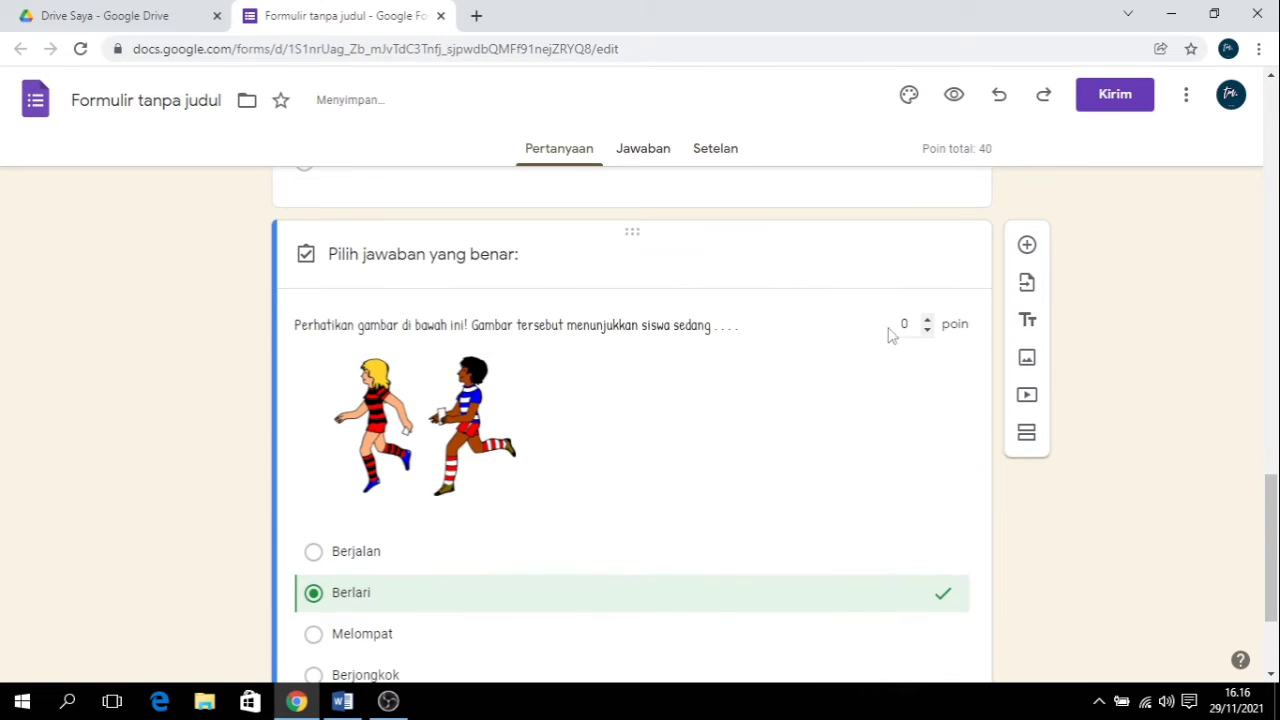
pyautogui.scroll(-2, 924, 428)
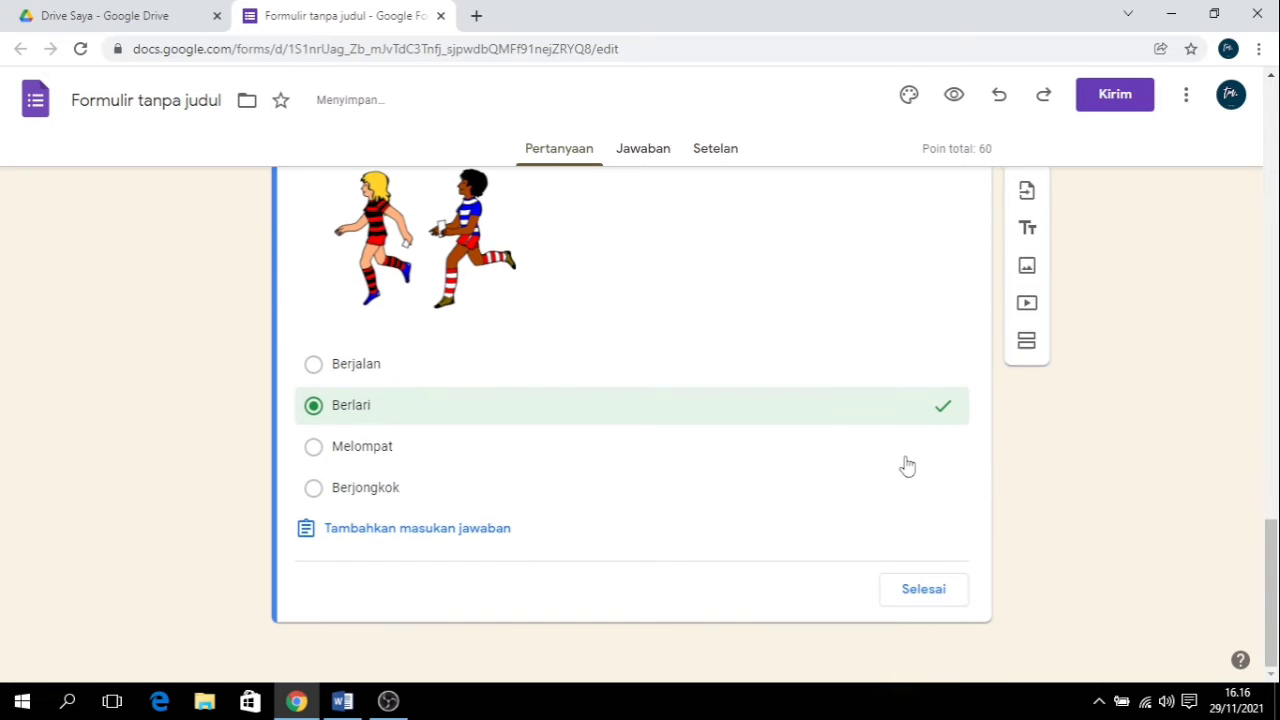
pyautogui.click(932, 589)
pyautogui.scroll(-2, 672, 437)
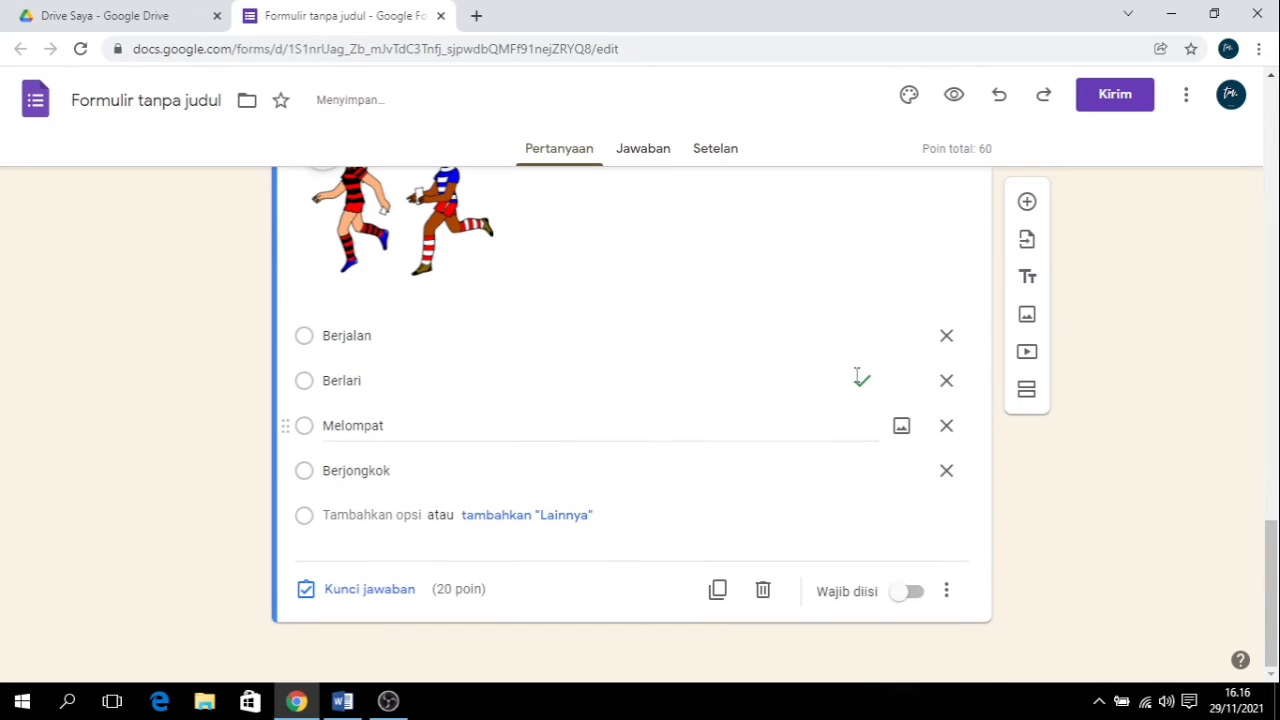
# Step: Add a fourth question and fill its first grid row with "Berjalan maju arah nya ke" copied from Word
pyautogui.click(1026, 202)
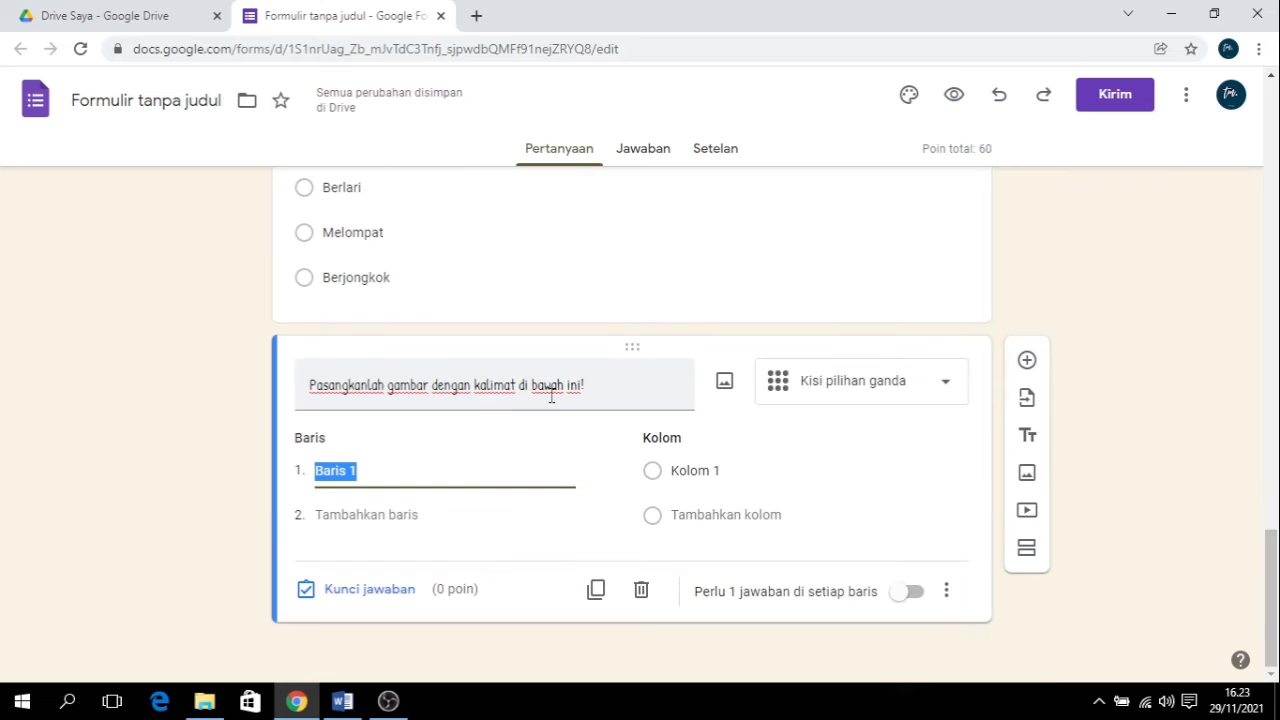
pyautogui.click(342, 701)
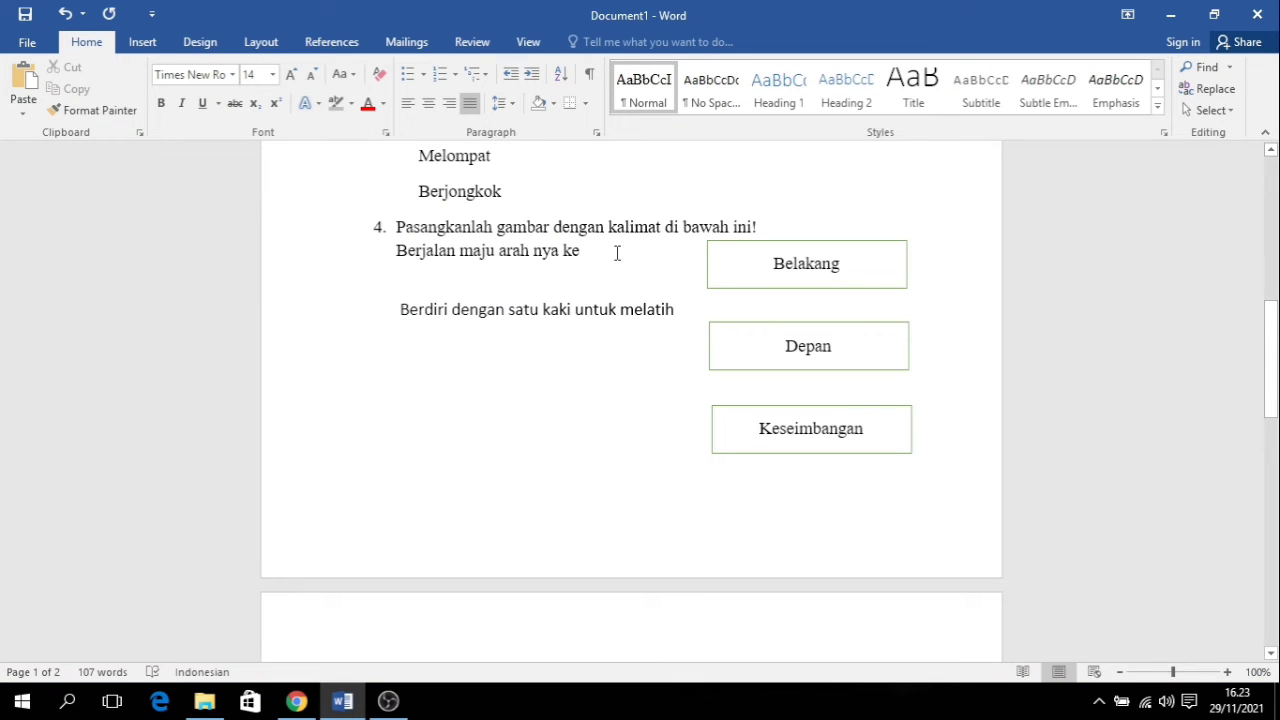
pyautogui.moveTo(617, 253); pyautogui.dragTo(397, 251)
pyautogui.hotkey('ctrl', 'c')
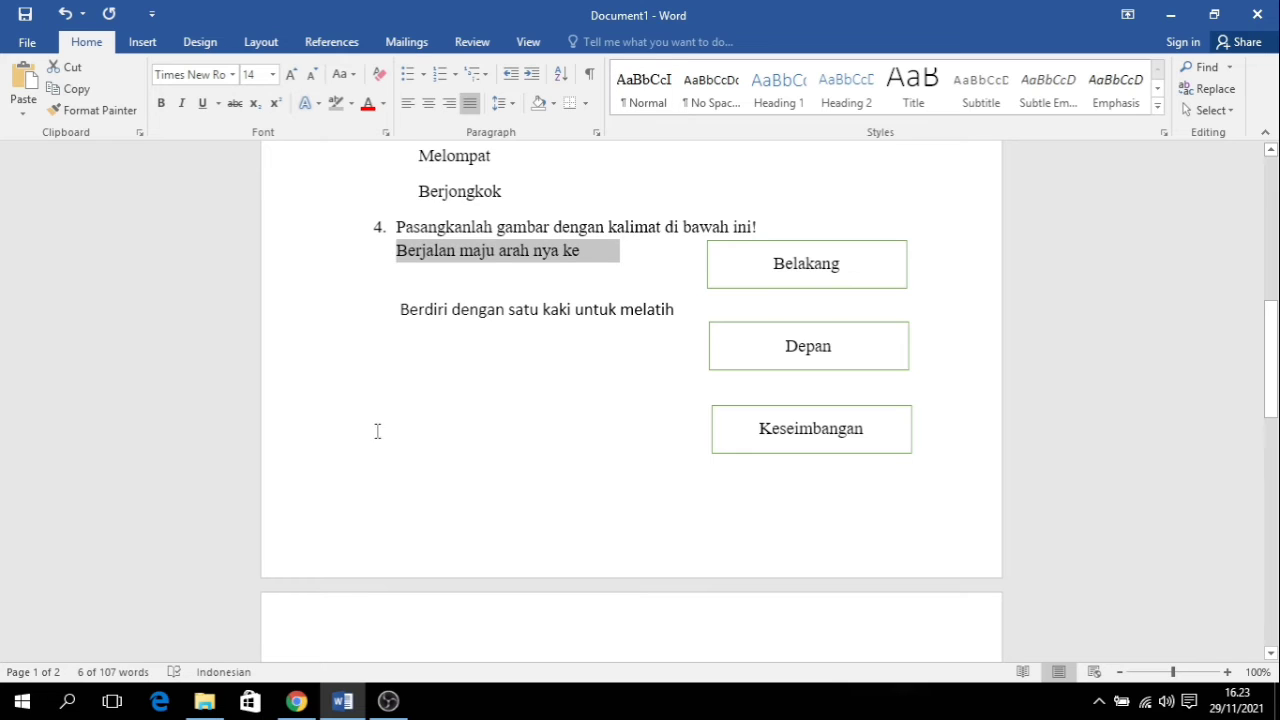
pyautogui.click(296, 701)
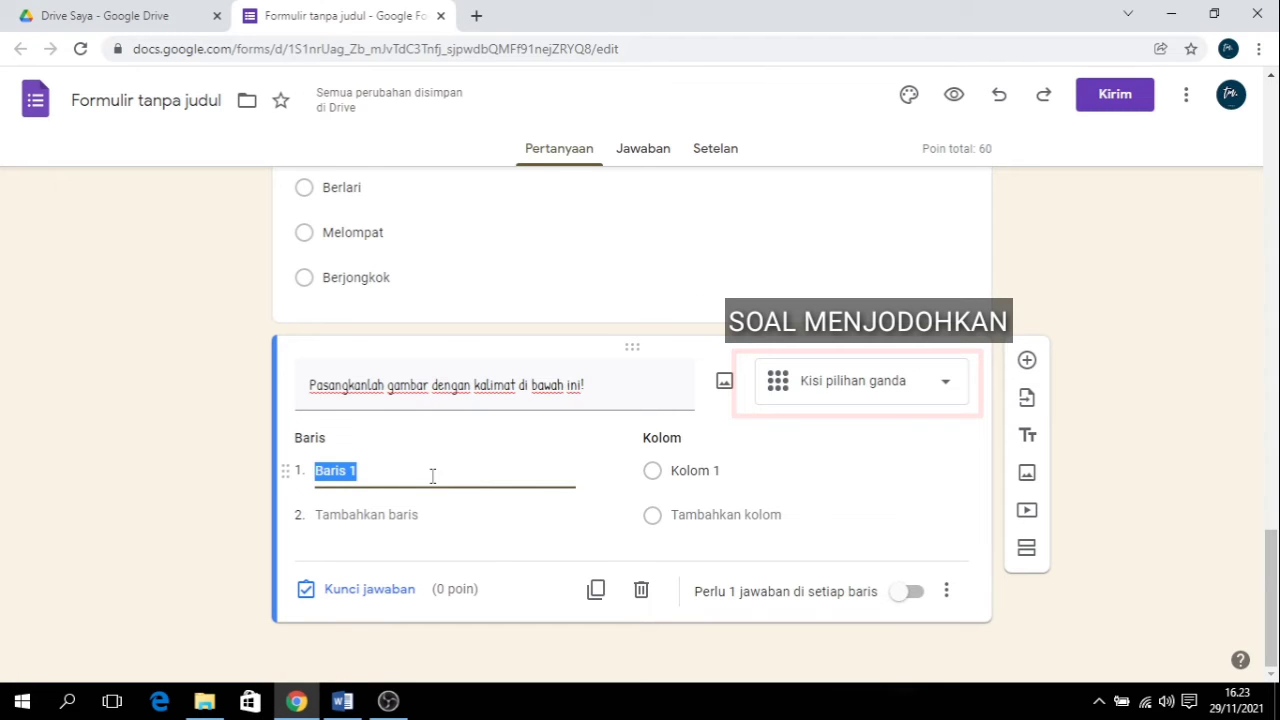
pyautogui.hotkey('ctrl', 'v')
# Step: Add "Berdiri dengan satu kaki untuk melatih" from Word as the second row of question 4's grid
pyautogui.click(342, 701)
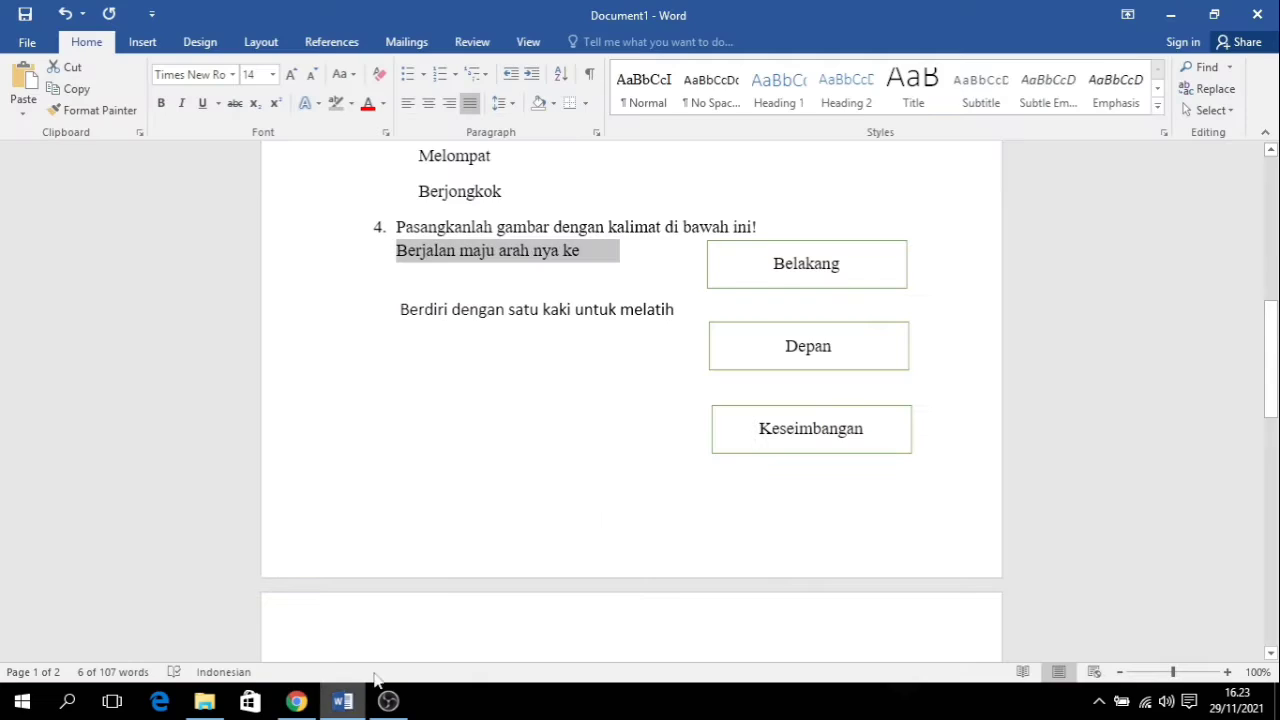
pyautogui.moveTo(688, 309); pyautogui.dragTo(386, 323)
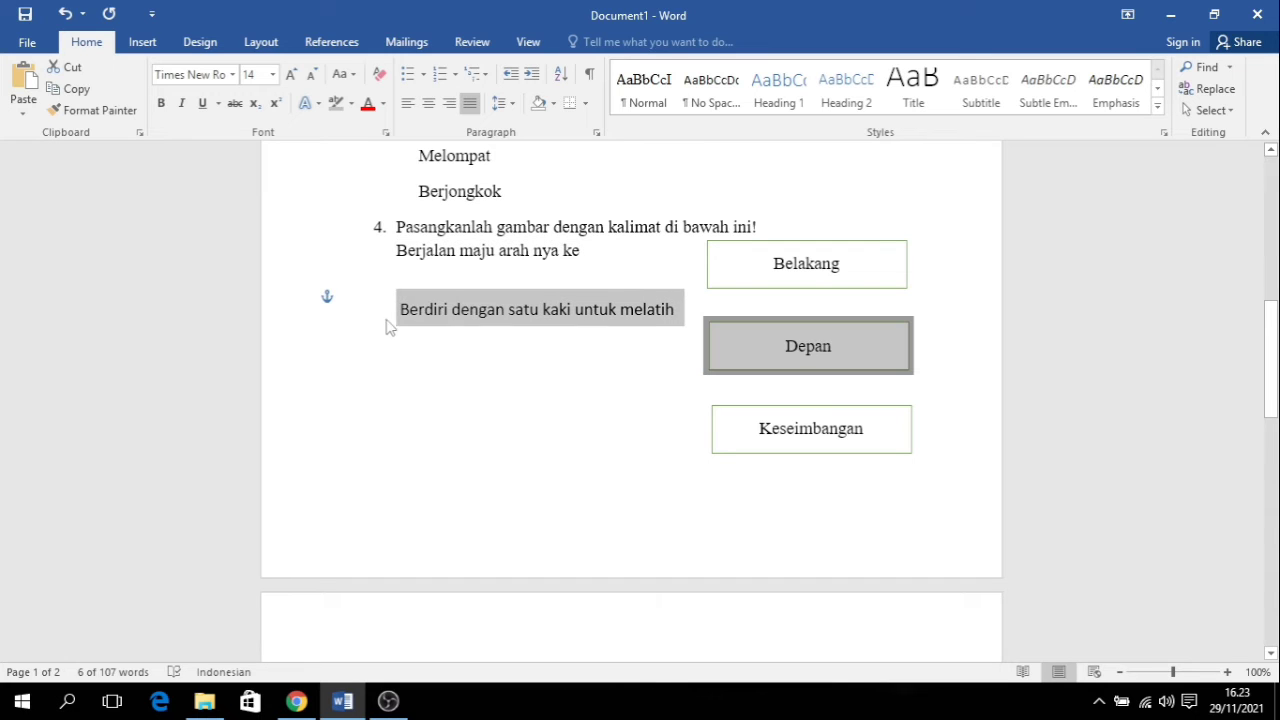
pyautogui.click(608, 338)
pyautogui.moveTo(686, 312); pyautogui.dragTo(406, 312)
pyautogui.hotkey('ctrl', 'c')
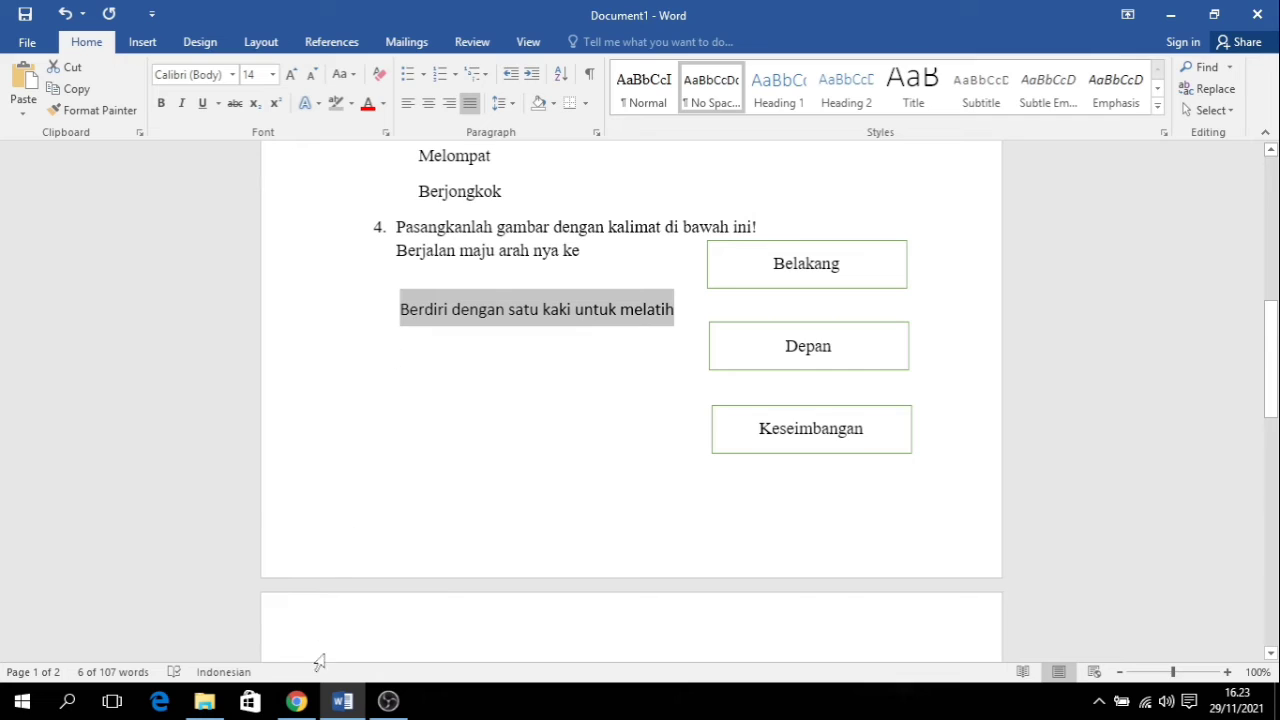
pyautogui.click(296, 701)
pyautogui.click(426, 508)
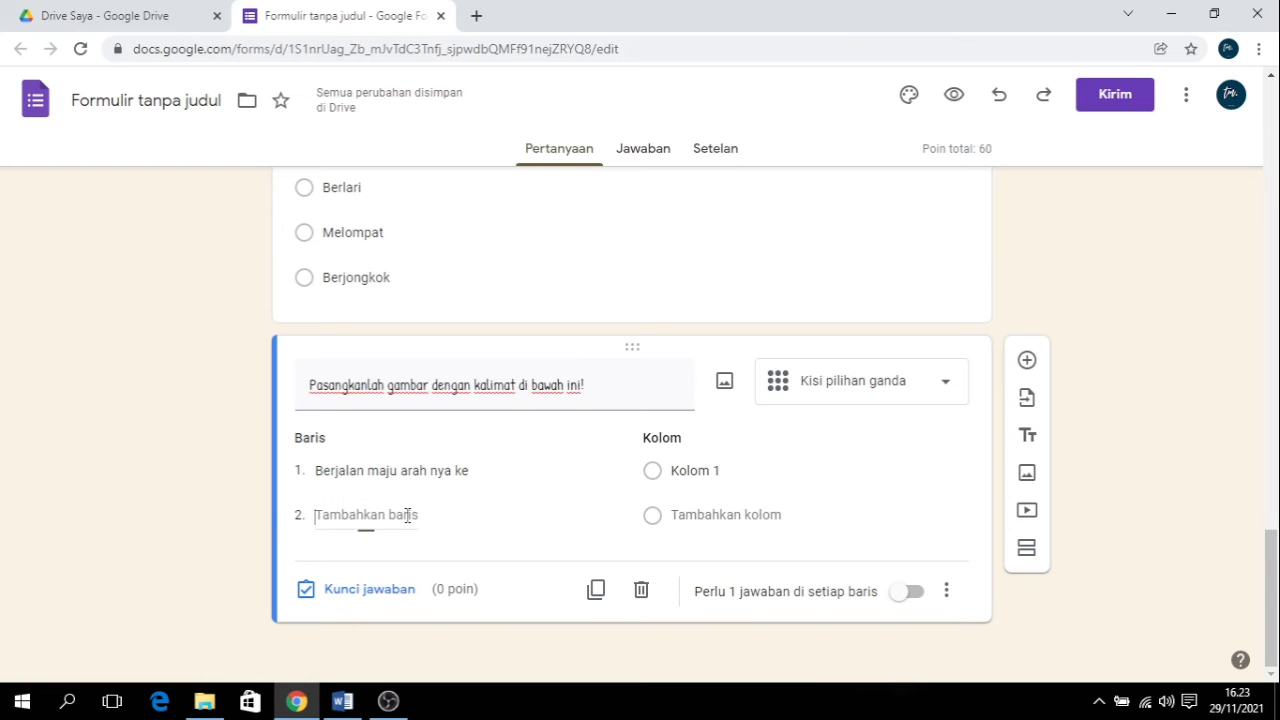
pyautogui.hotkey('ctrl', 'v')
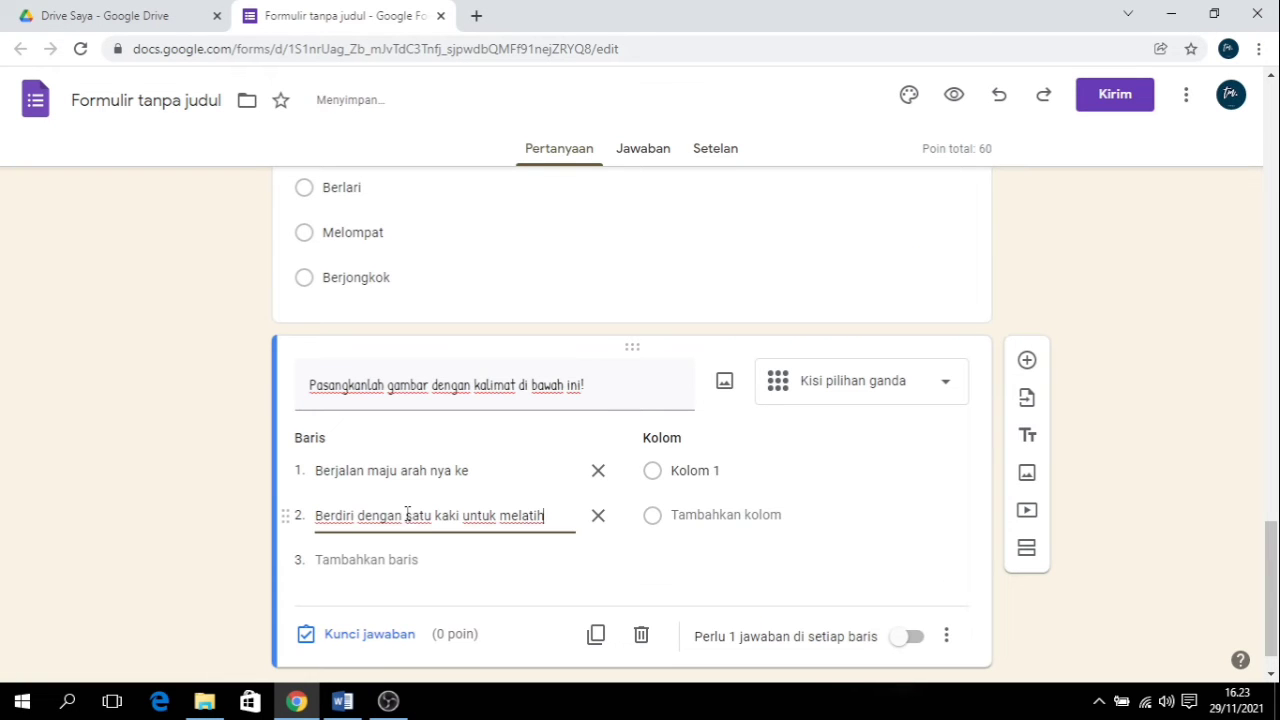
# Step: Copy "Belakang" from the Word document into the first column of question 4's grid
pyautogui.click(342, 699)
pyautogui.moveTo(844, 267); pyautogui.dragTo(758, 280)
pyautogui.hotkey('ctrl', 'c')
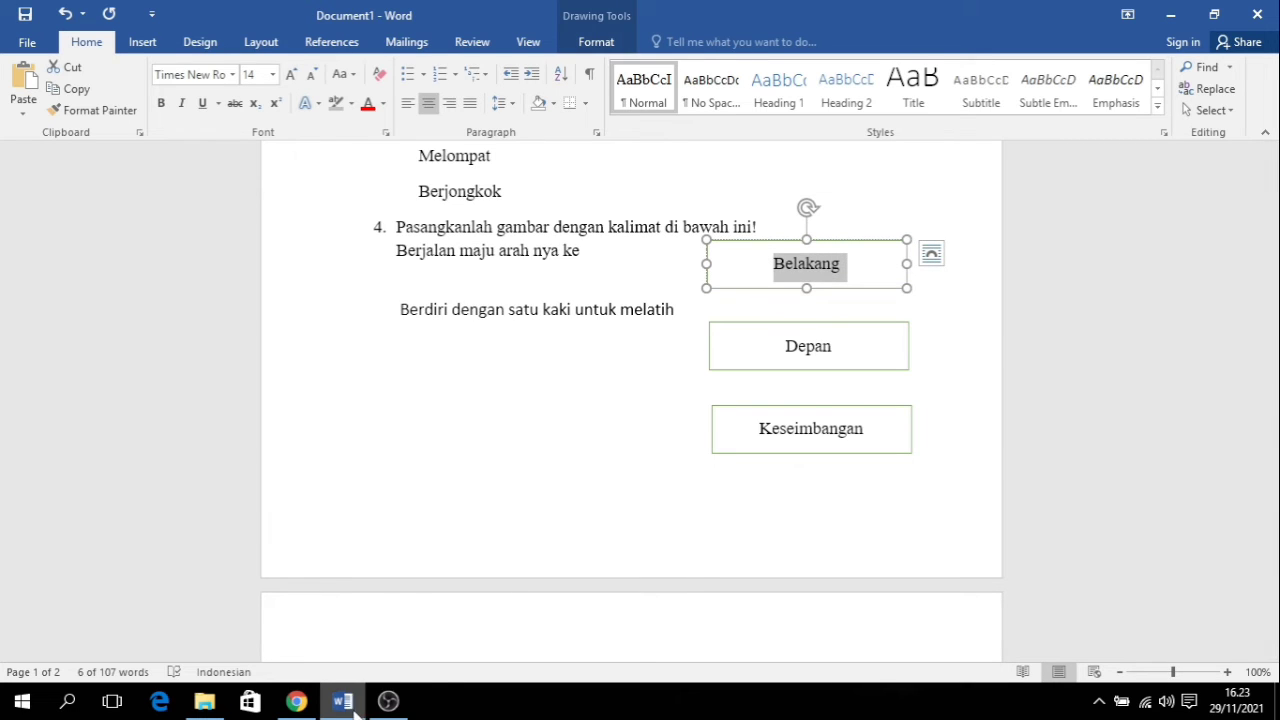
pyautogui.click(296, 701)
pyautogui.click(706, 477)
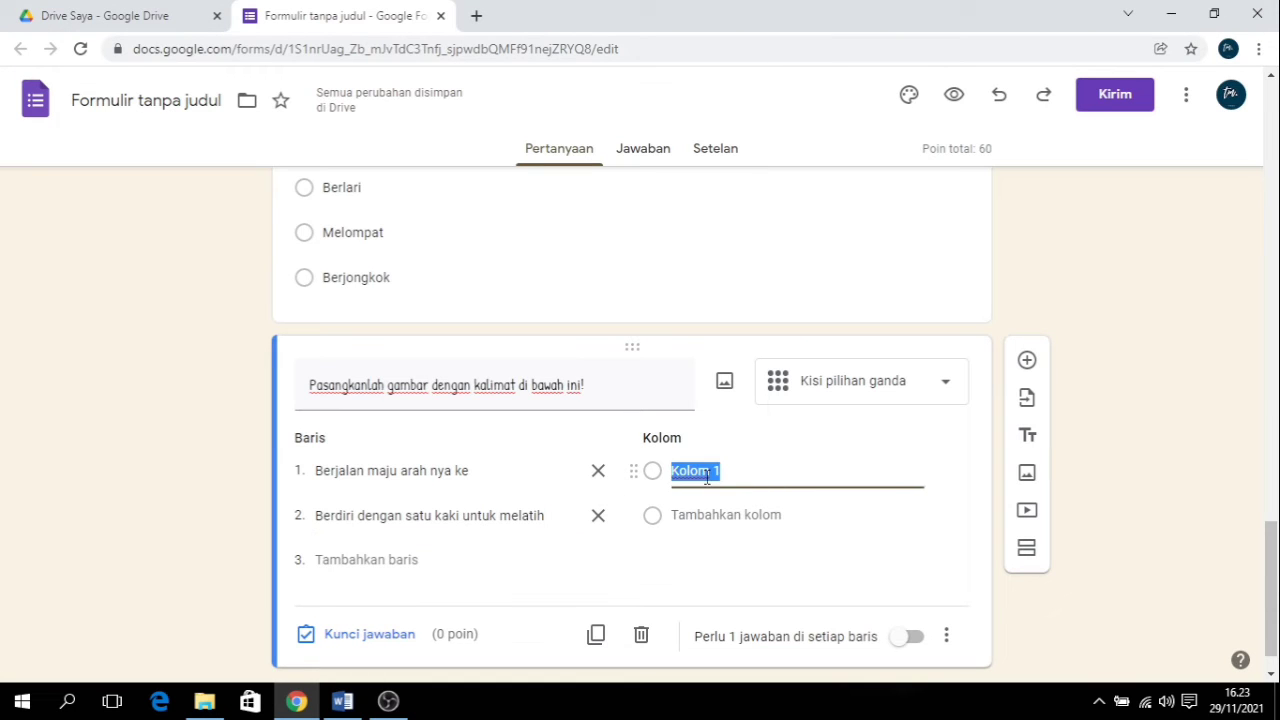
pyautogui.hotkey('ctrl', 'v')
# Step: Add "Depan" from the Word document as the second column of question 4's grid
pyautogui.click(342, 701)
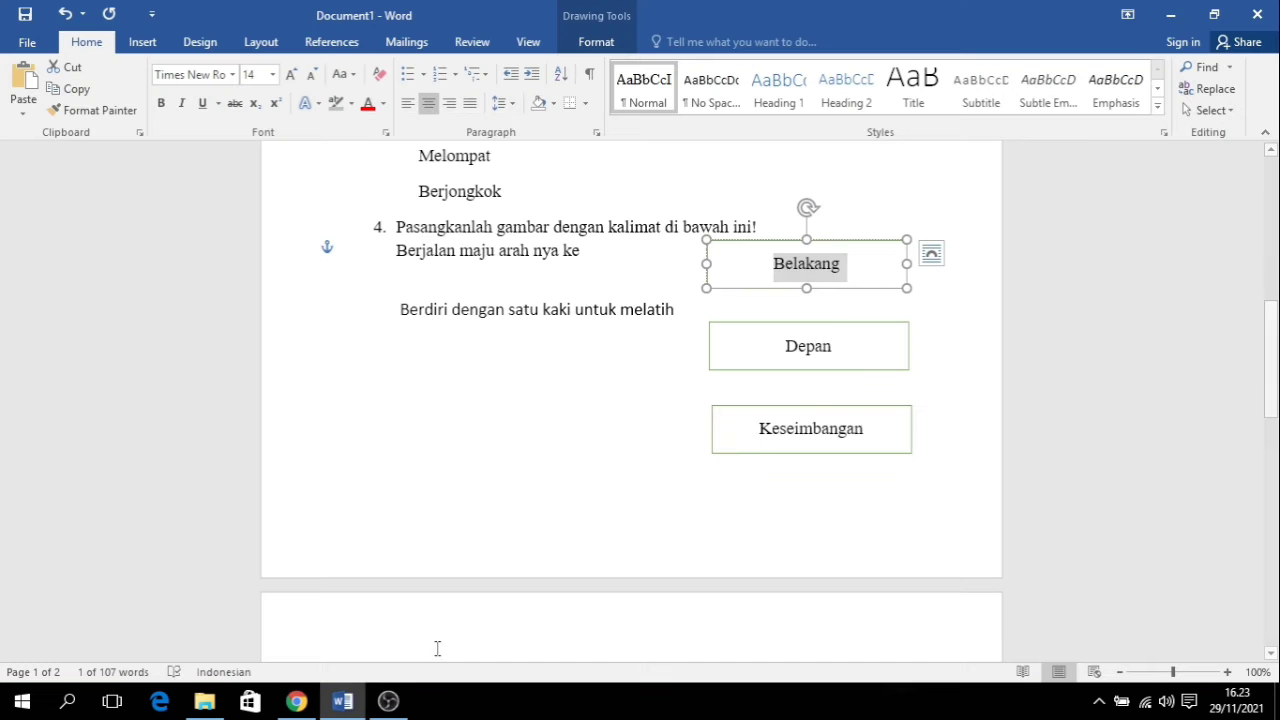
pyautogui.moveTo(835, 348); pyautogui.dragTo(784, 348)
pyautogui.hotkey('ctrl', 'c')
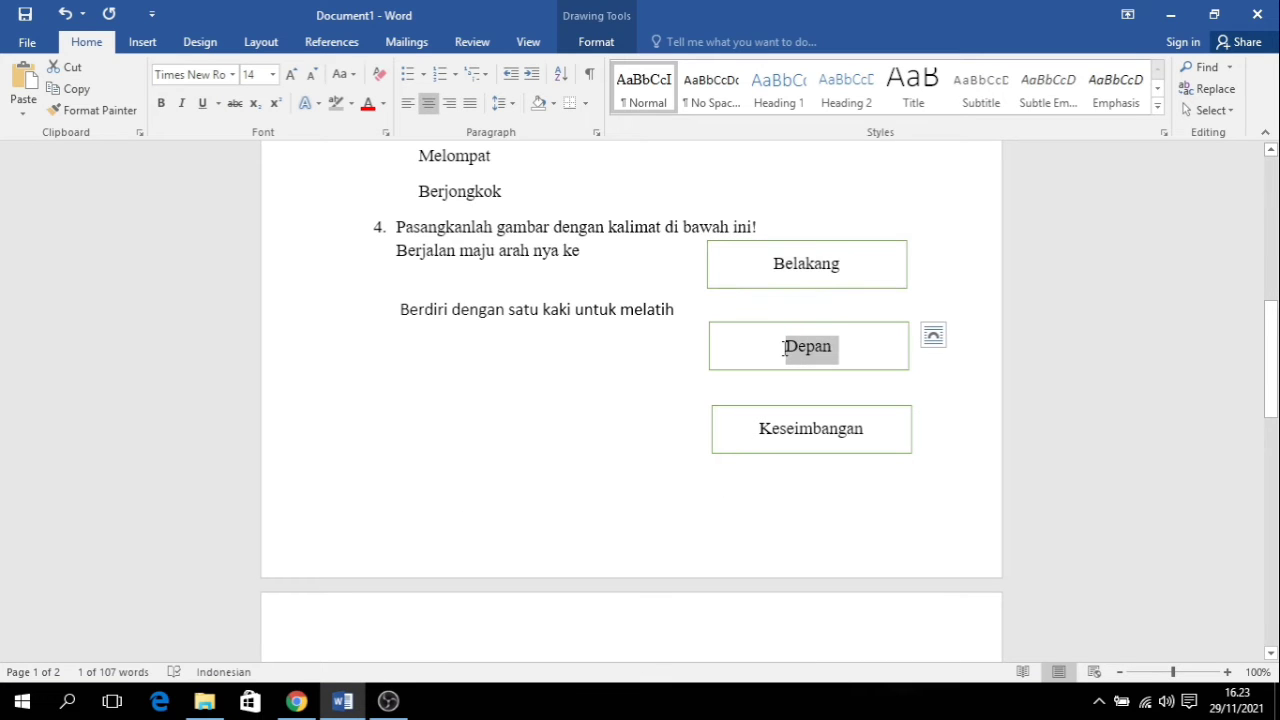
pyautogui.click(296, 701)
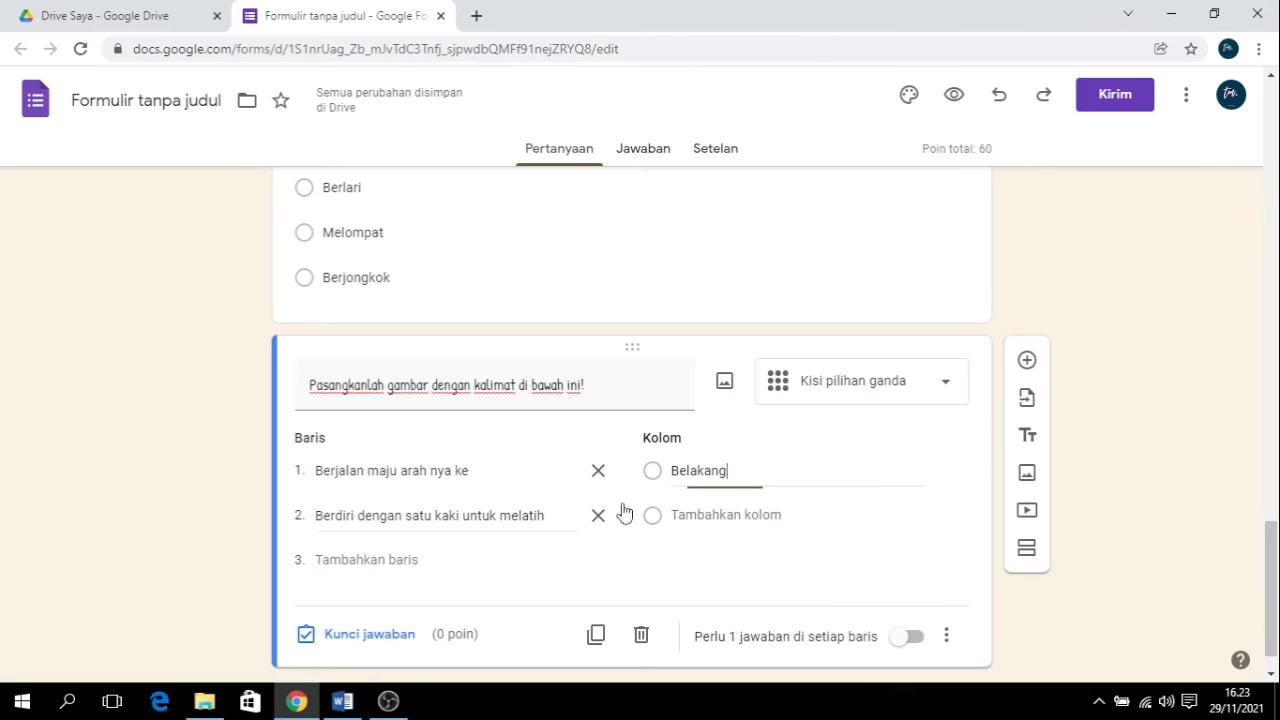
pyautogui.click(711, 514)
pyautogui.hotkey('ctrl', 'v')
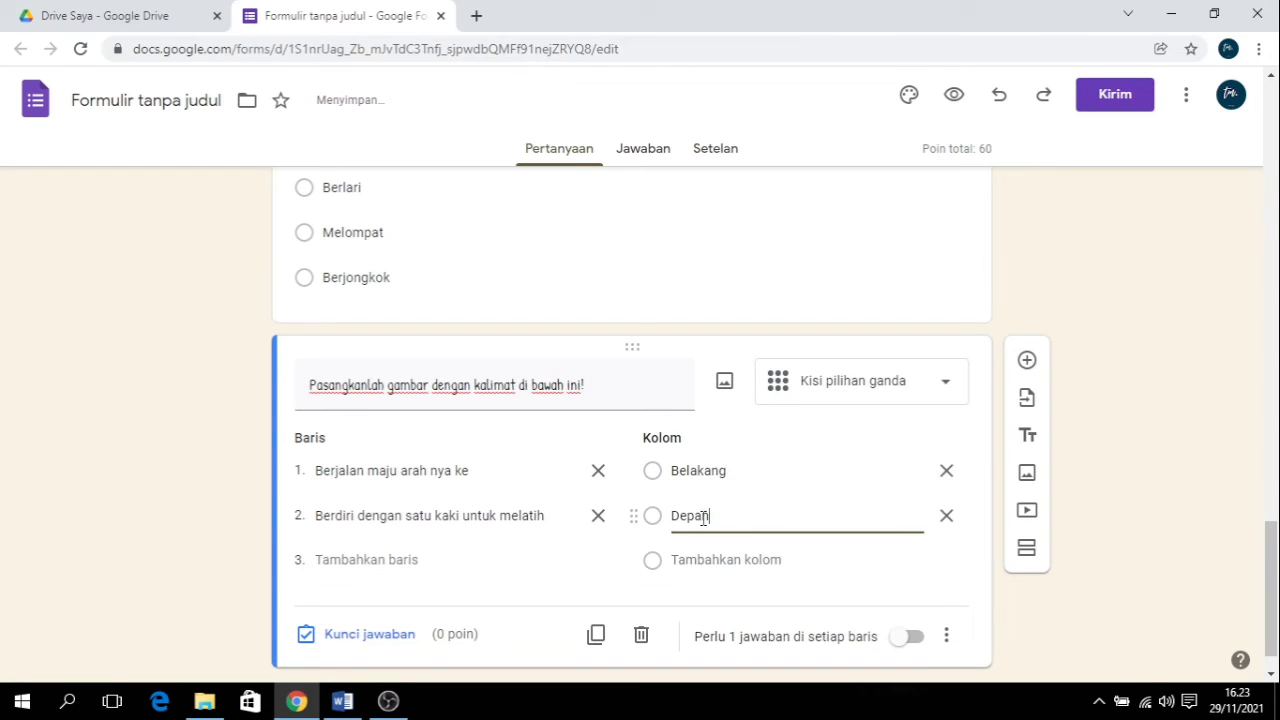
# Step: Add "Keseimbangan" from the Word document as the third column of question 4's grid
pyautogui.click(344, 701)
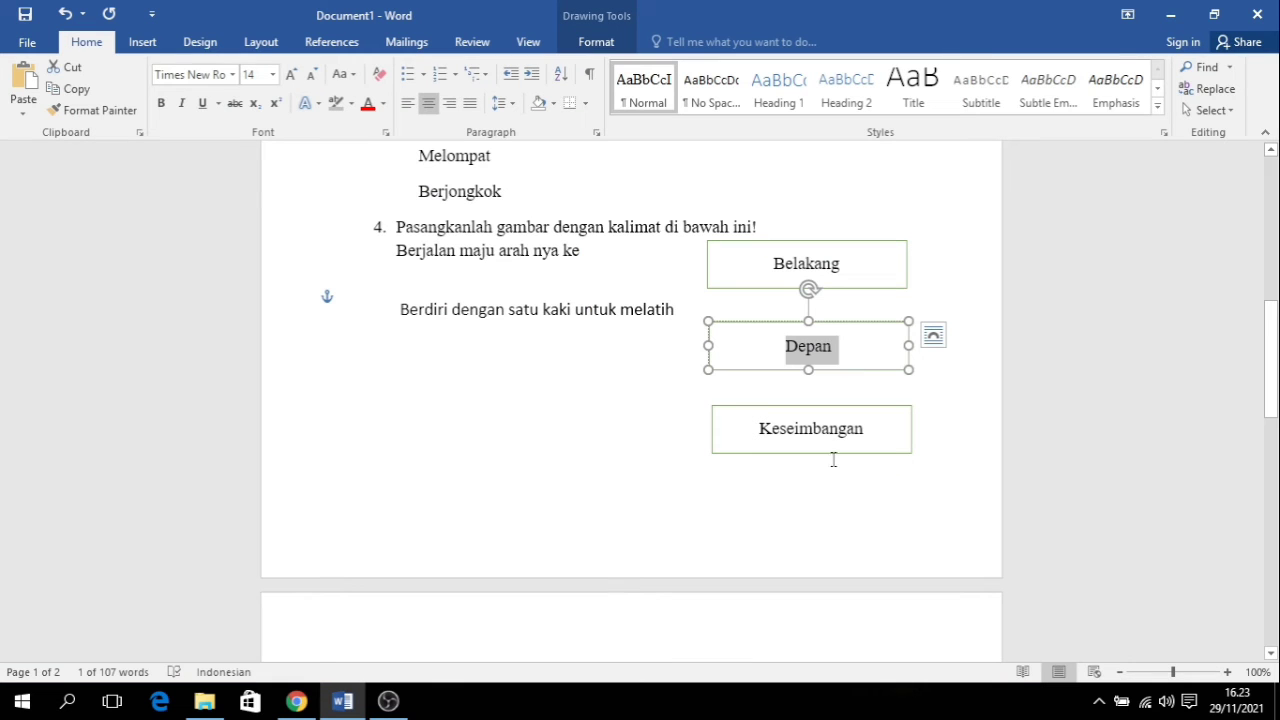
pyautogui.moveTo(866, 427); pyautogui.dragTo(760, 429)
pyautogui.hotkey('ctrl', 'c')
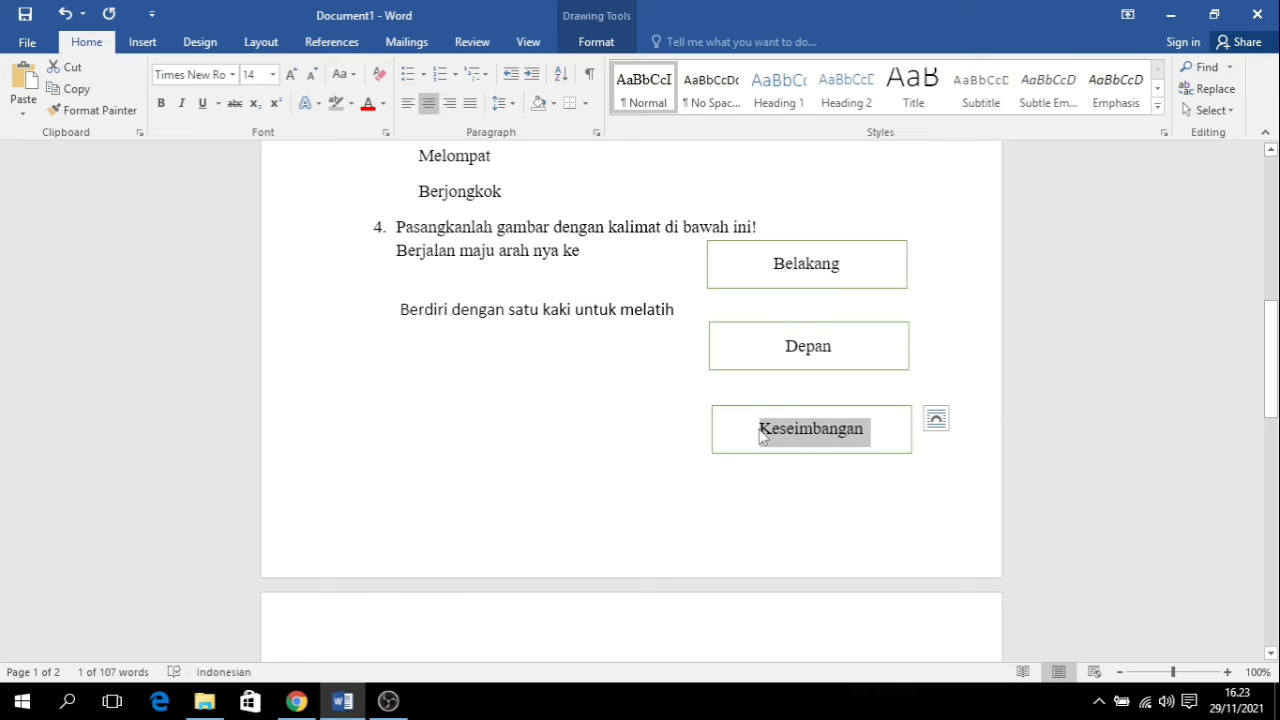
pyautogui.click(296, 701)
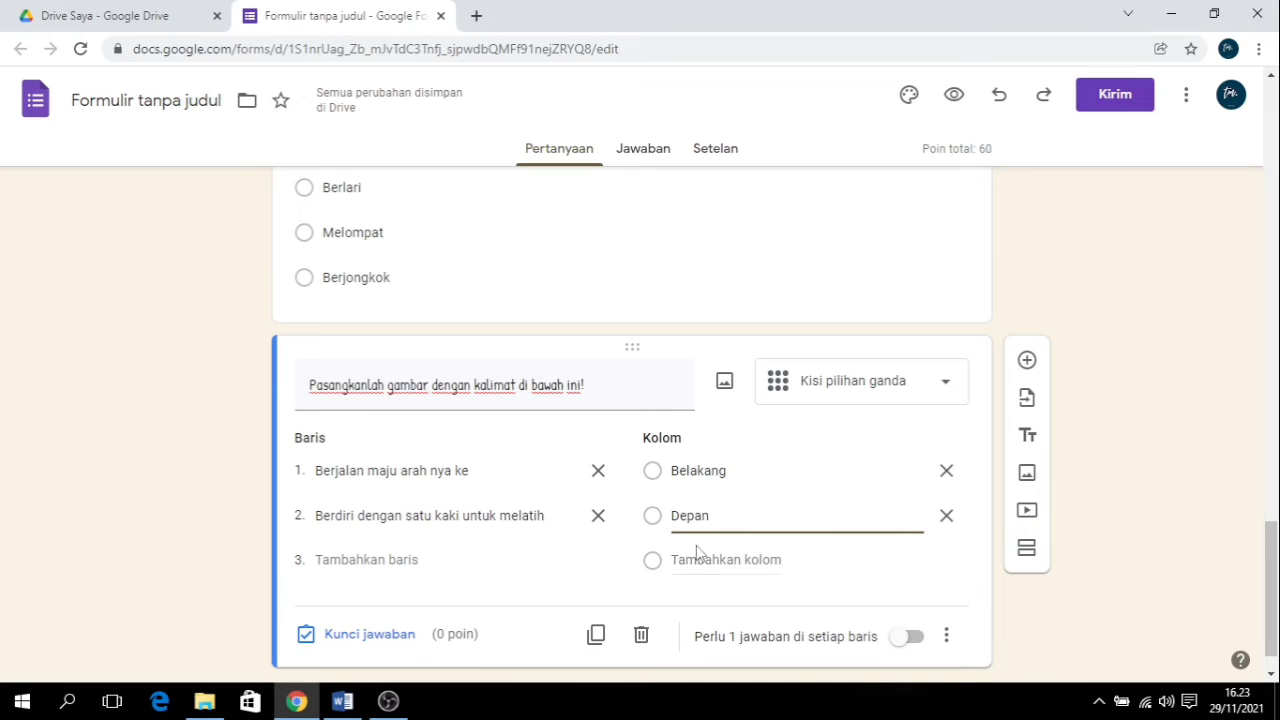
pyautogui.click(700, 559)
pyautogui.hotkey('ctrl', 'v')
pyautogui.scroll(-1, 672, 495)
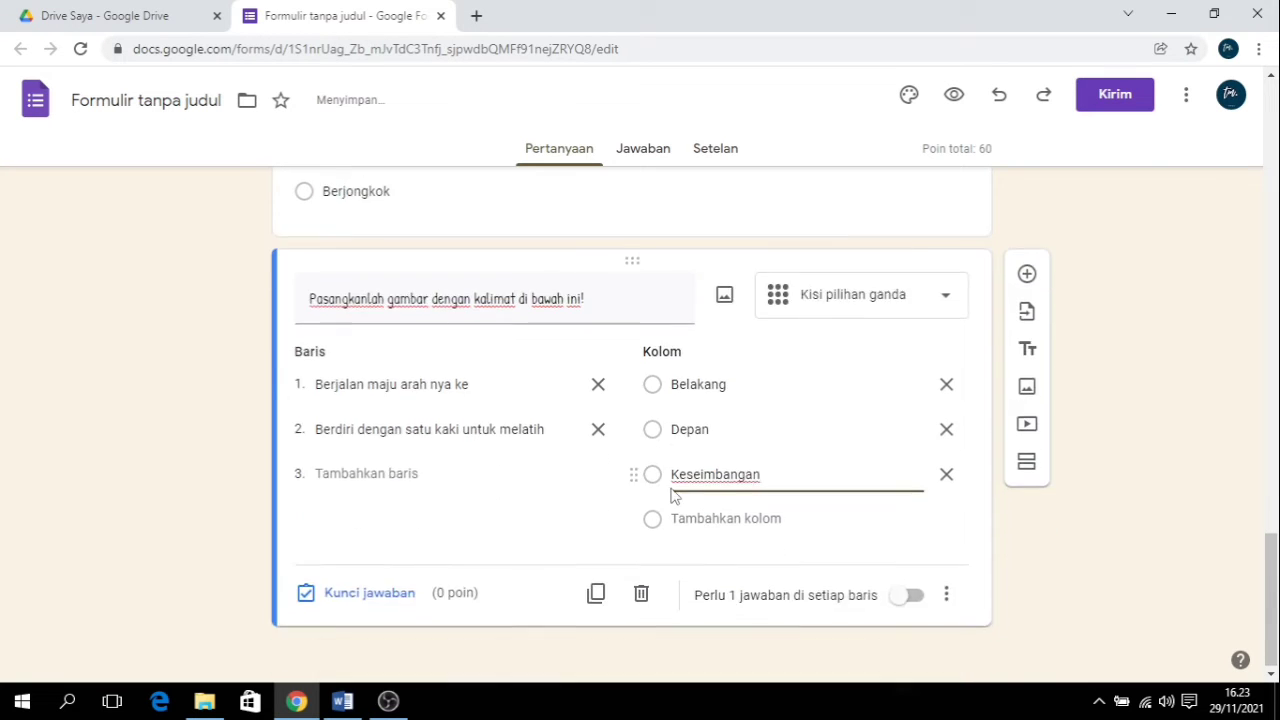
# Step: Set question 4's answer key to Depan for the first row and Keseimbangan for the second, 10 points each
pyautogui.click(380, 595)
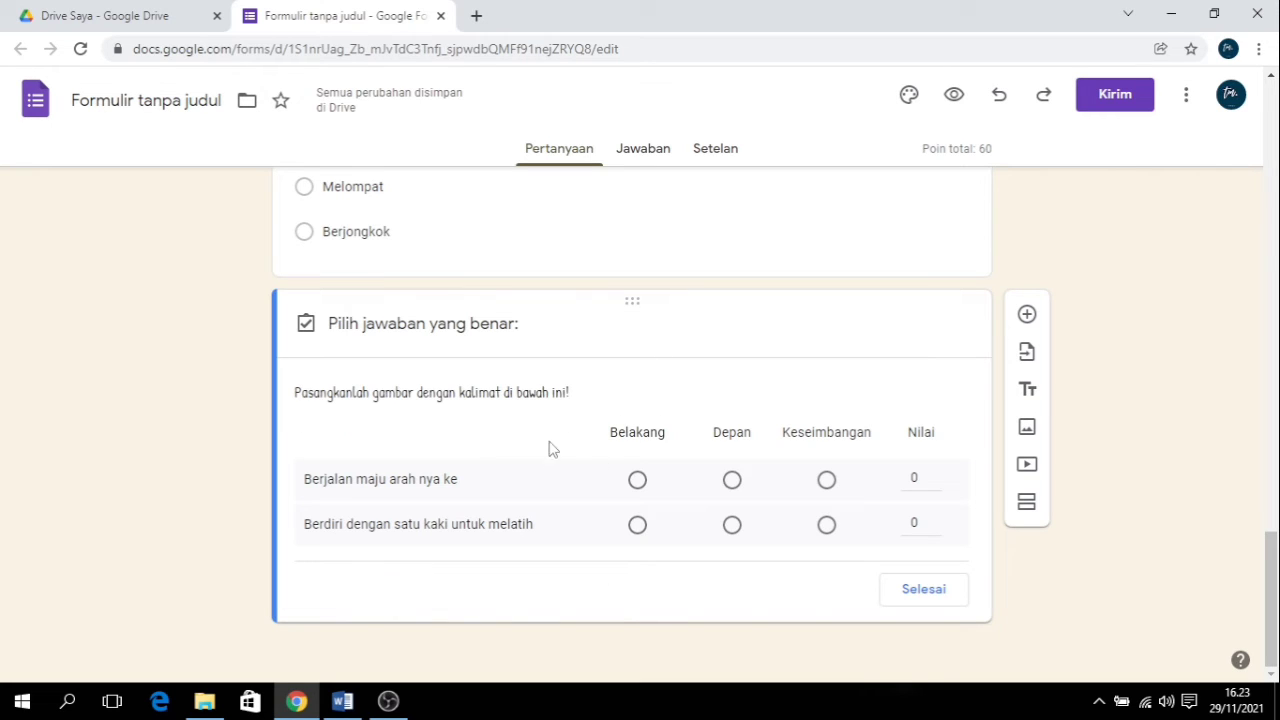
pyautogui.click(733, 481)
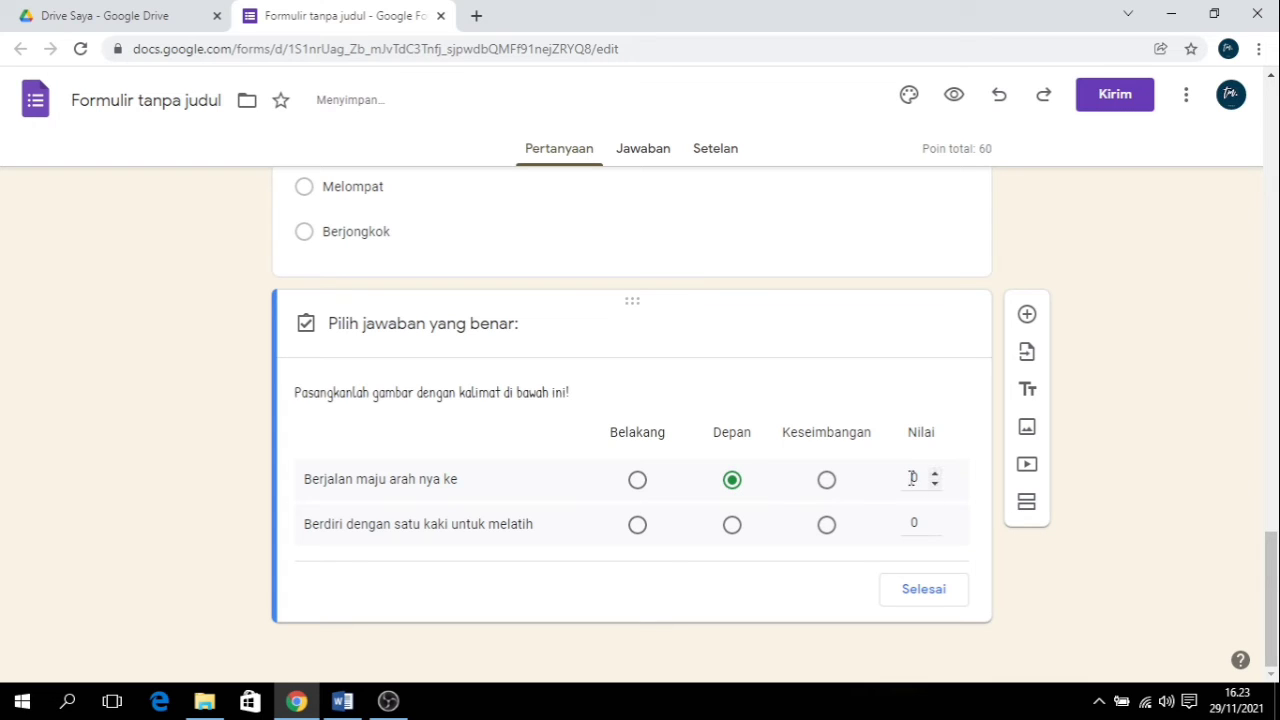
pyautogui.write('4')
pyautogui.write('0')
pyautogui.click(827, 525)
pyautogui.write('10')
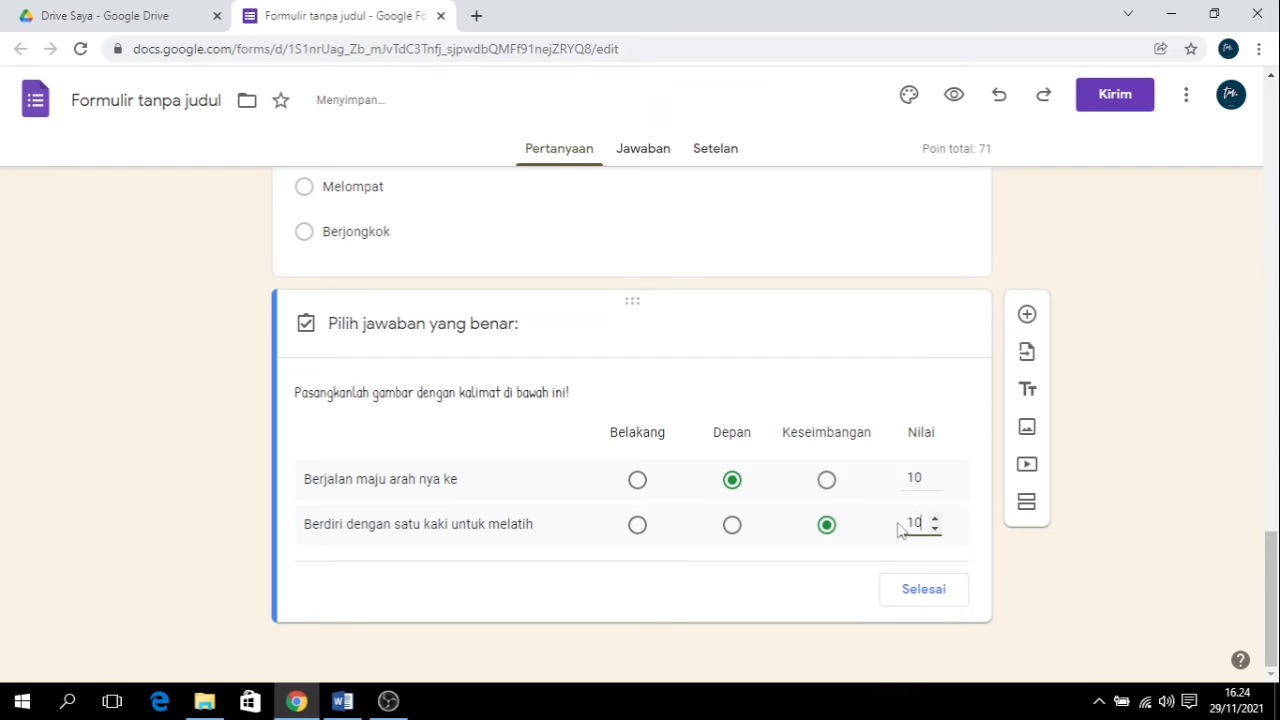
pyautogui.click(914, 592)
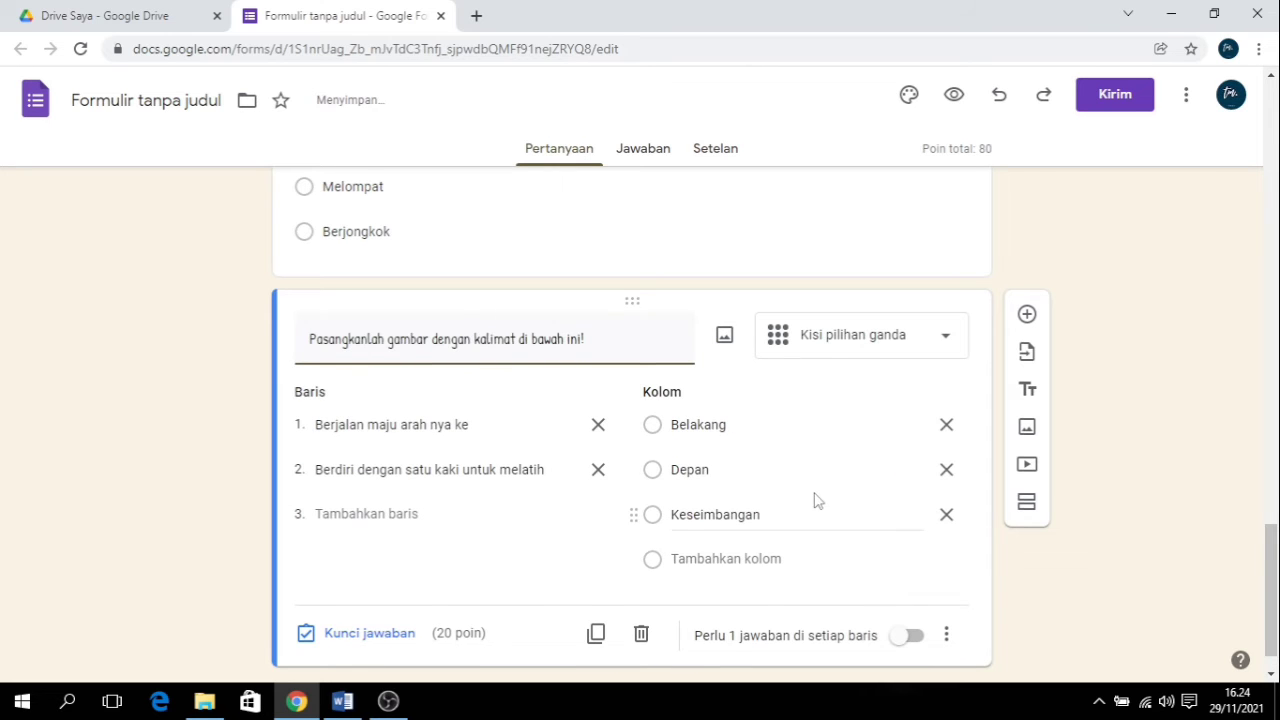
# Step: Add a fifth question and copy "Gambar disamping menunjukkan siswa sedang bermain . ." from Word as its text
pyautogui.click(1027, 270)
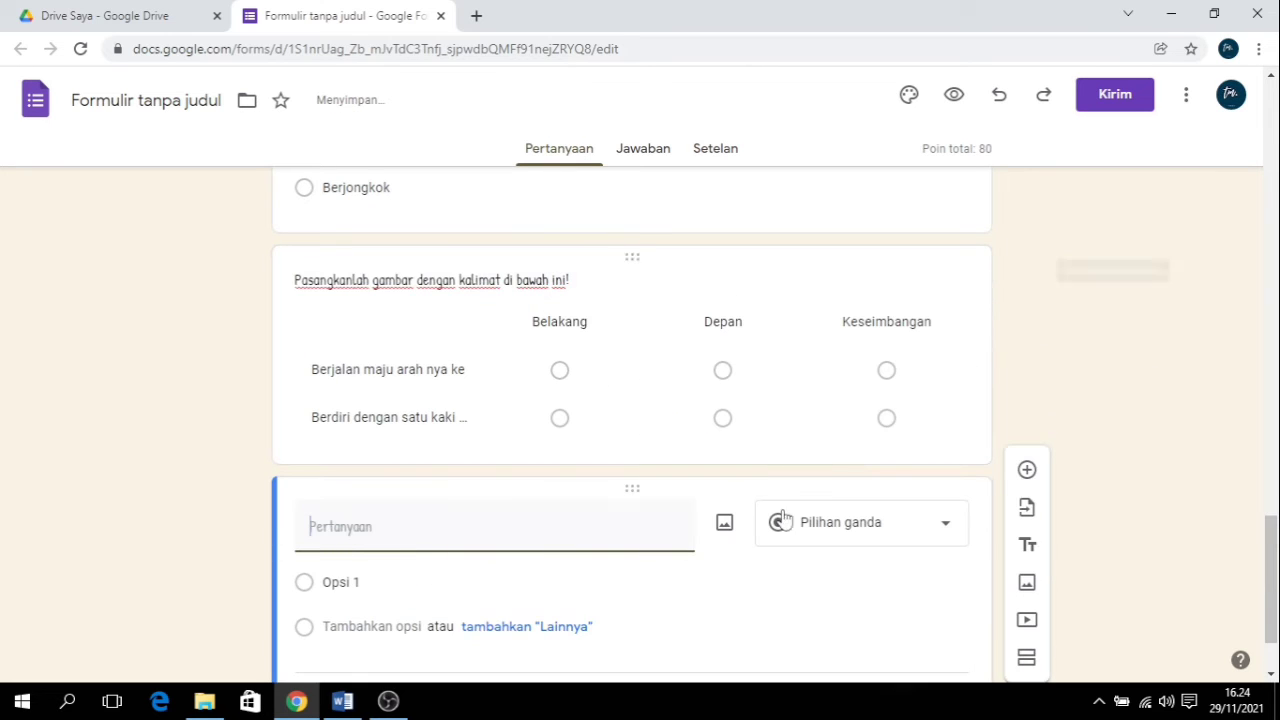
pyautogui.click(342, 701)
pyautogui.scroll(-6, 460, 495)
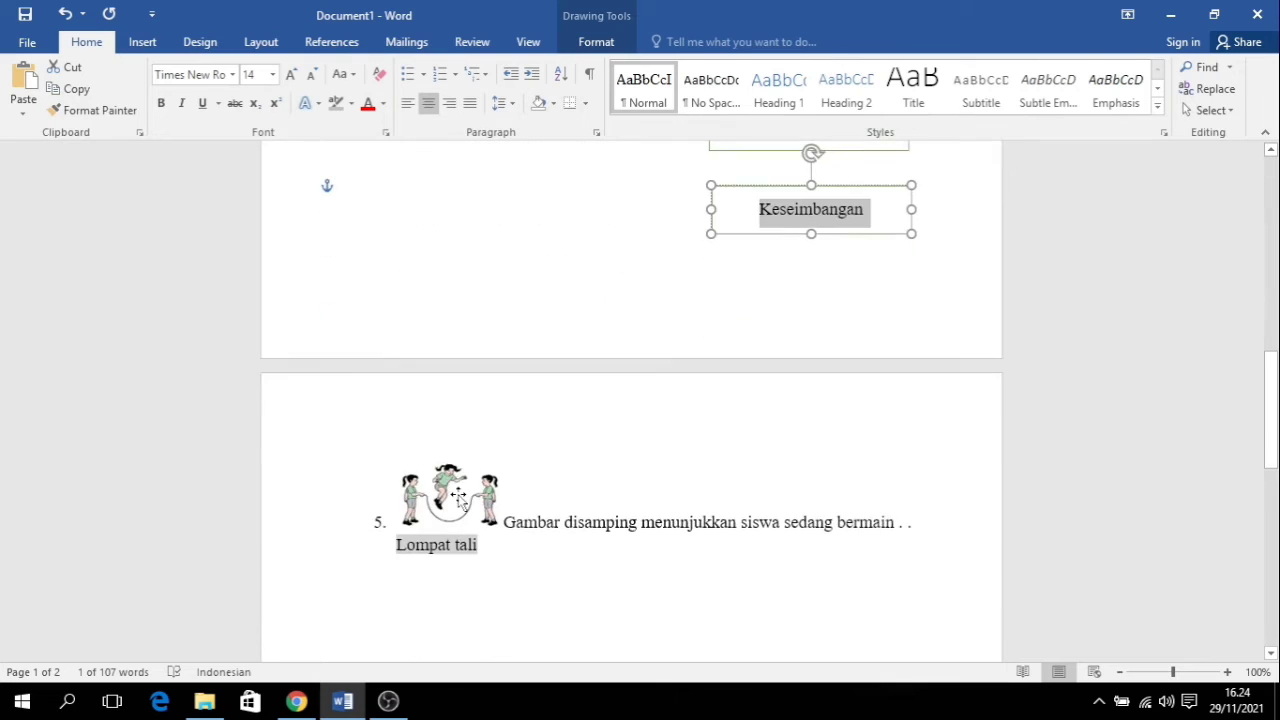
pyautogui.click(493, 492)
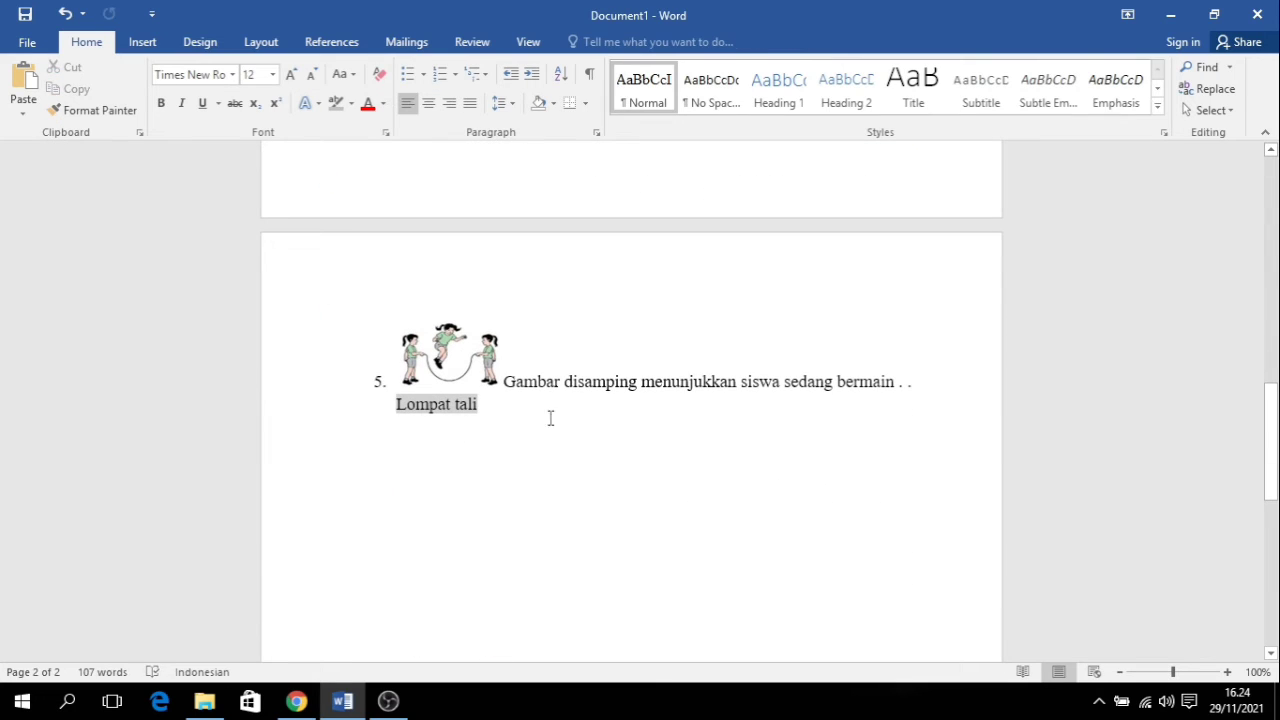
pyautogui.moveTo(505, 382); pyautogui.dragTo(926, 378)
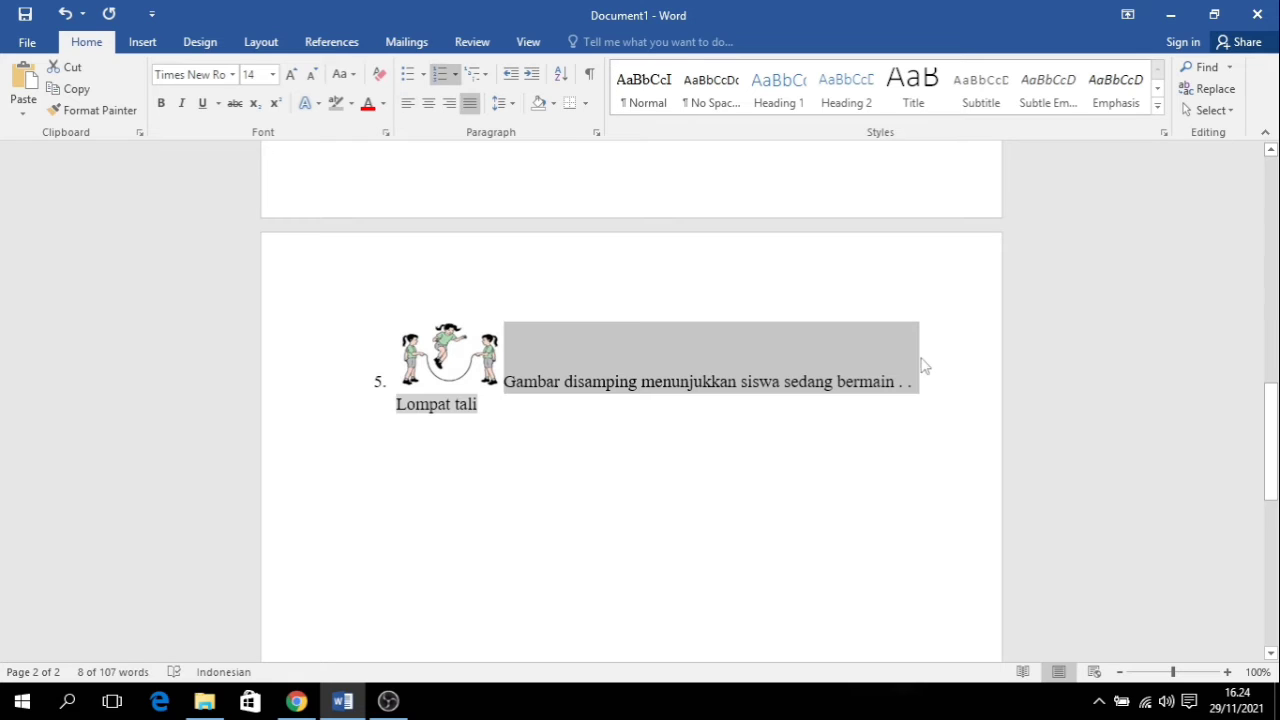
pyautogui.click(890, 427)
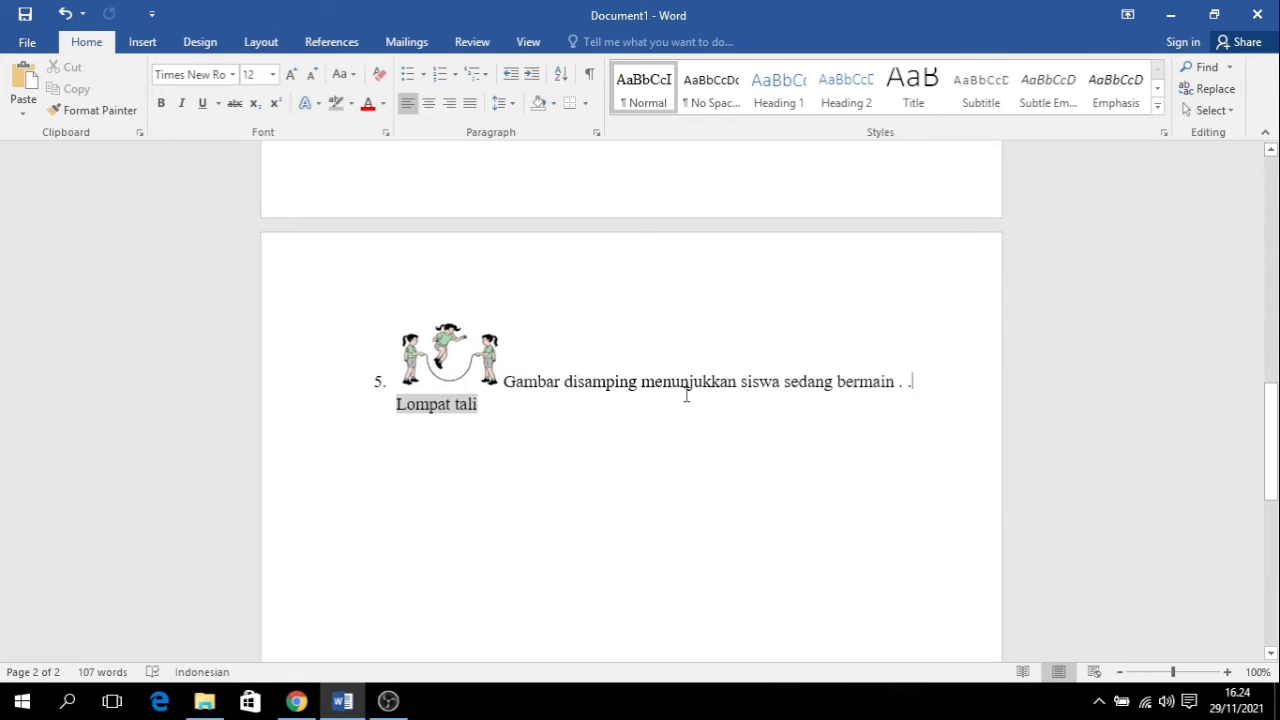
pyautogui.moveTo(912, 382); pyautogui.dragTo(507, 383)
pyautogui.hotkey('ctrl', 'c')
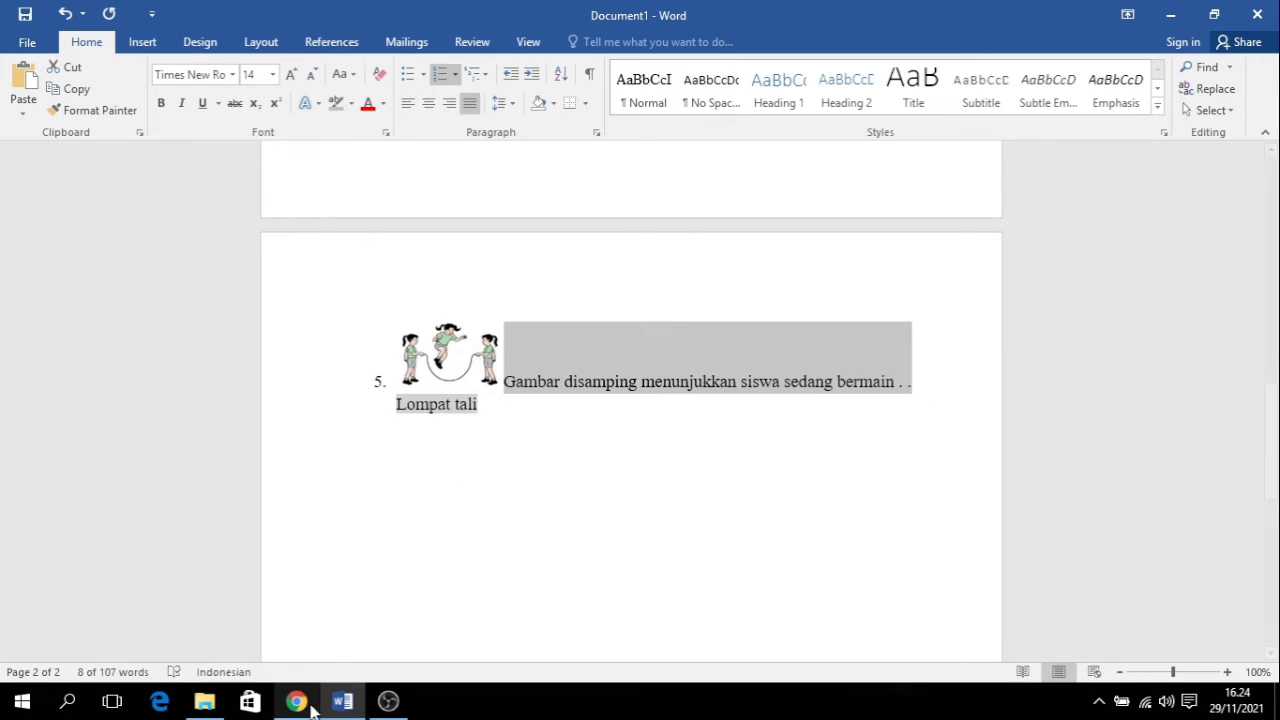
pyautogui.click(296, 701)
pyautogui.click(447, 525)
pyautogui.hotkey('ctrl', 'v')
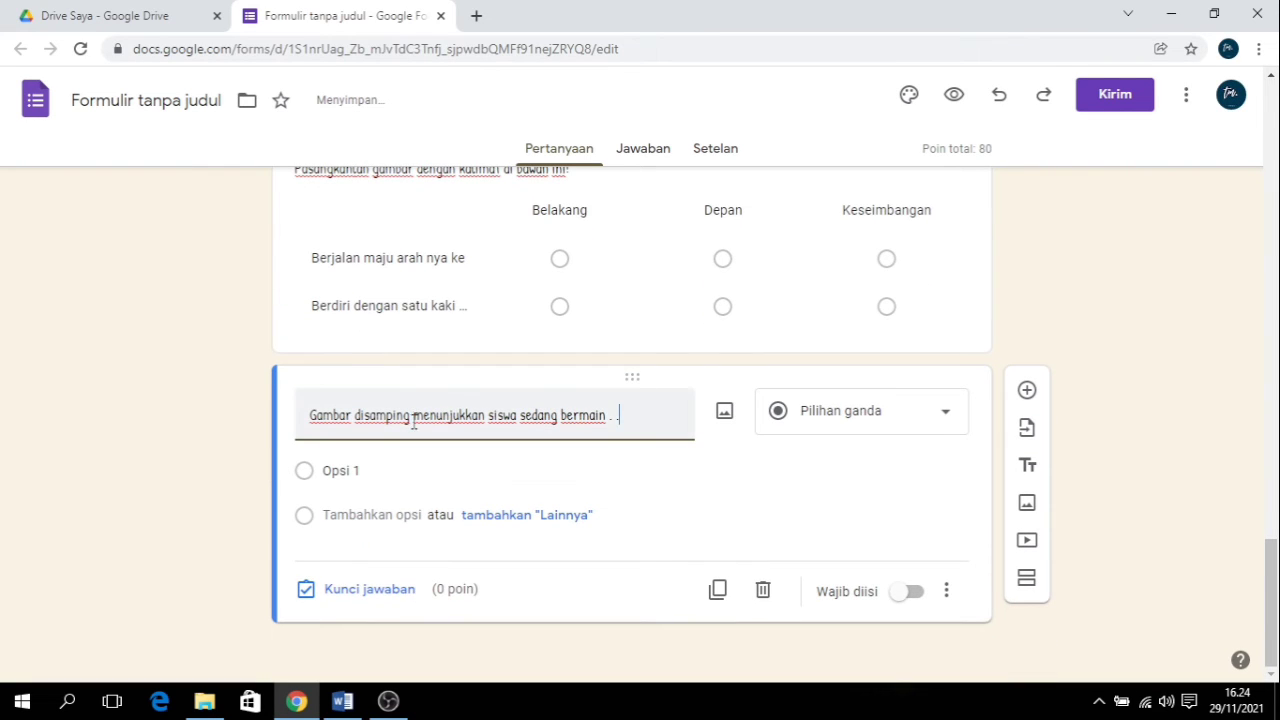
# Step: Replace "disamping" with "dibawah ini" in the fifth question's text
pyautogui.click(410, 420)
pyautogui.press('BackSpace')
pyautogui.press('BackSpace')
pyautogui.press('BackSpace')
pyautogui.press('BackSpace')
pyautogui.press('BackSpace')
pyautogui.press('BackSpace')
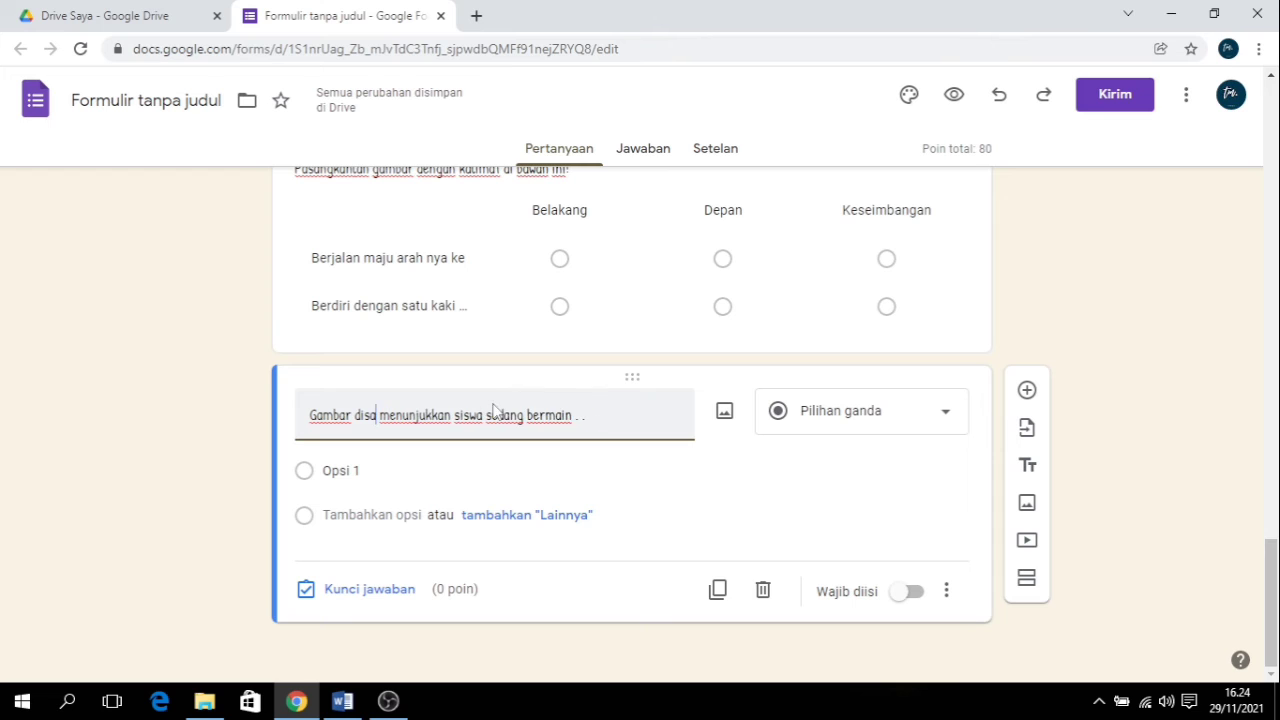
pyautogui.press('BackSpace')
pyautogui.write('bawah')
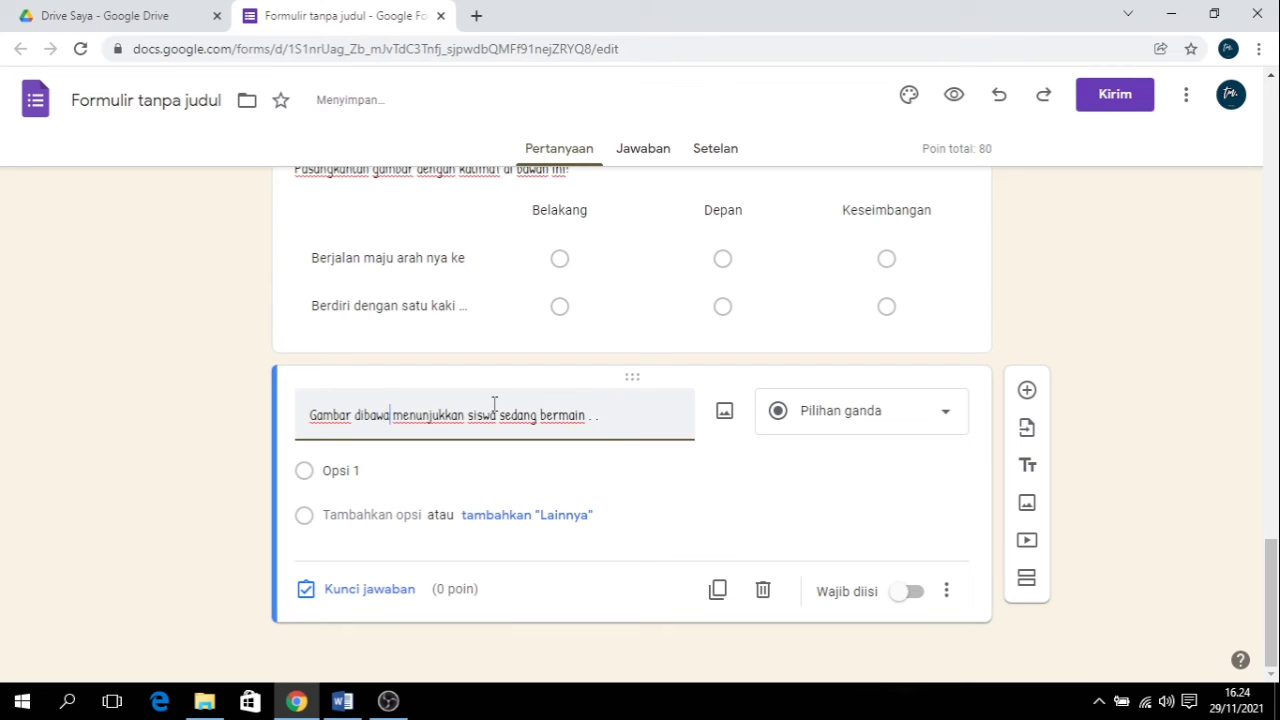
pyautogui.write(' ini')
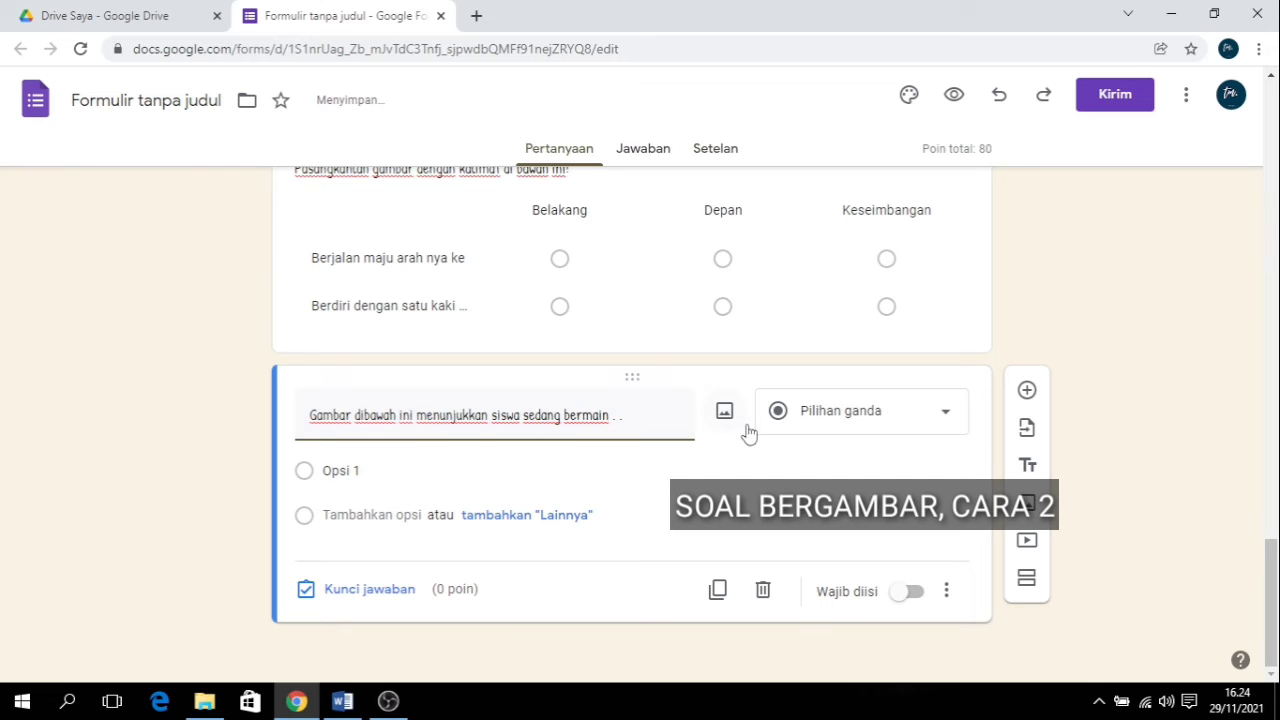
# Step: Save the rope-jumping picture from the Word document as a JPEG named 1 in the Documents folder
pyautogui.click(342, 701)
pyautogui.click(432, 348)
pyautogui.rightClick(440, 345)
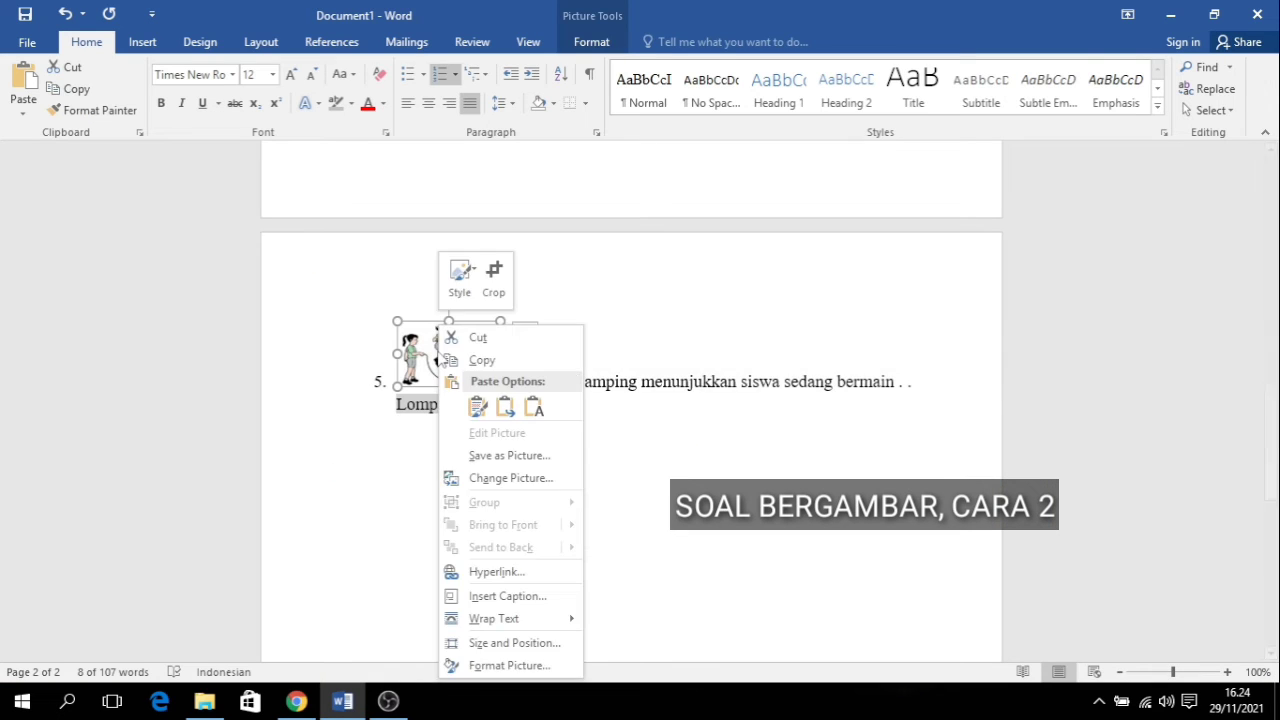
pyautogui.click(509, 455)
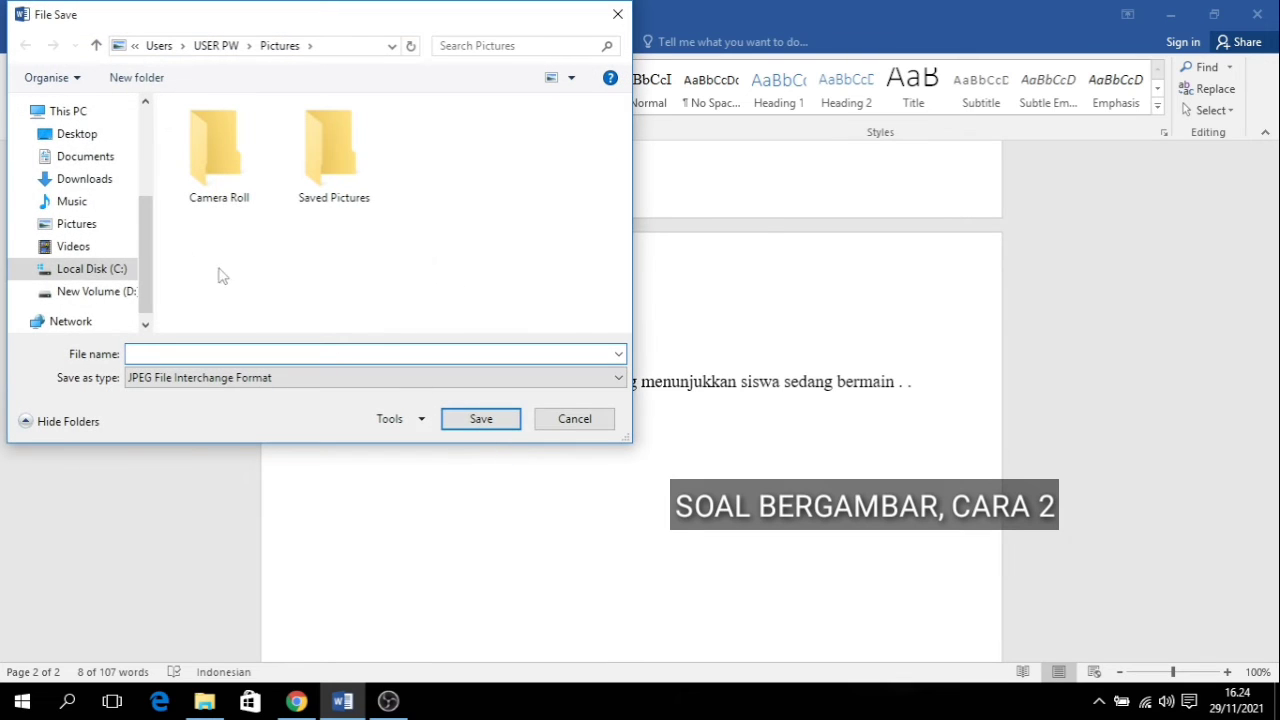
pyautogui.click(82, 163)
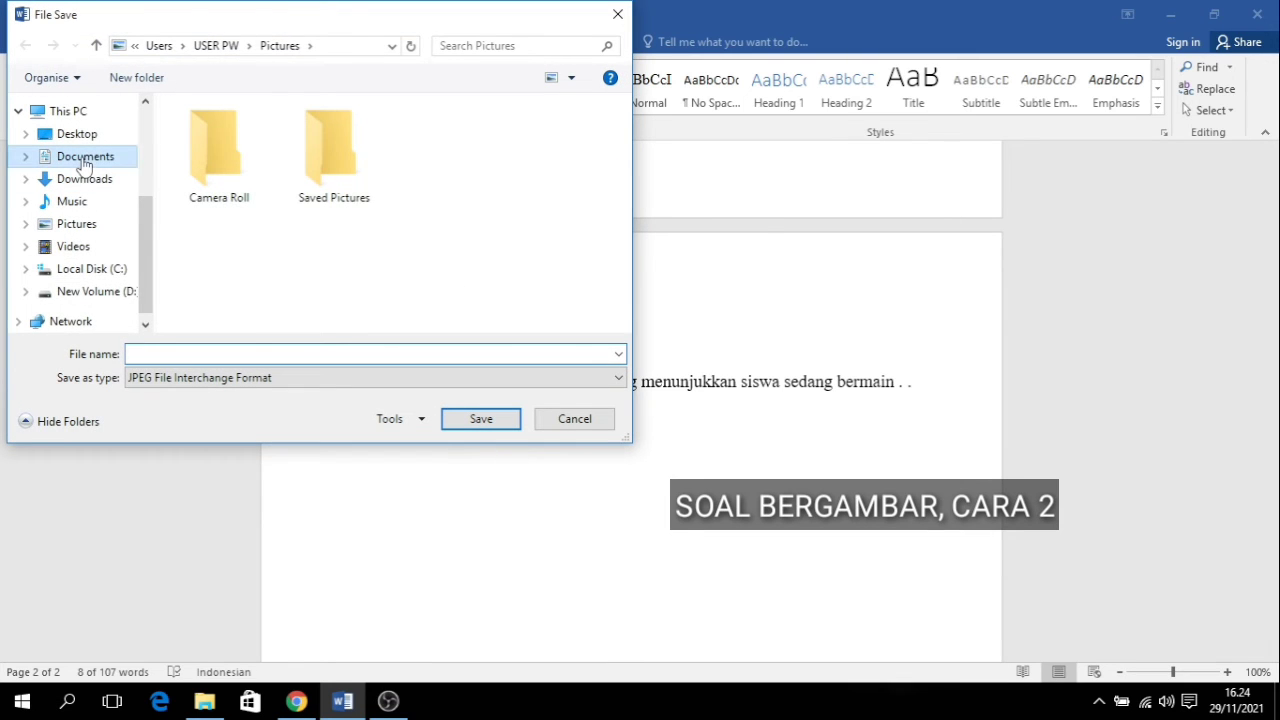
pyautogui.click(215, 356)
pyautogui.write('1')
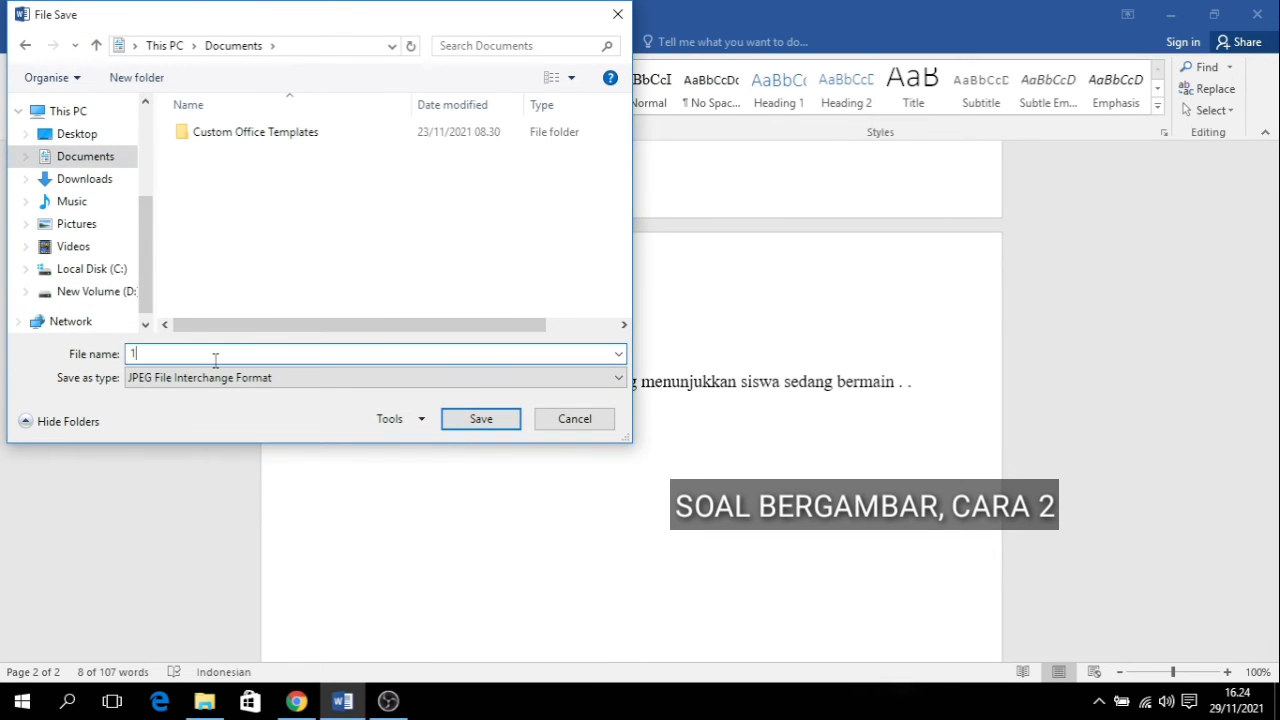
pyautogui.click(470, 421)
# Step: Upload image 1 from the Documents folder into the fifth question in the form
pyautogui.click(296, 701)
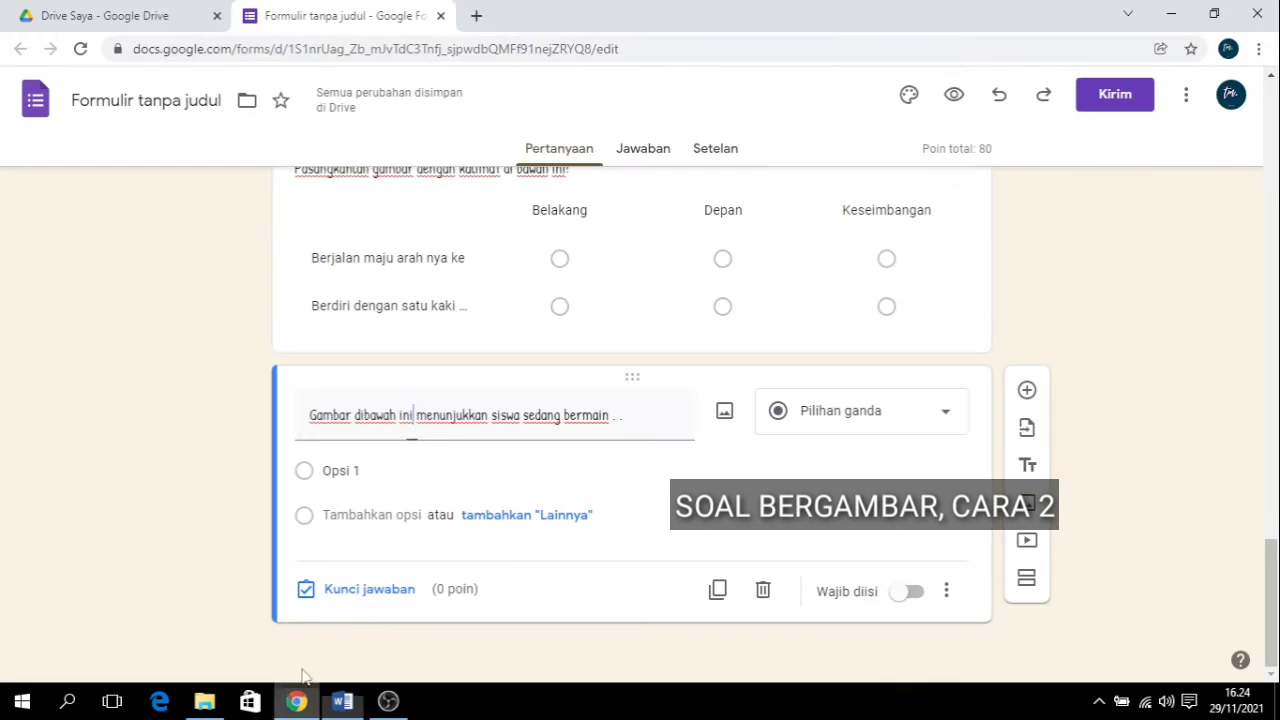
pyautogui.click(724, 414)
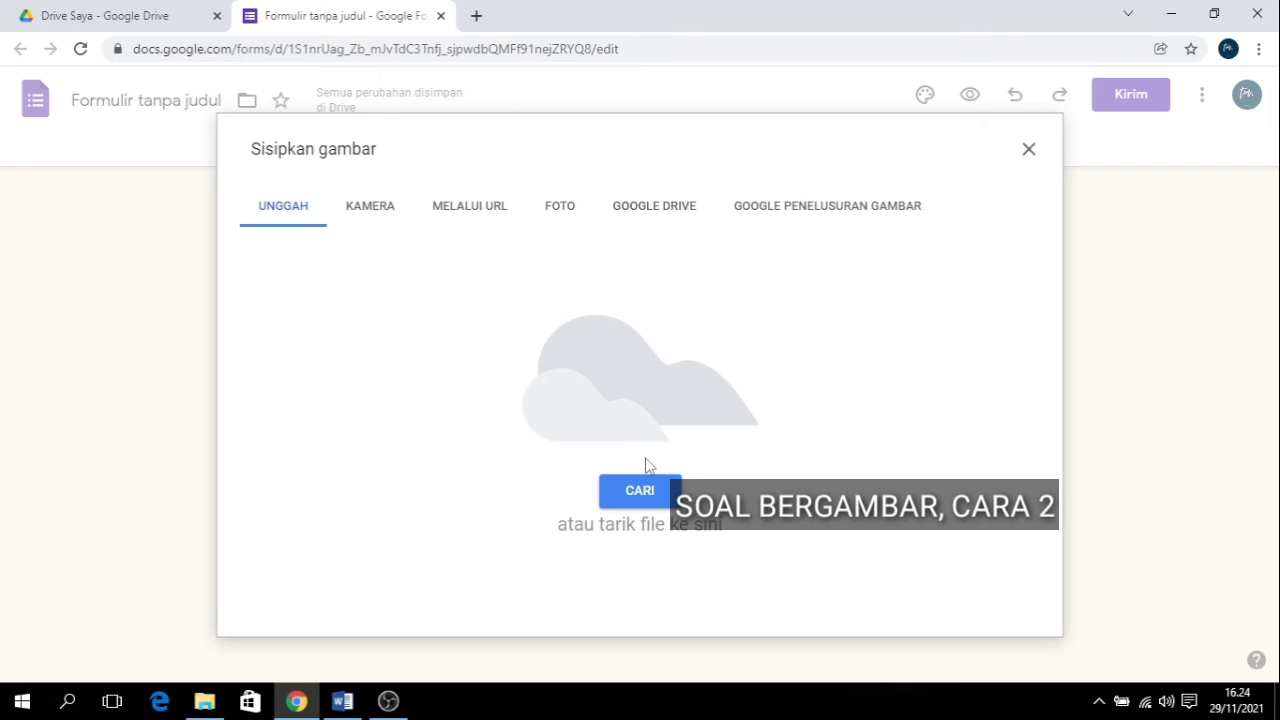
pyautogui.click(650, 490)
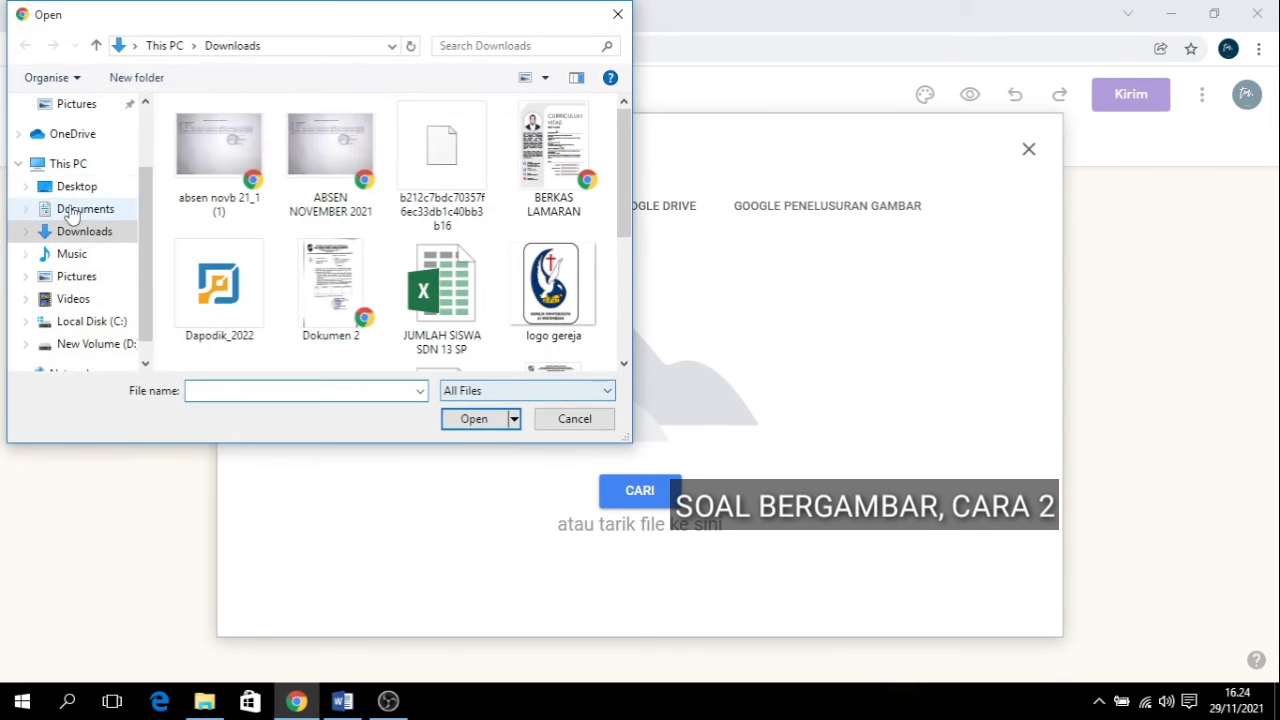
pyautogui.click(115, 215)
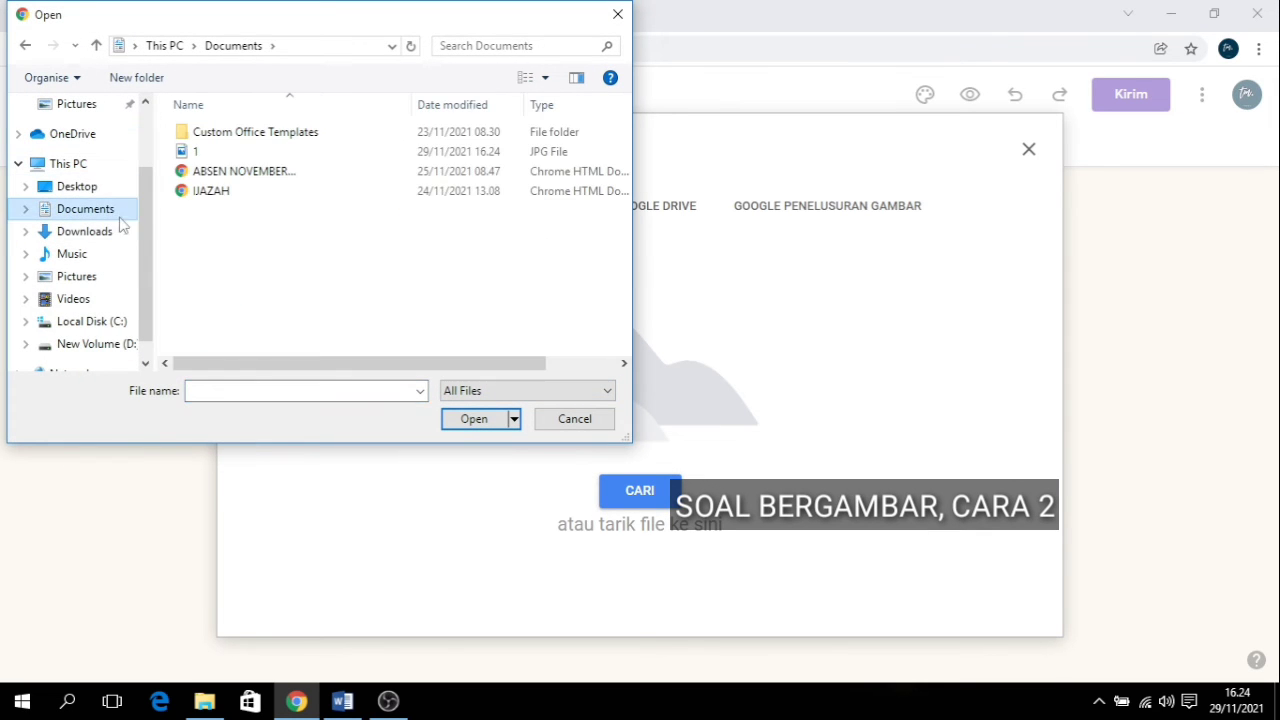
pyautogui.click(218, 152)
pyautogui.click(474, 419)
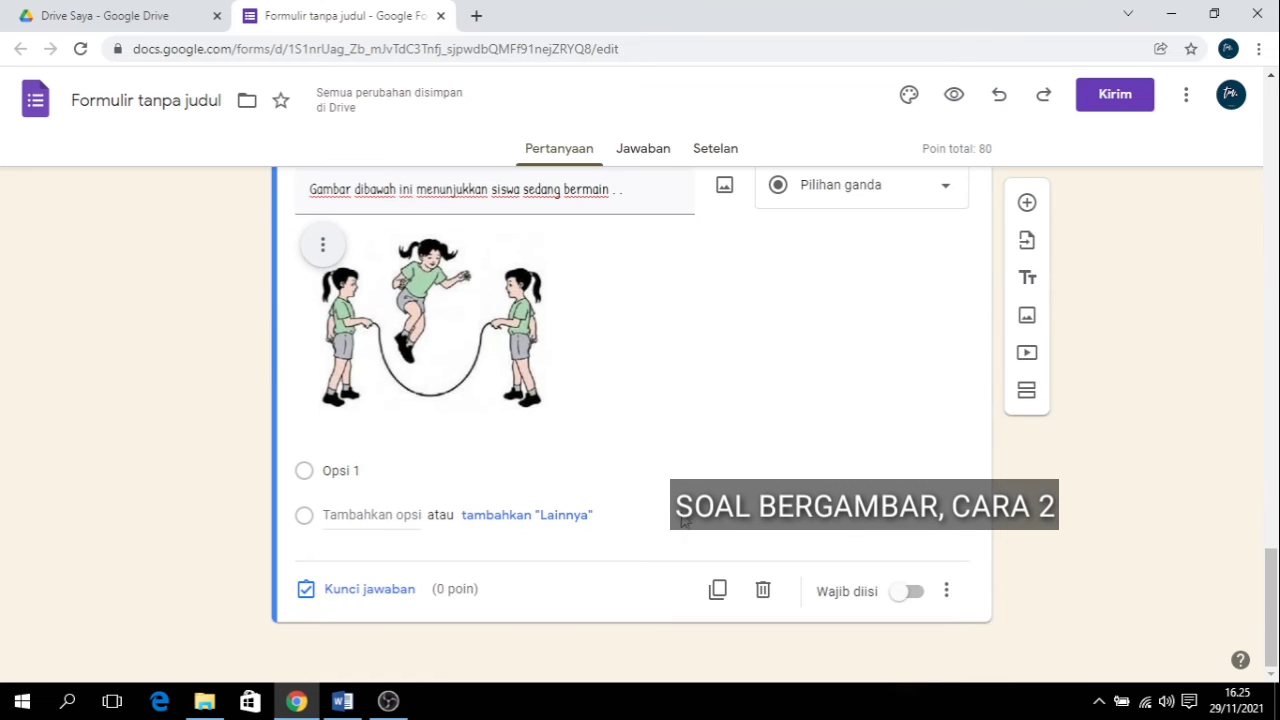
# Step: Copy "Gambar disamping menunjukkan siswa sedang bermain ." from Word and append it after "bermain." in the fifth question's text
pyautogui.click(342, 701)
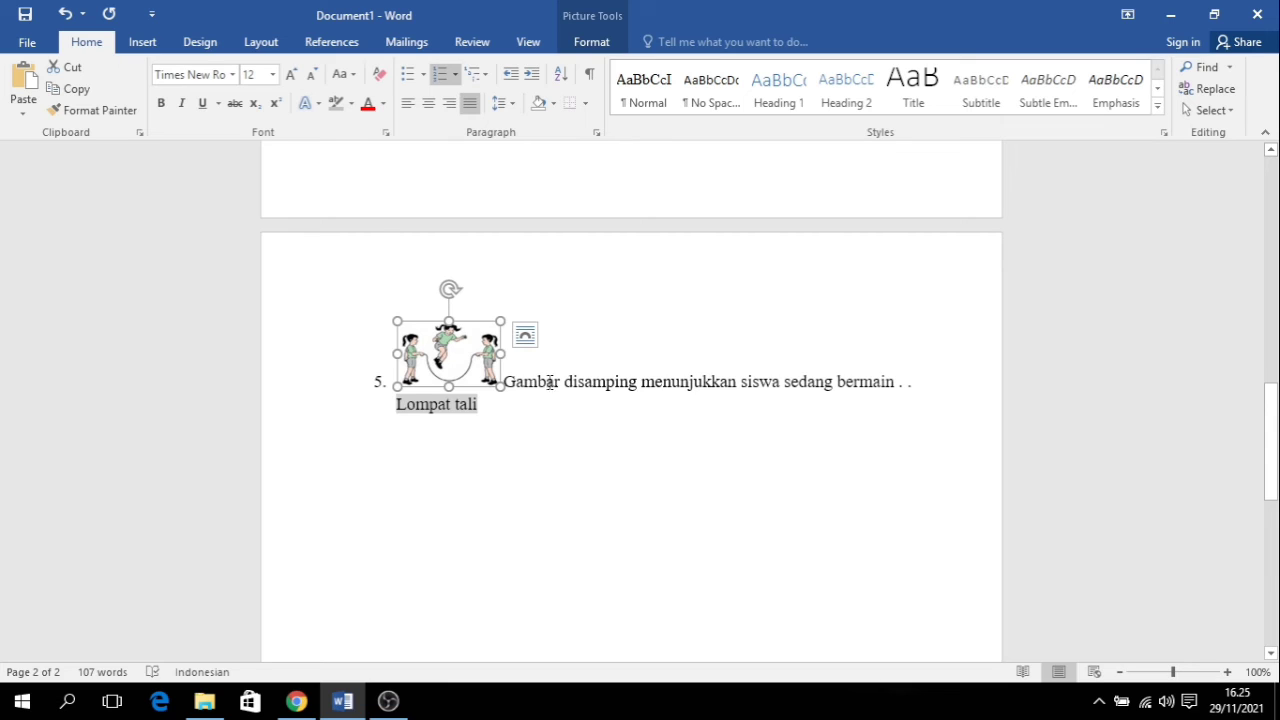
pyautogui.moveTo(508, 386); pyautogui.dragTo(909, 361)
pyautogui.hotkey('ctrl', 'c')
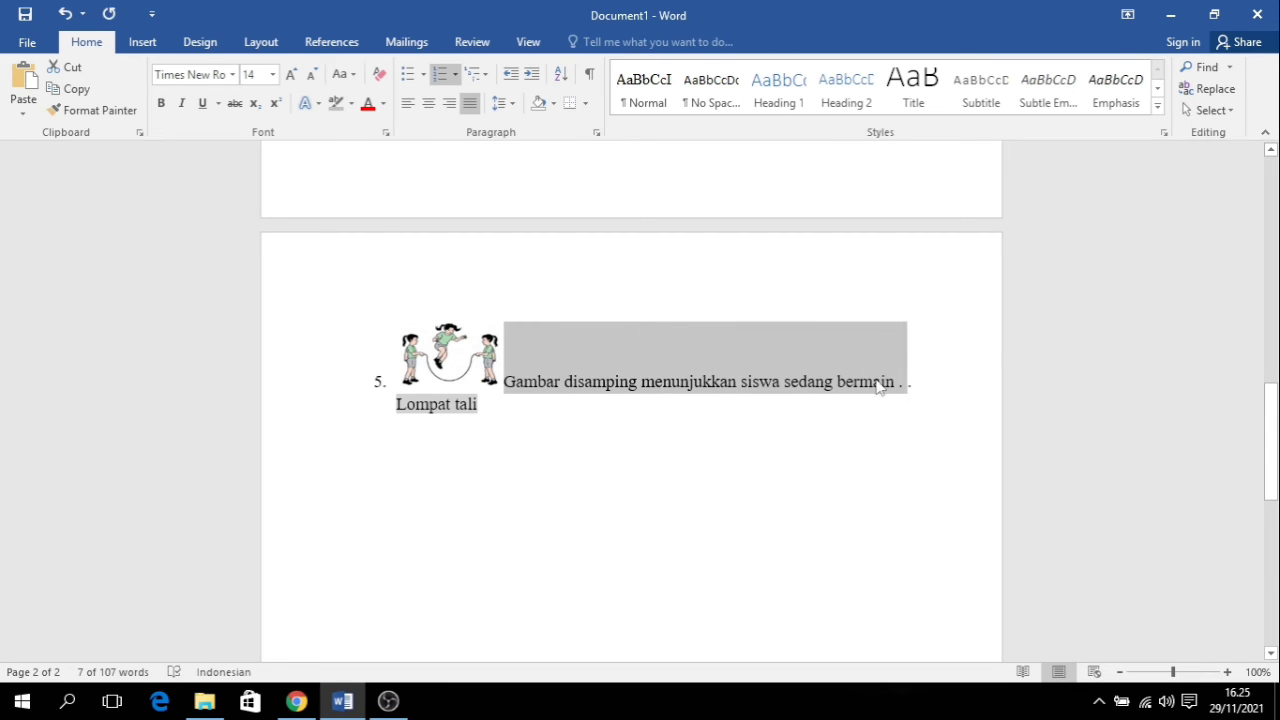
pyautogui.click(298, 705)
pyautogui.scroll(2, 560, 450)
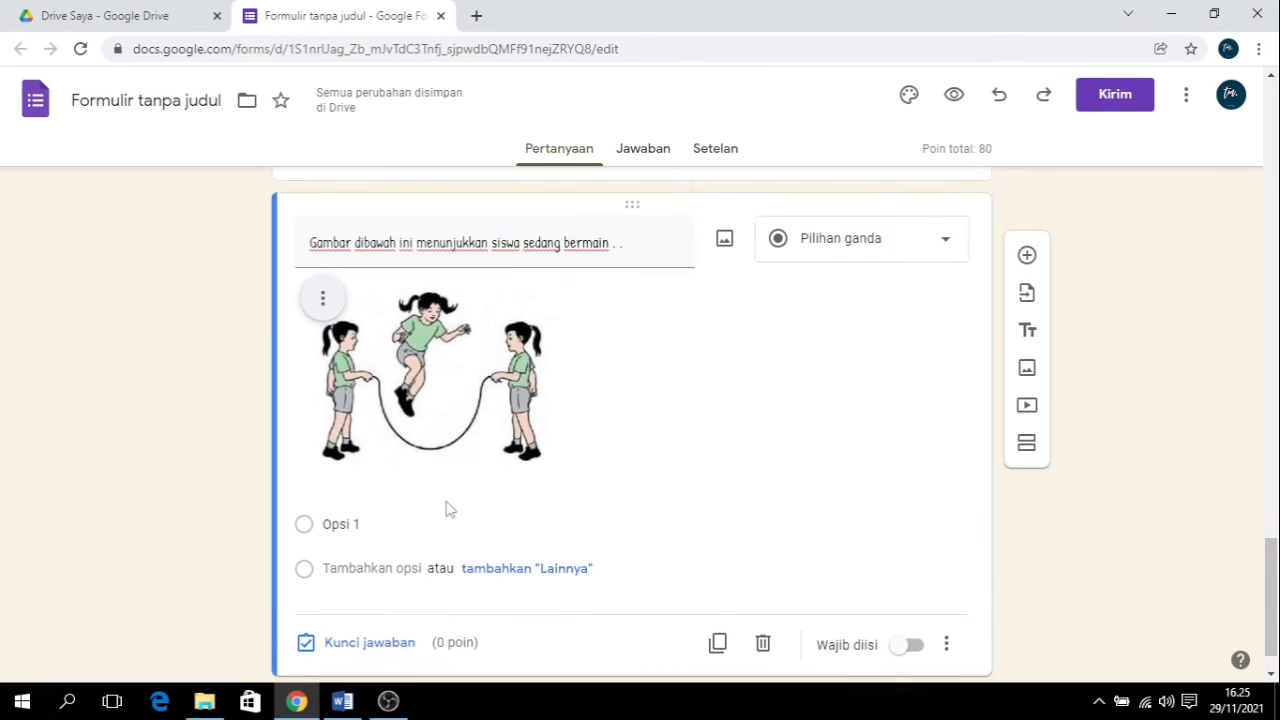
pyautogui.tripleClick(637, 385)
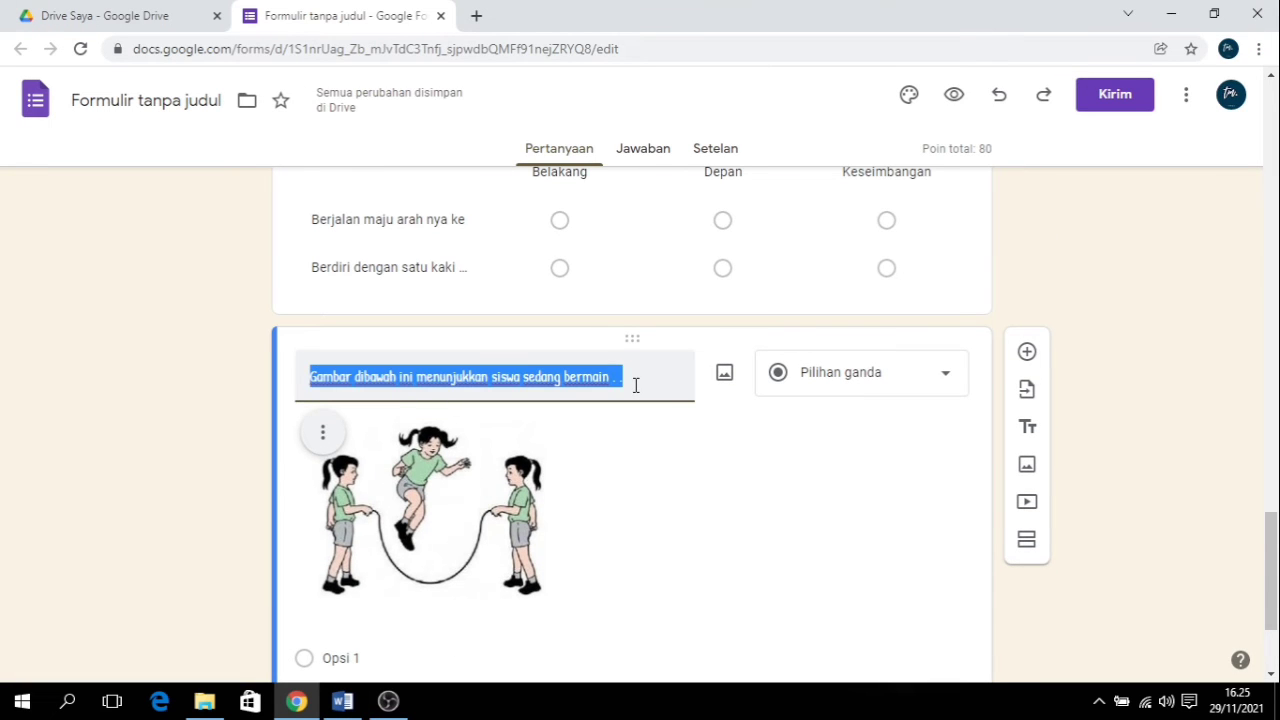
pyautogui.click(637, 382)
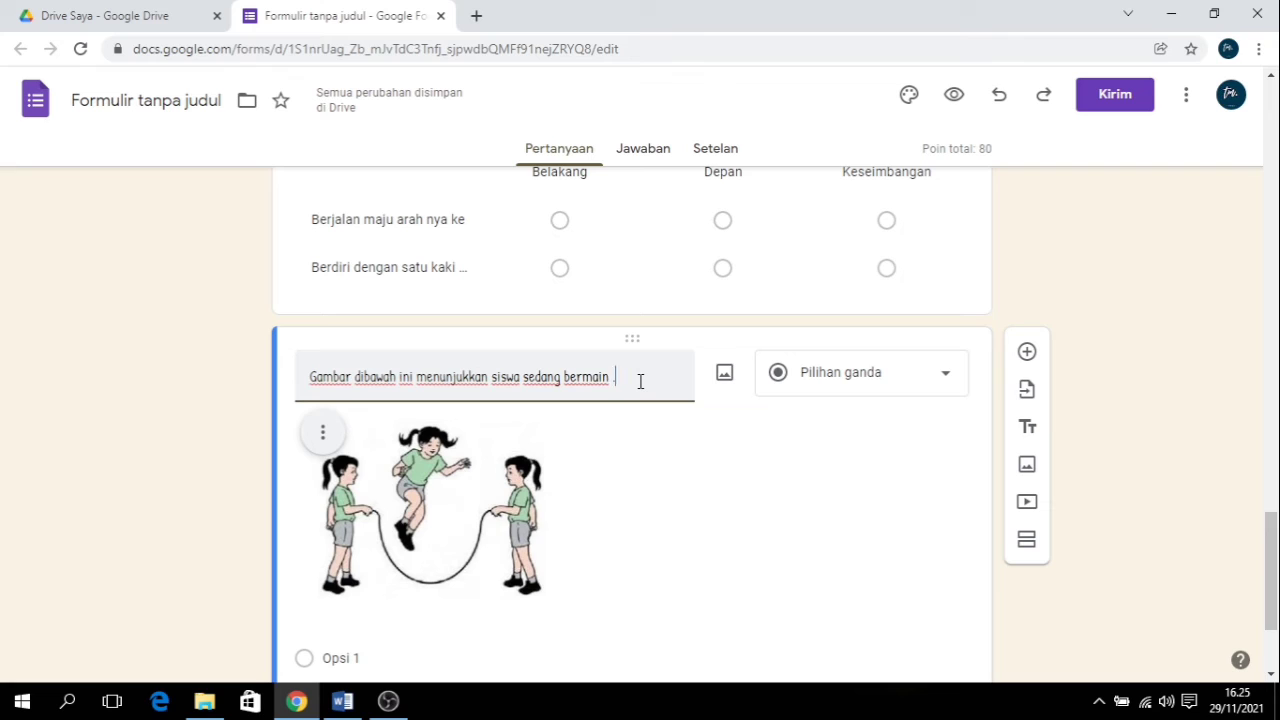
pyautogui.write('.')
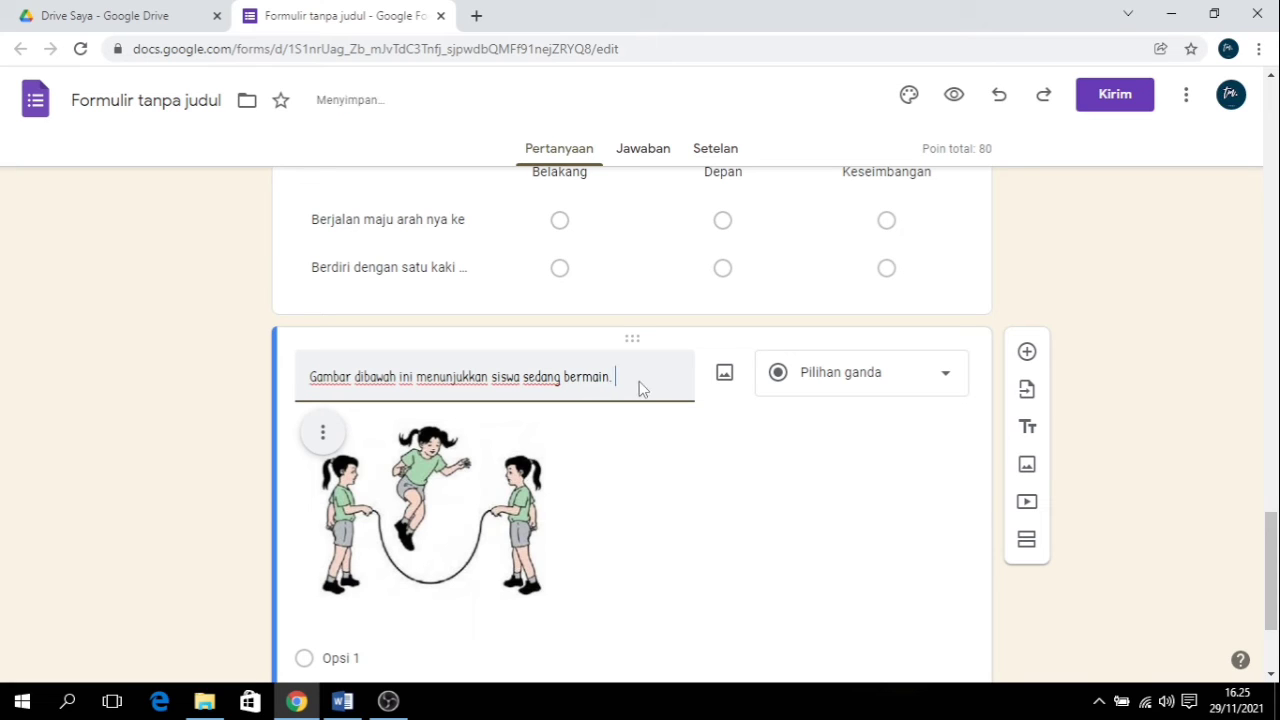
pyautogui.hotkey('ctrl', 'v')
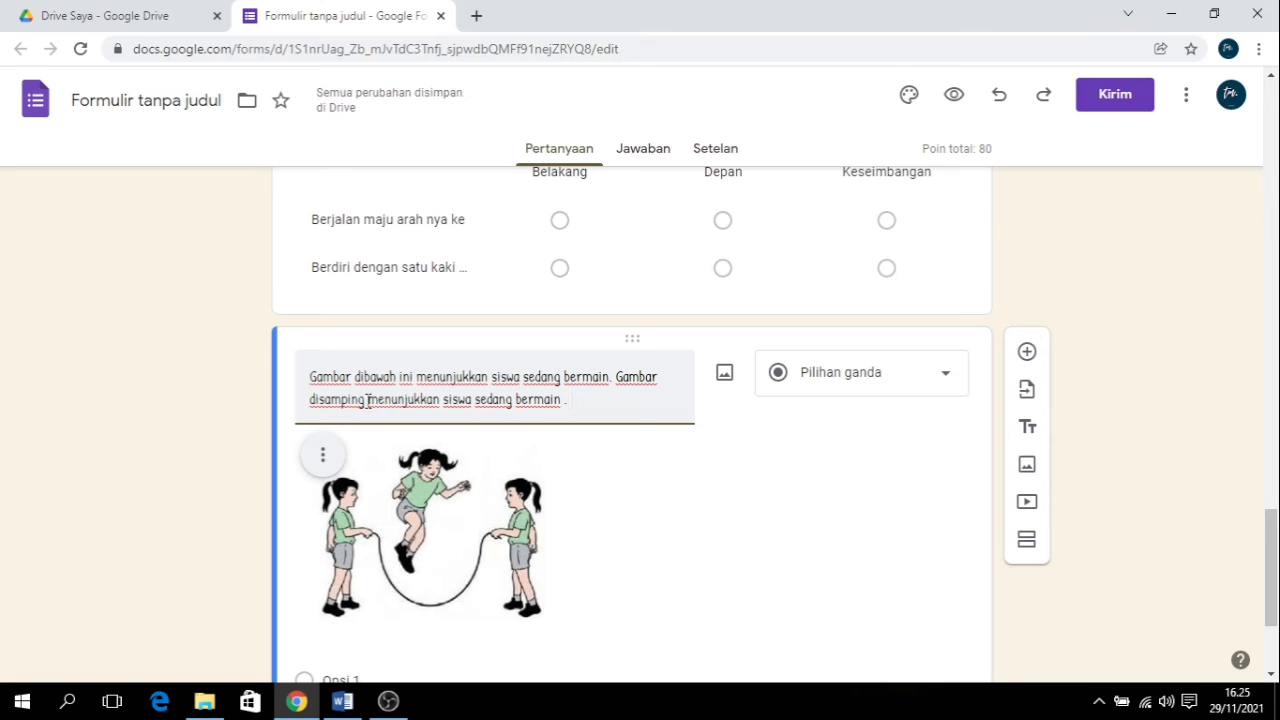
# Step: Replace "disamping" with "tersebut" in the second sentence of the fifth question
pyautogui.press('BackSpace')
pyautogui.press('BackSpace')
pyautogui.press('BackSpace')
pyautogui.press('BackSpace')
pyautogui.press('BackSpace')
pyautogui.press('BackSpace')
pyautogui.press('BackSpace')
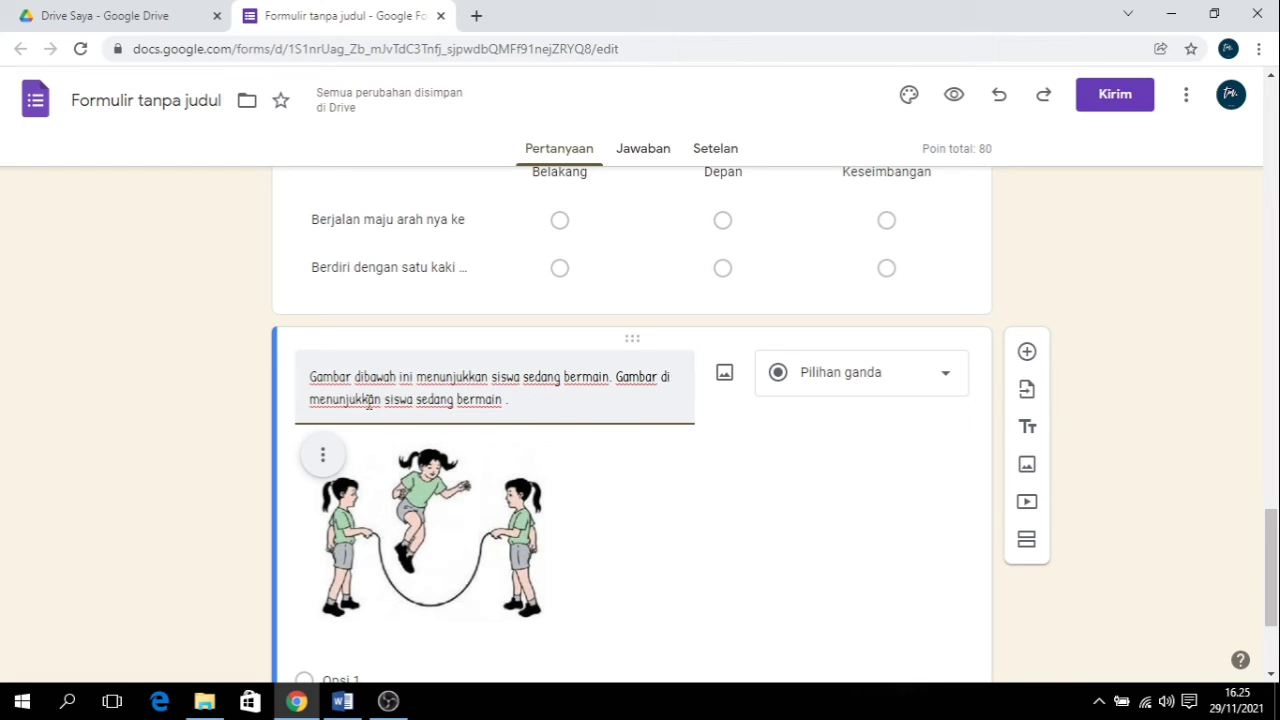
pyautogui.write('te')
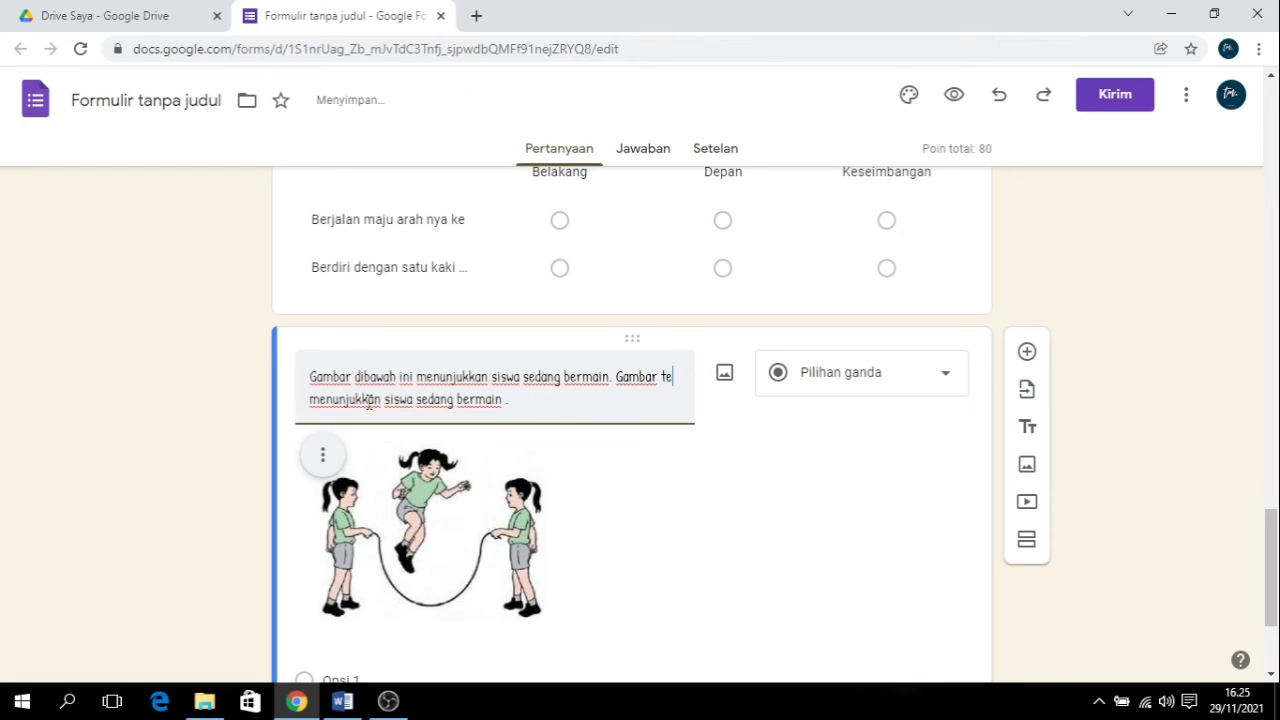
pyautogui.write('rsebut')
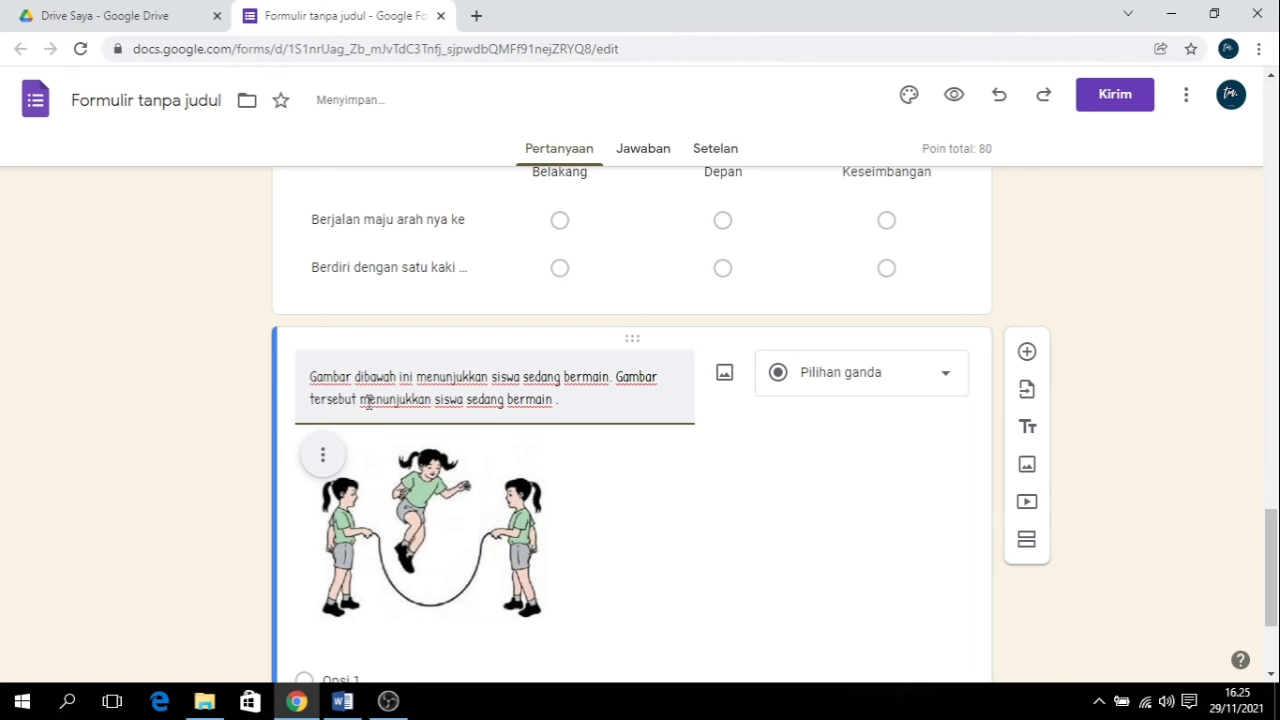
# Step: Complete the ending of the fifth question's text as ". . ." after "bermain"
pyautogui.scroll(-2, 412, 403)
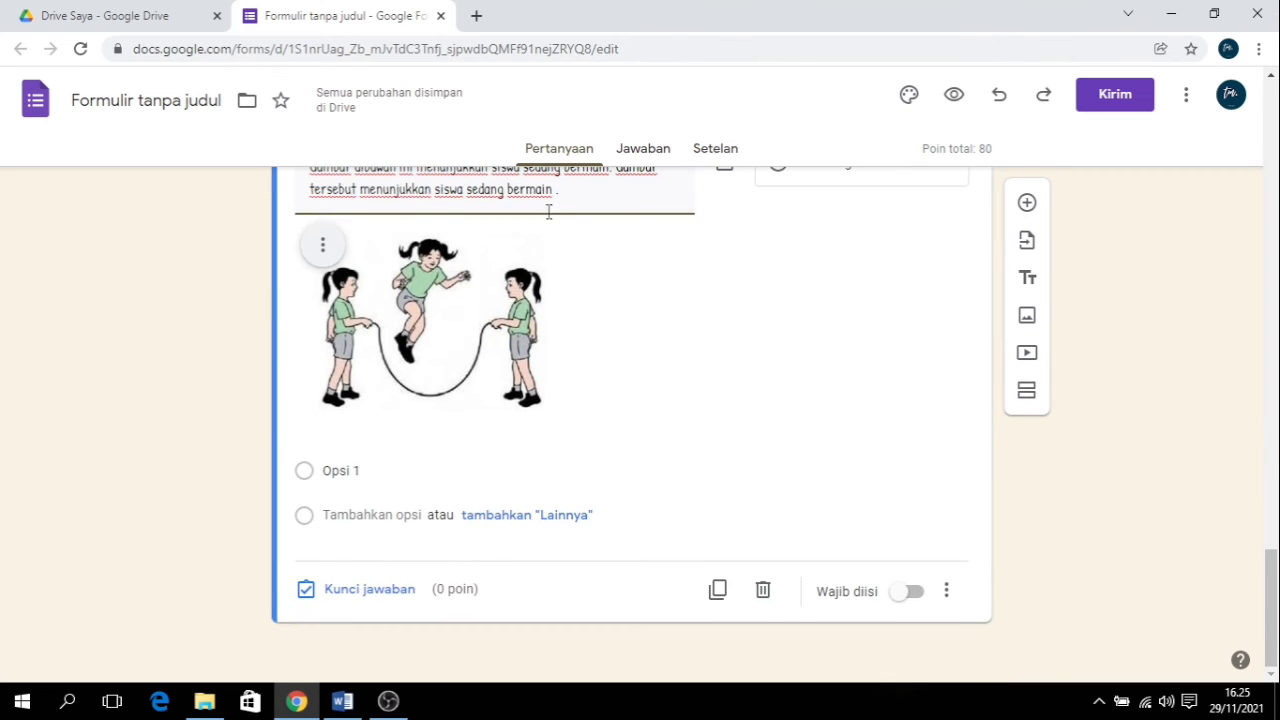
pyautogui.click(578, 187)
pyautogui.click(342, 701)
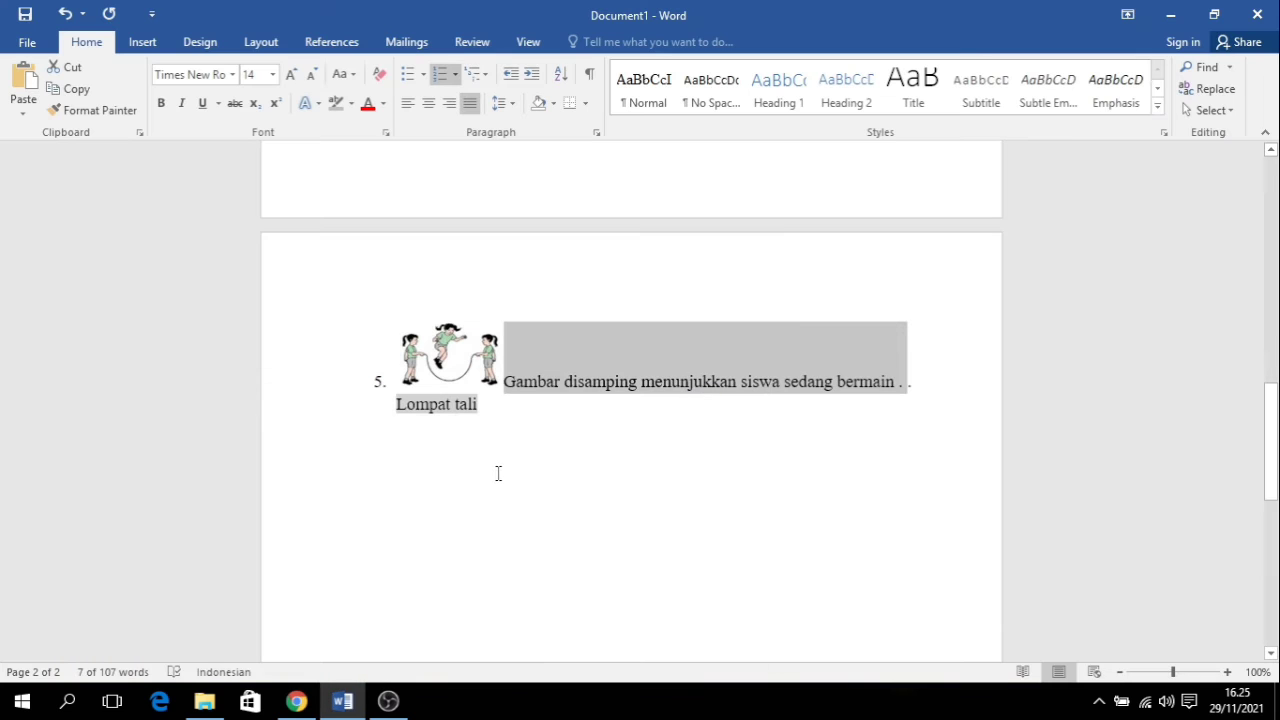
pyautogui.hotkey('alt', 'Tab')
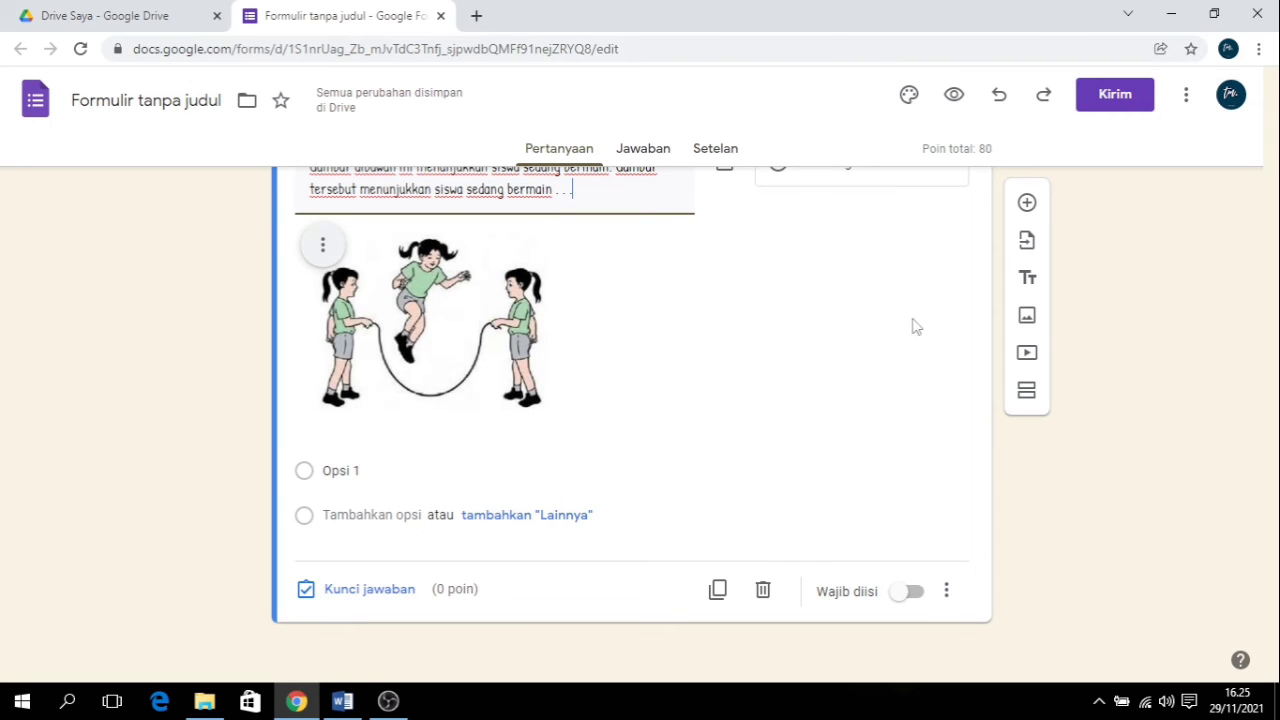
# Step: Change the fifth question's type to Jawaban singkat
pyautogui.scroll(1, 905, 385)
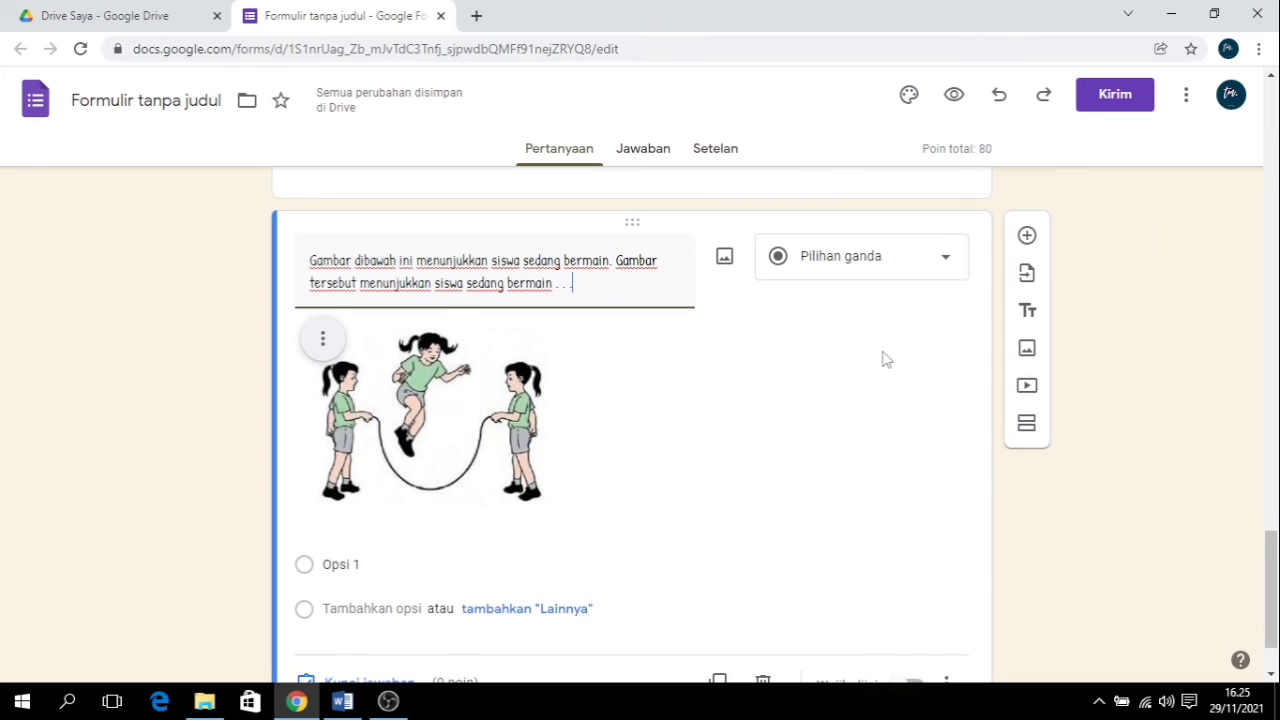
pyautogui.click(877, 258)
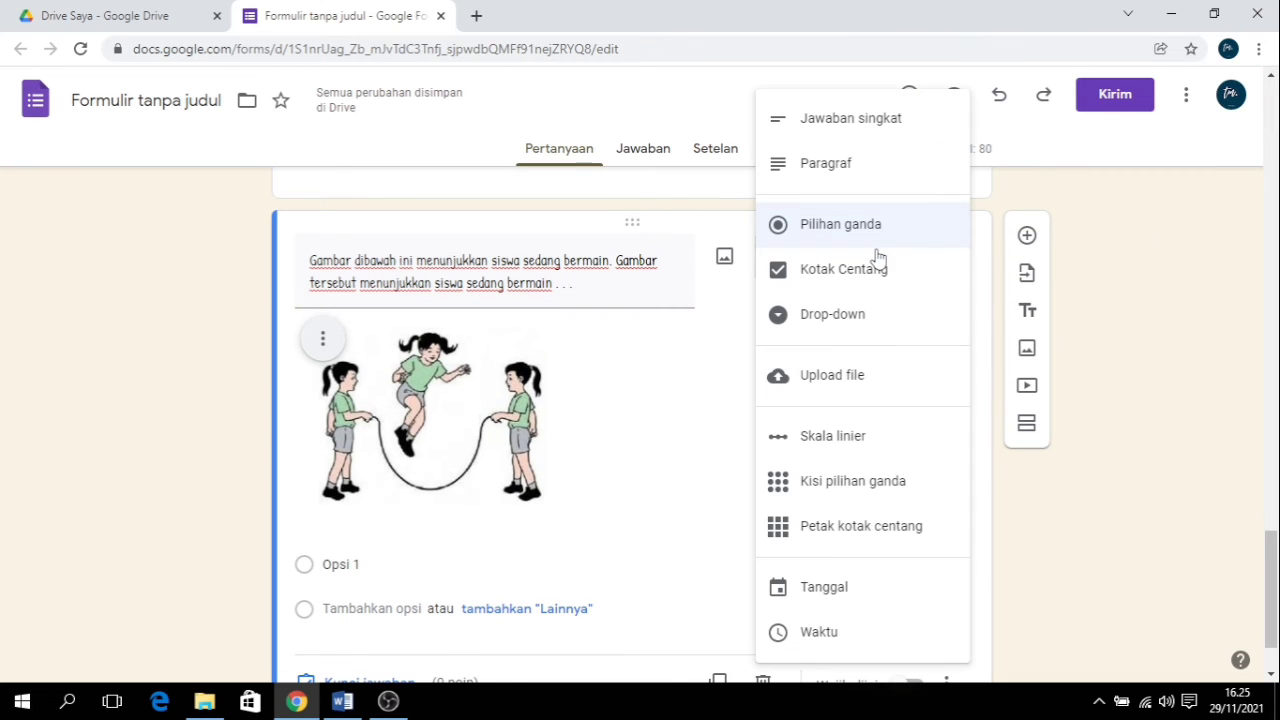
pyautogui.click(850, 131)
pyautogui.scroll(-1, 640, 455)
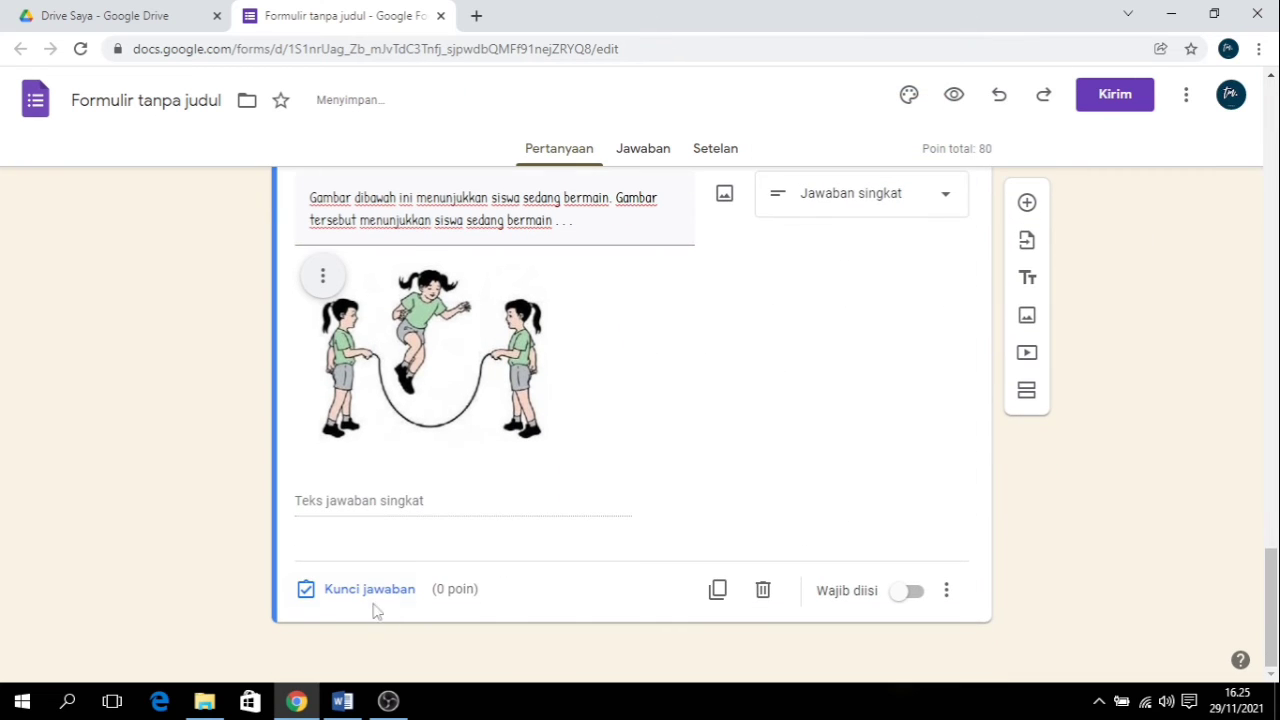
# Step: Set the fifth question's answer key to "lompat tali" worth 20 points and finish the key
pyautogui.click(370, 592)
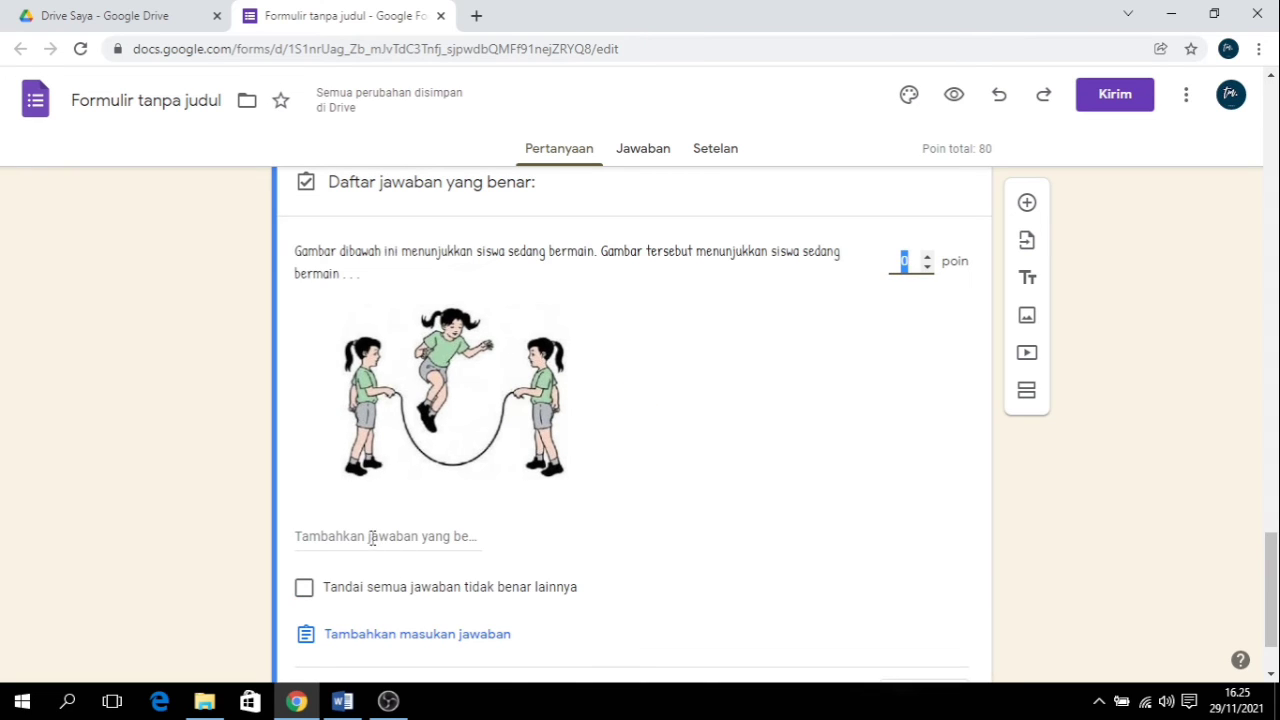
pyautogui.click(372, 538)
pyautogui.press('BackSpace')
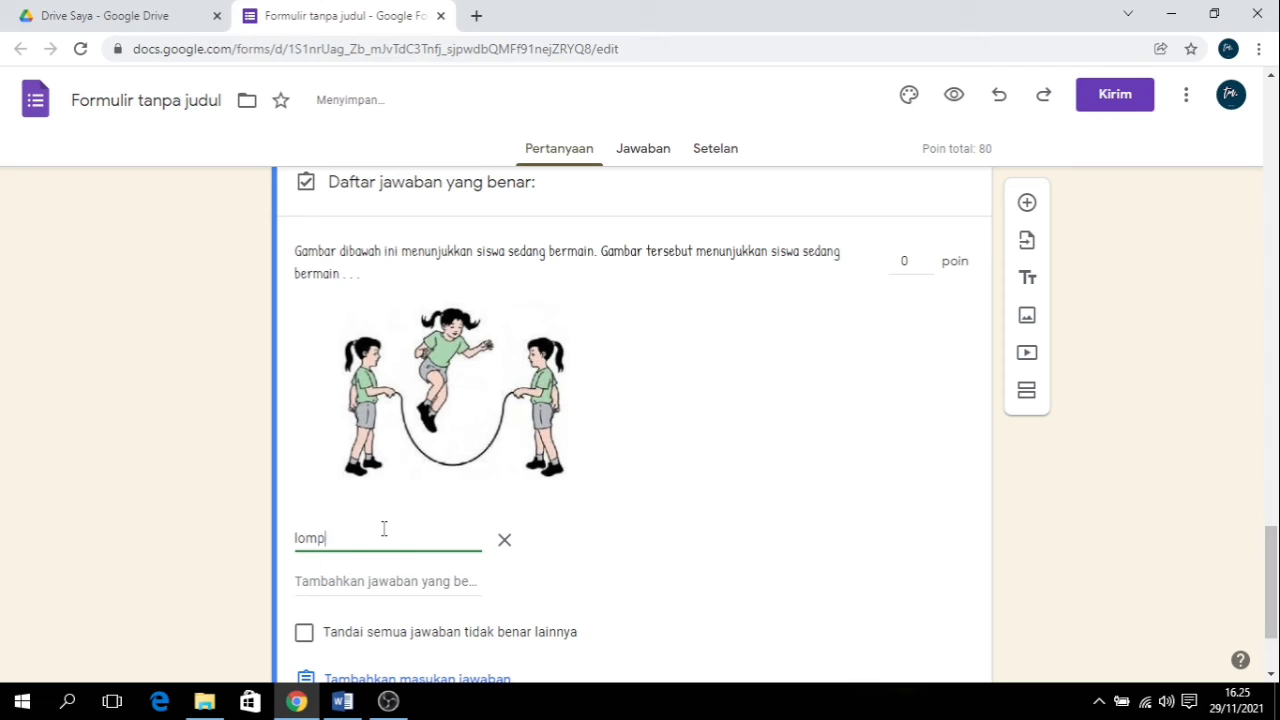
pyautogui.write('lompat tali')
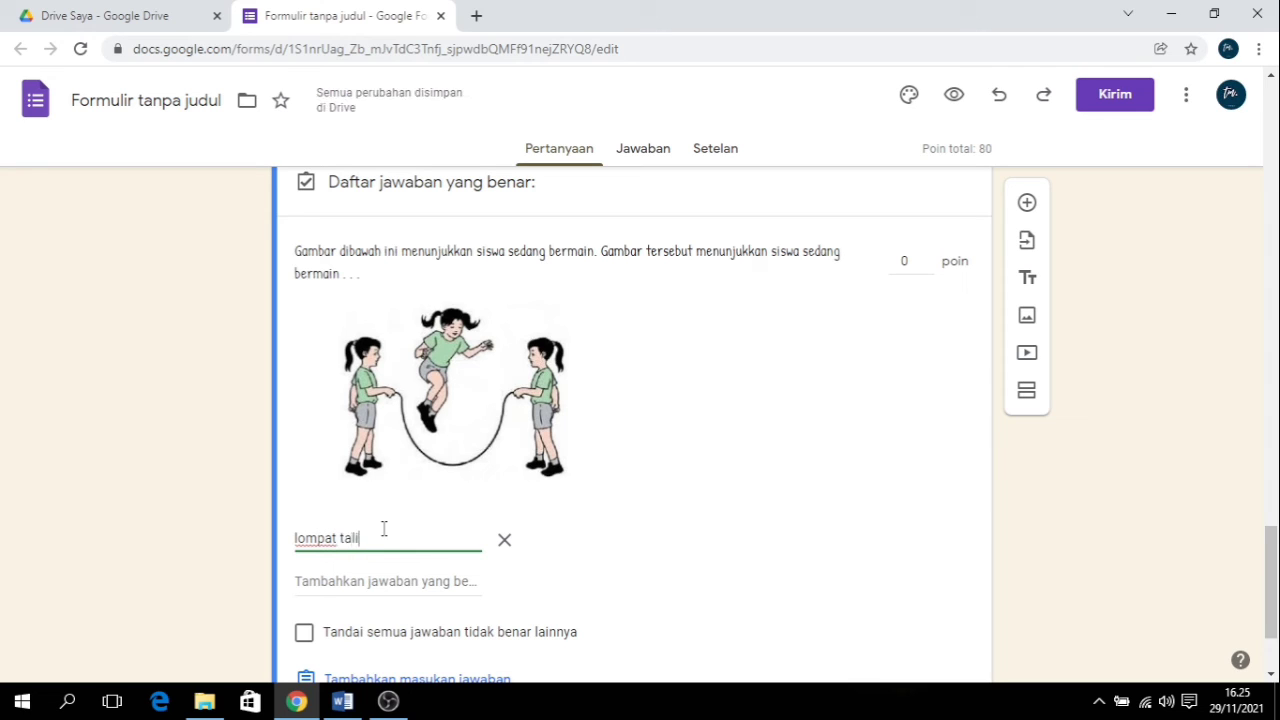
pyautogui.click(899, 262)
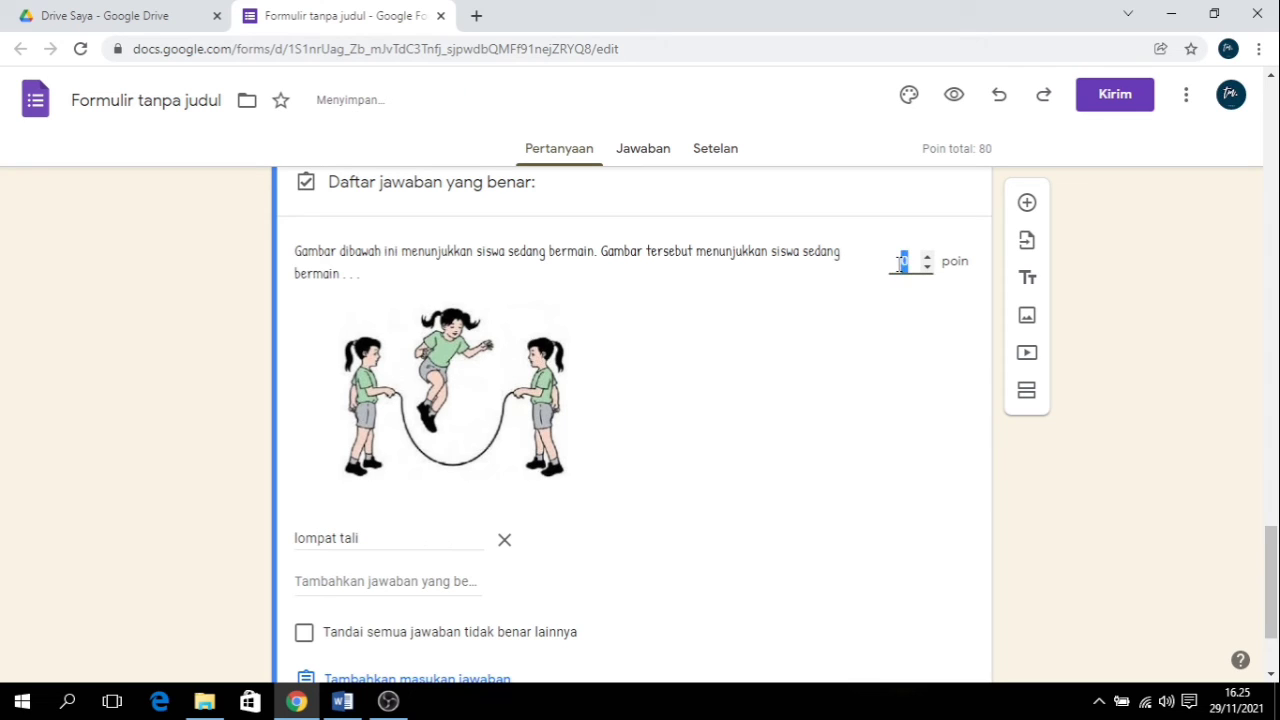
pyautogui.write('20')
pyautogui.scroll(-3, 797, 405)
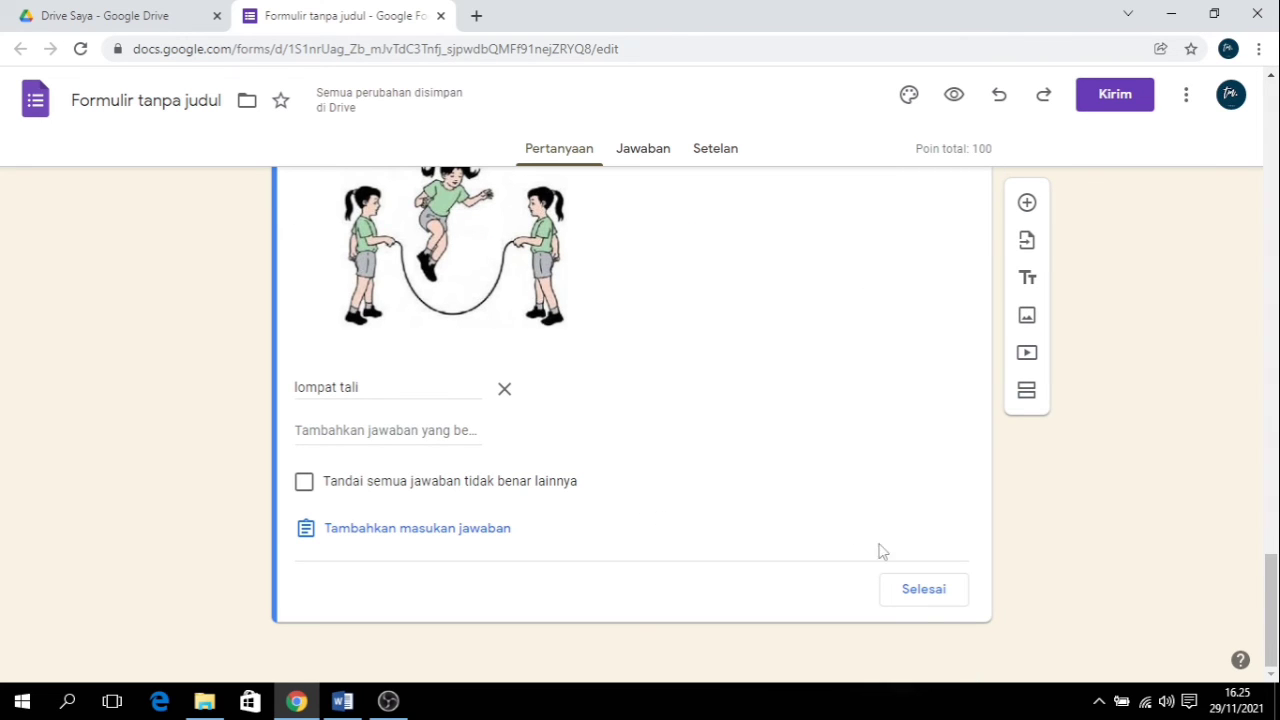
pyautogui.click(923, 592)
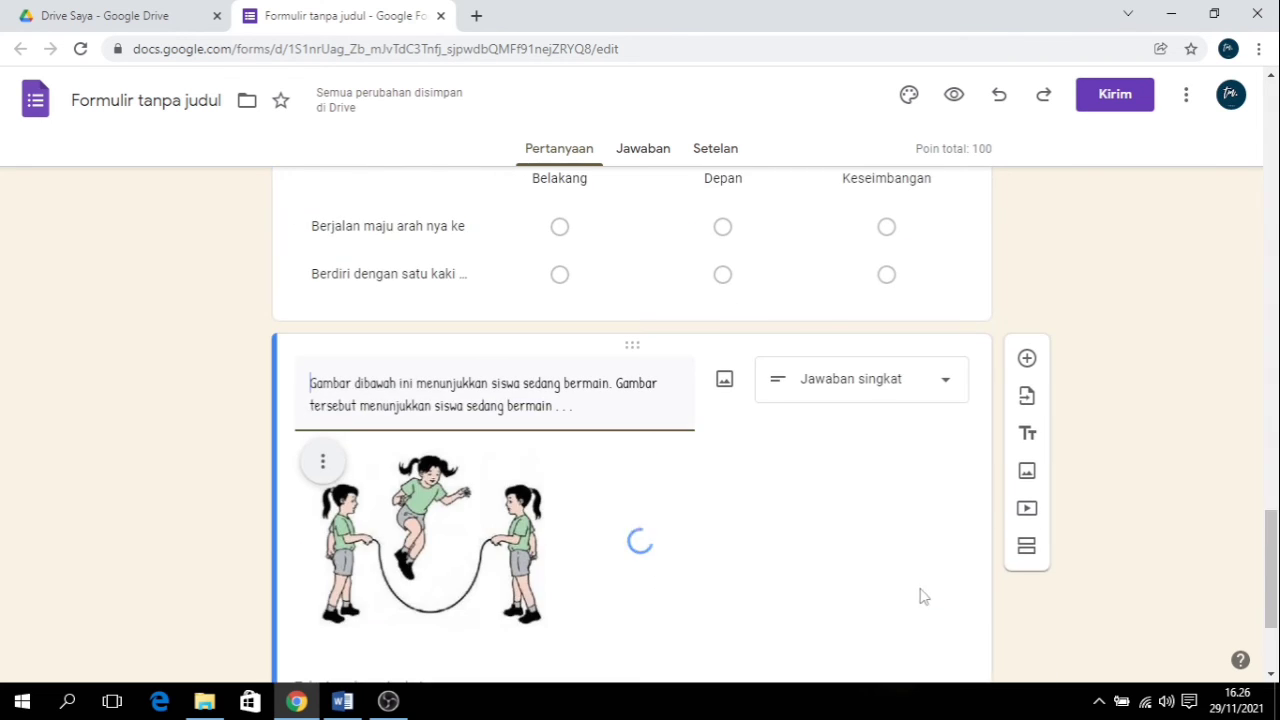
# Step: Open a preview of the finished SOAL PJOK form
pyautogui.scroll(20, 851, 516)
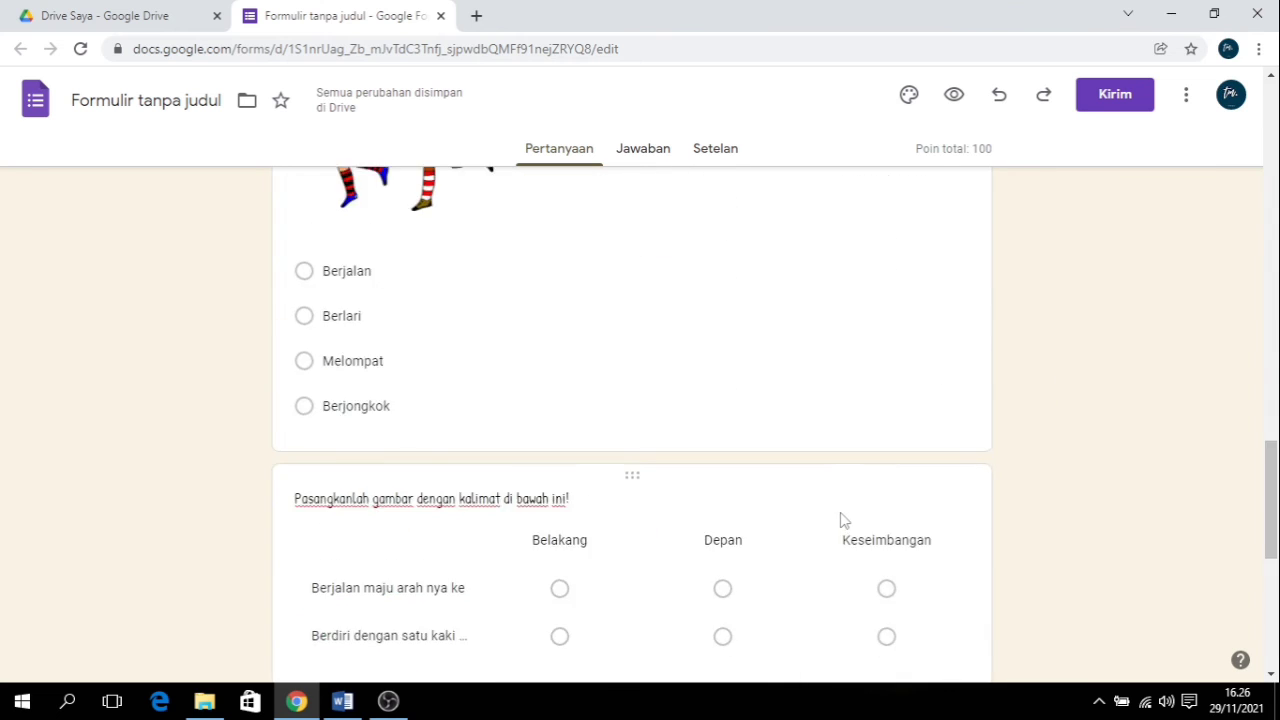
pyautogui.scroll(10, 840, 505)
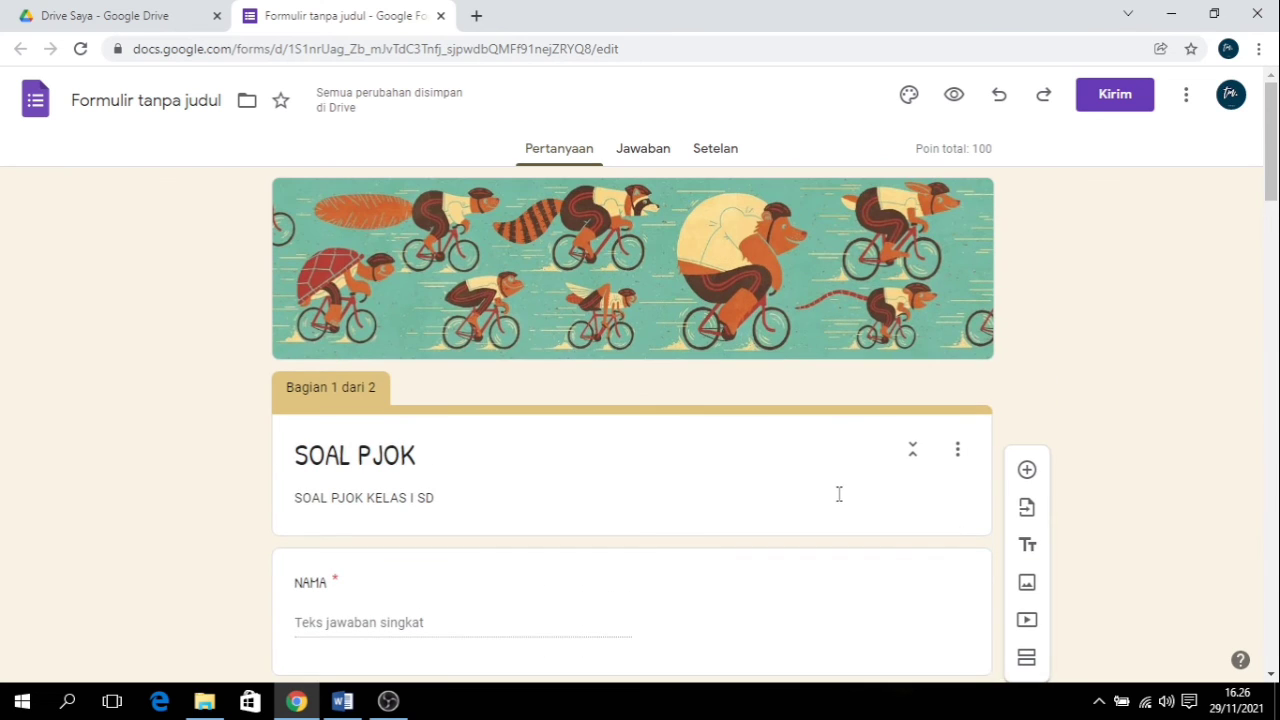
pyautogui.click(957, 98)
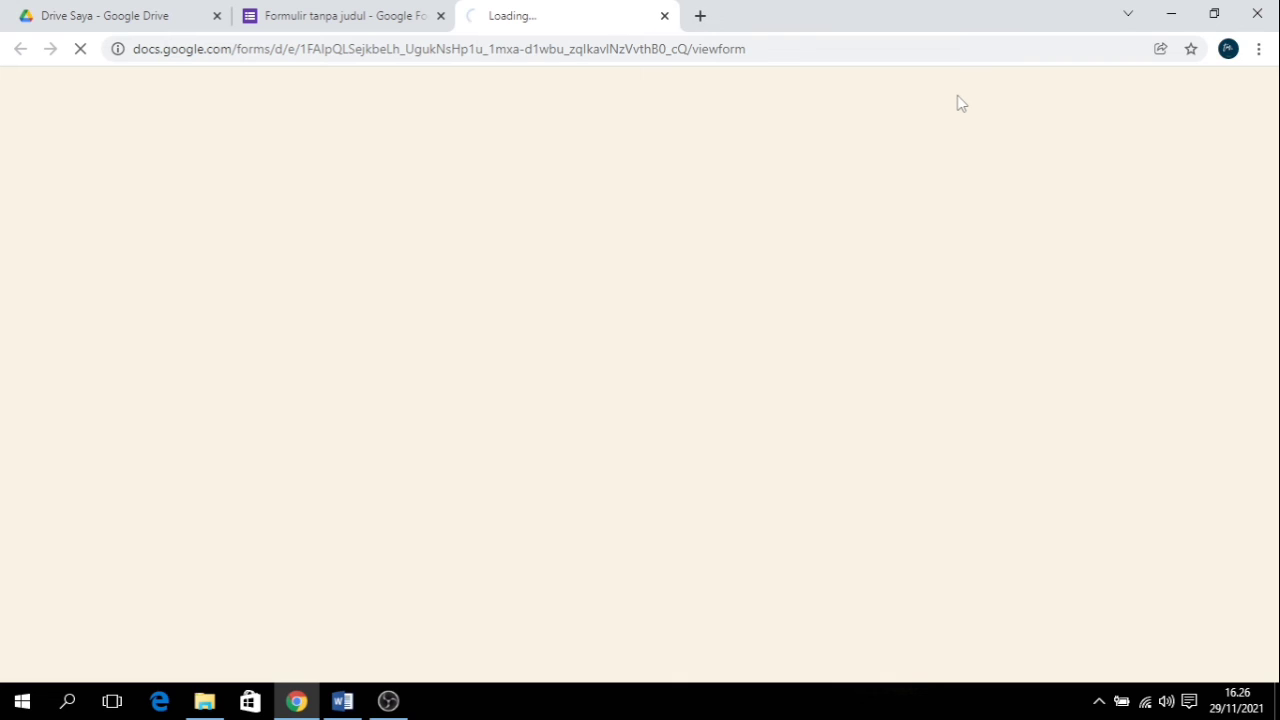
pyautogui.scroll(-2, 435, 388)
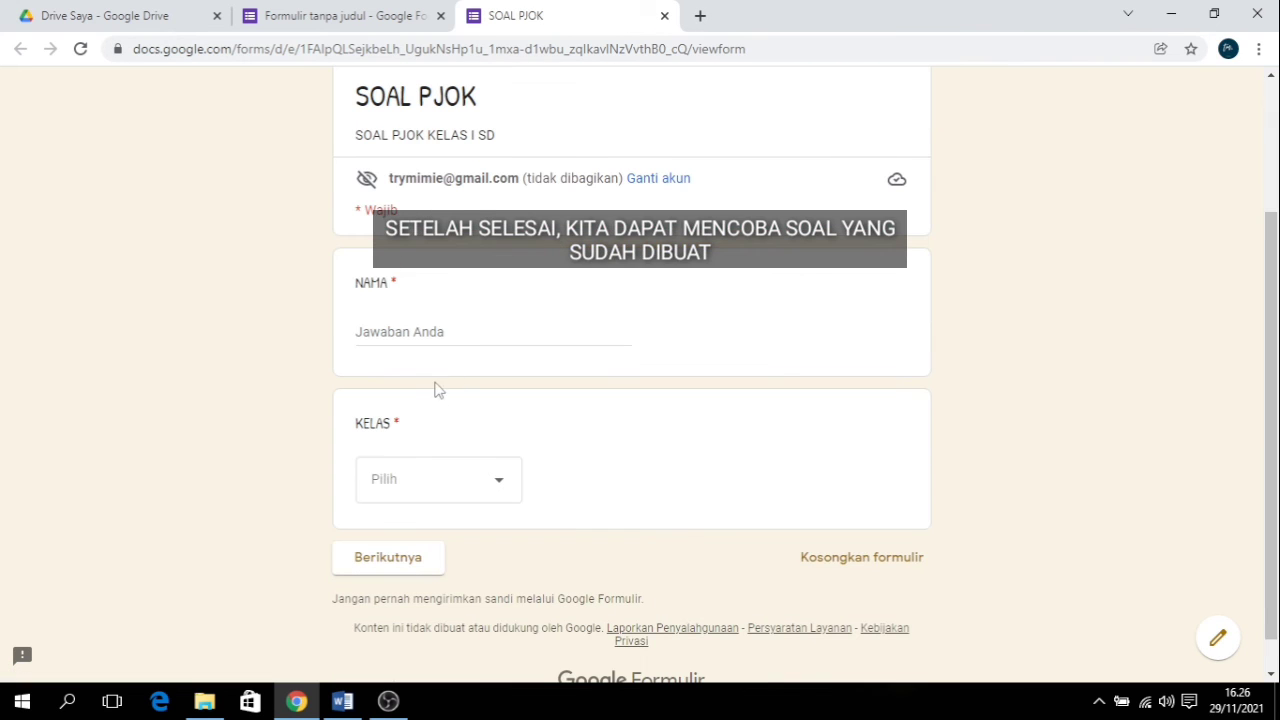
# Step: Enter a respondent's name under NAMA, choose 1 for KELAS and continue to the question section
pyautogui.click(429, 326)
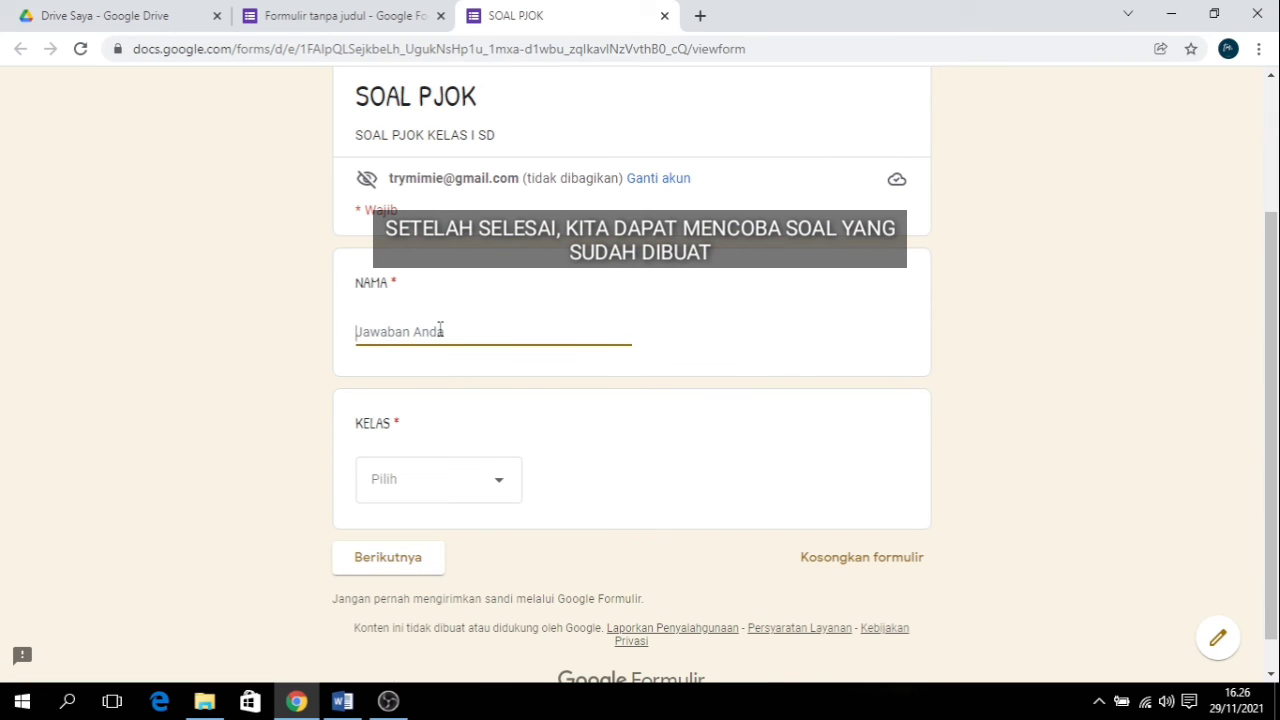
pyautogui.write('kaka')
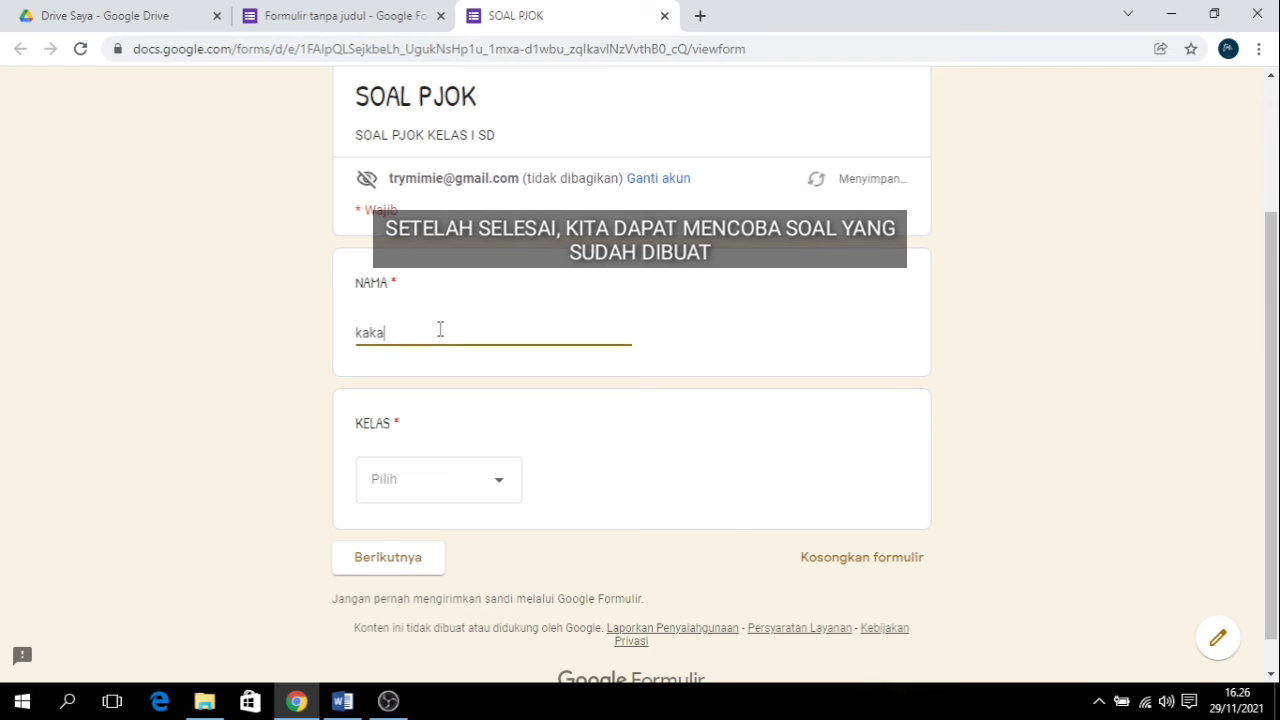
pyautogui.click(488, 479)
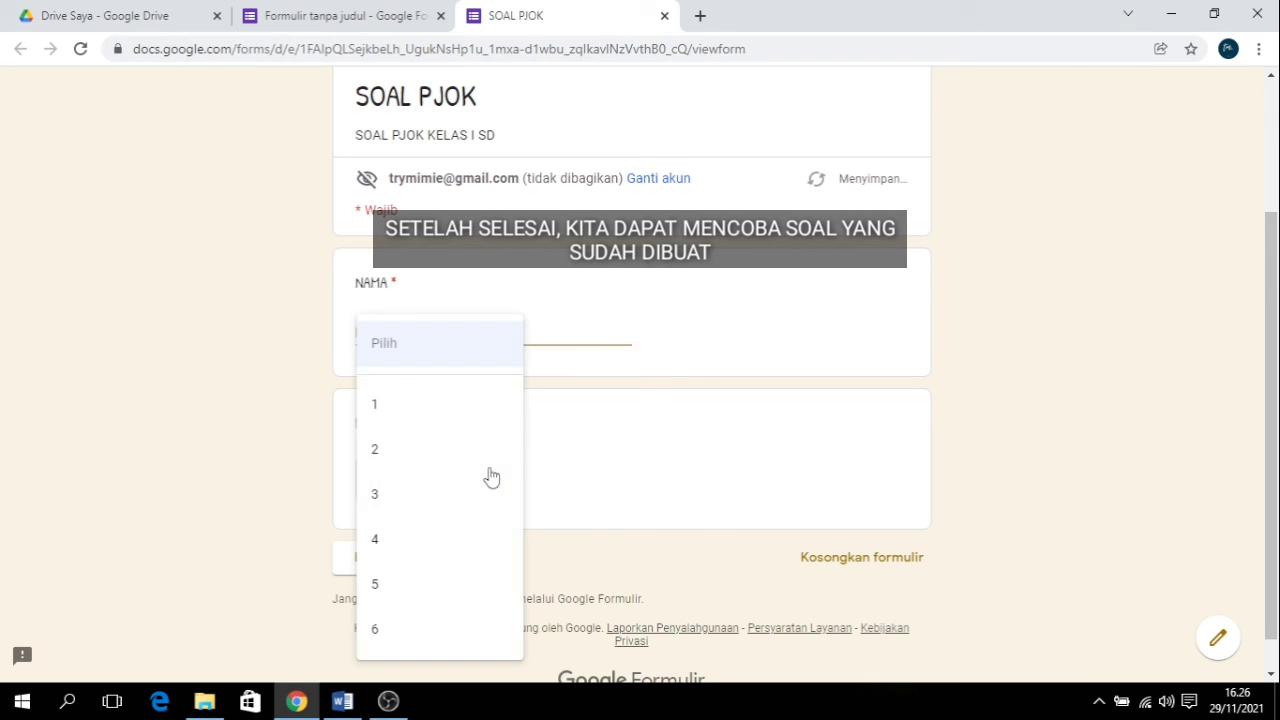
pyautogui.click(408, 417)
pyautogui.click(428, 563)
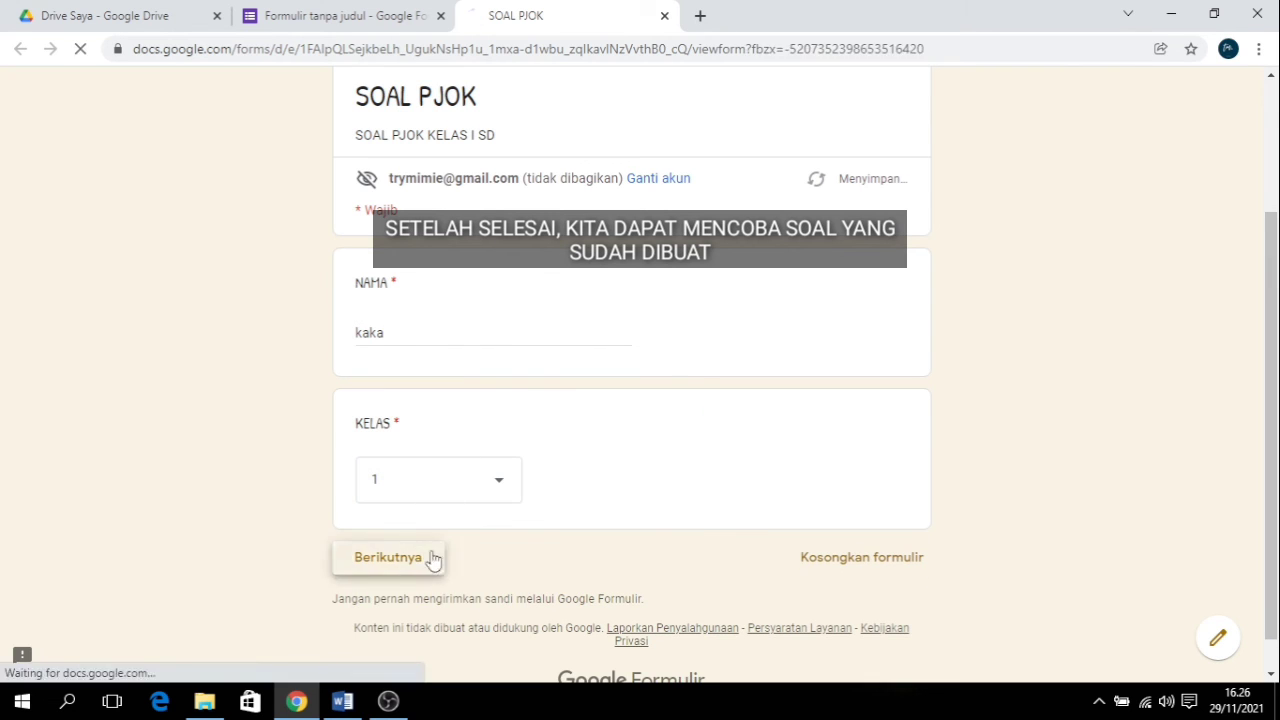
# Step: Answer the first three questions with "Mengejar bola", "Berjalan diatas balok kayu" and "Berlari"
pyautogui.scroll(-3, 711, 366)
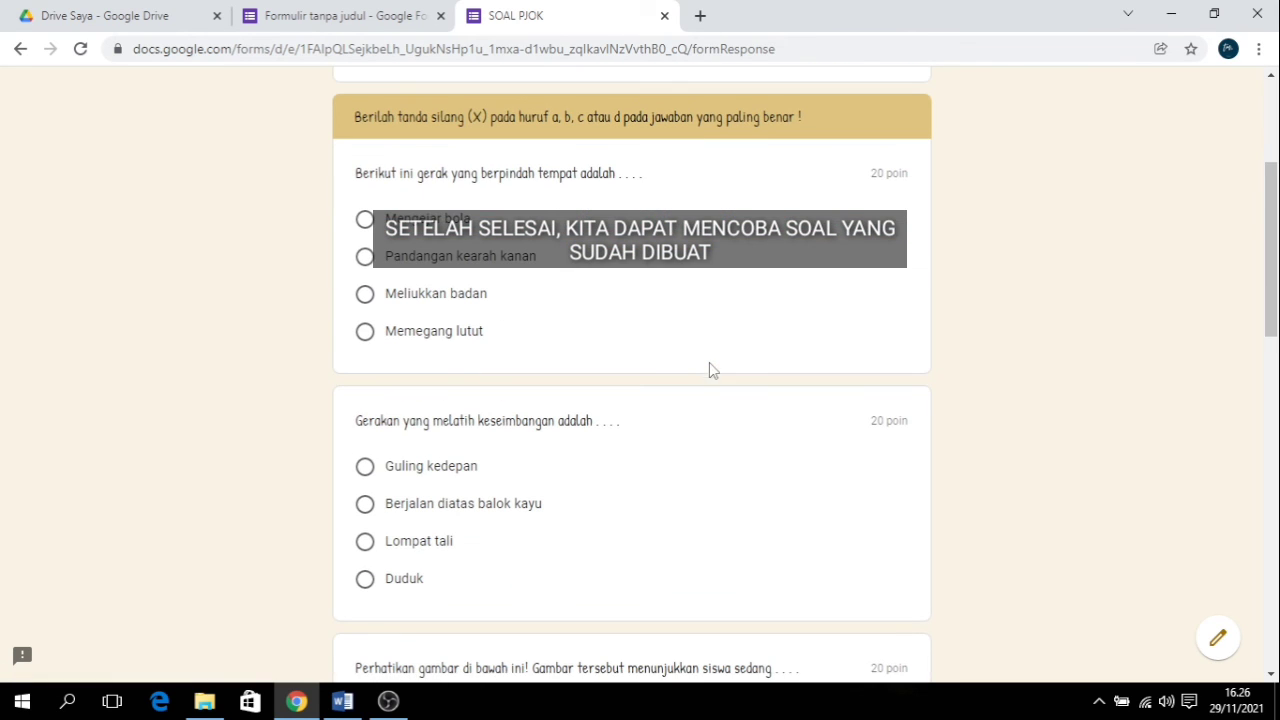
pyautogui.click(365, 222)
pyautogui.scroll(-3, 600, 370)
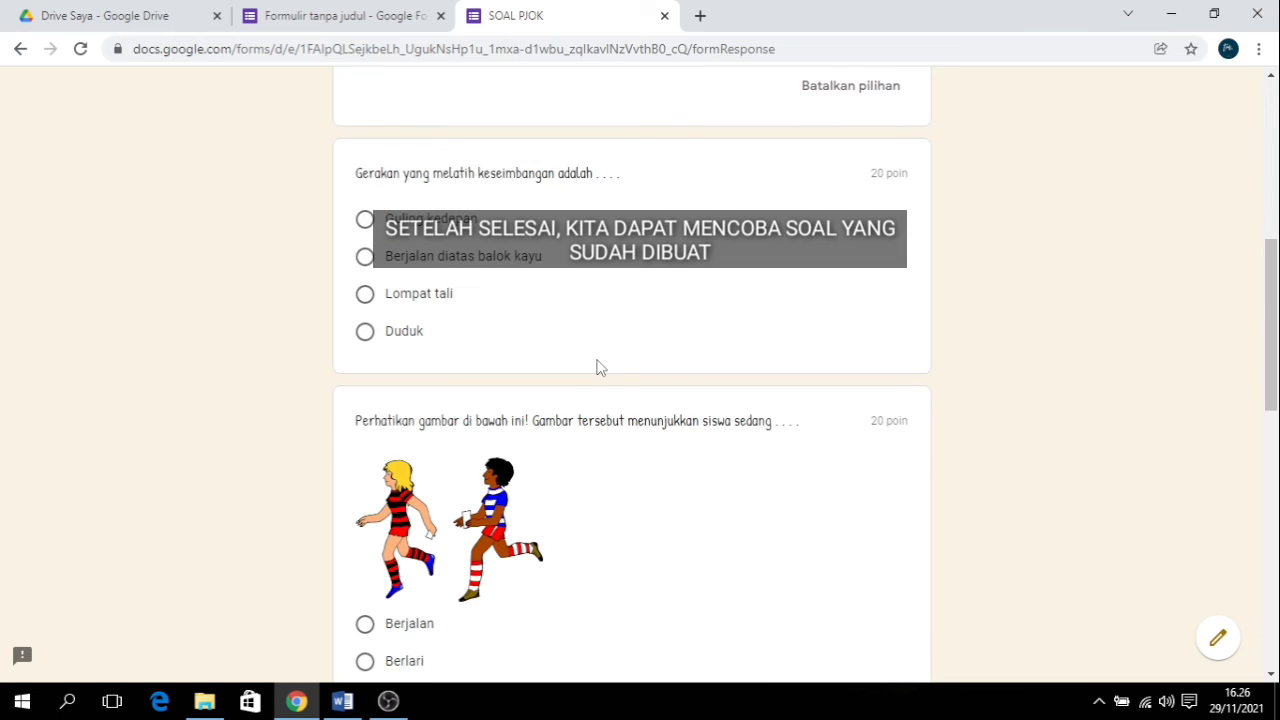
pyautogui.click(372, 259)
pyautogui.scroll(-3, 560, 372)
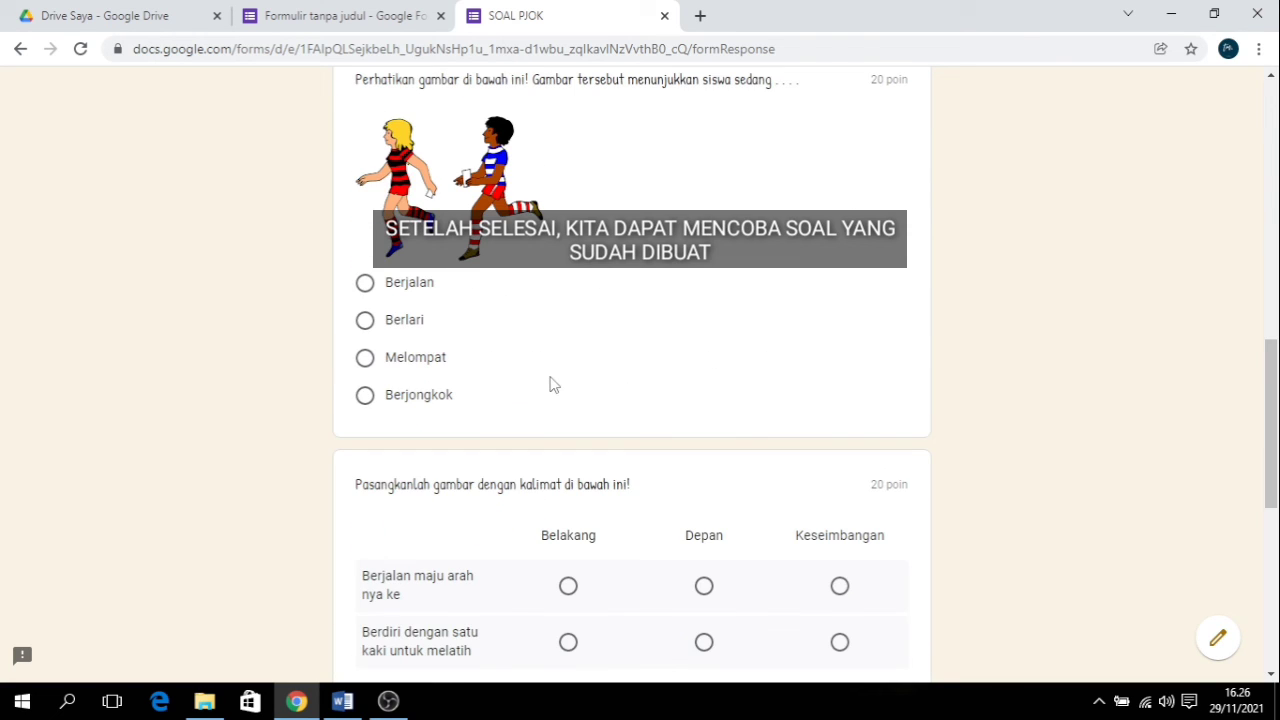
pyautogui.click(365, 321)
# Step: In the matching grid, pair "Berjalan maju arah nya ke" with Depan and "Berdiri dengan satu kaki untuk melatih" with Keseimbangan
pyautogui.scroll(-3, 563, 331)
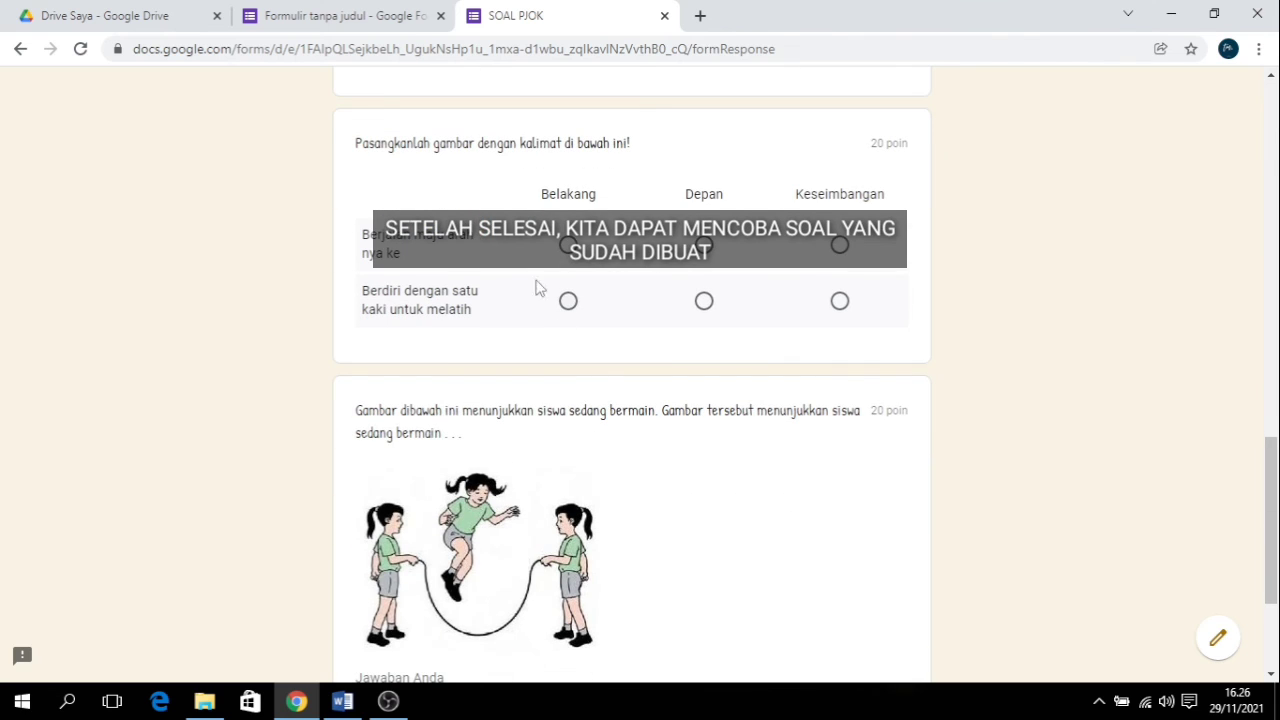
pyautogui.click(704, 245)
pyautogui.click(840, 300)
pyautogui.scroll(-1, 657, 365)
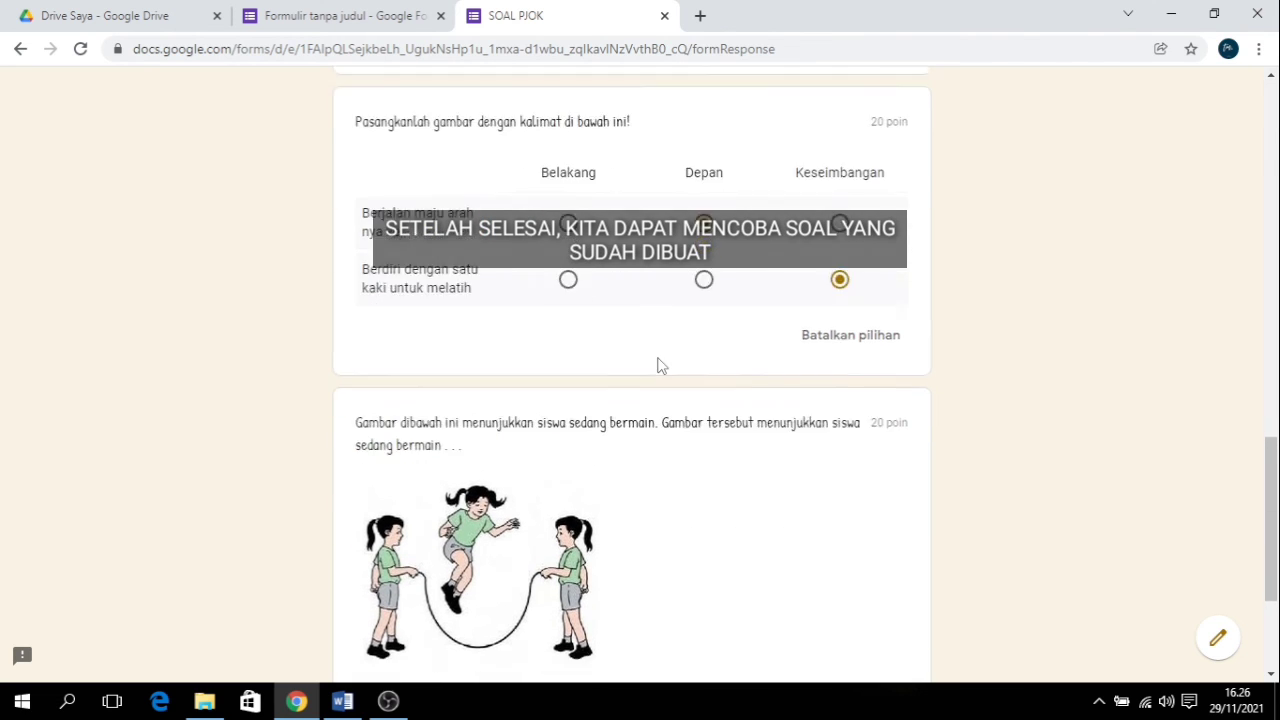
# Step: Answer the jump-rope picture question with "lompat tali" and submit the completed form
pyautogui.scroll(-3, 657, 365)
pyautogui.click(426, 450)
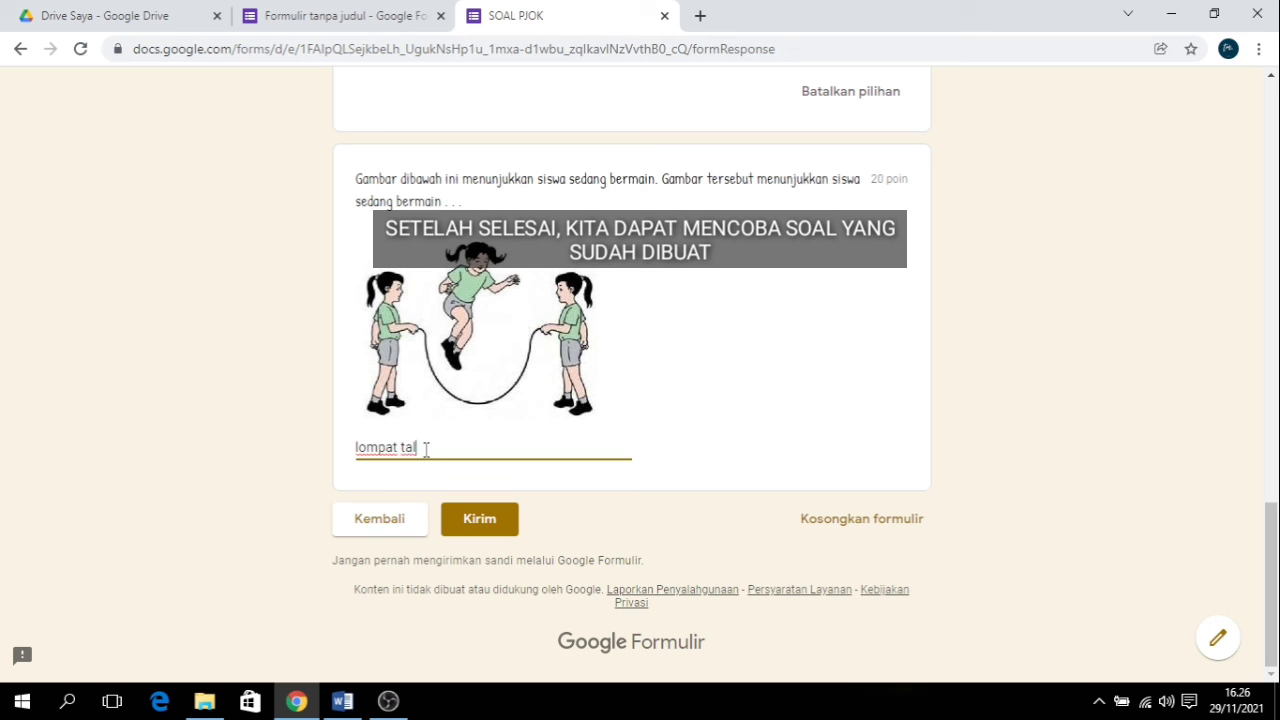
pyautogui.click(470, 524)
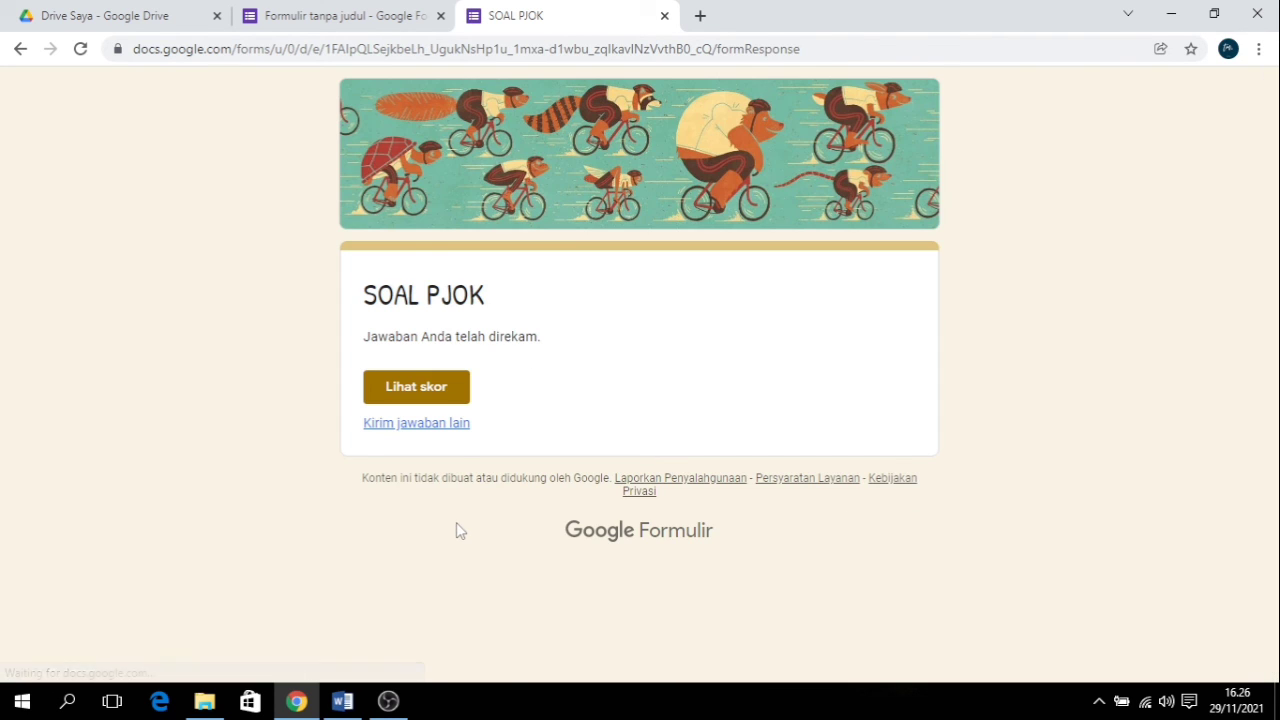
# Step: View the score of the submitted response and check its total points
pyautogui.click(449, 392)
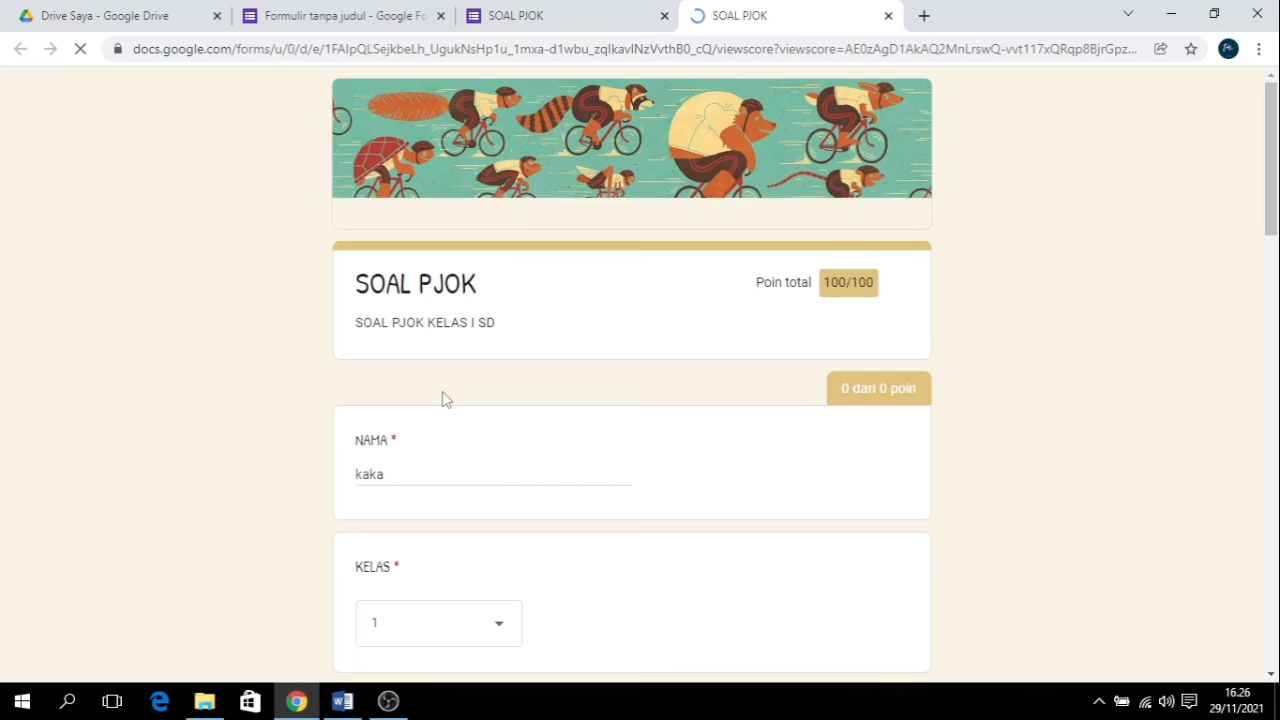
pyautogui.moveTo(877, 282); pyautogui.dragTo(813, 290)
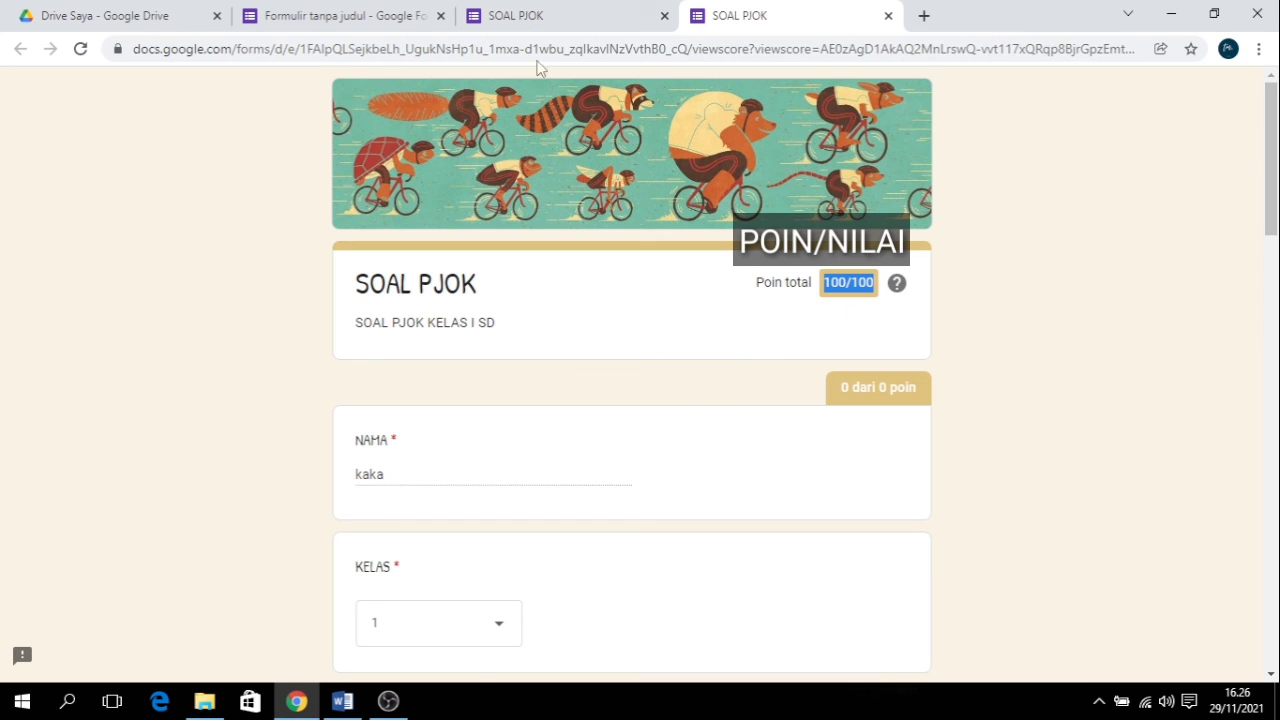
# Step: Return to the form editor and examine the response summary, including the respondent's name, the answers per question and the median score
pyautogui.click(544, 20)
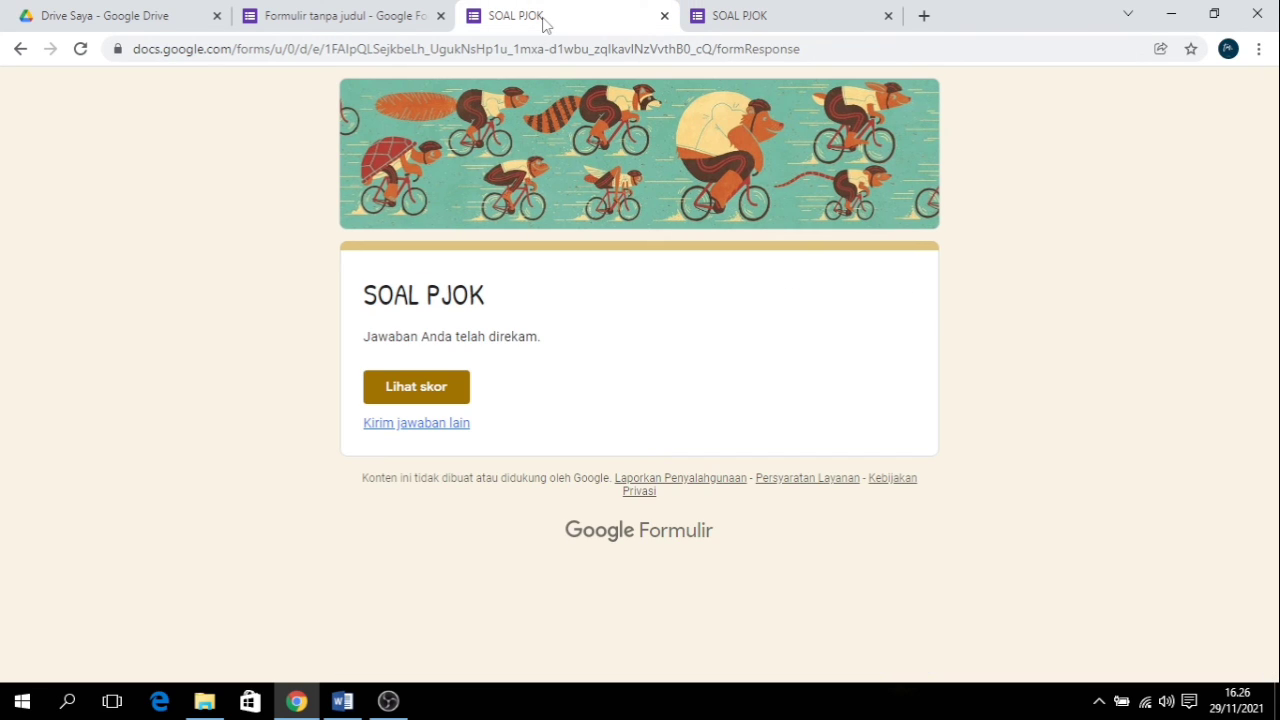
pyautogui.click(395, 20)
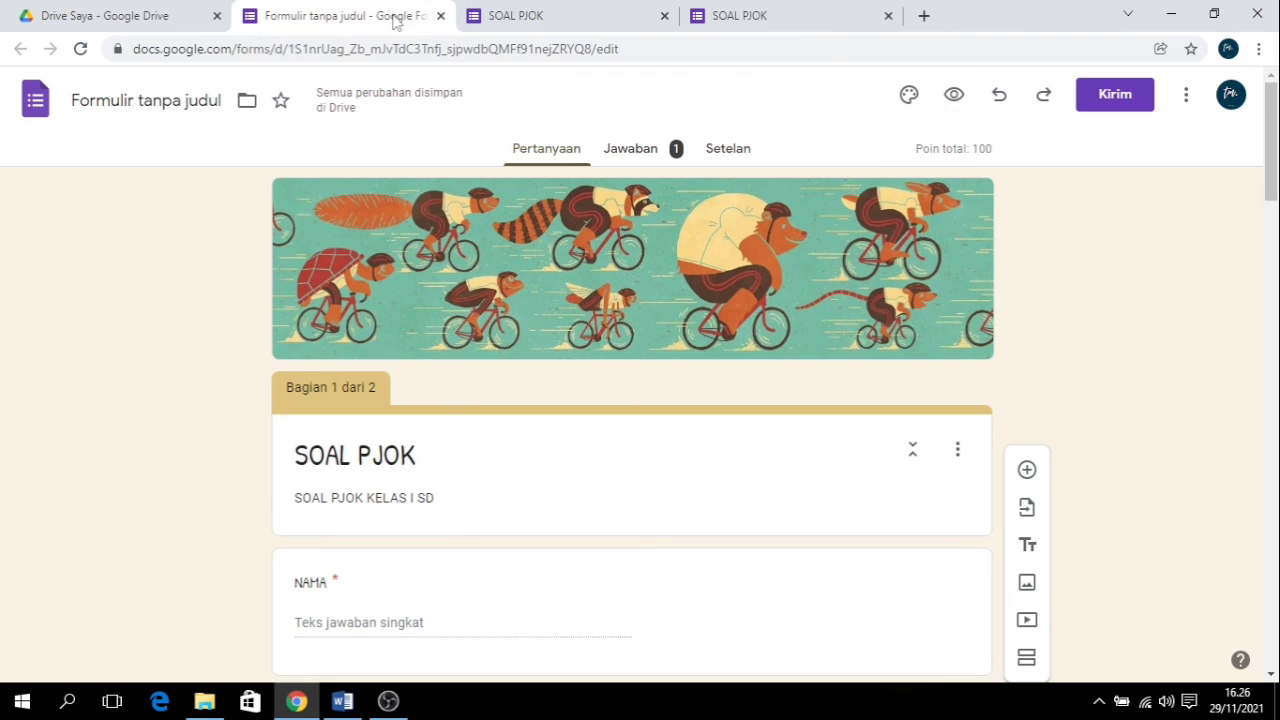
pyautogui.click(633, 155)
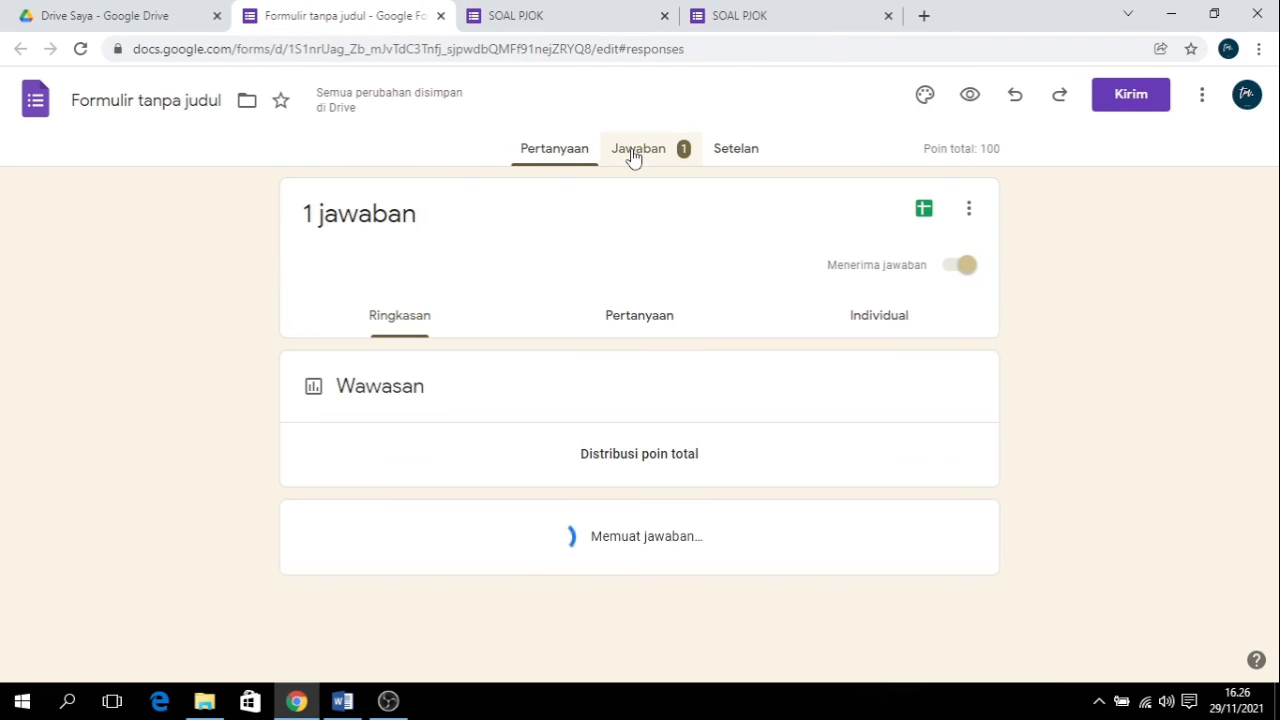
pyautogui.scroll(-5, 616, 377)
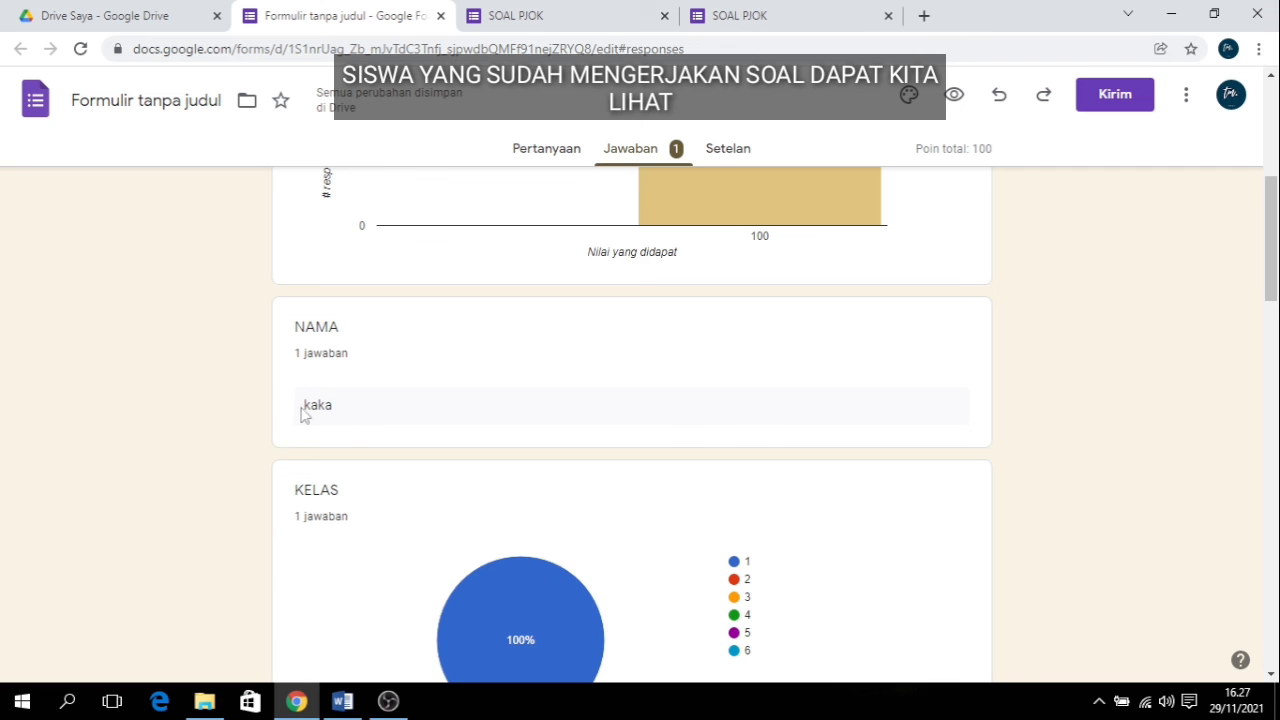
pyautogui.moveTo(301, 406); pyautogui.dragTo(384, 418)
pyautogui.scroll(-5, 428, 399)
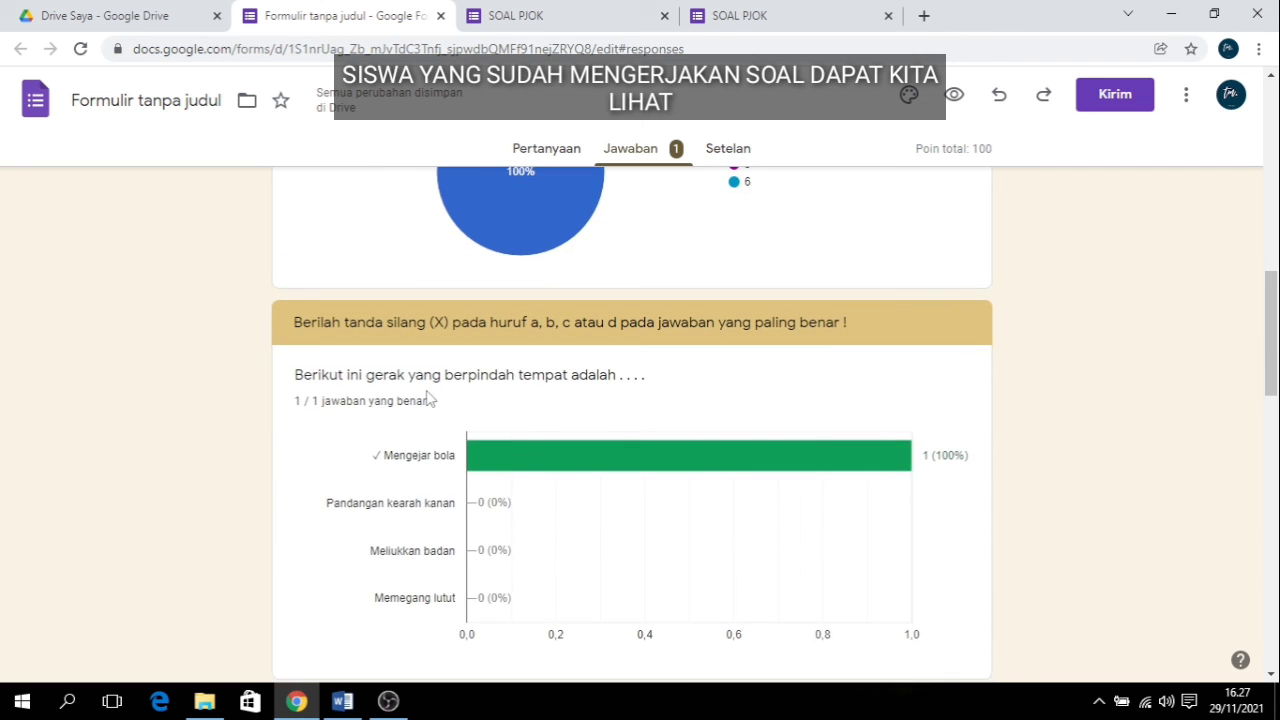
pyautogui.scroll(-4, 428, 399)
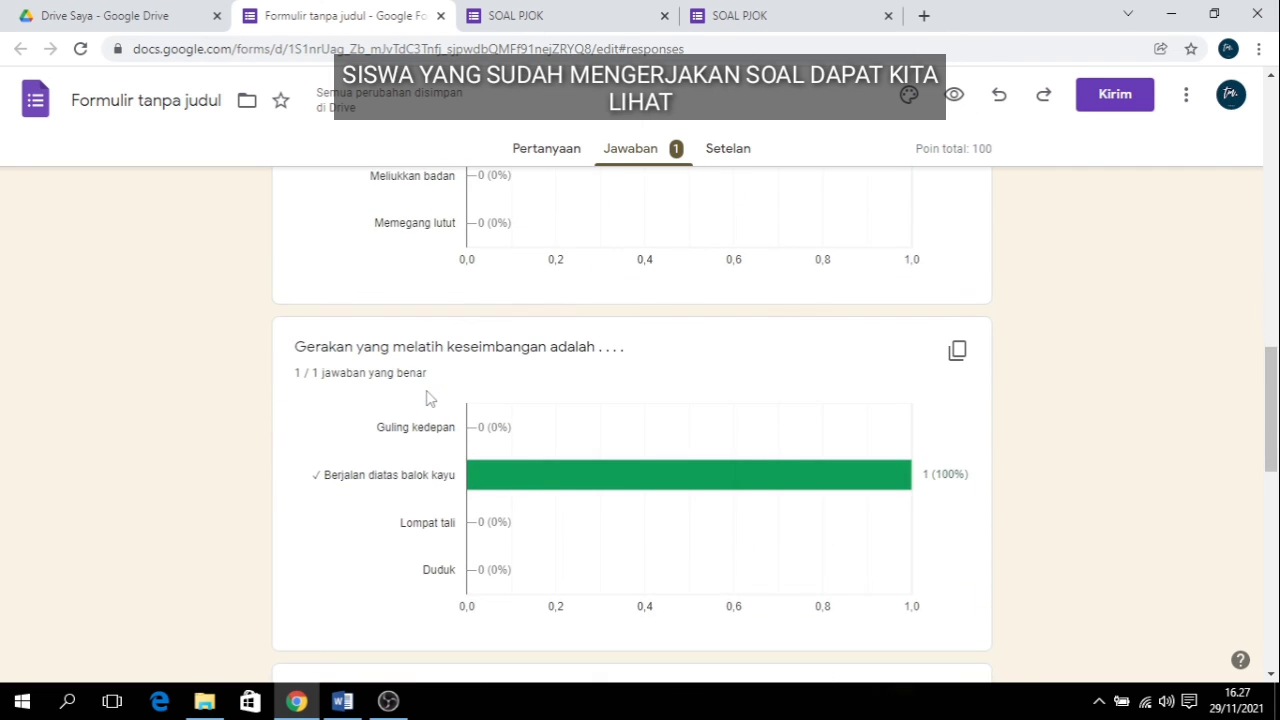
pyautogui.scroll(10, 426, 398)
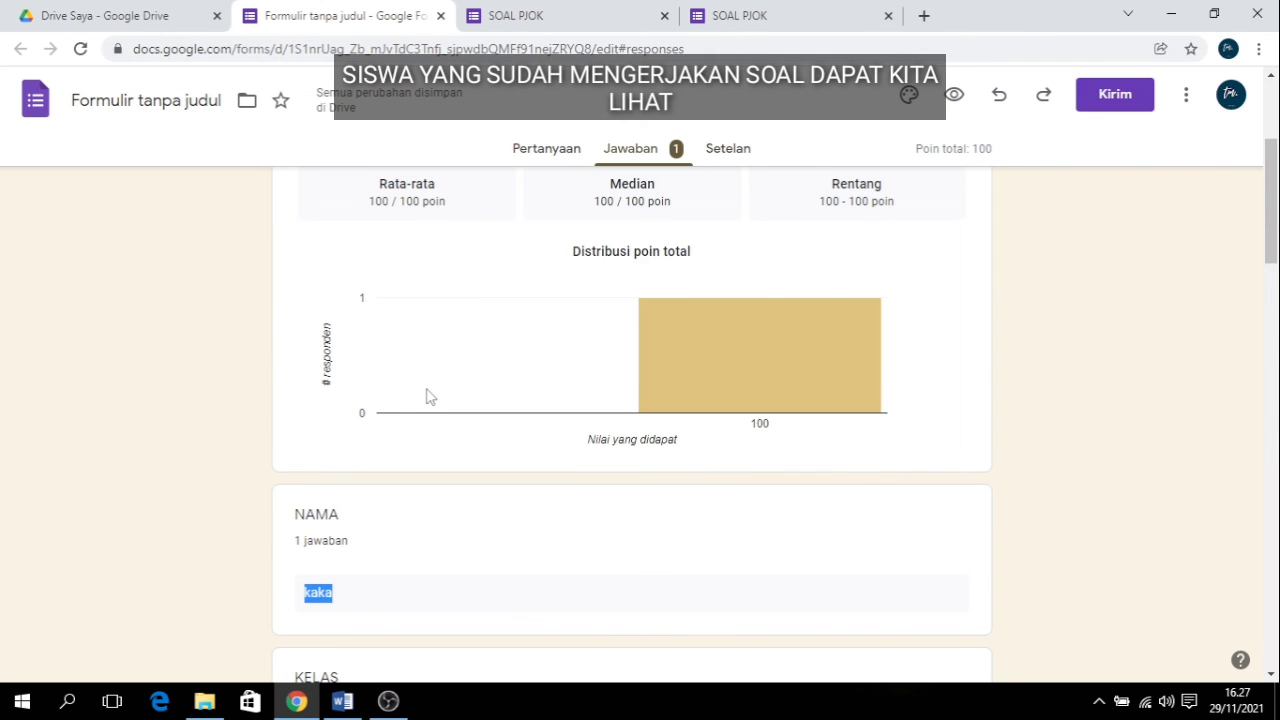
pyautogui.scroll(2, 428, 397)
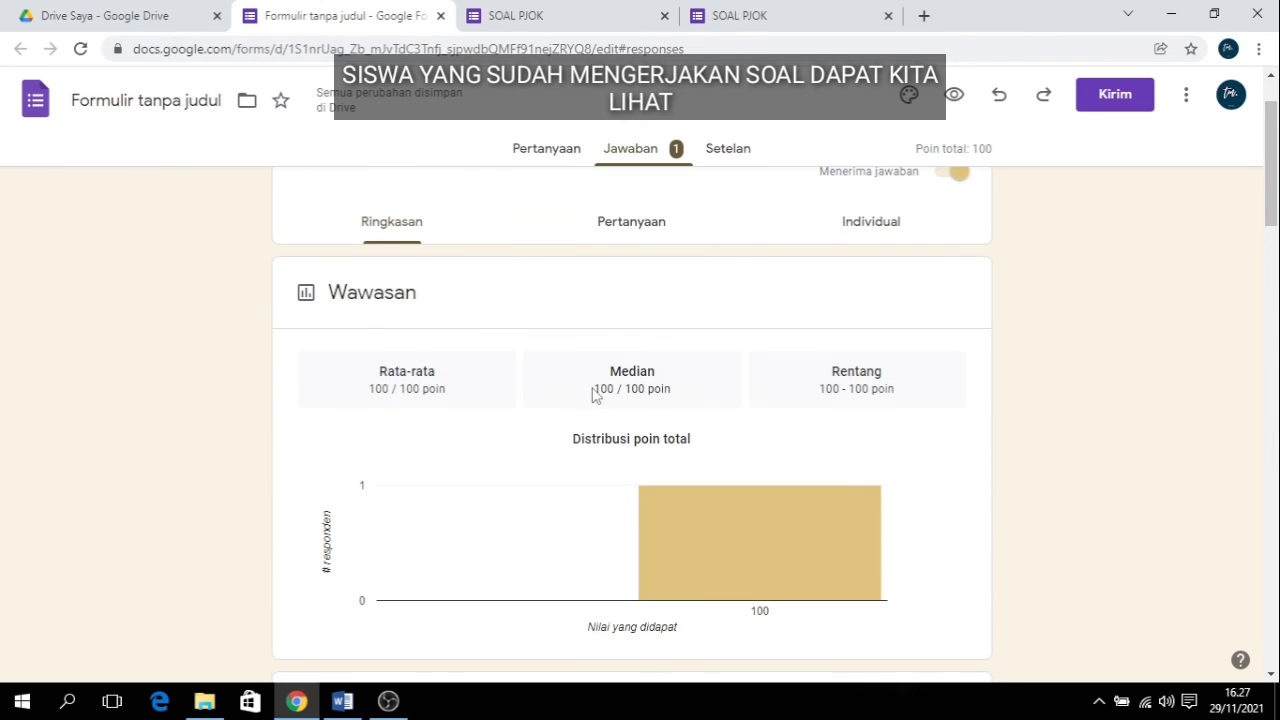
pyautogui.moveTo(617, 388); pyautogui.dragTo(703, 388)
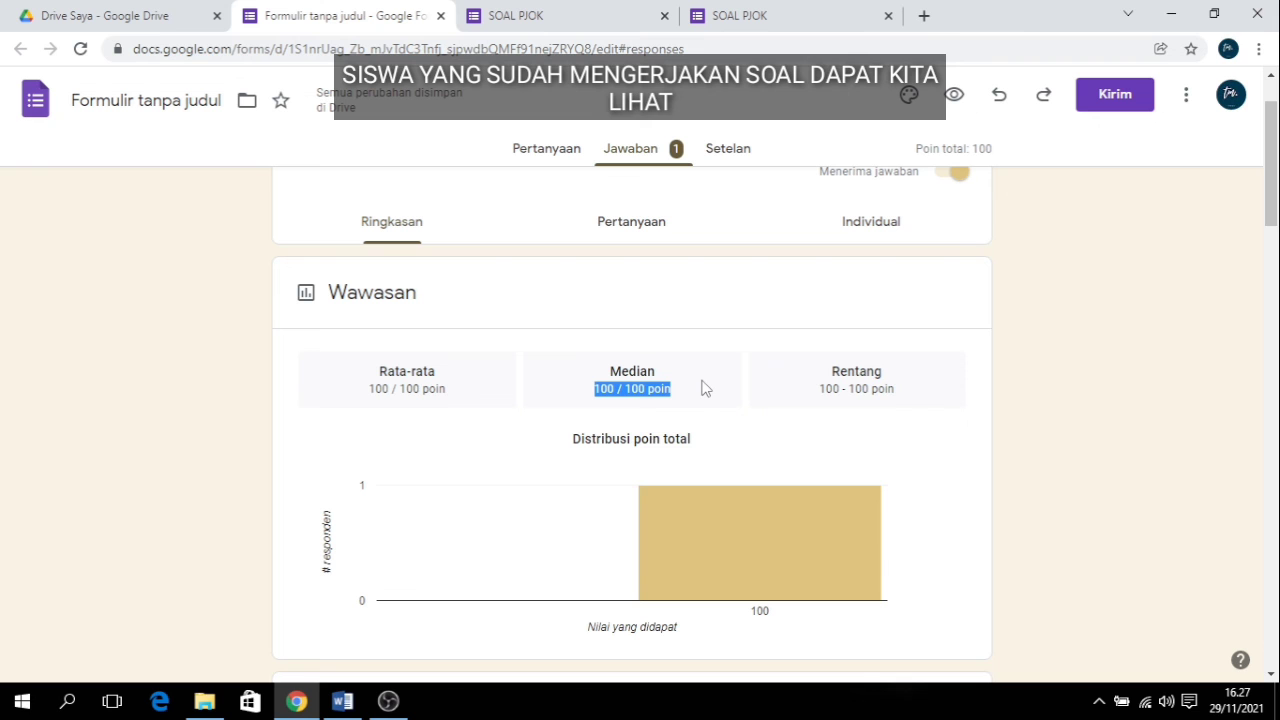
pyautogui.scroll(1, 694, 378)
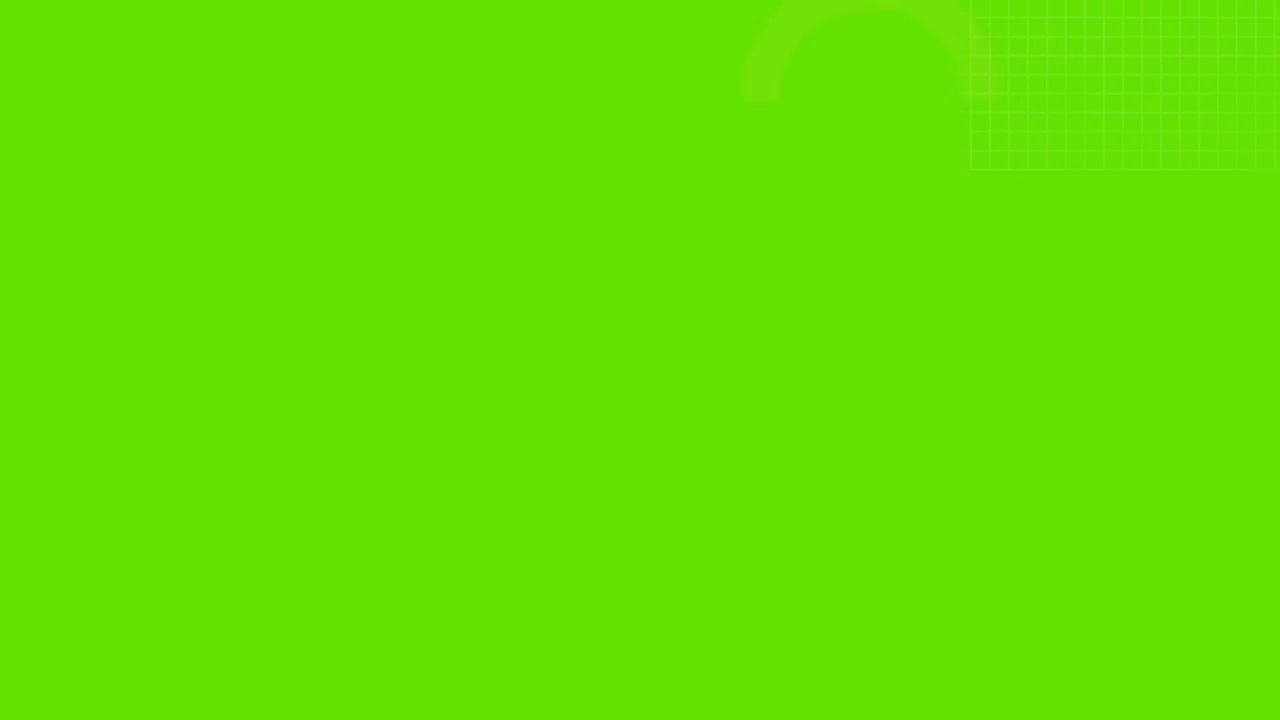